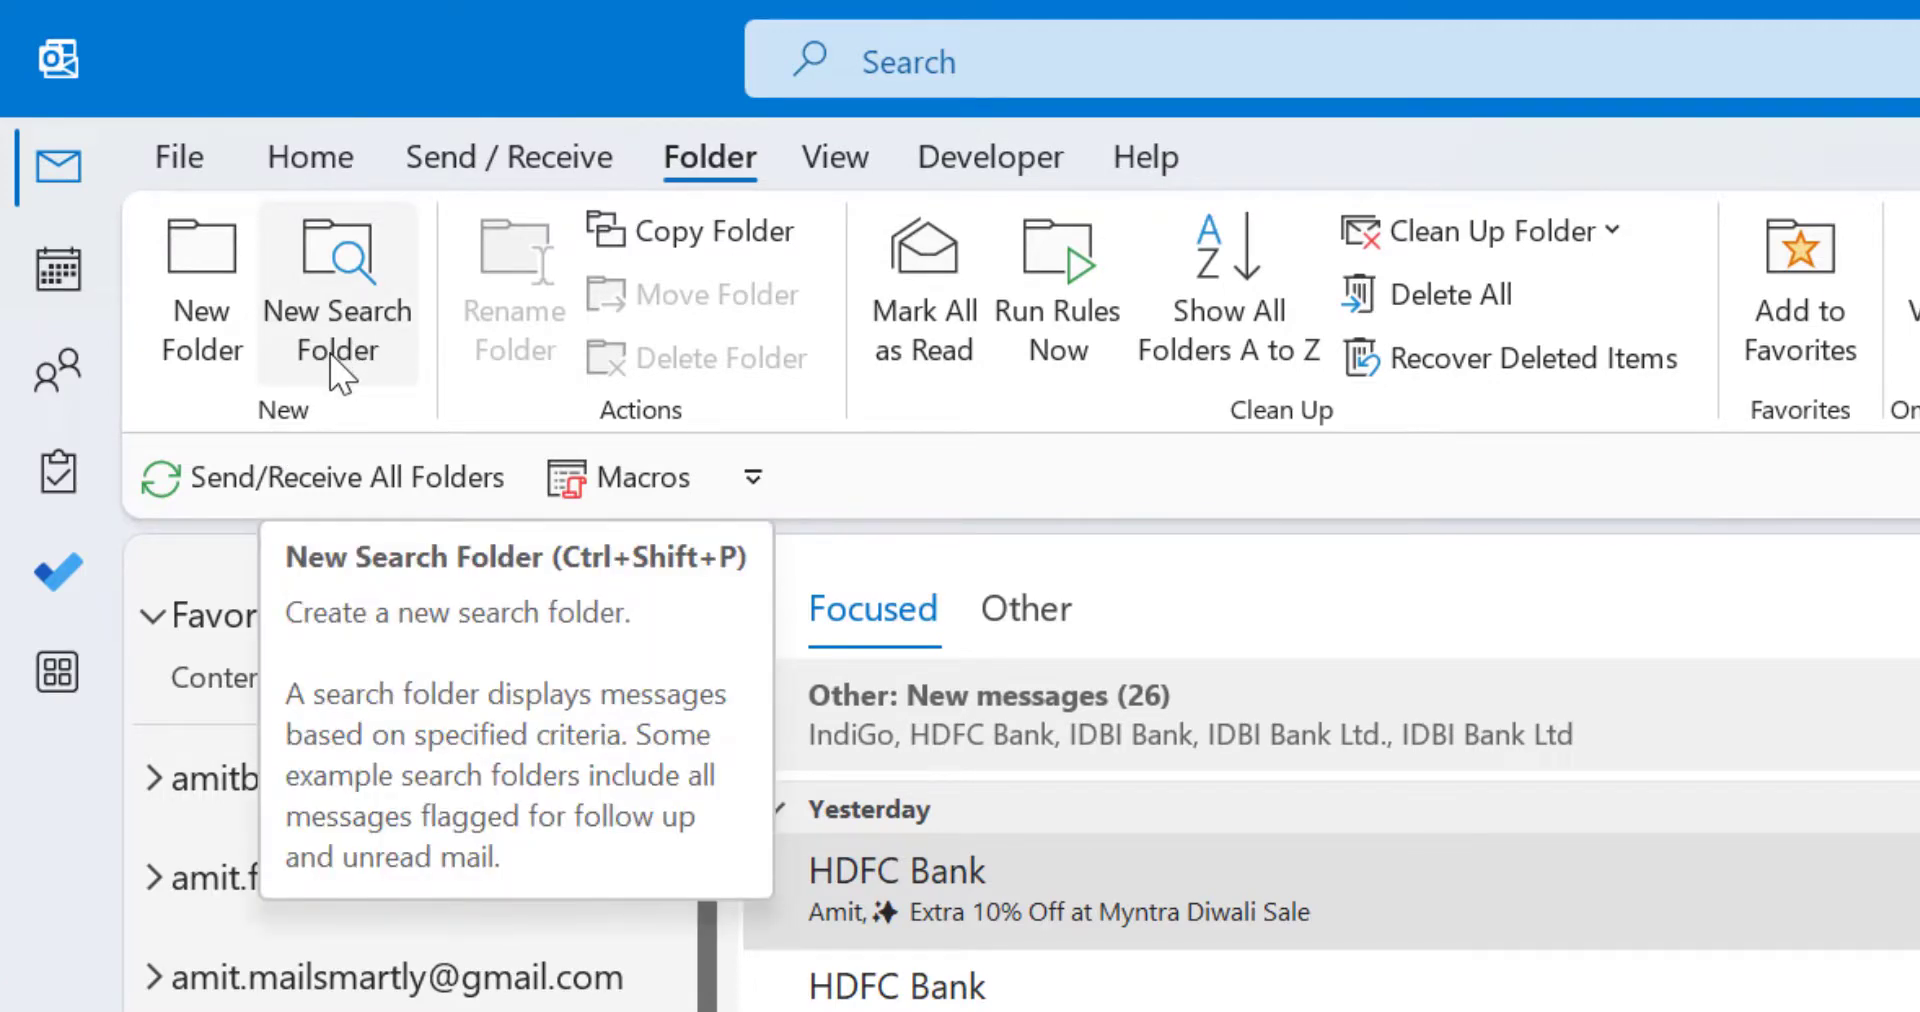
# Step: Create an Unread mail search folder that searches the Gmail account listed directly after Archives
pyautogui.hotkey('ctrl', 'shift', 'p')
pyautogui.click(332, 360)
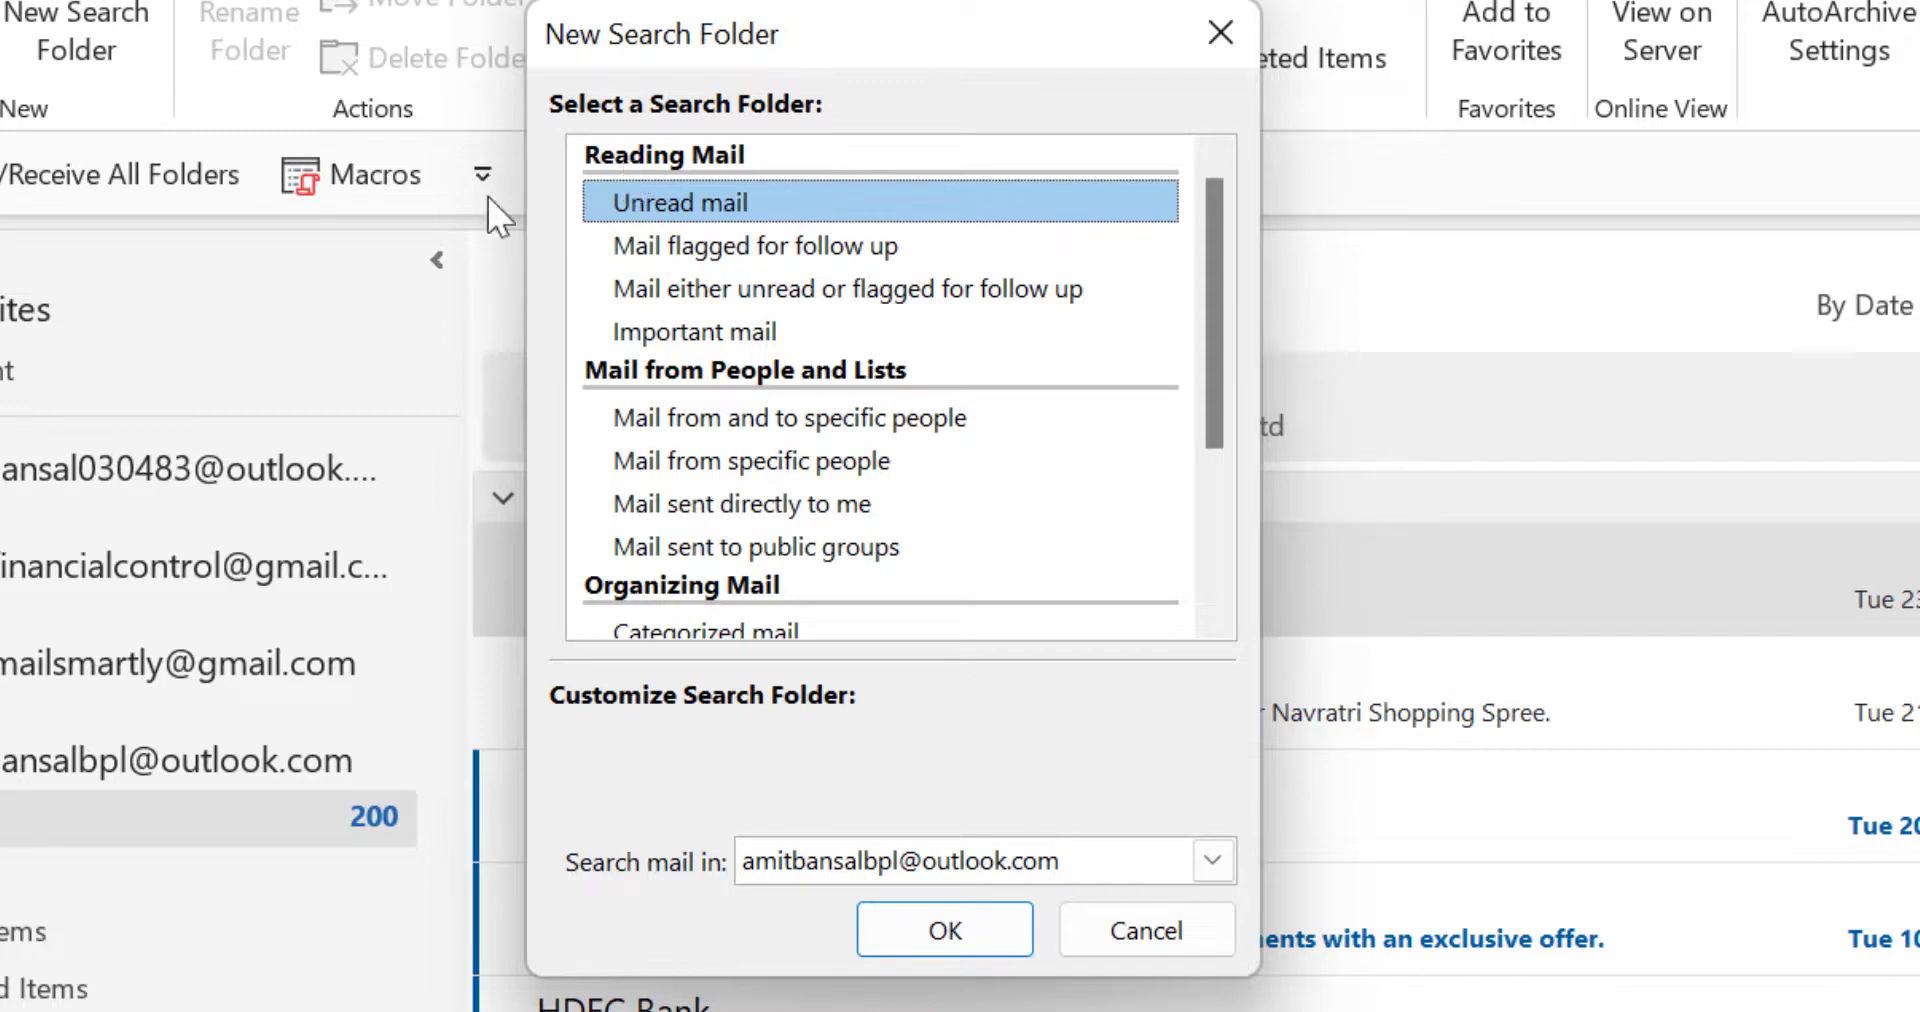
pyautogui.scroll(-3, 775, 332)
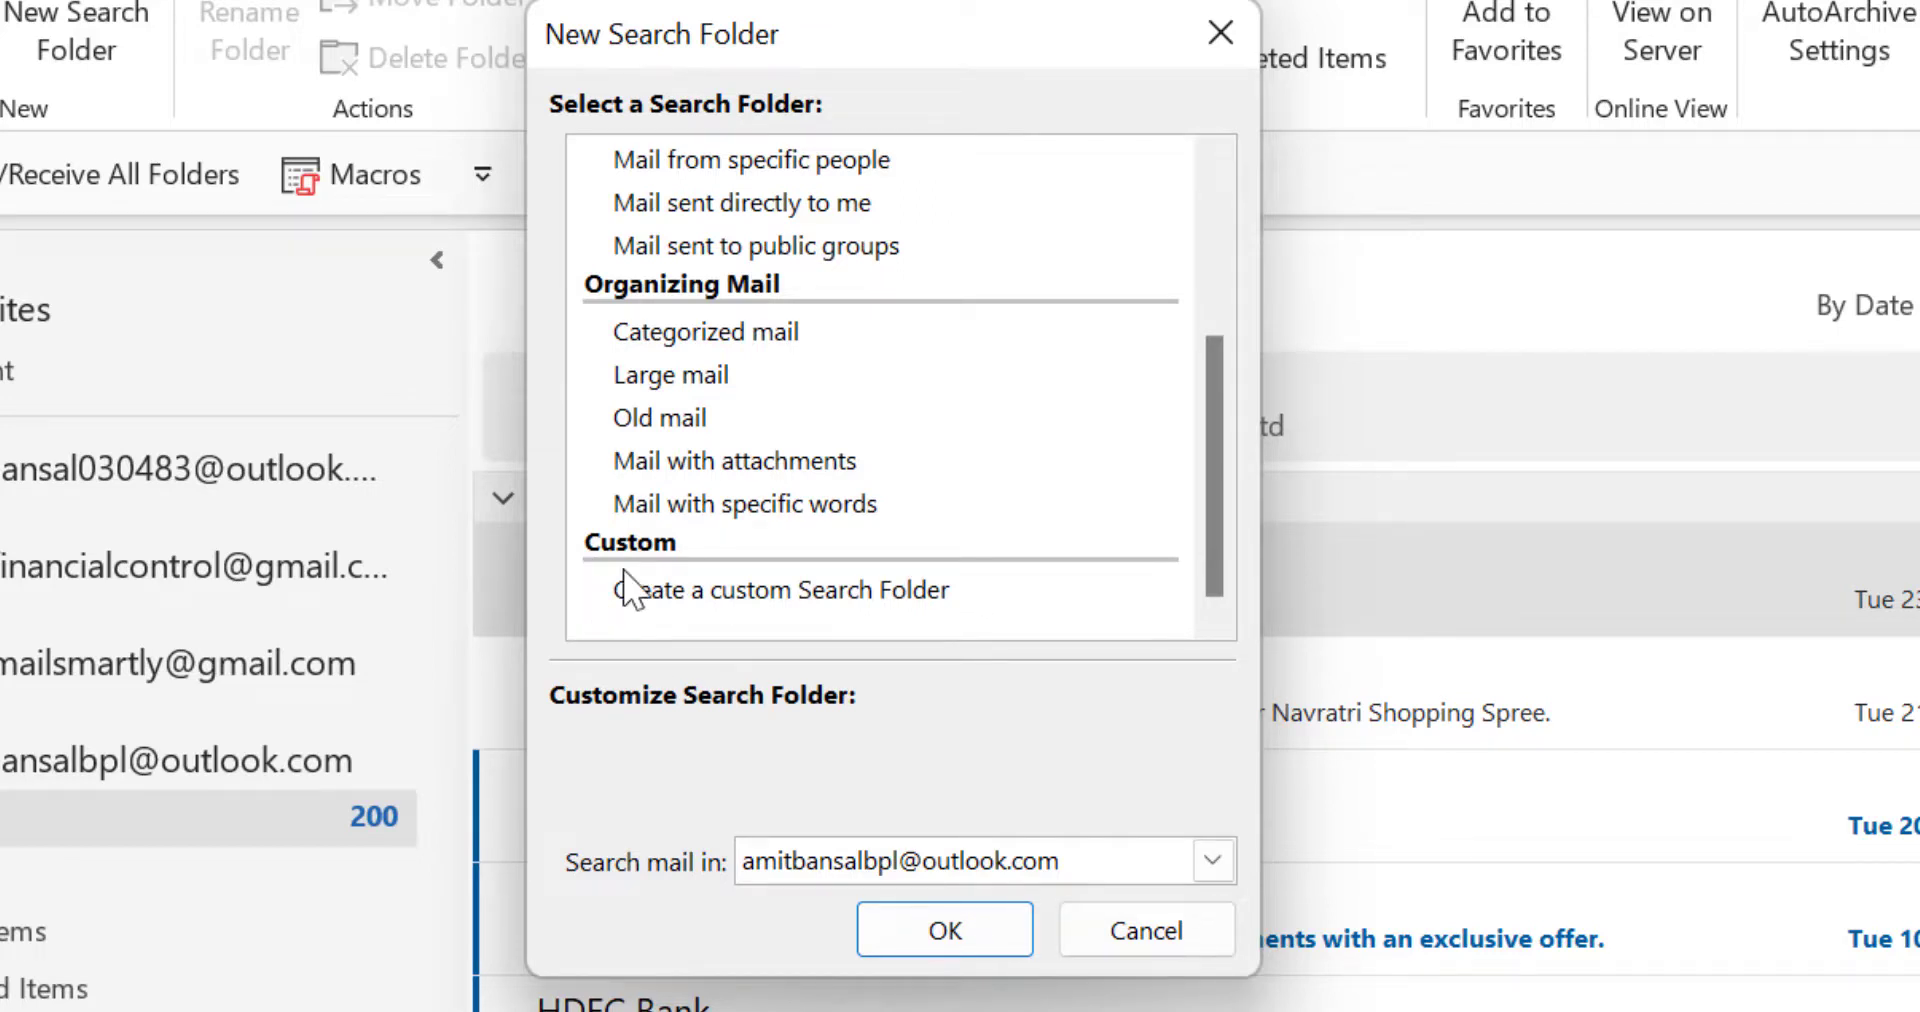
pyautogui.scroll(3, 625, 585)
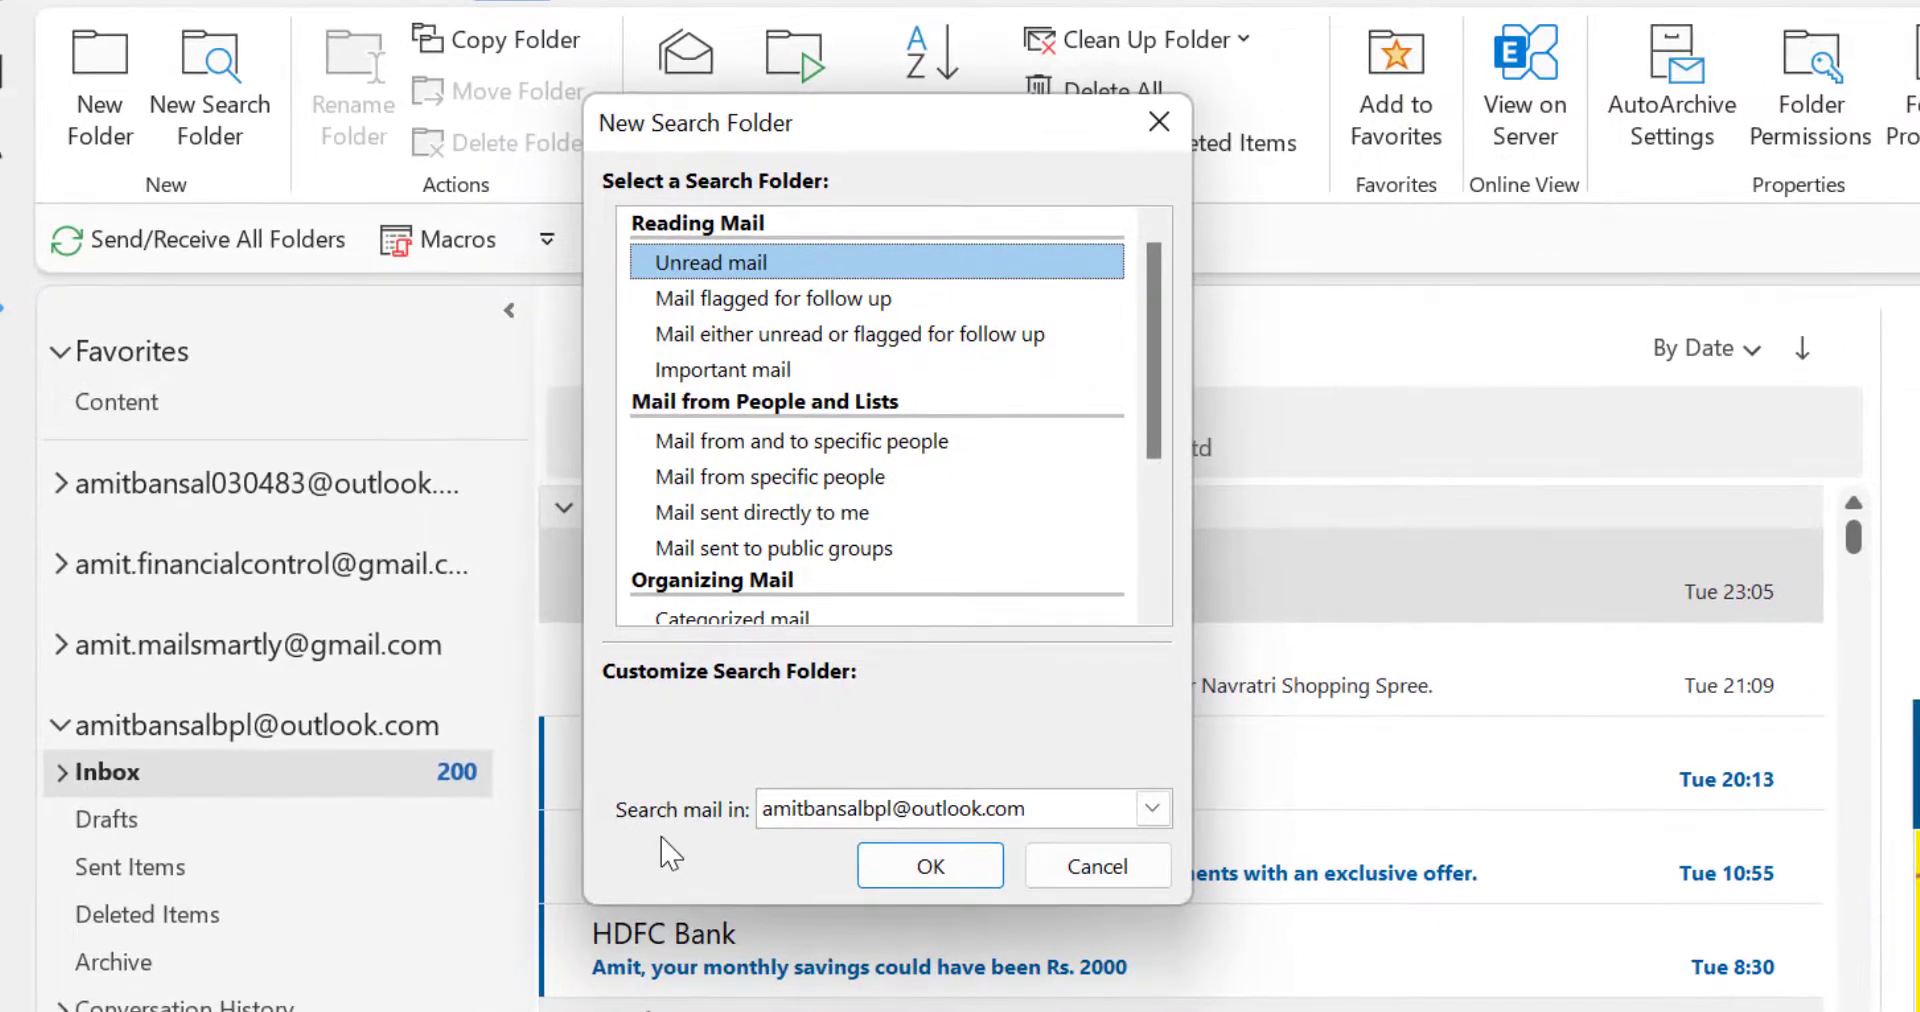
pyautogui.click(835, 812)
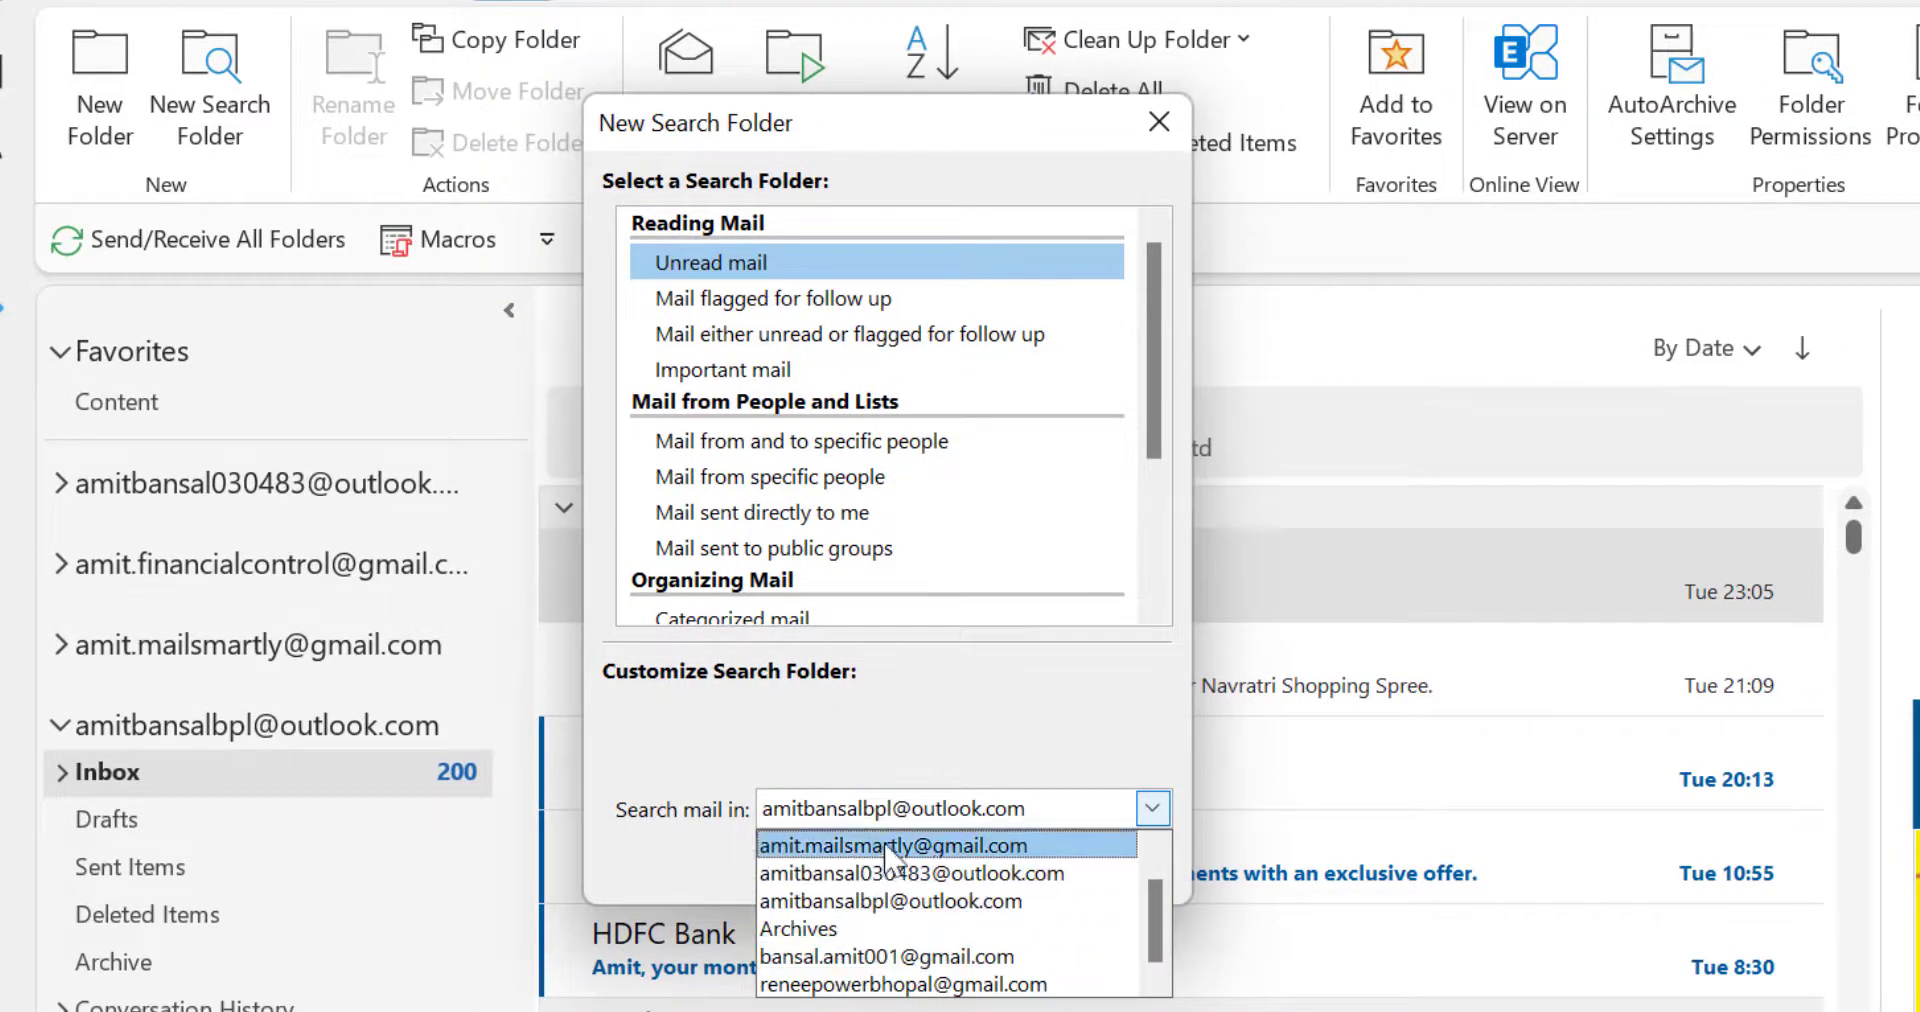
pyautogui.scroll(1, 894, 945)
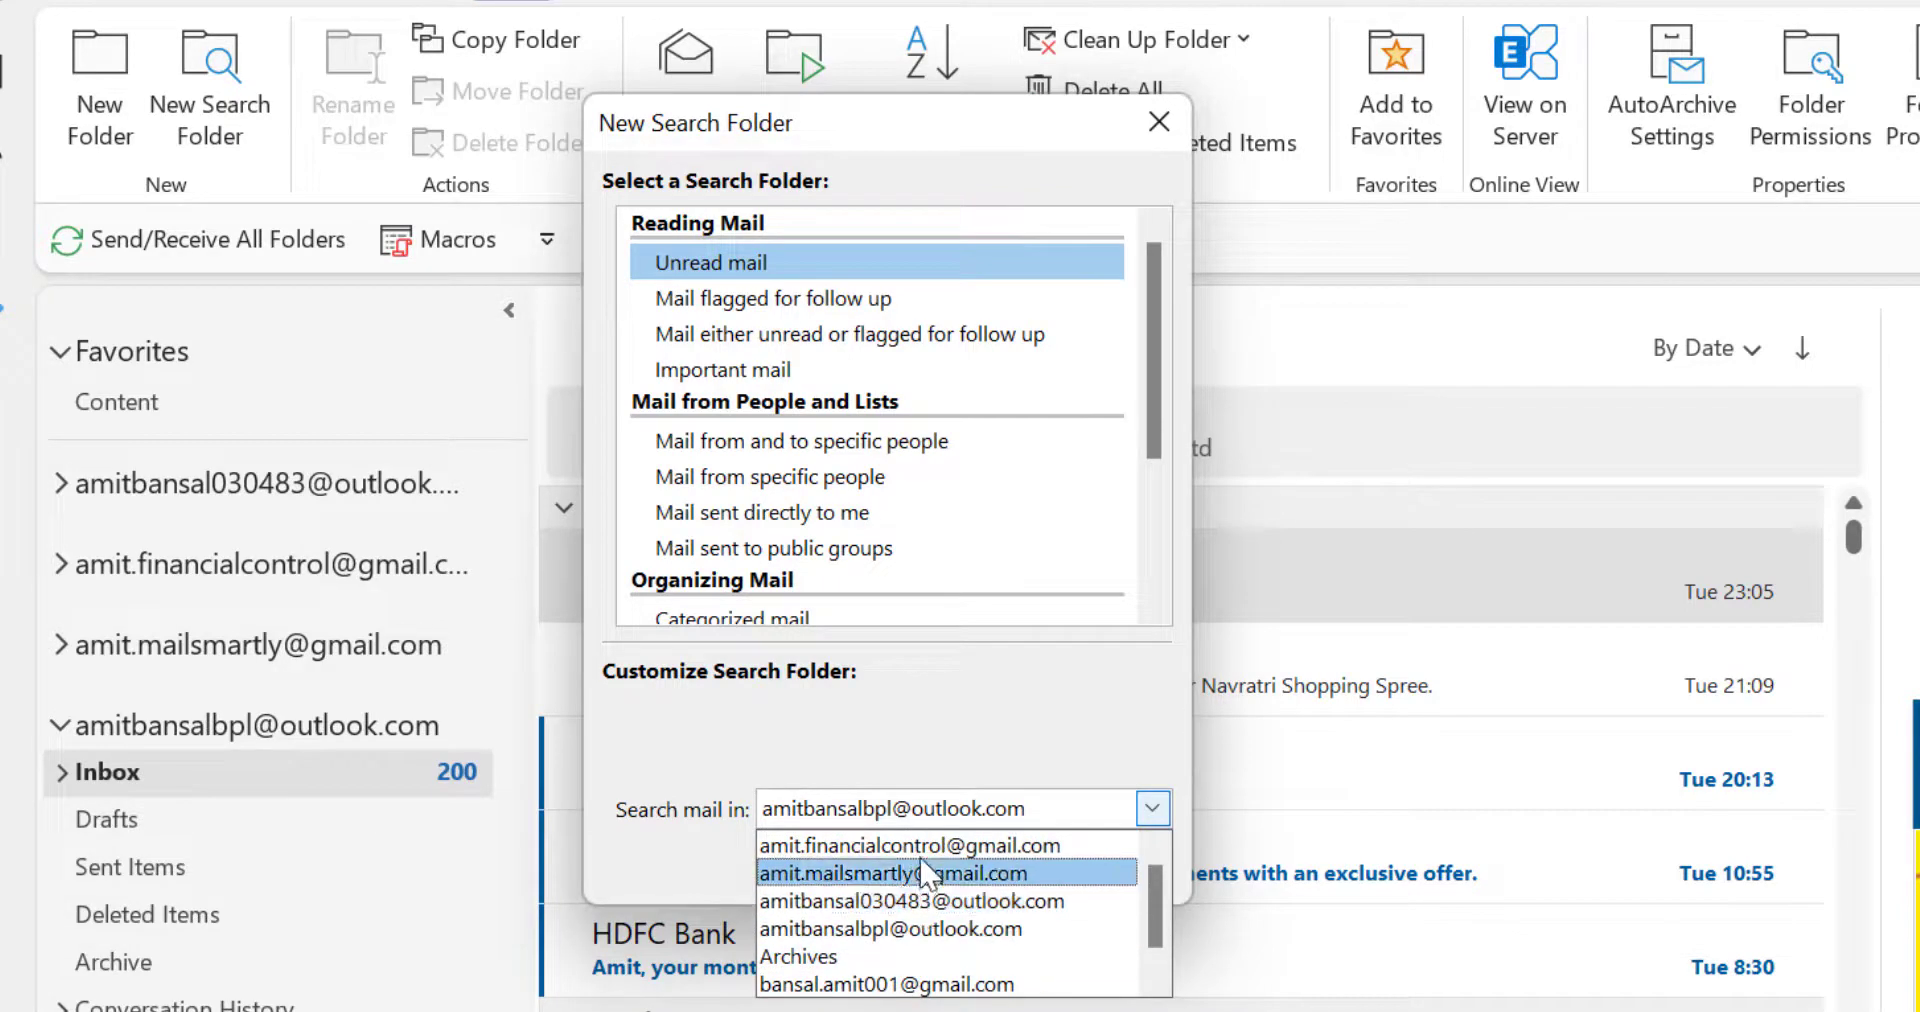
pyautogui.scroll(-1, 940, 868)
pyautogui.scroll(1, 945, 960)
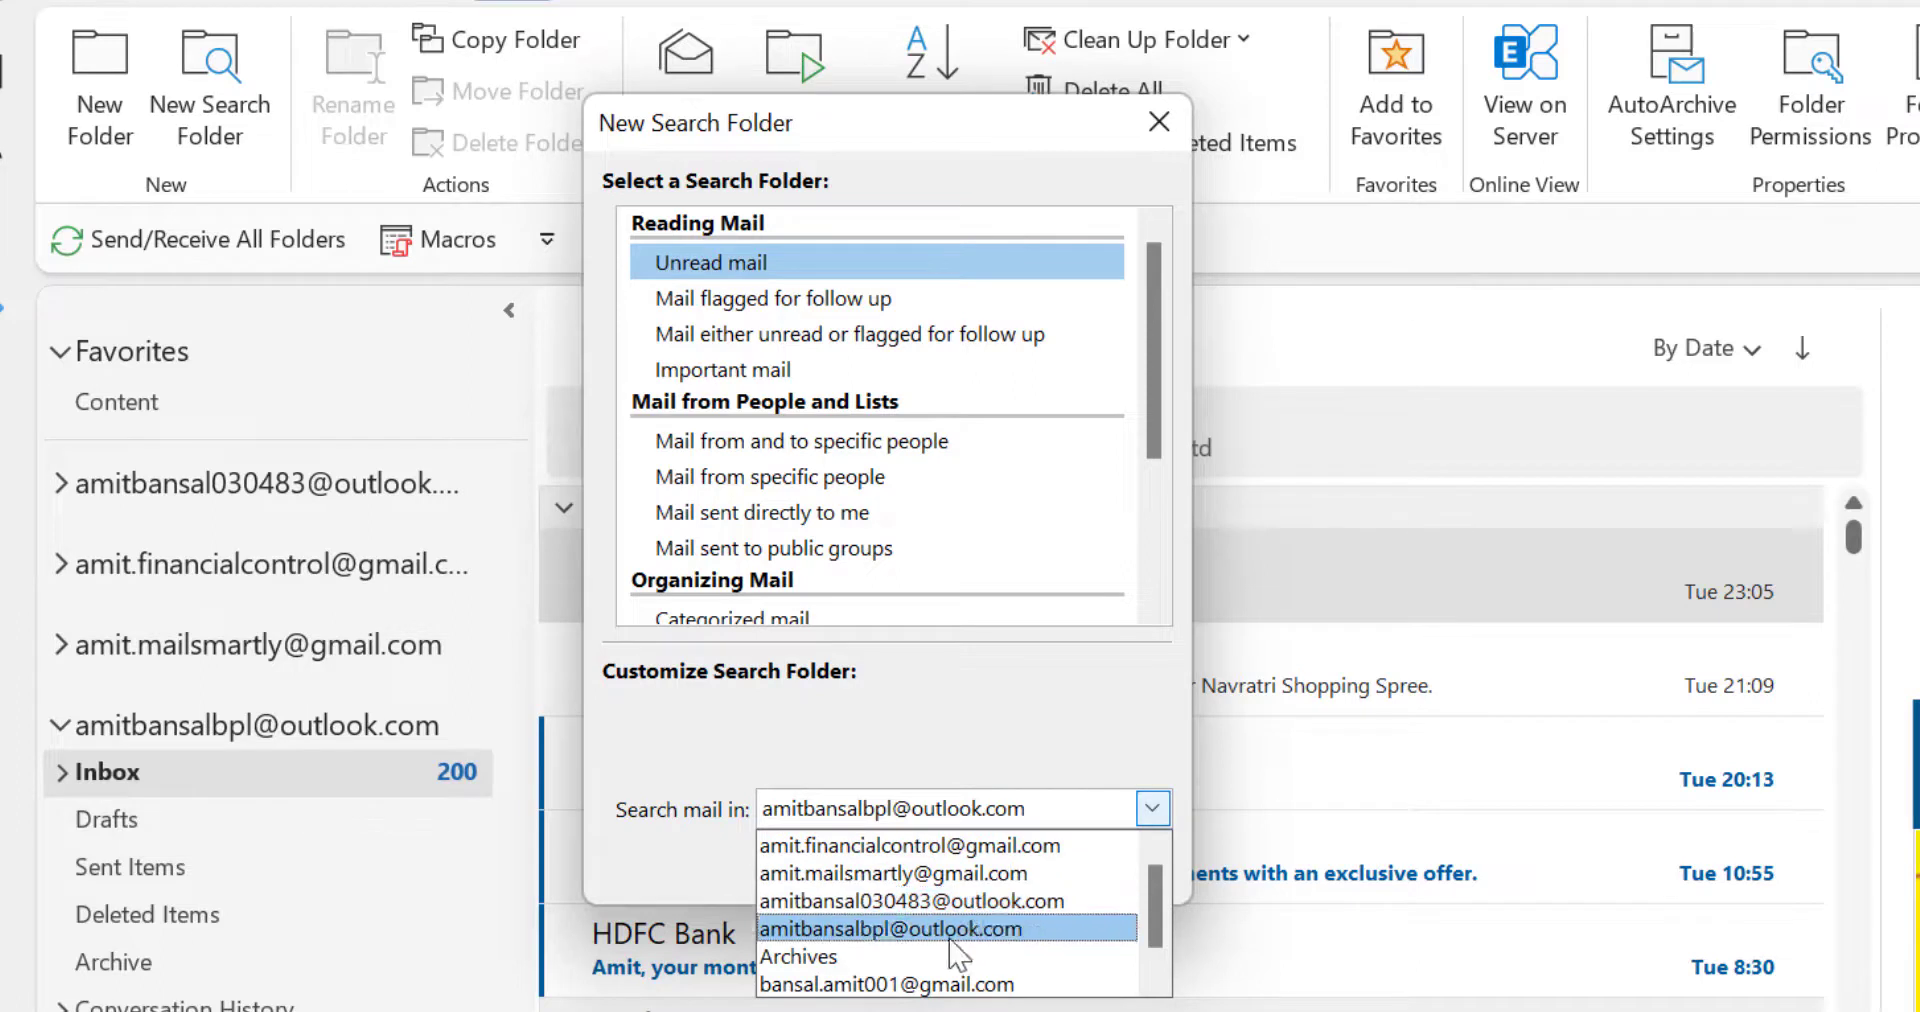
pyautogui.click(935, 985)
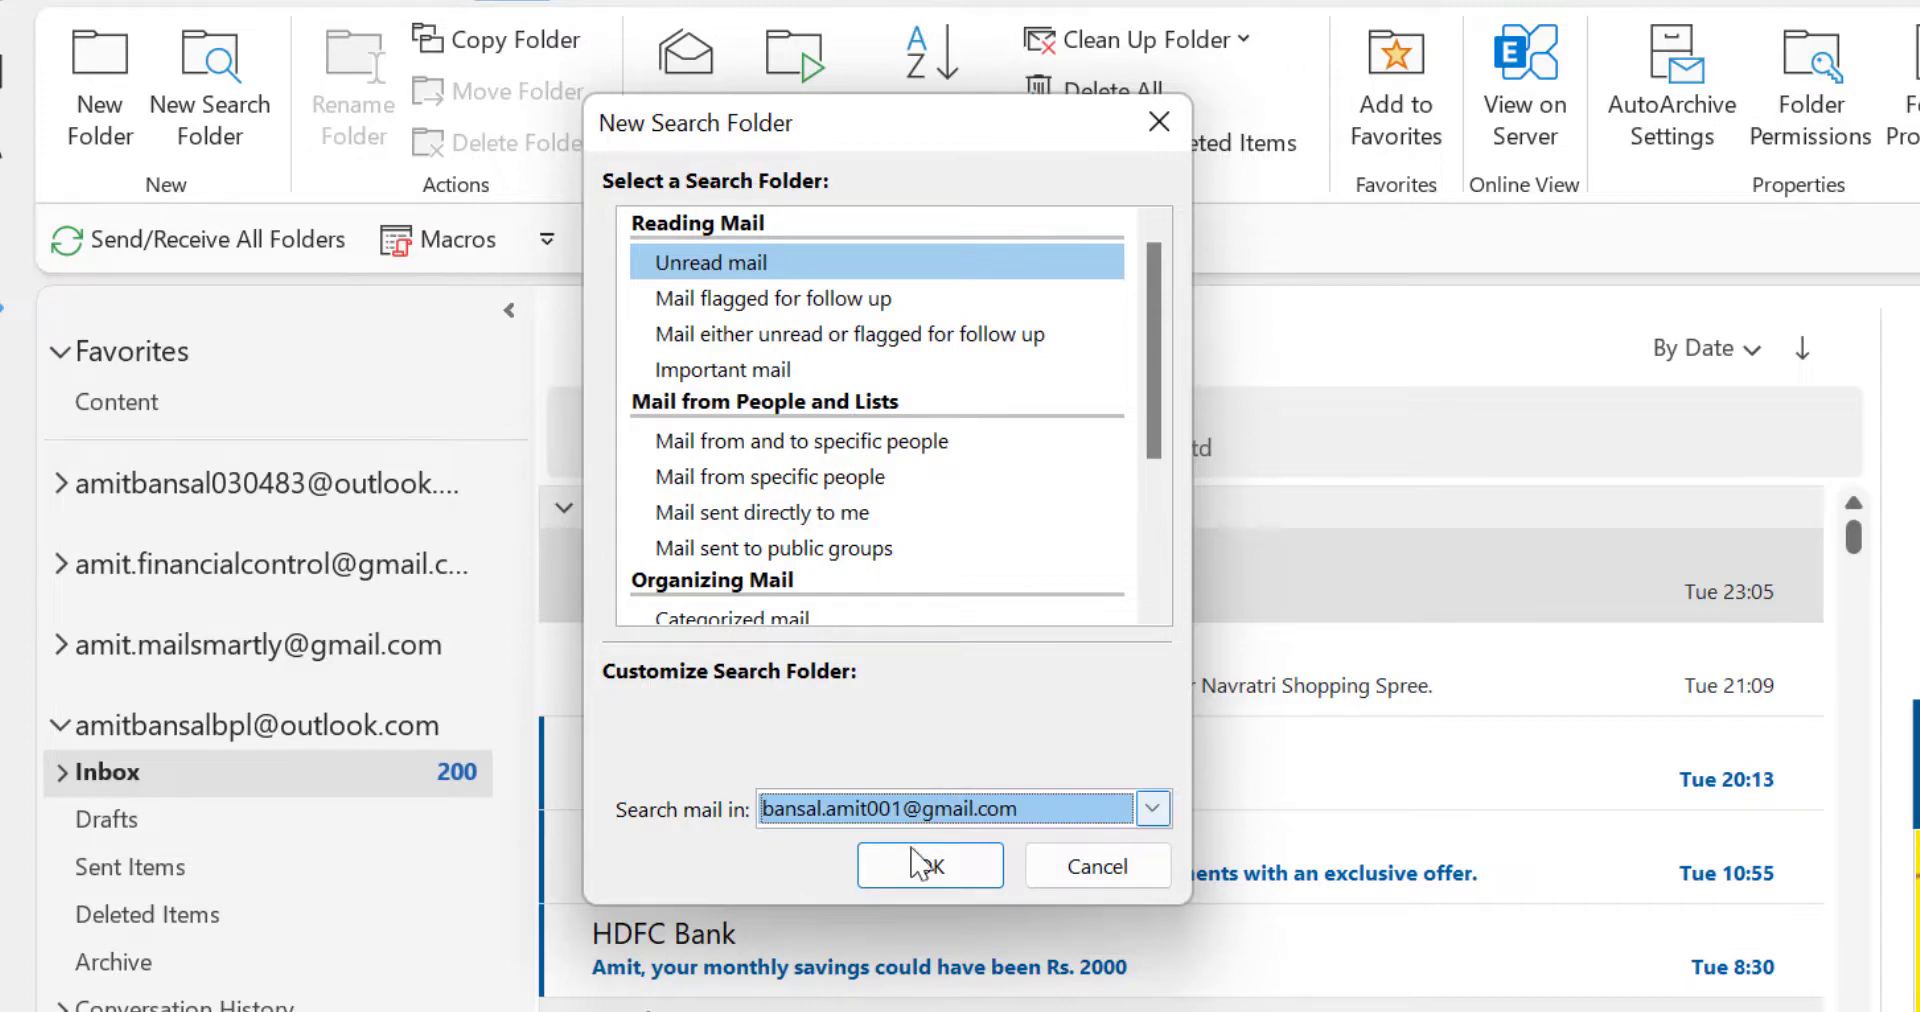
pyautogui.click(926, 876)
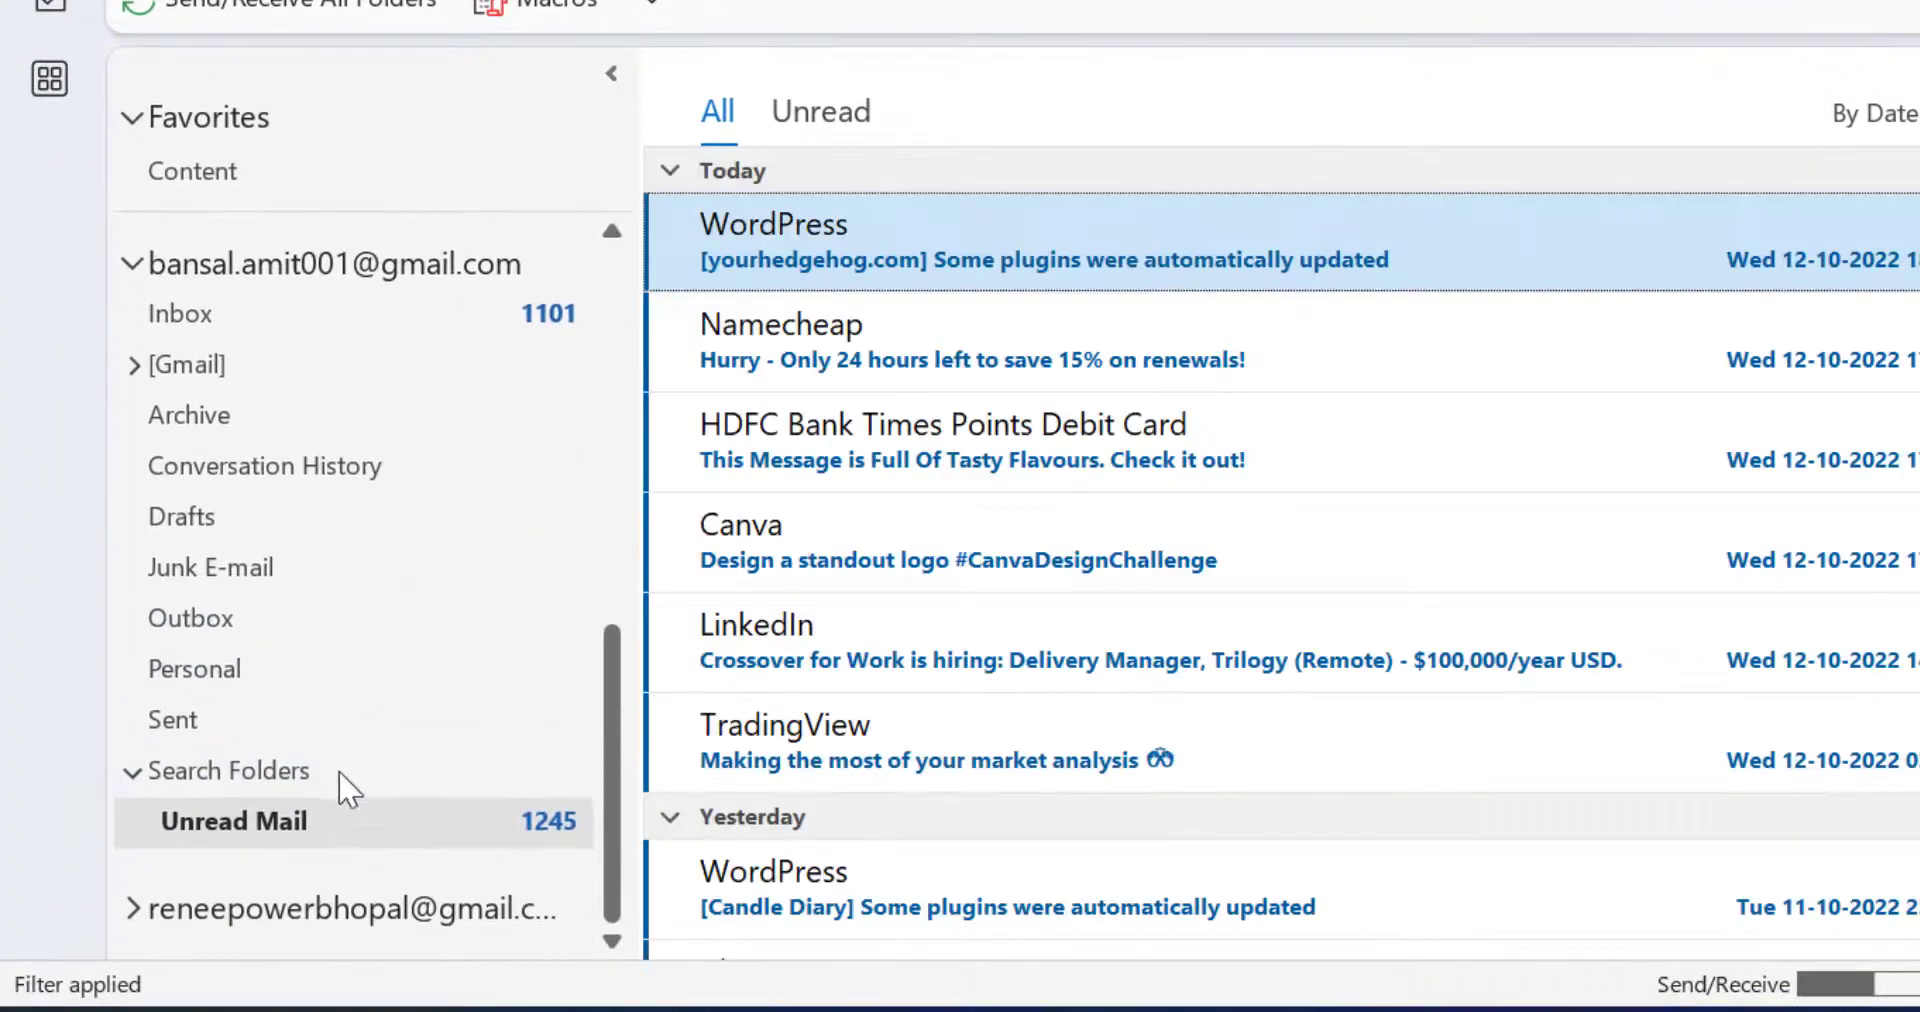
# Step: Open the Unread Mail search folder and look through the messages it collects
pyautogui.scroll(1, 430, 580)
pyautogui.scroll(-1, 425, 570)
pyautogui.click(238, 836)
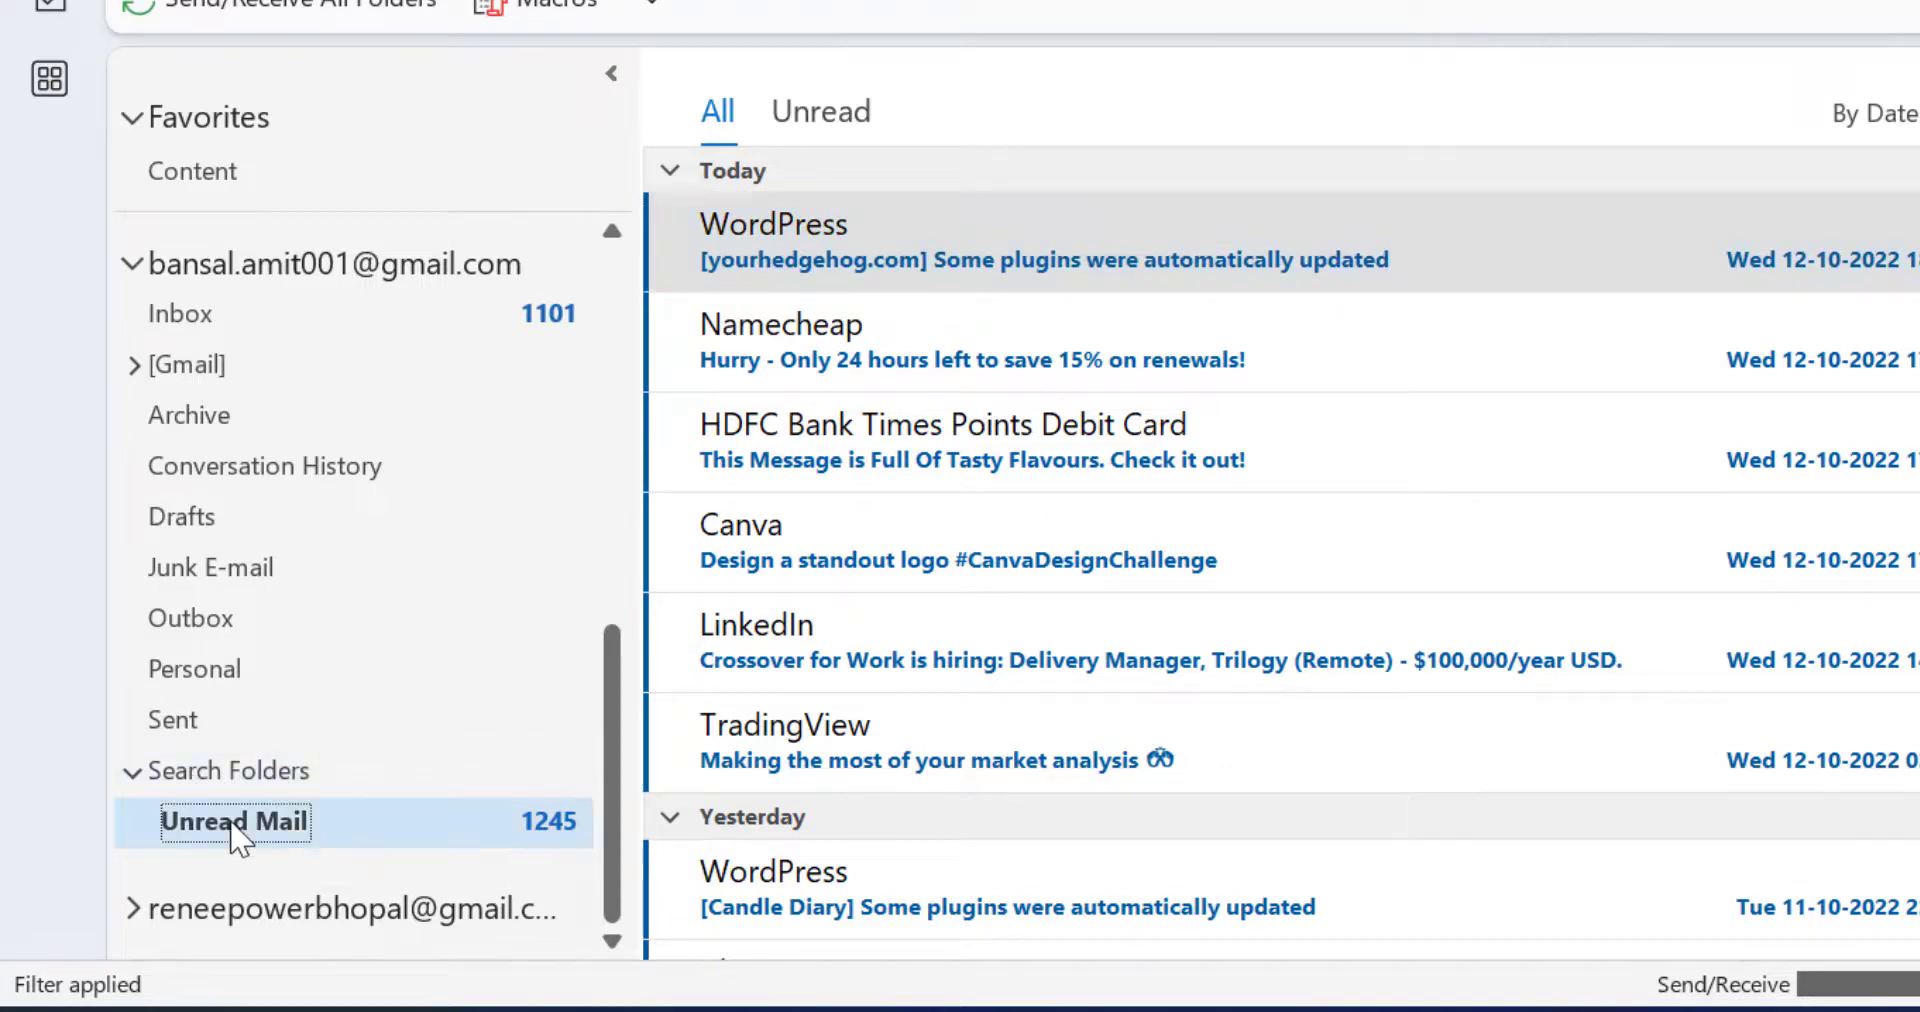
pyautogui.scroll(-7, 1320, 515)
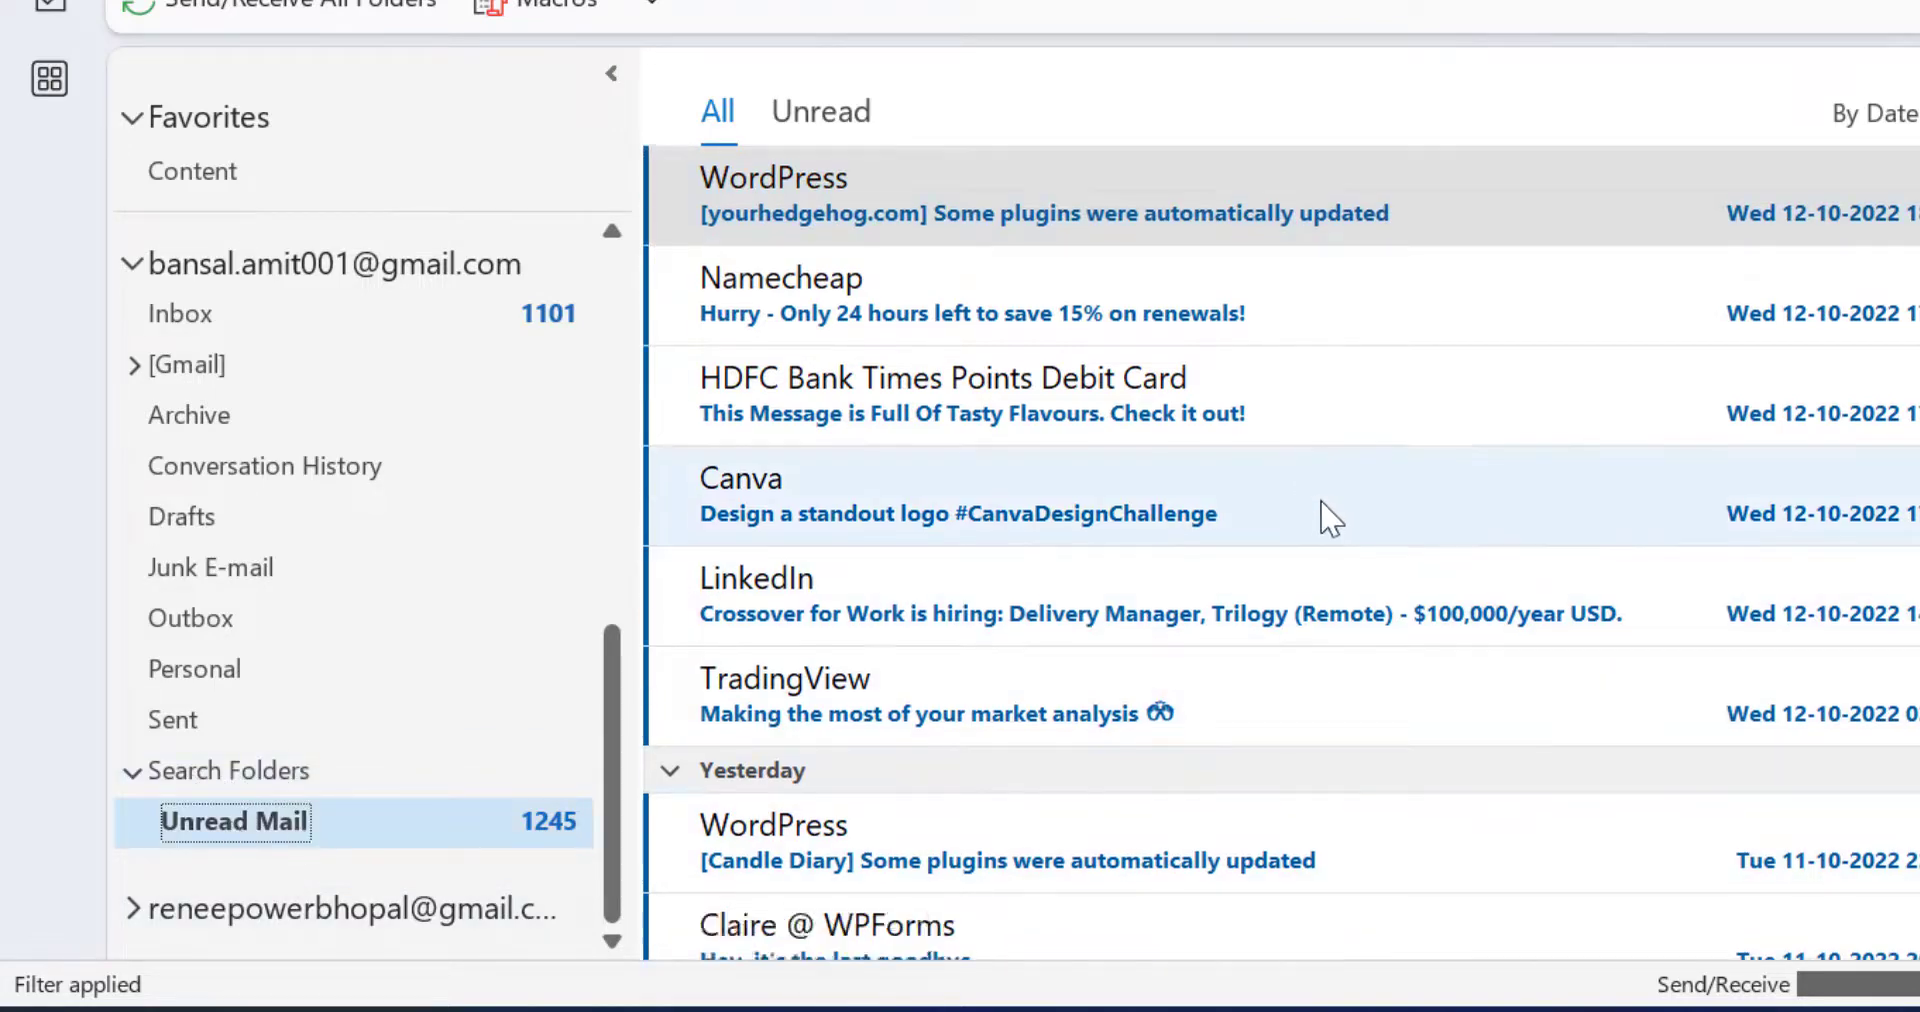
pyautogui.click(167, 838)
pyautogui.scroll(-4, 1166, 536)
pyautogui.scroll(4, 1200, 545)
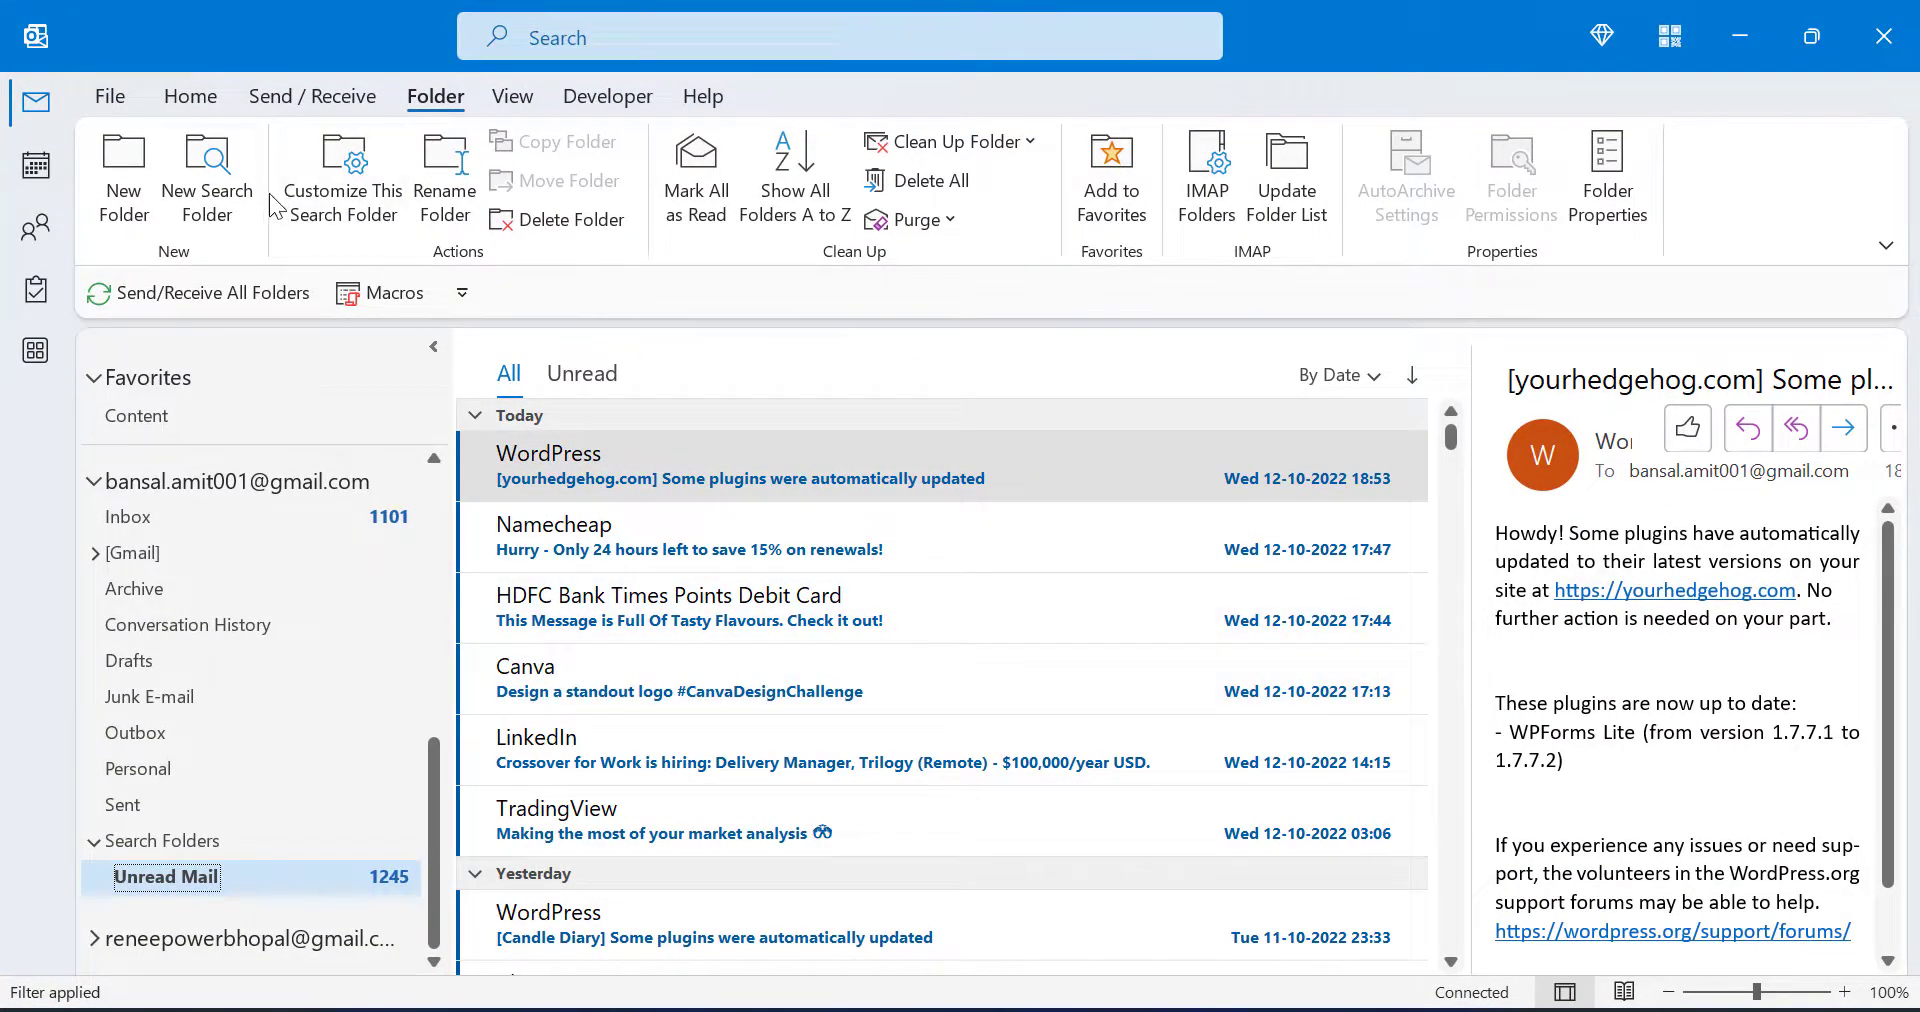
# Step: Create a search folder for mail flagged for follow up in the same Gmail account
pyautogui.click(225, 200)
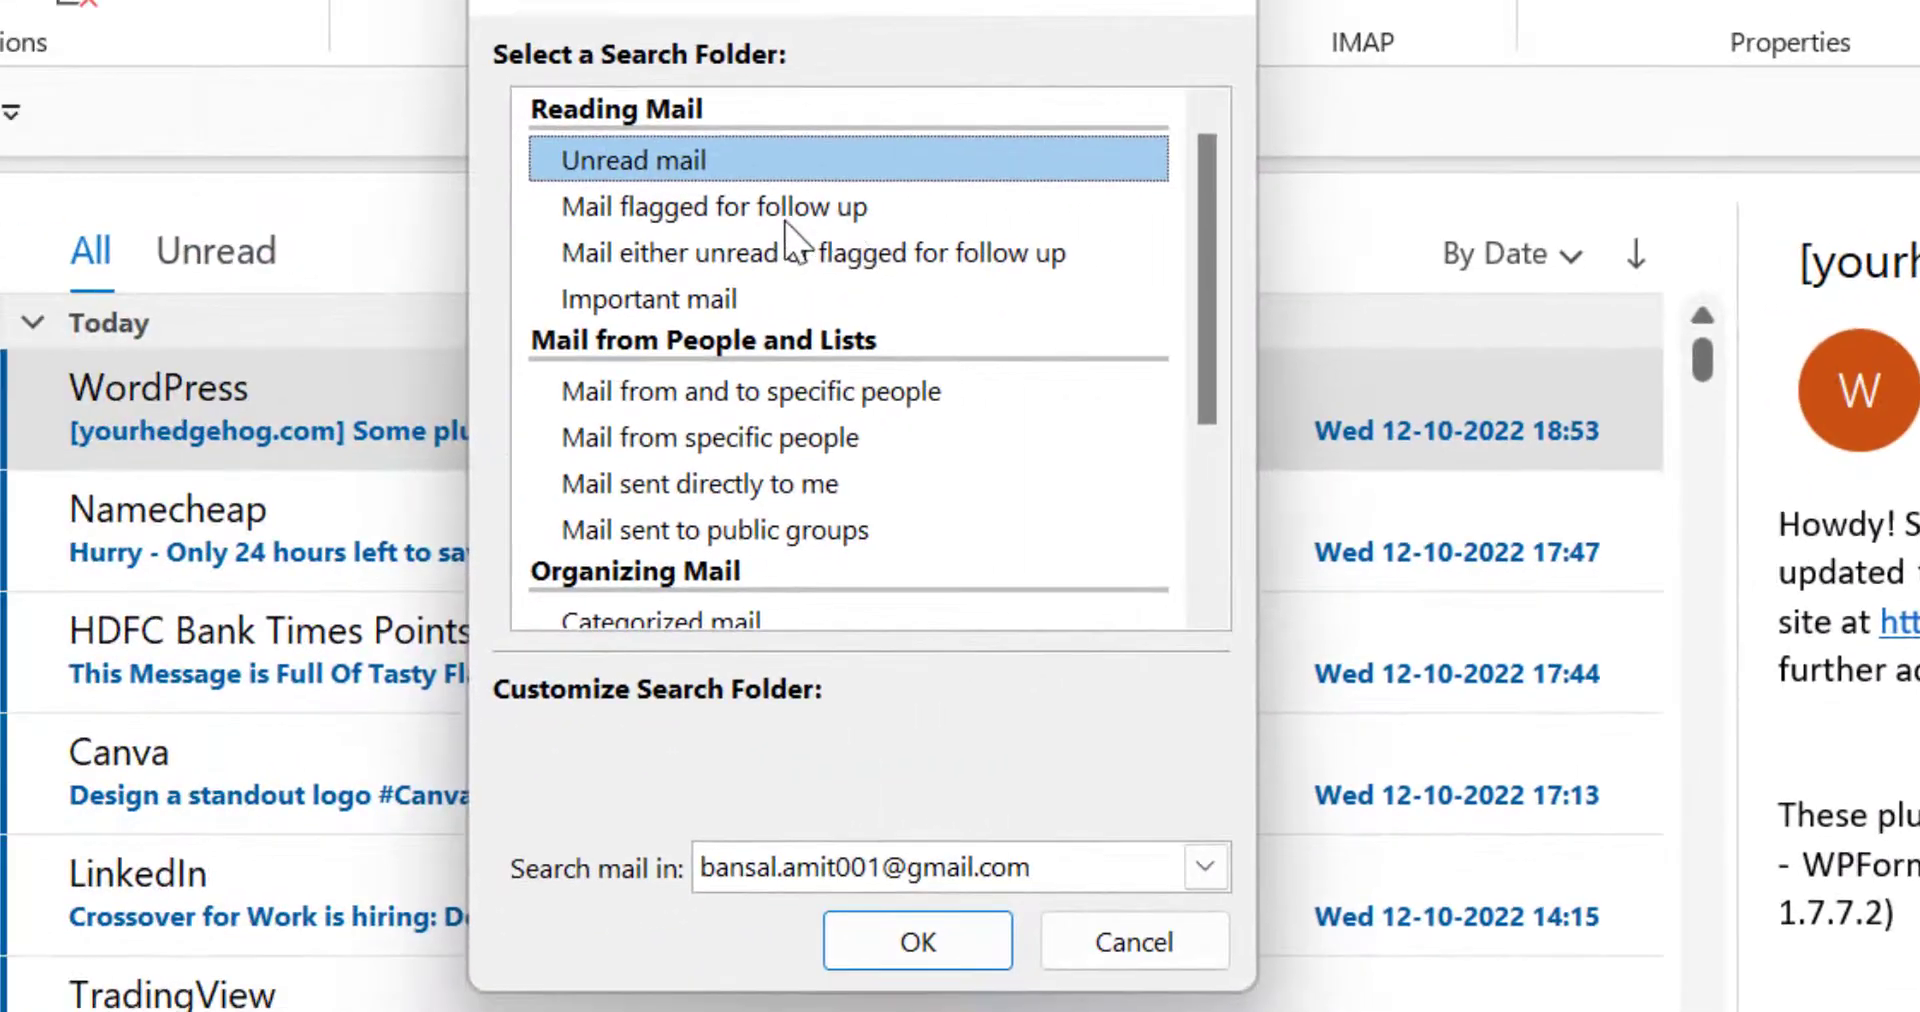
pyautogui.click(738, 214)
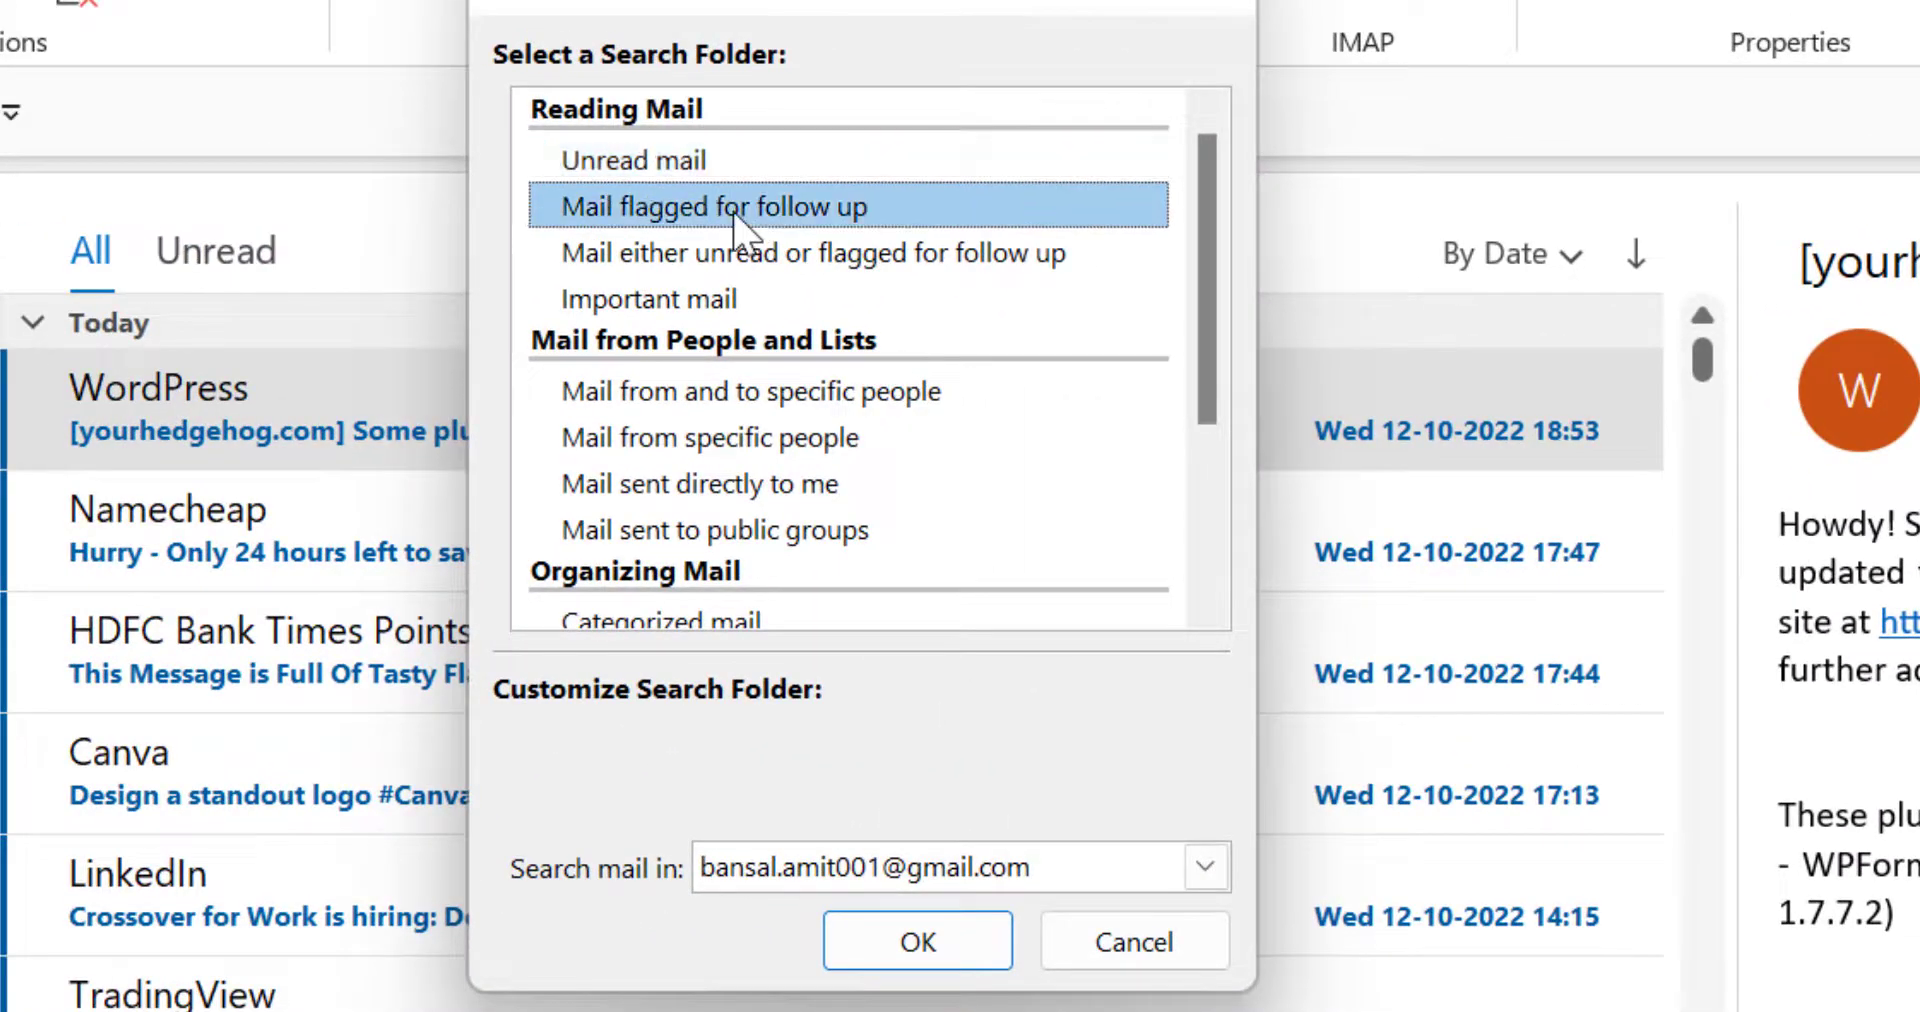
pyautogui.click(921, 944)
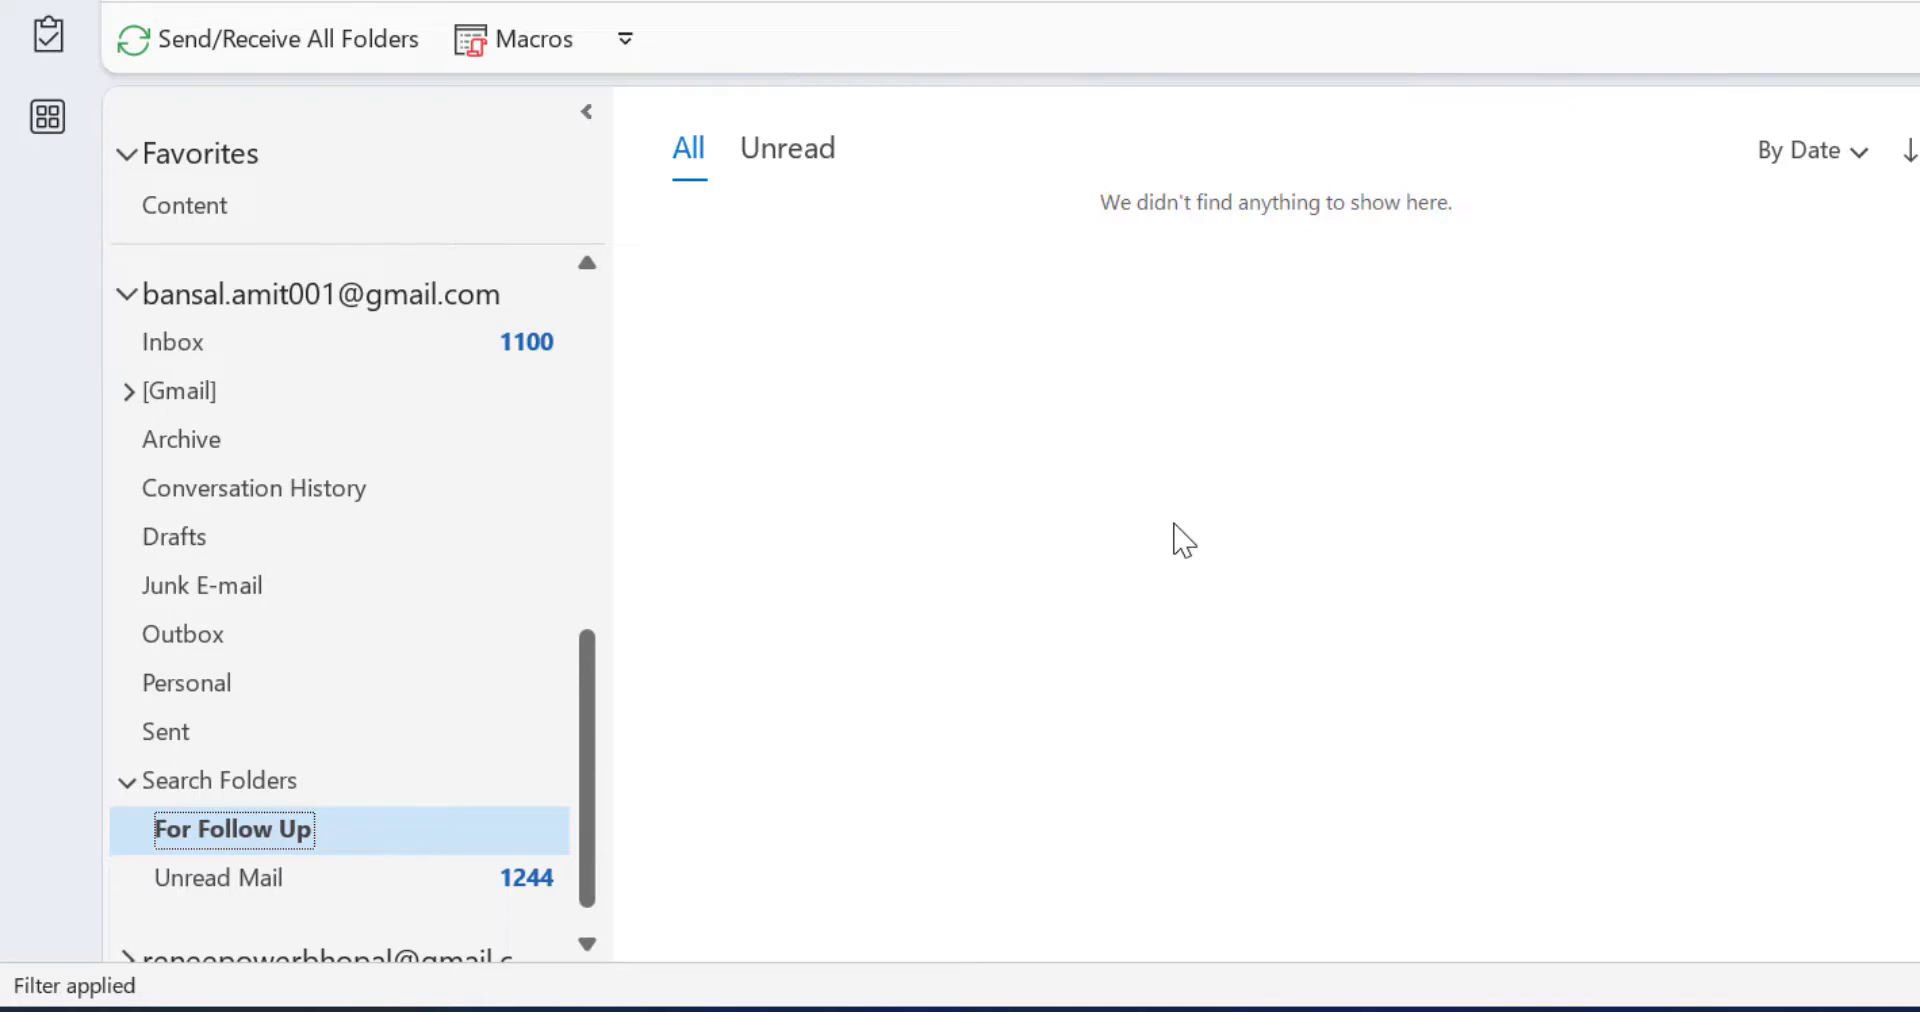
# Step: Create a search folder for mail either unread or flagged for follow up in the same Gmail account
pyautogui.click(205, 180)
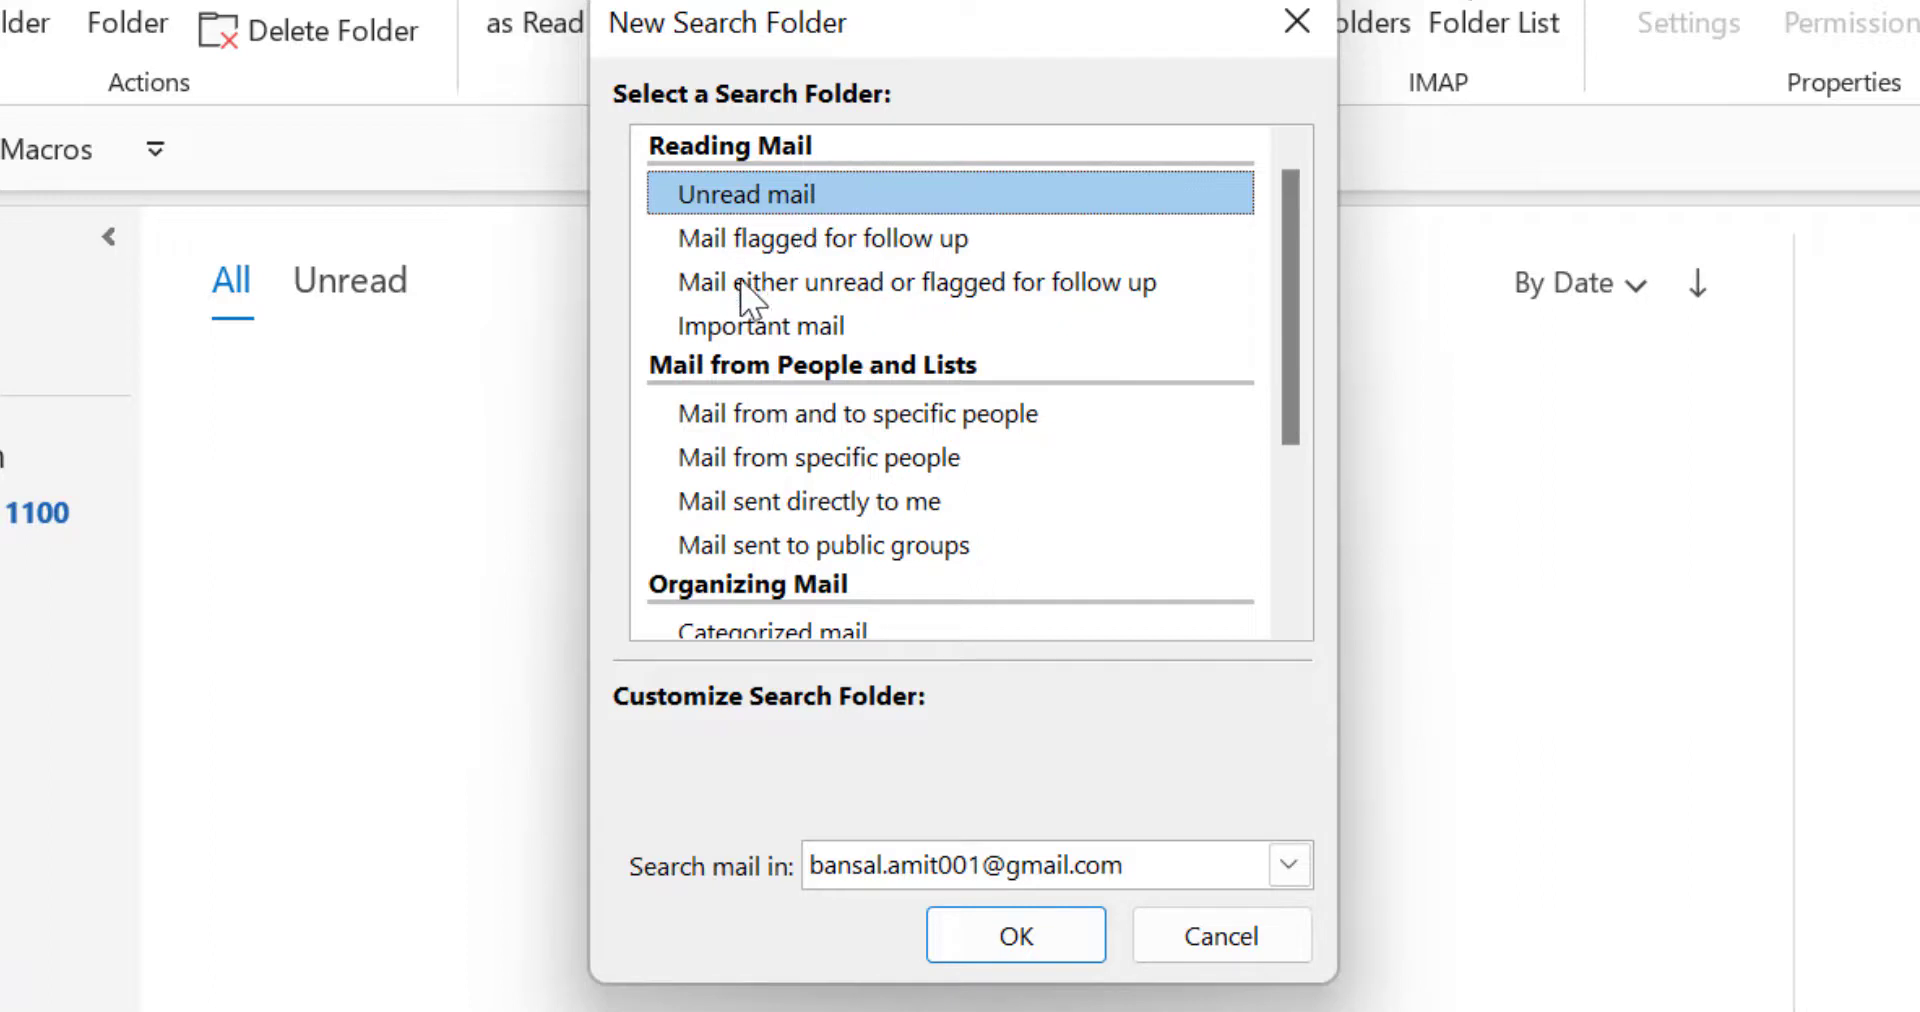
pyautogui.click(865, 288)
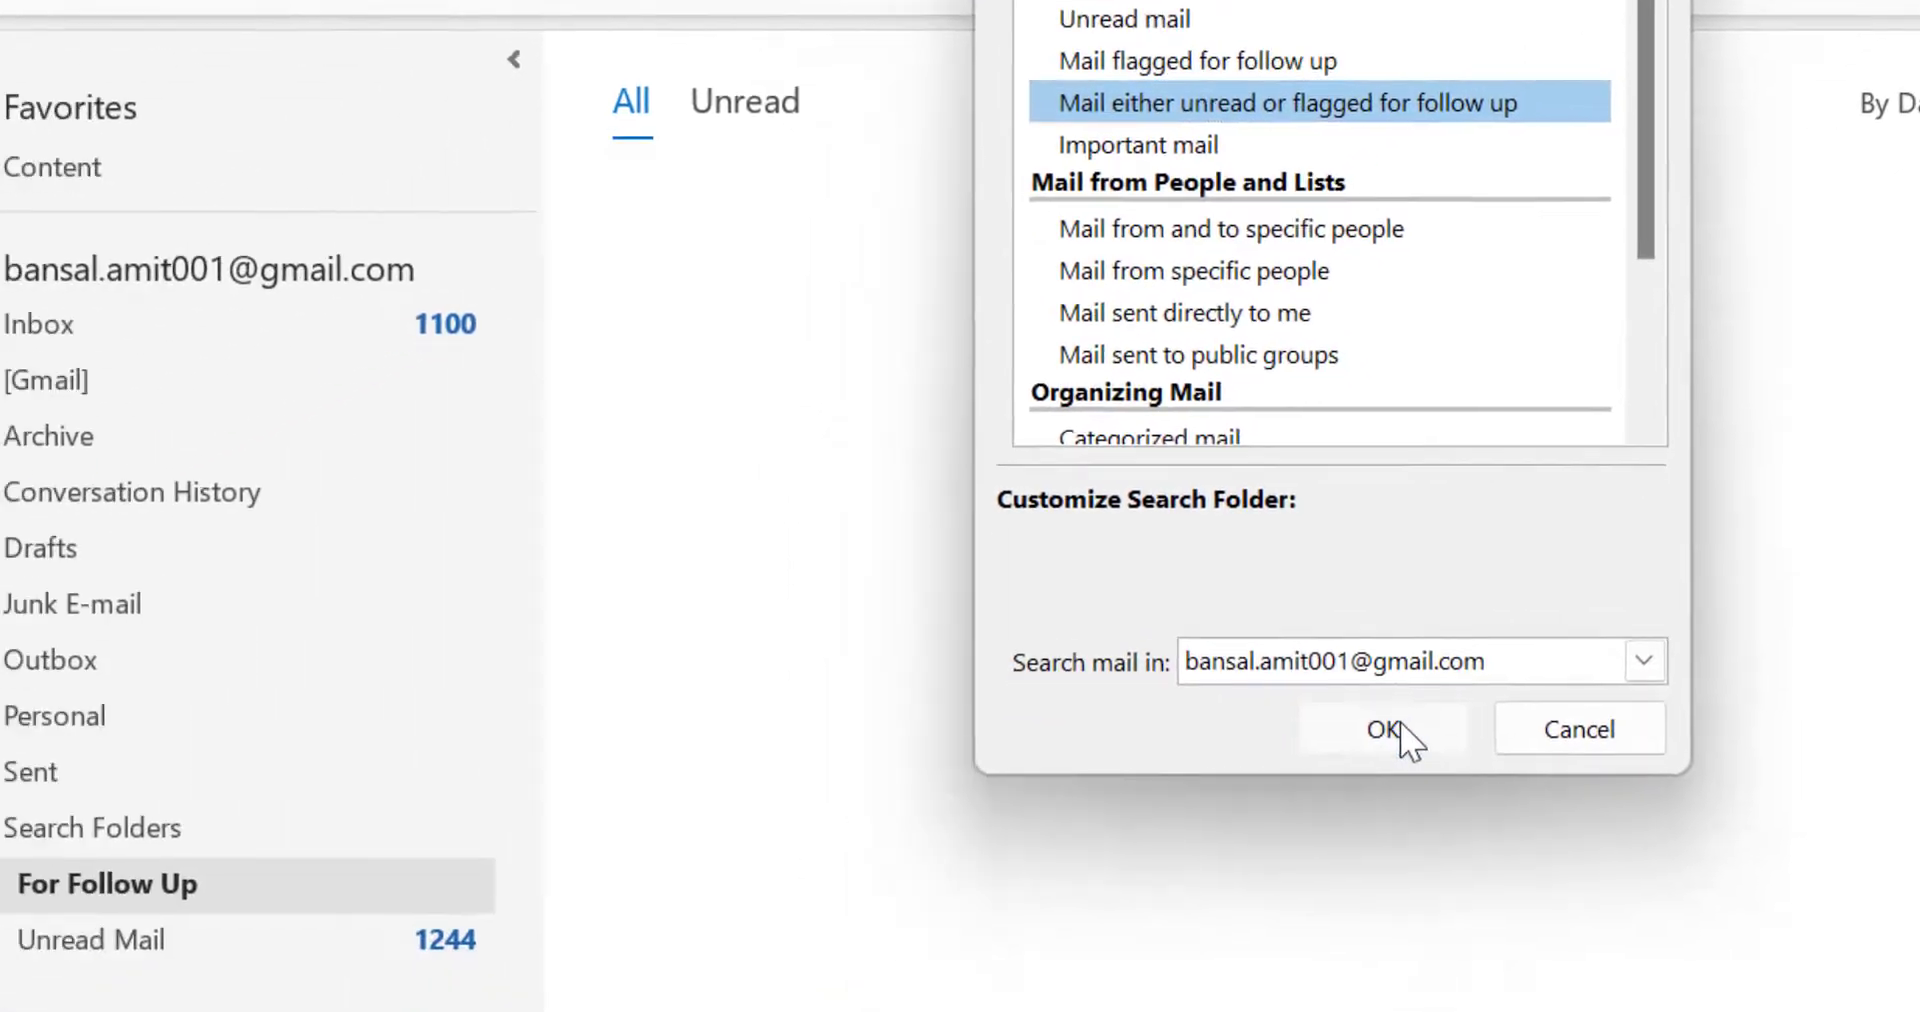
pyautogui.click(1045, 928)
pyautogui.scroll(-1, 632, 900)
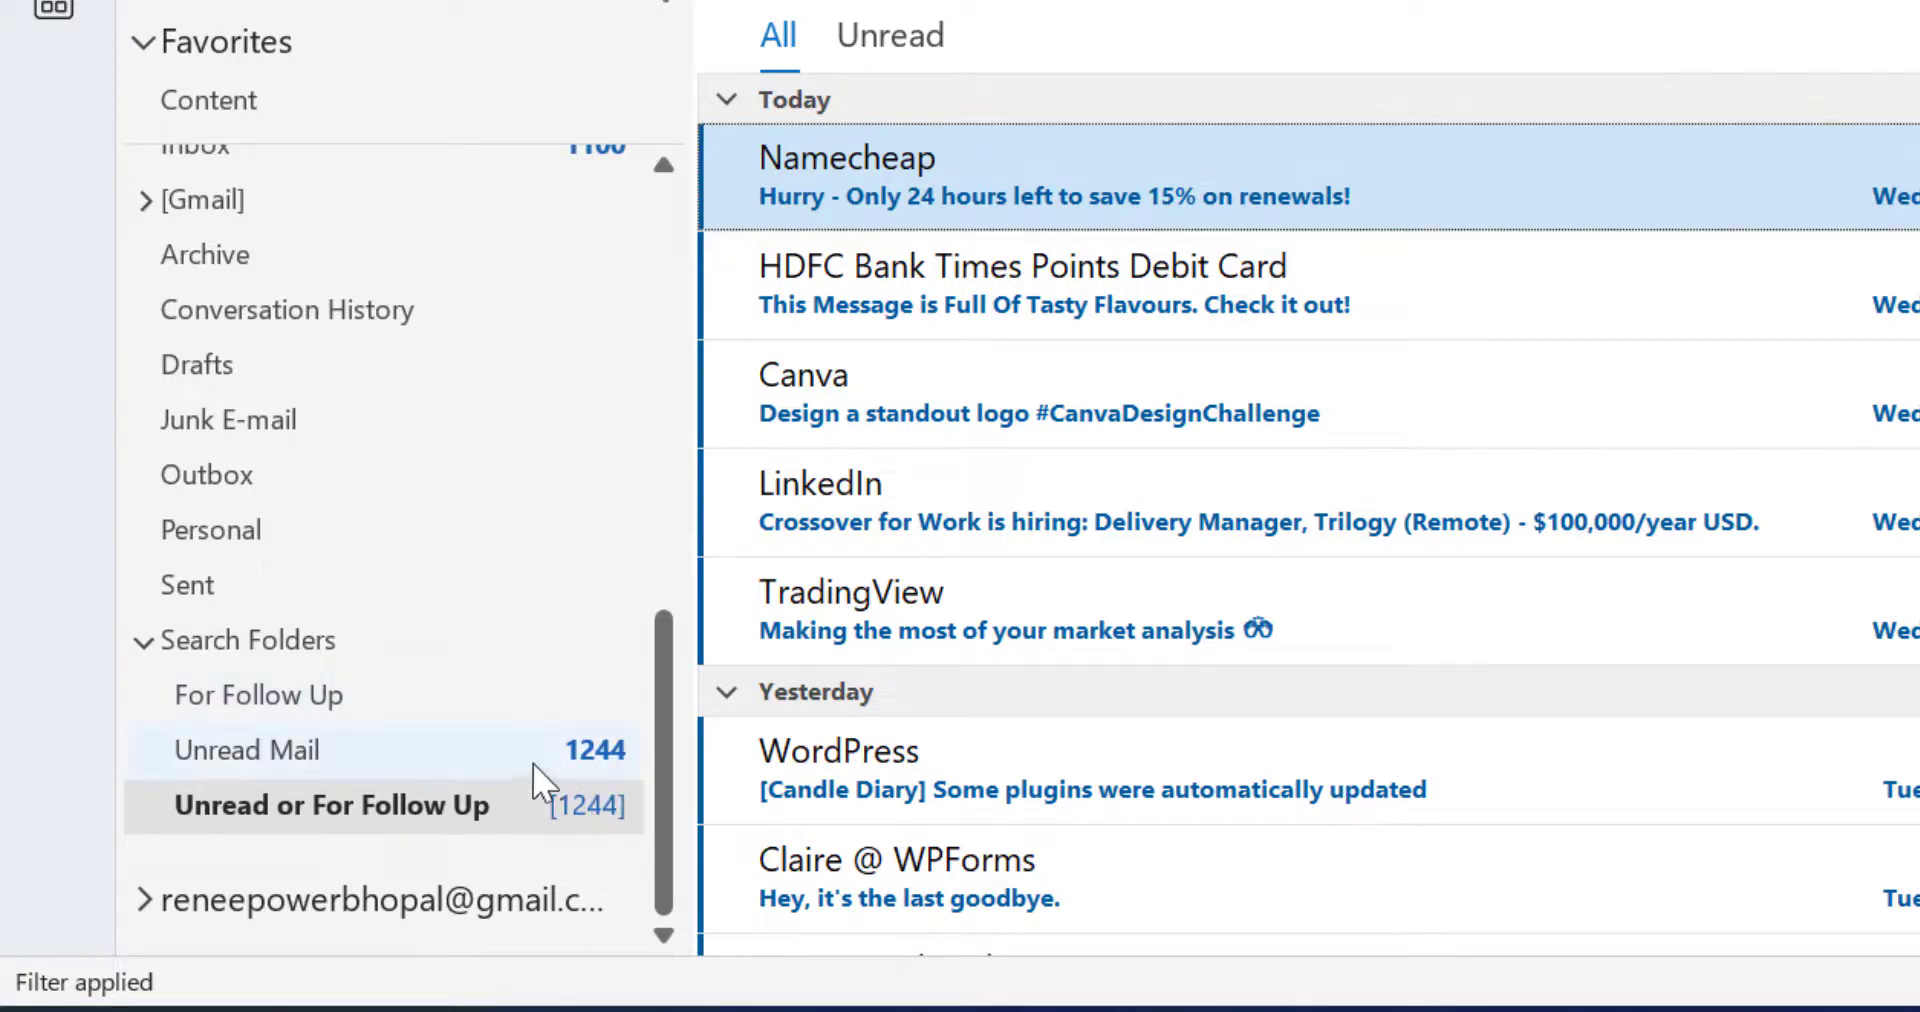
# Step: Create an Important mail search folder for the same Gmail account
pyautogui.hotkey('ctrl', 'shift', 'p')
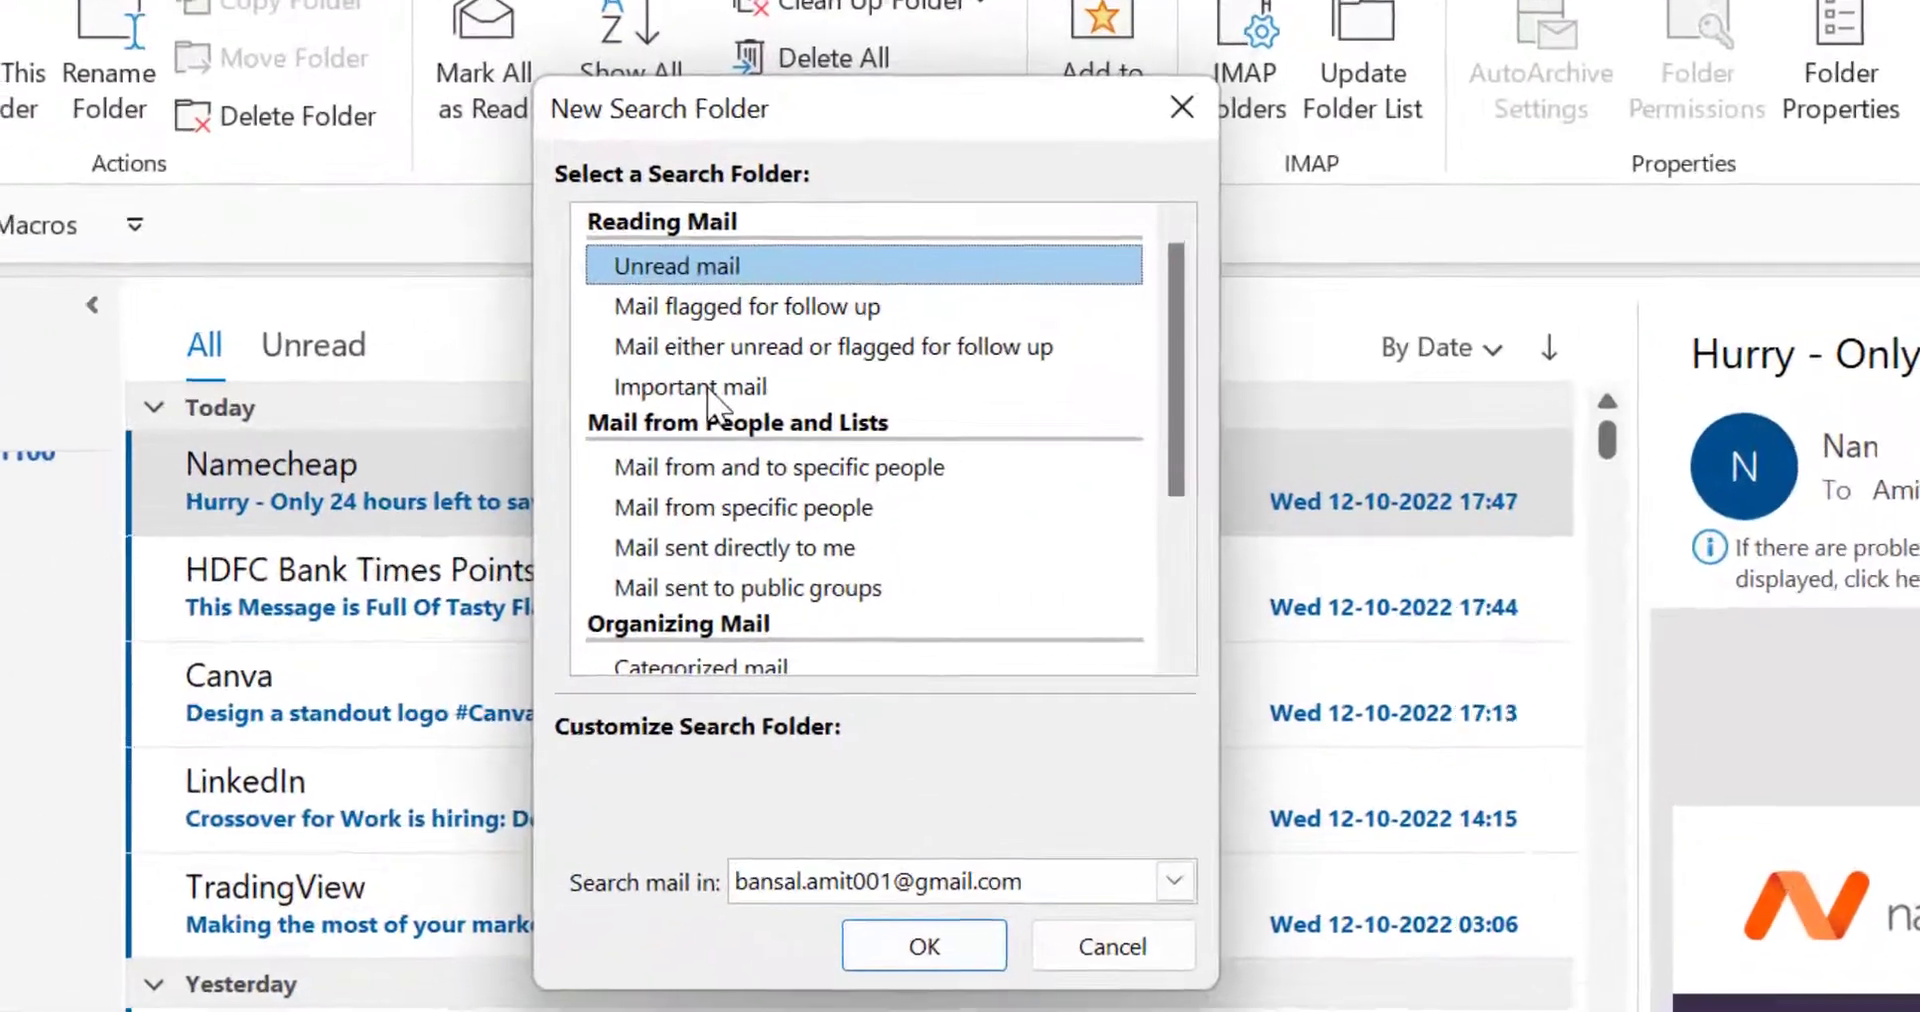
pyautogui.click(813, 398)
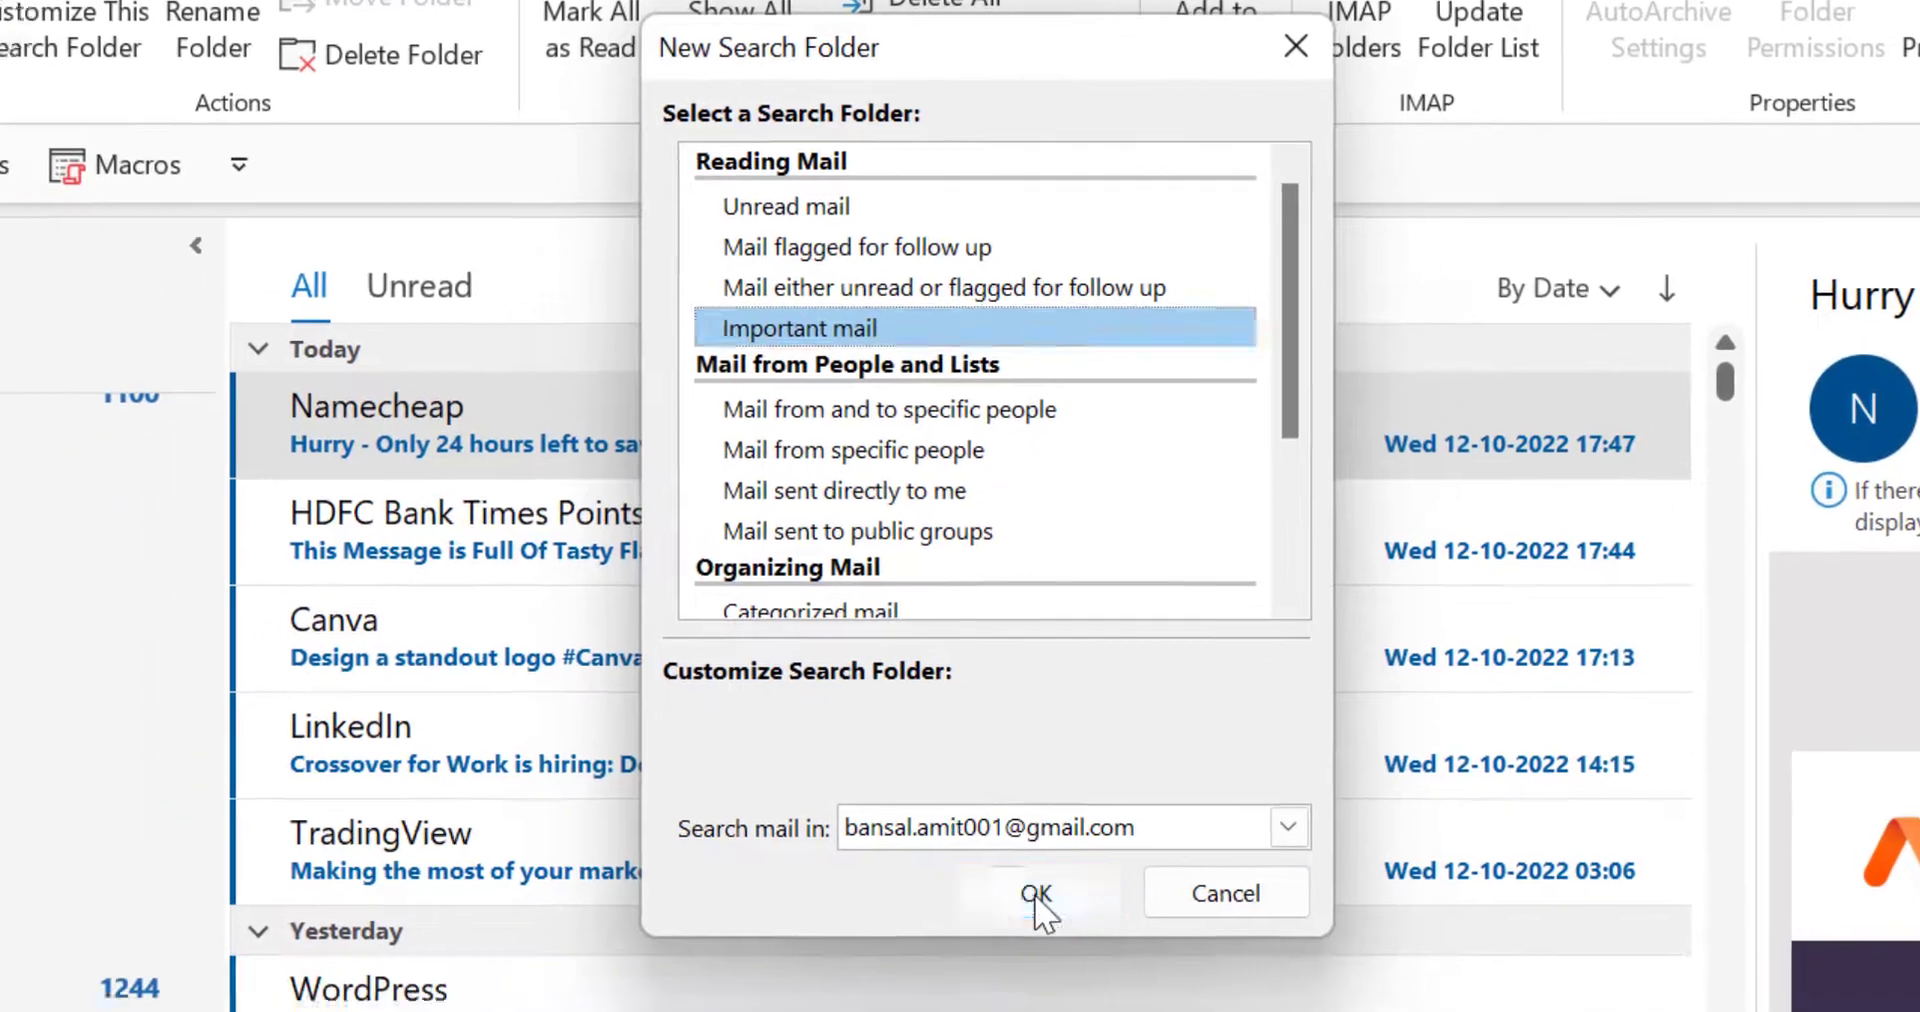
pyautogui.click(920, 956)
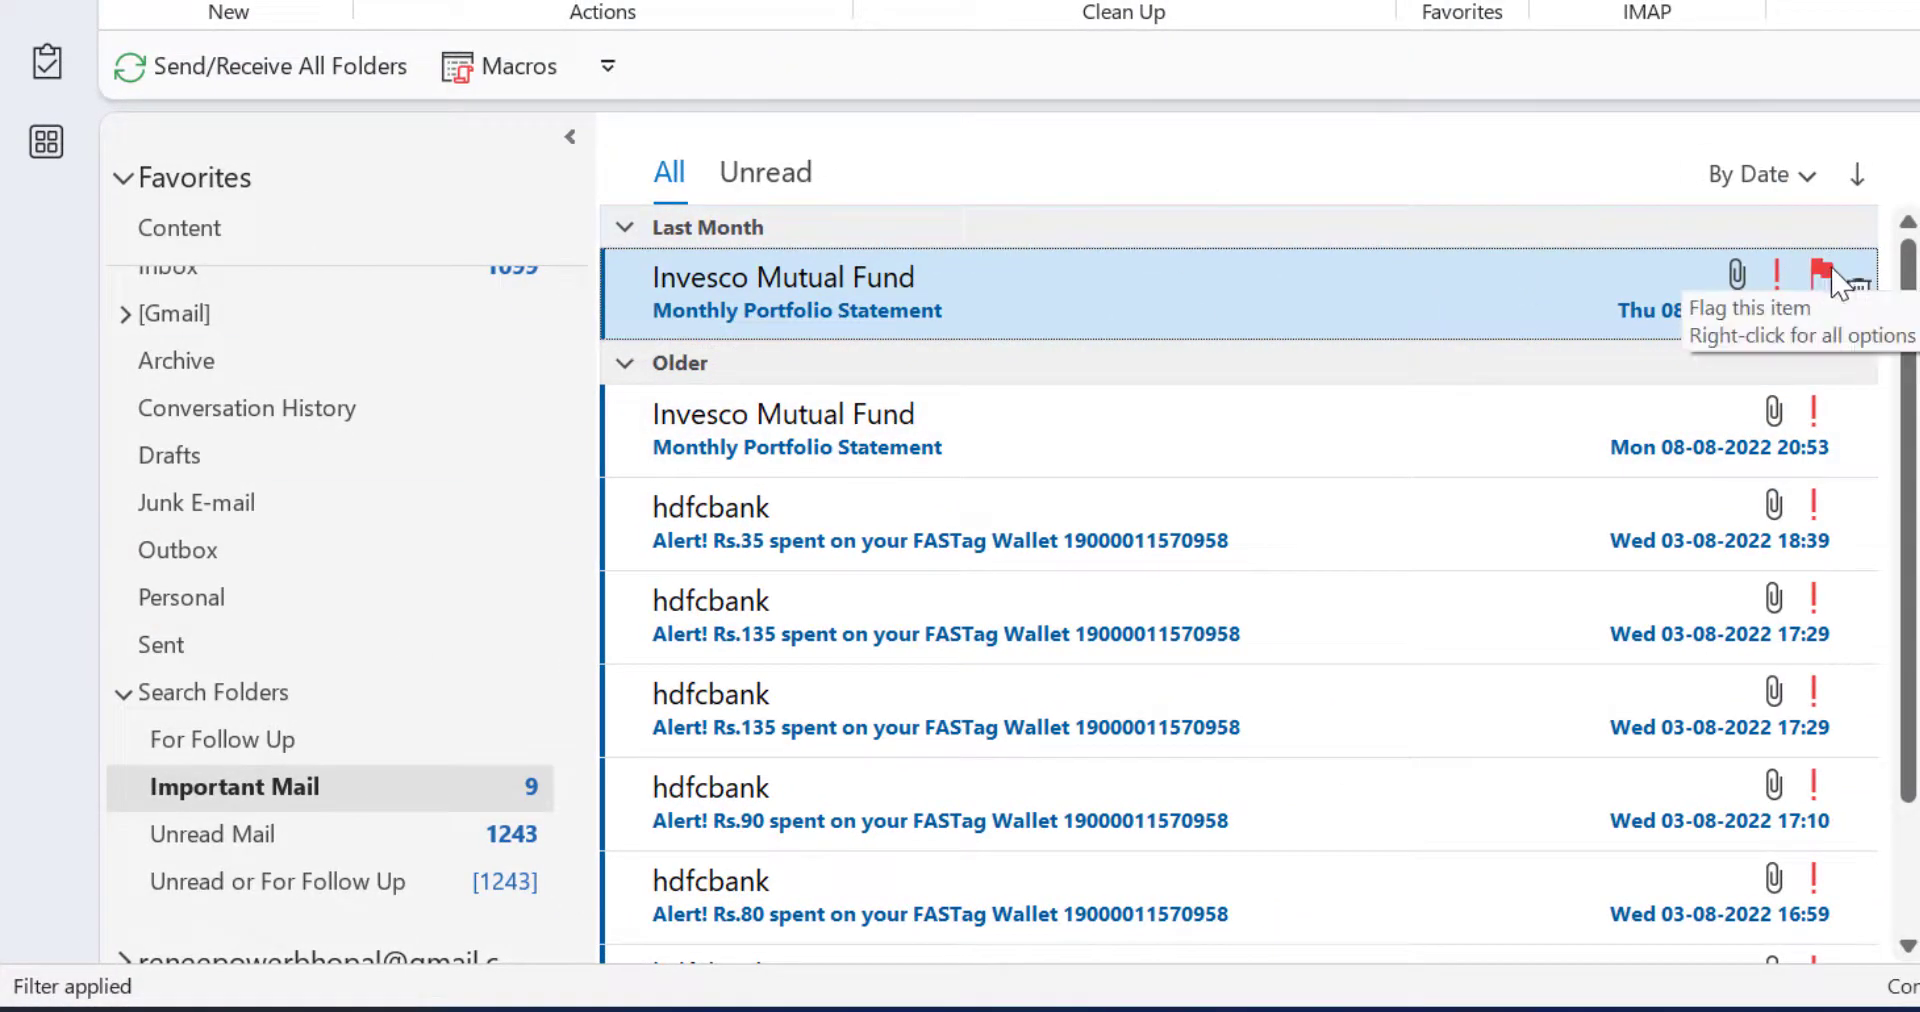
pyautogui.click(1776, 284)
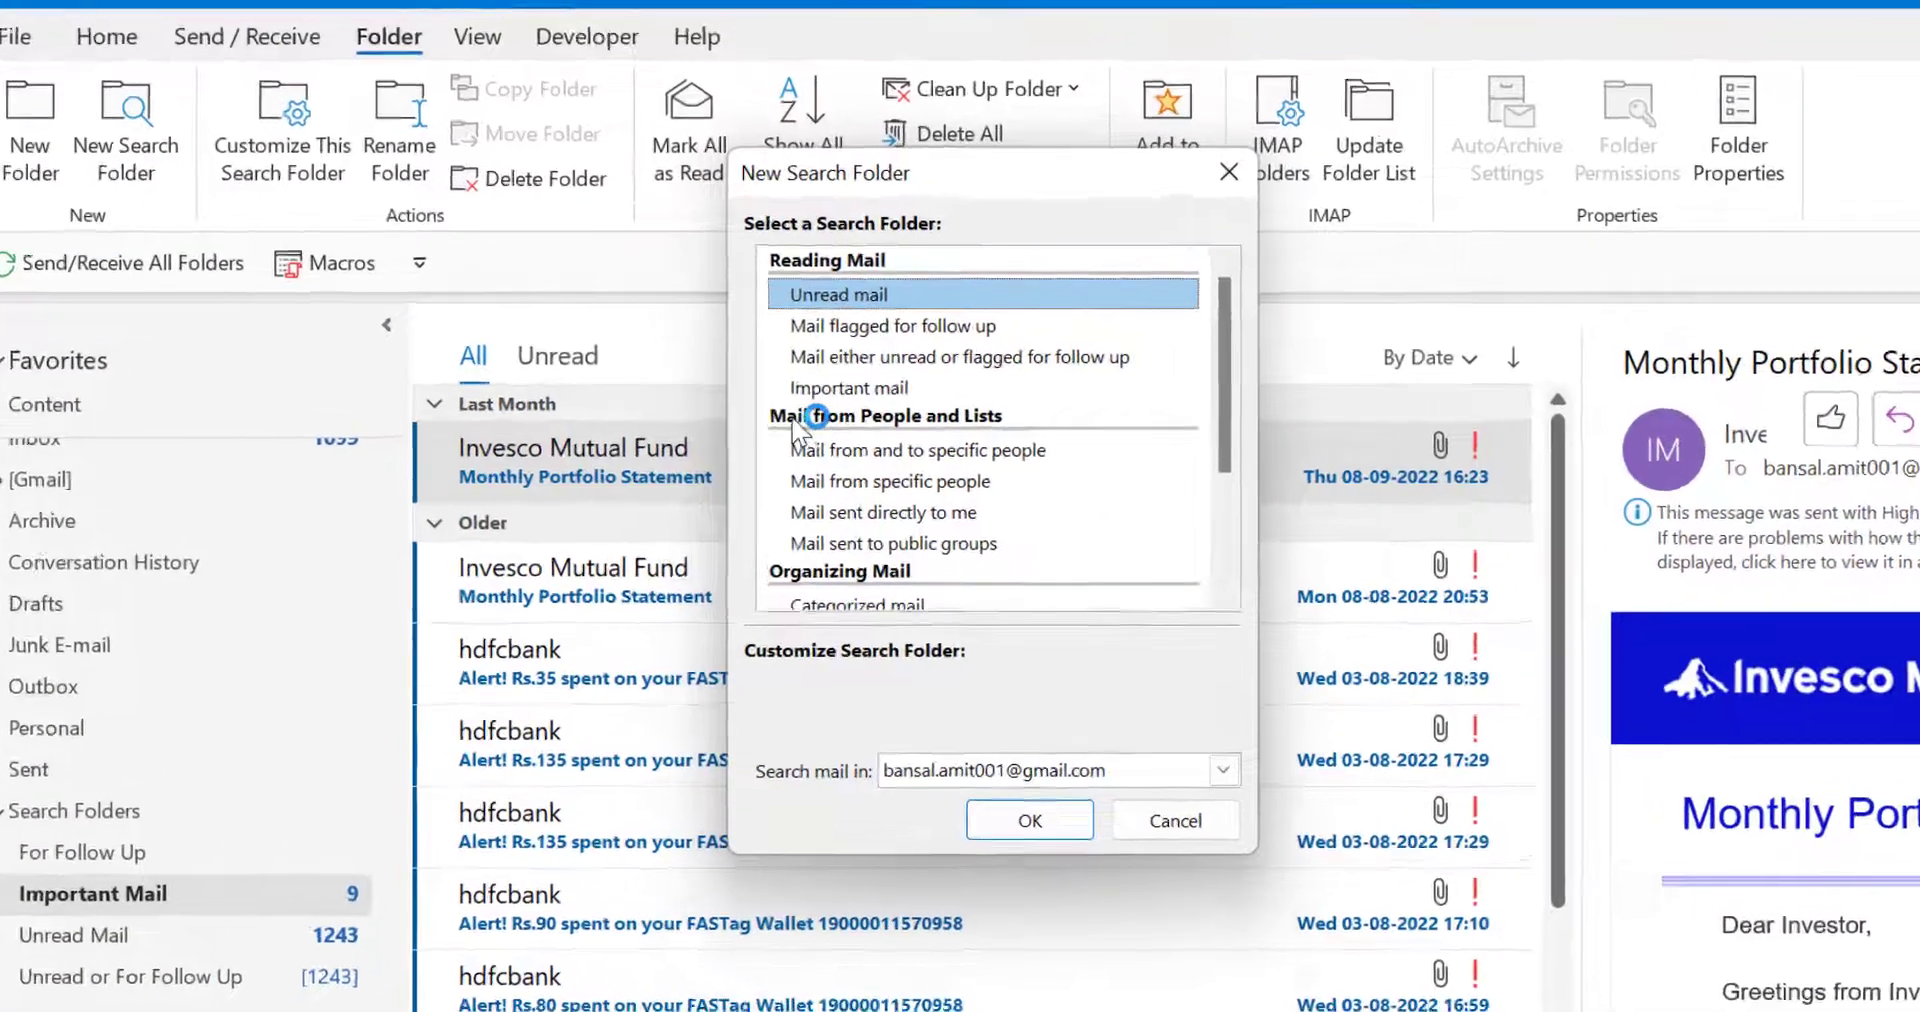
# Step: Start a new search folder for mail from and to specific people and open the selection of names
pyautogui.click(793, 425)
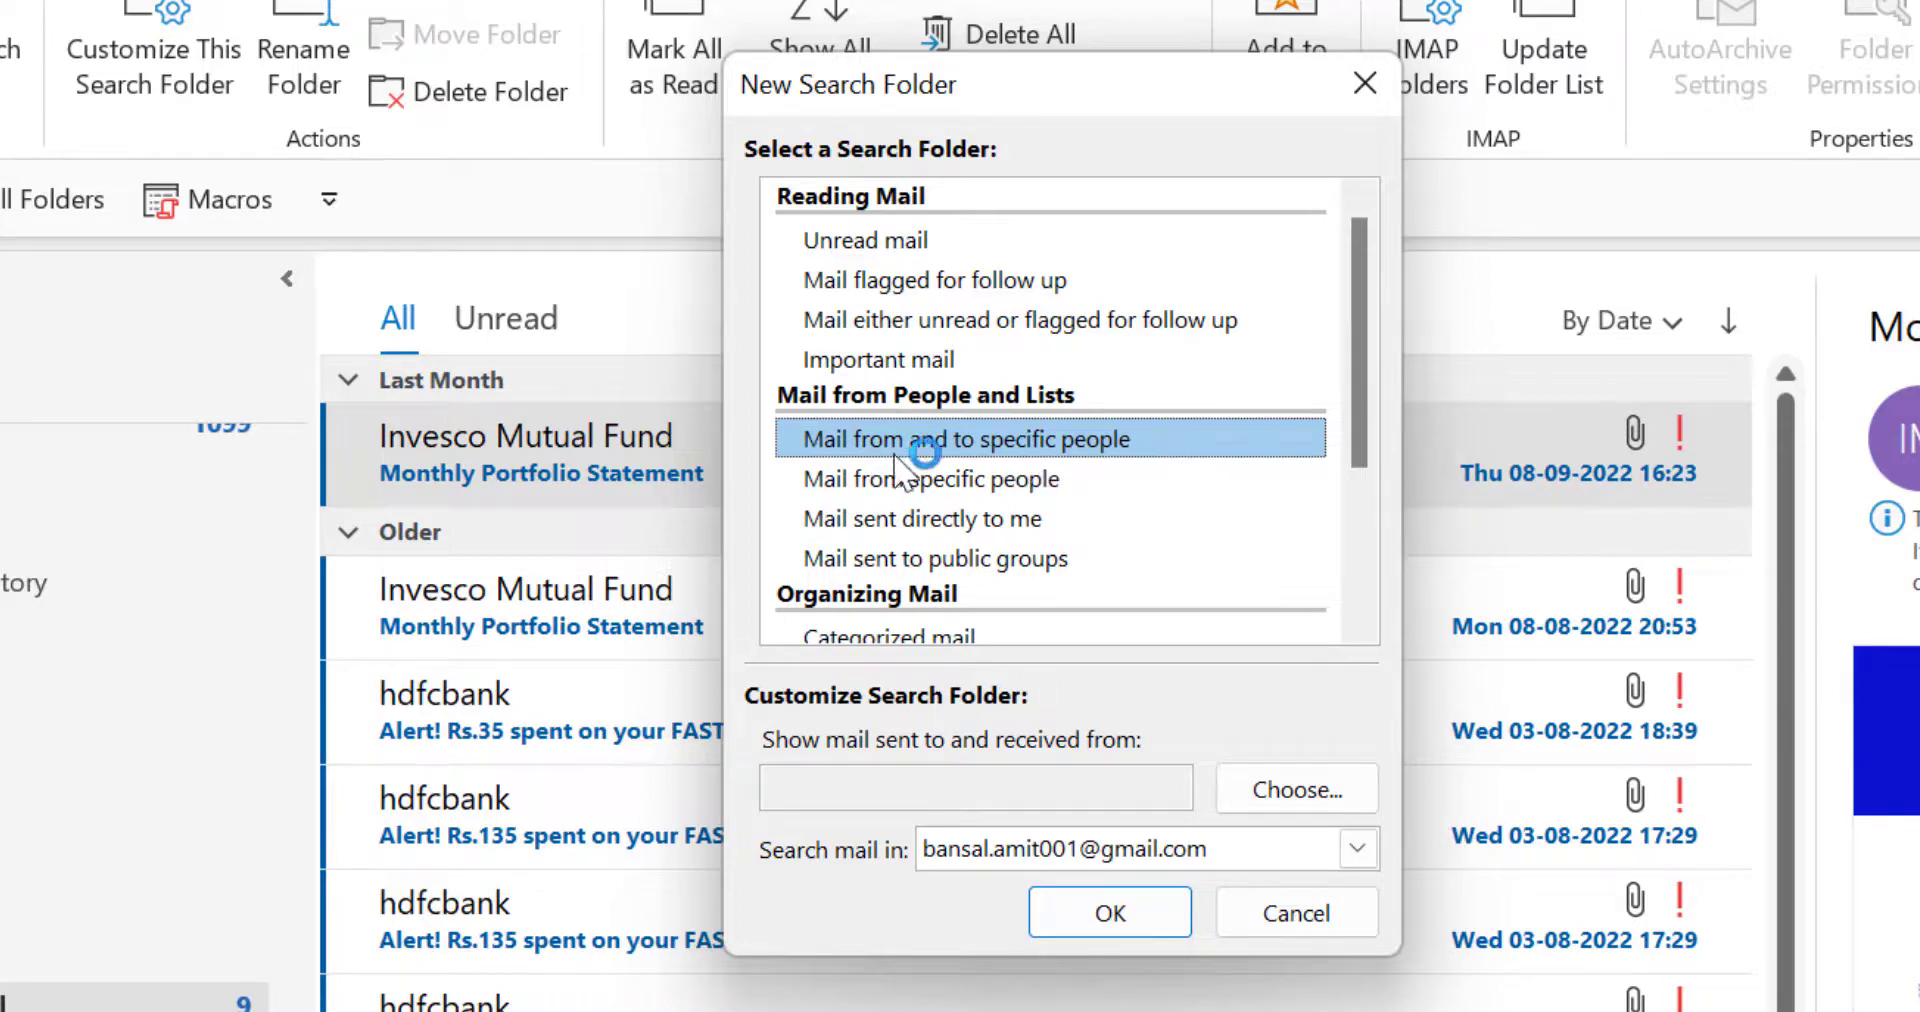
pyautogui.click(1090, 440)
pyautogui.click(1297, 800)
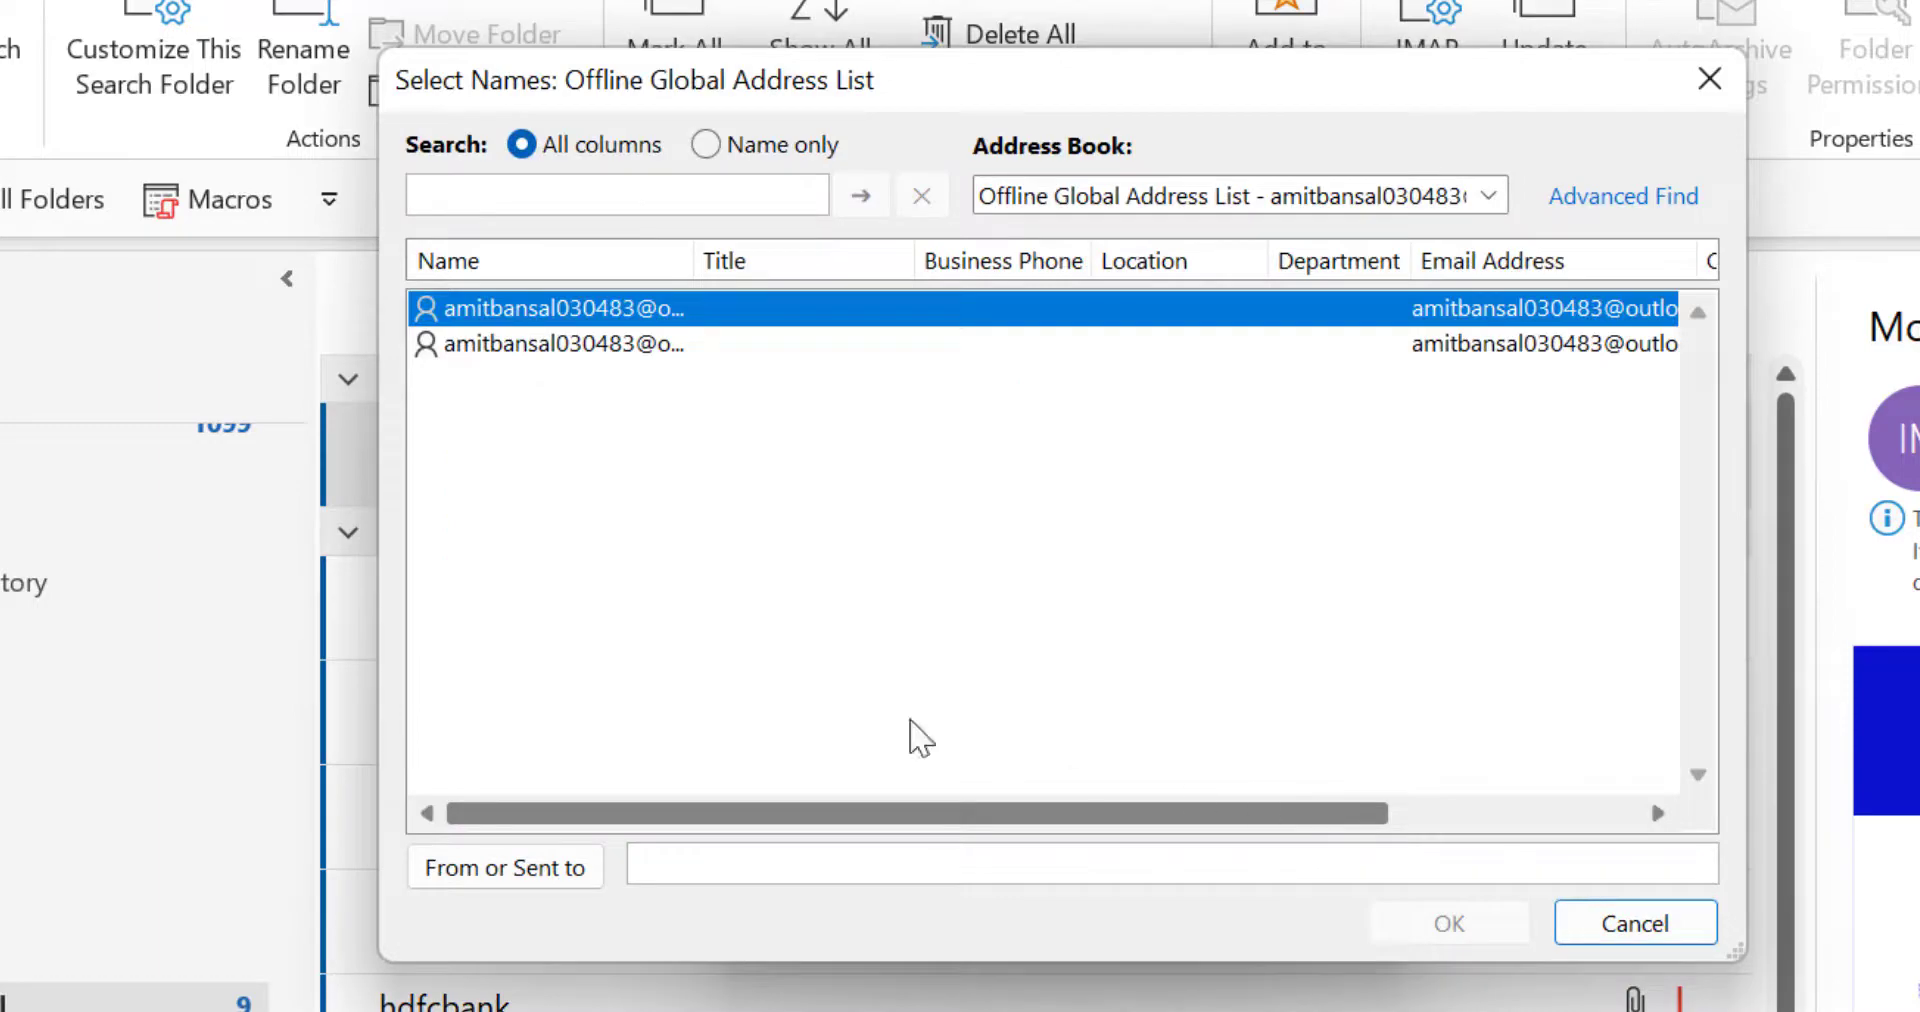
pyautogui.moveTo(946, 97); pyautogui.dragTo(1025, 672)
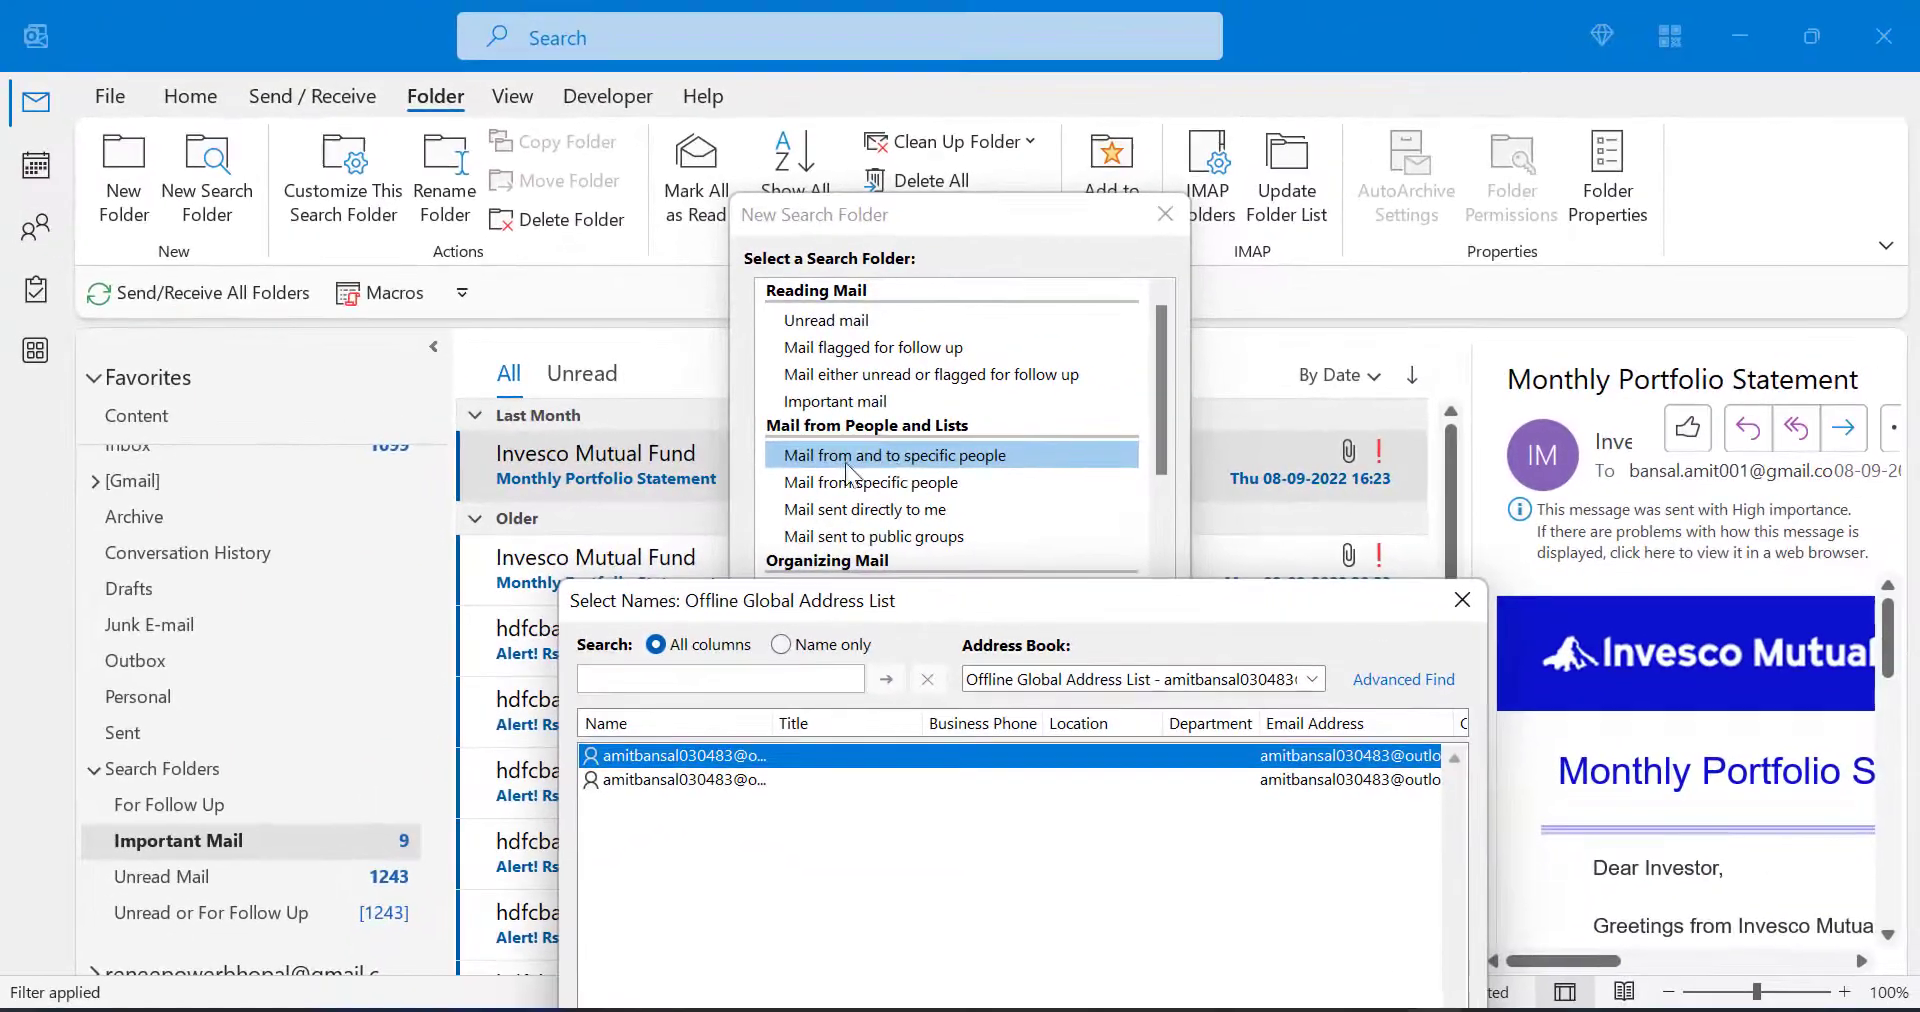
pyautogui.moveTo(953, 595); pyautogui.dragTo(902, 364)
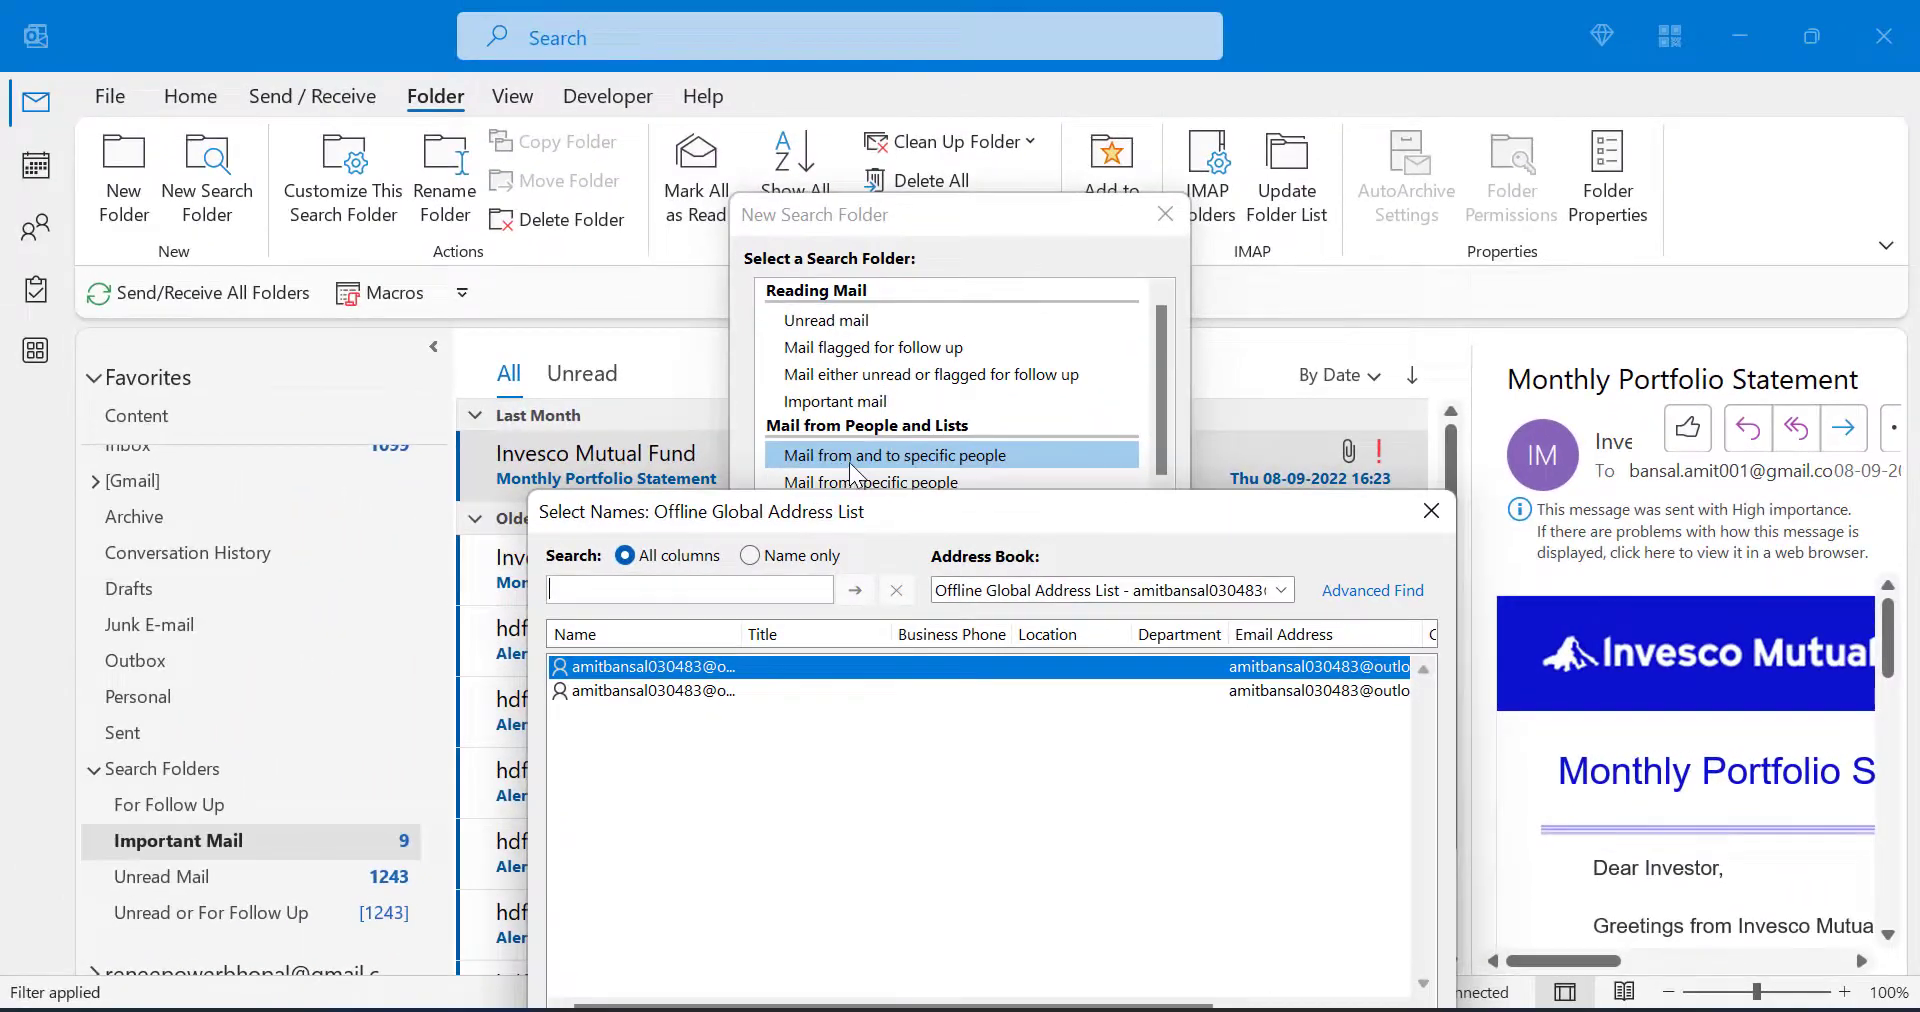
pyautogui.moveTo(962, 514); pyautogui.dragTo(876, 342)
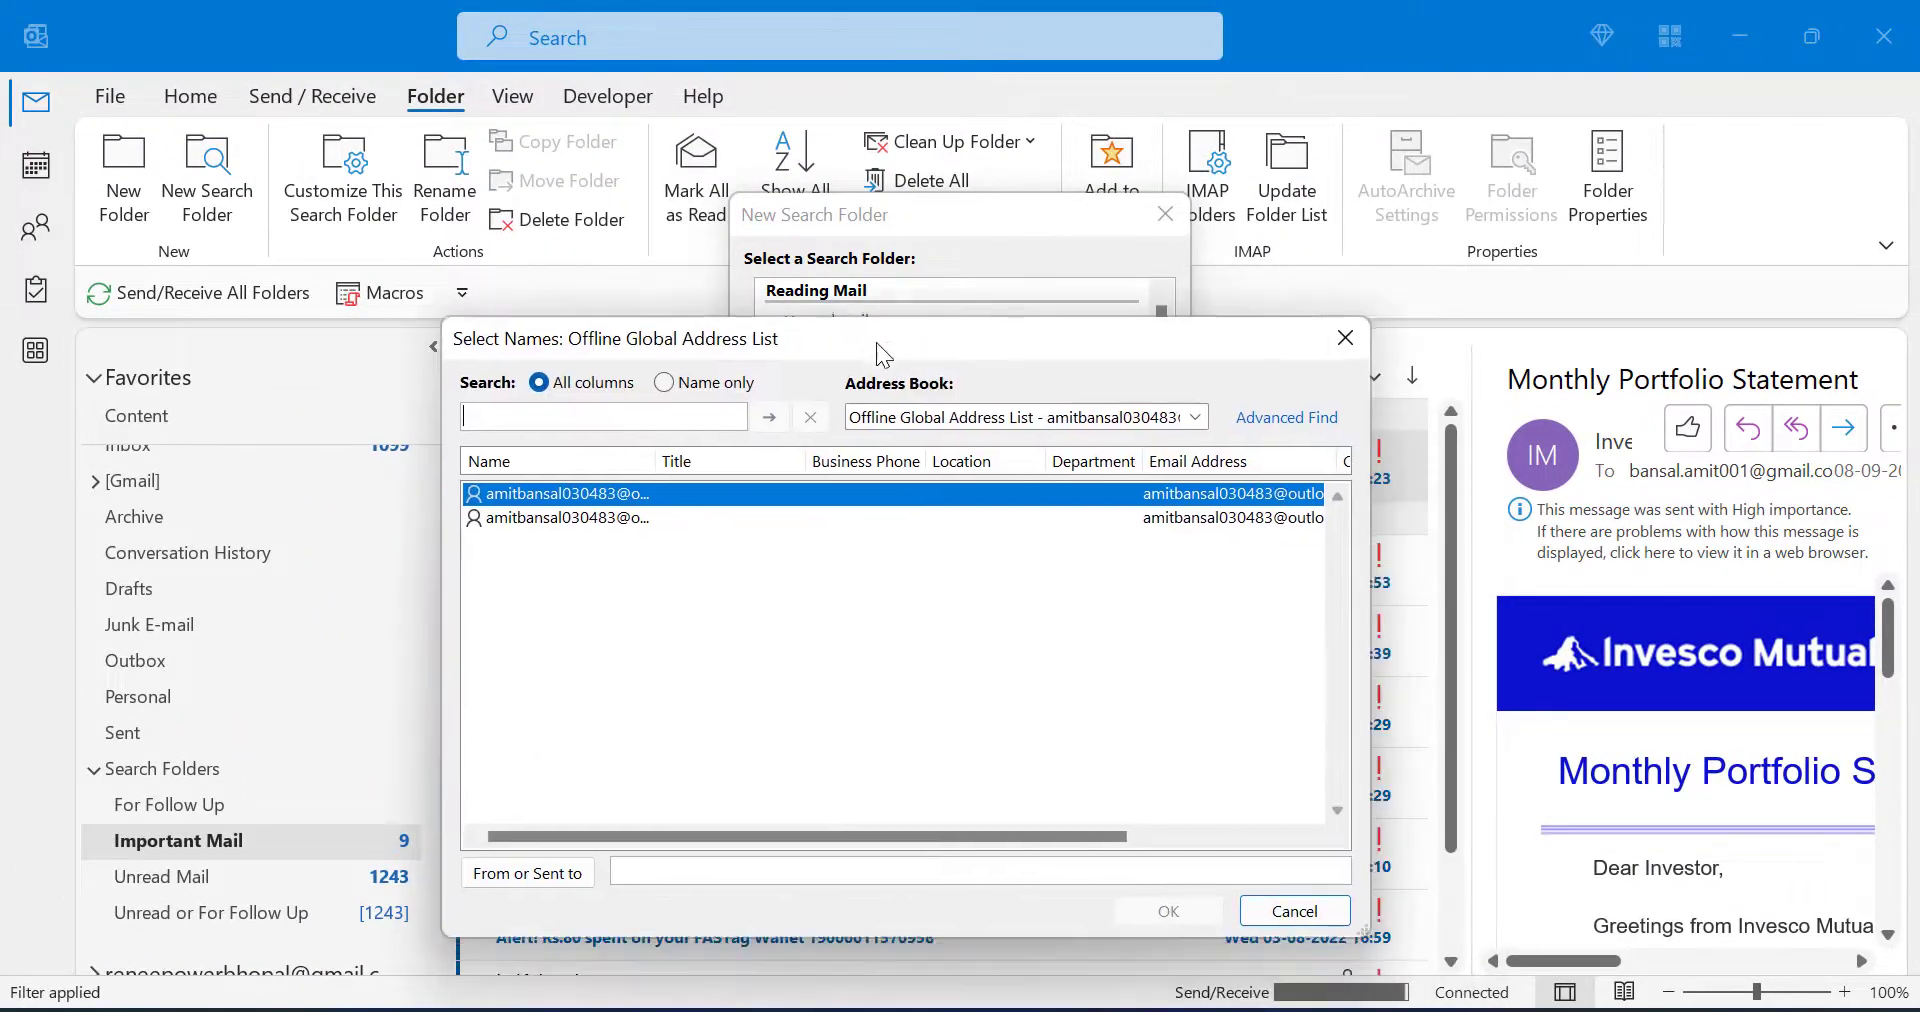
# Step: Switch the address book to the Contacts of the first listed Outlook account and browse the contact list
pyautogui.click(1027, 418)
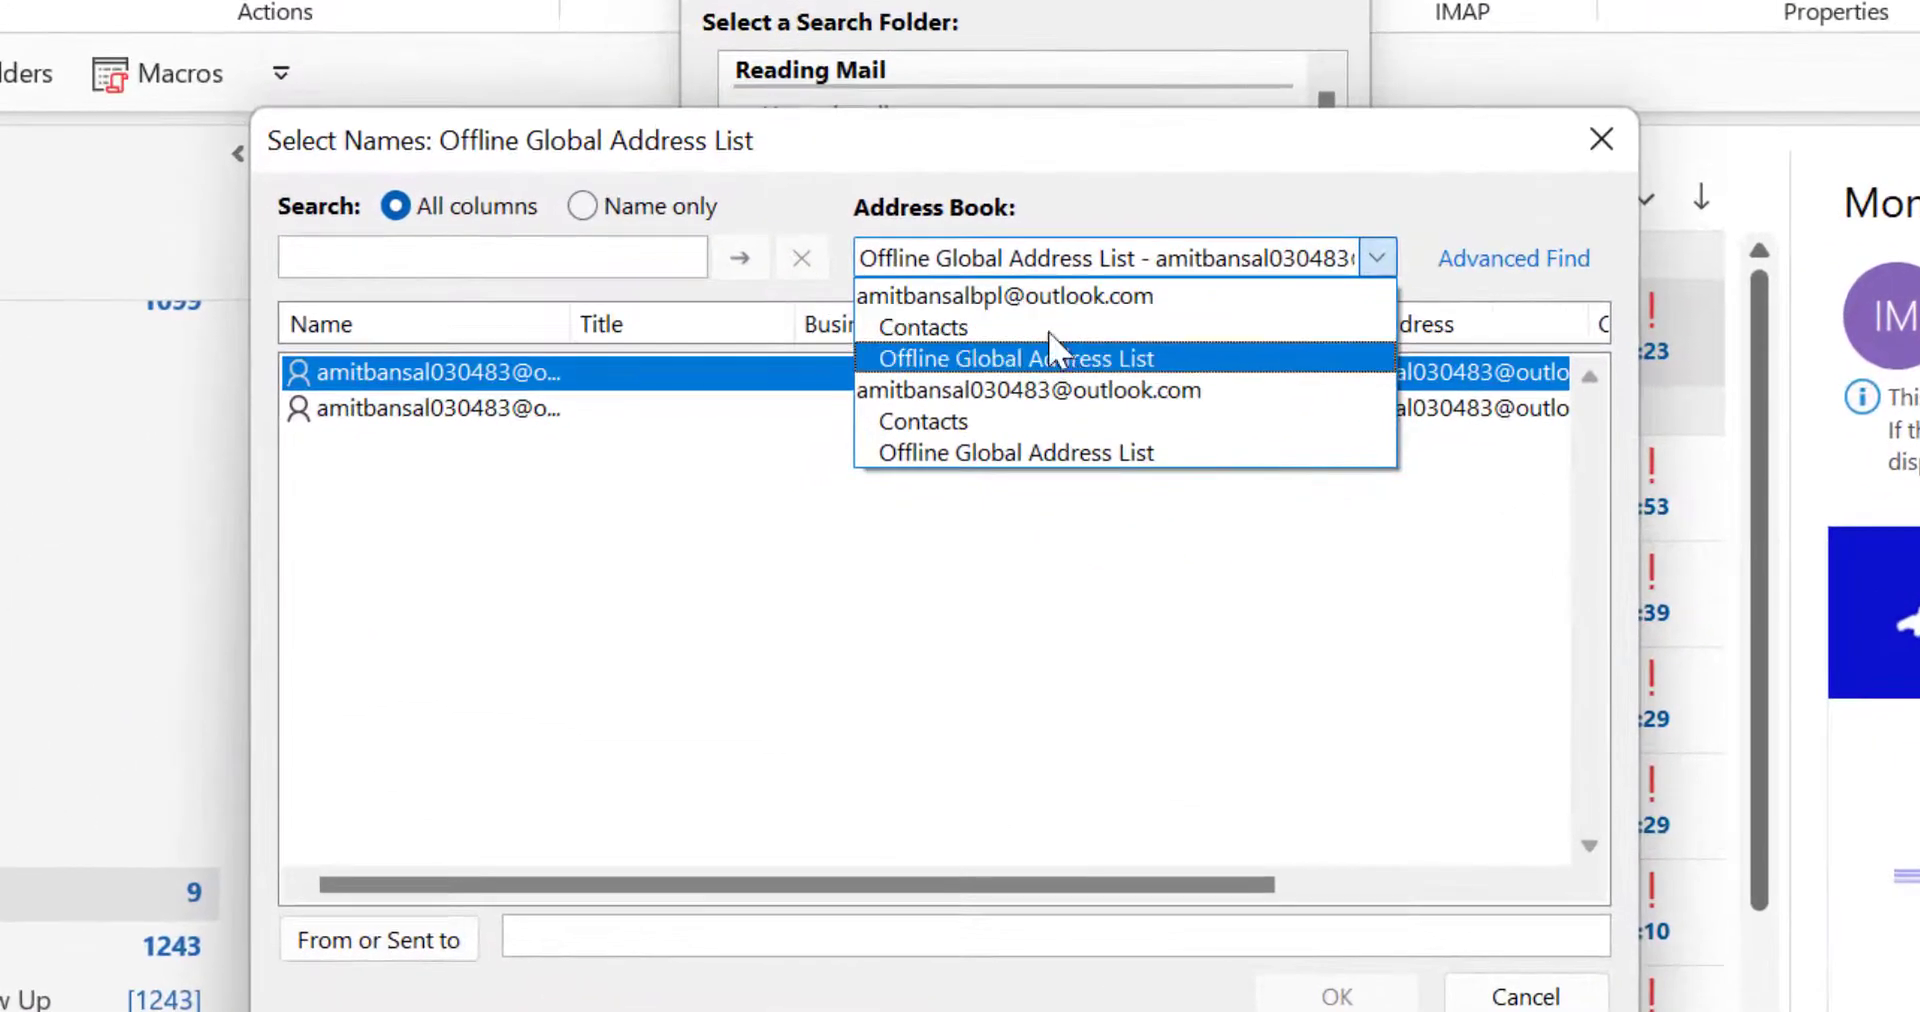
pyautogui.click(985, 447)
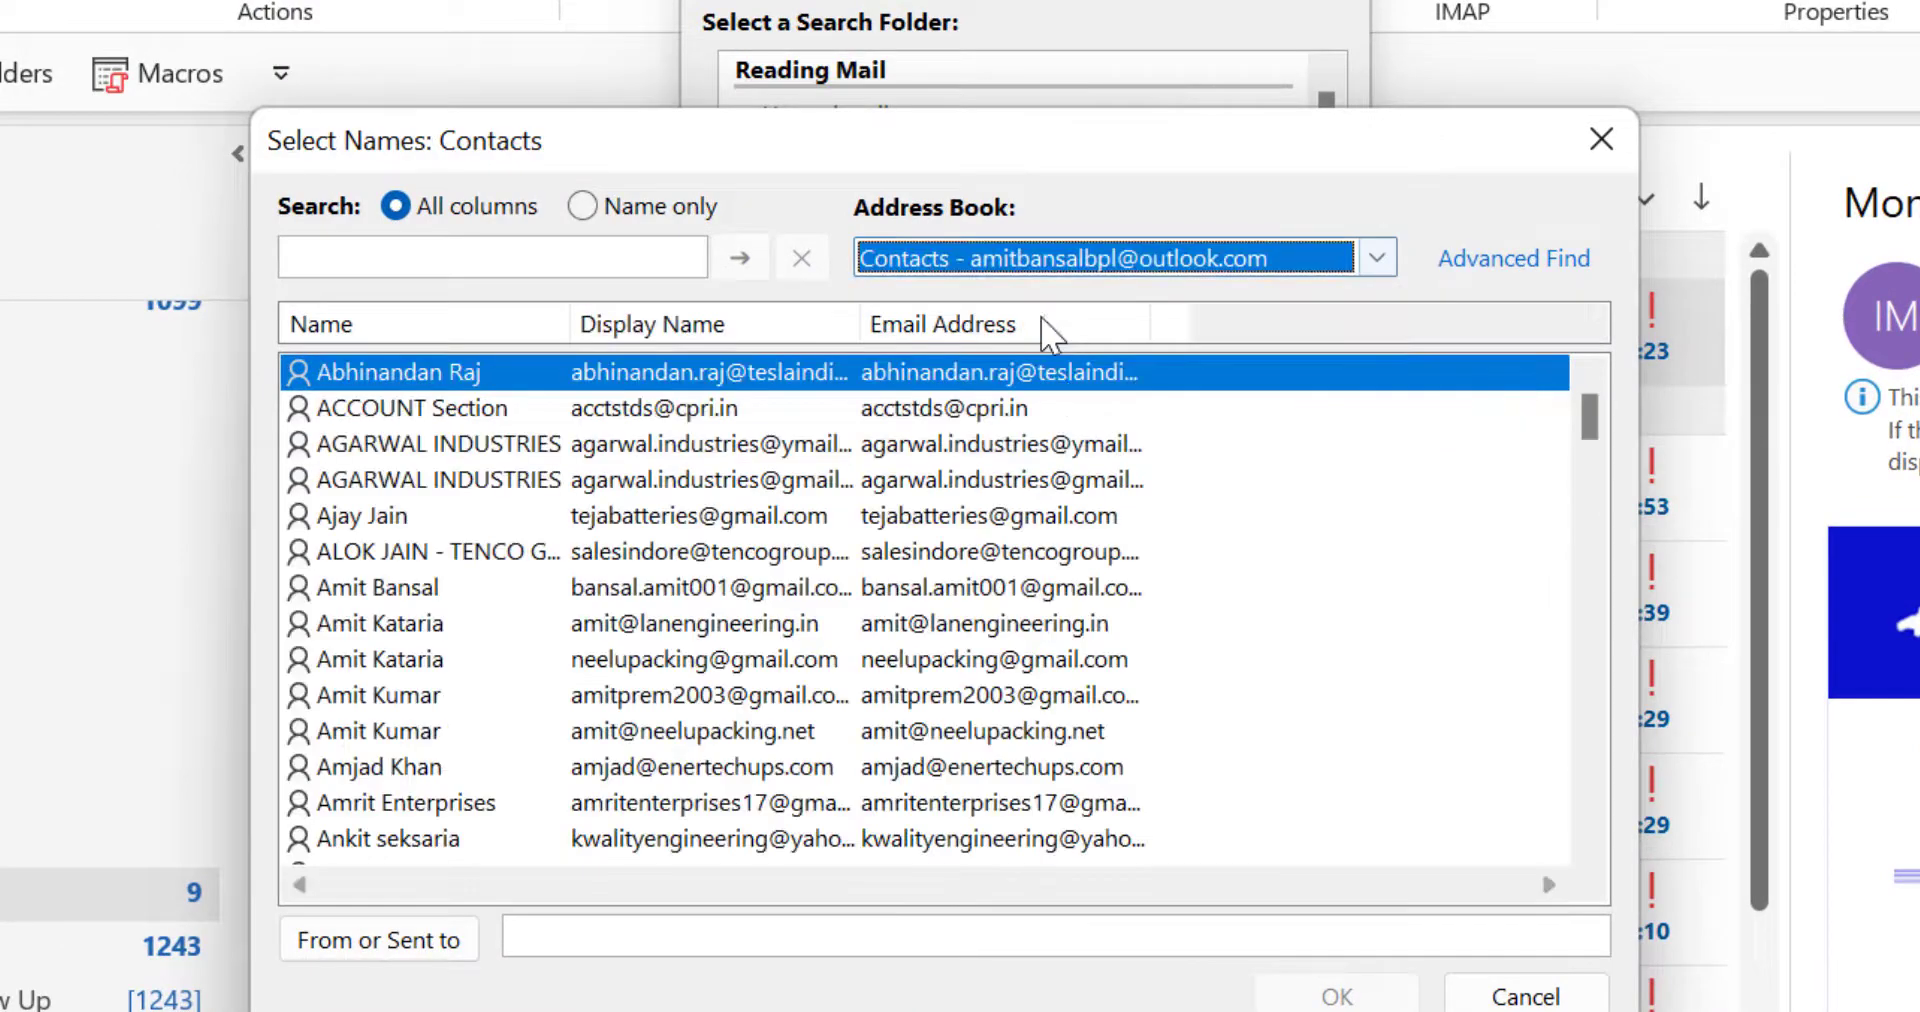
pyautogui.scroll(-4, 540, 620)
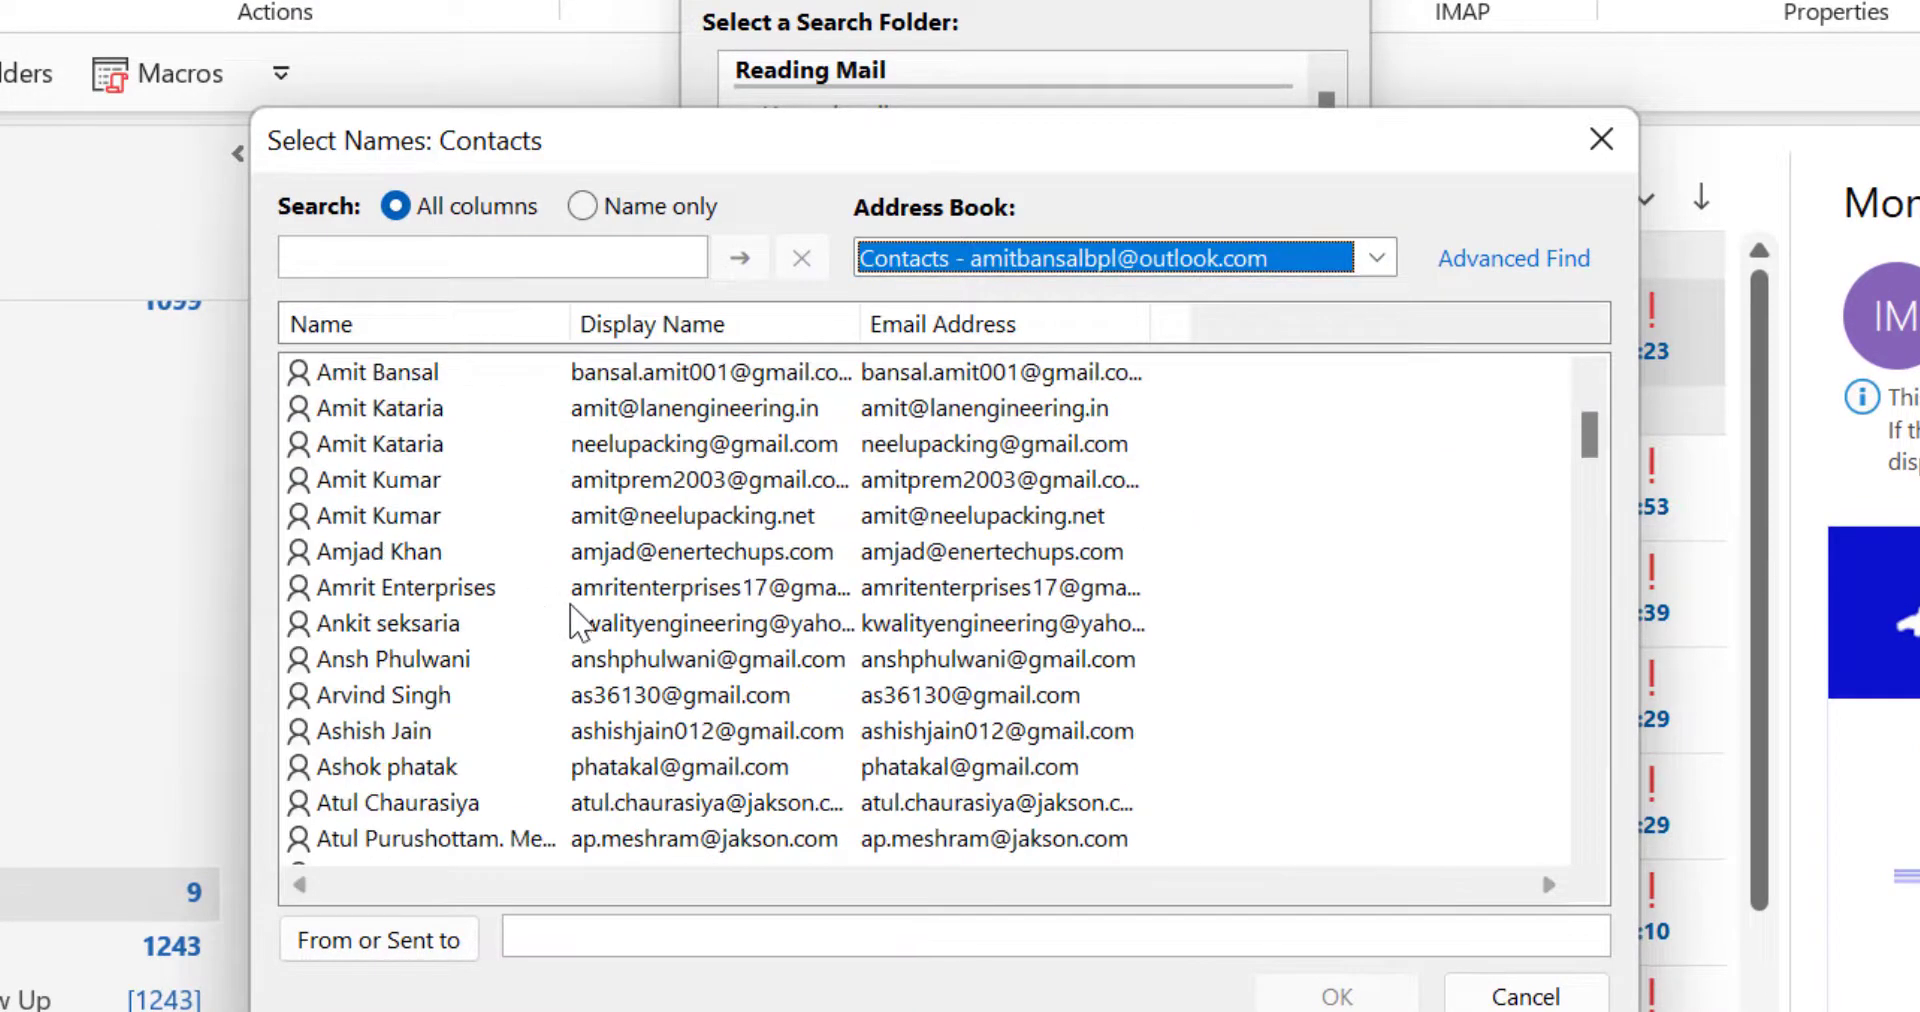
pyautogui.scroll(-14, 578, 622)
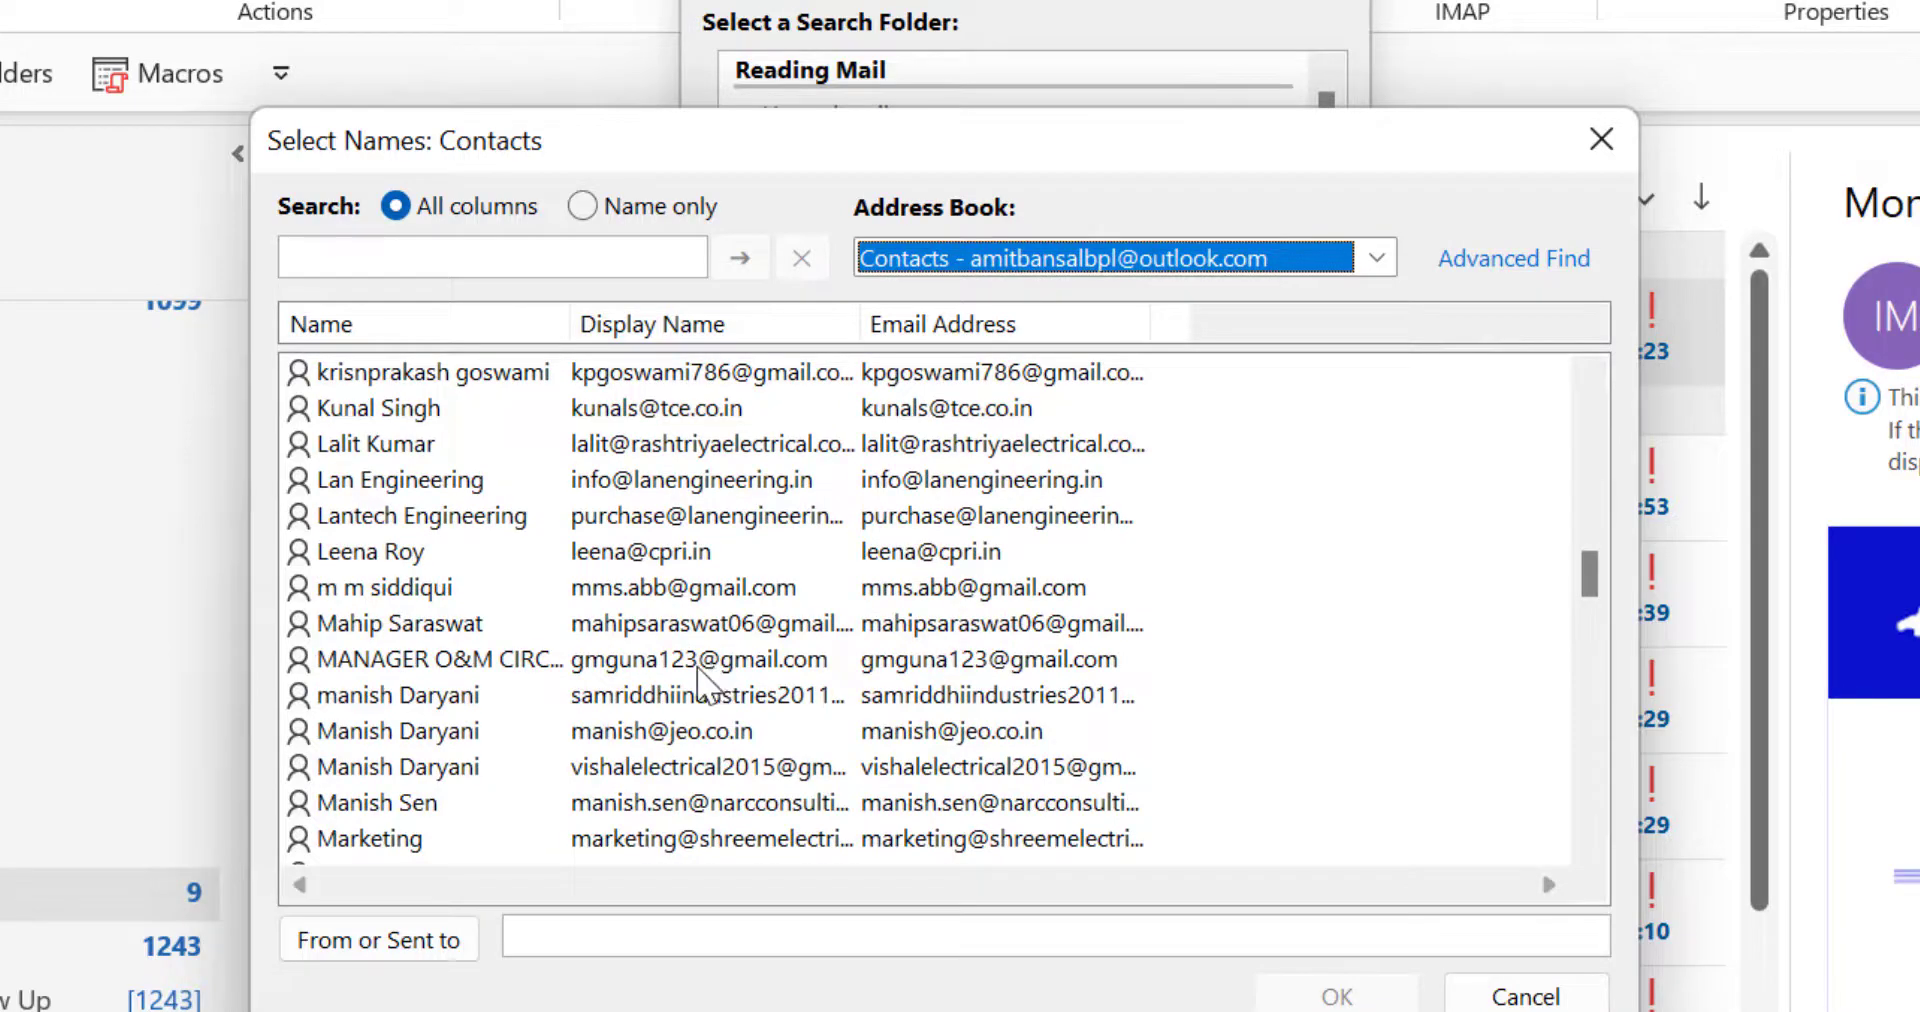
pyautogui.scroll(15, 703, 684)
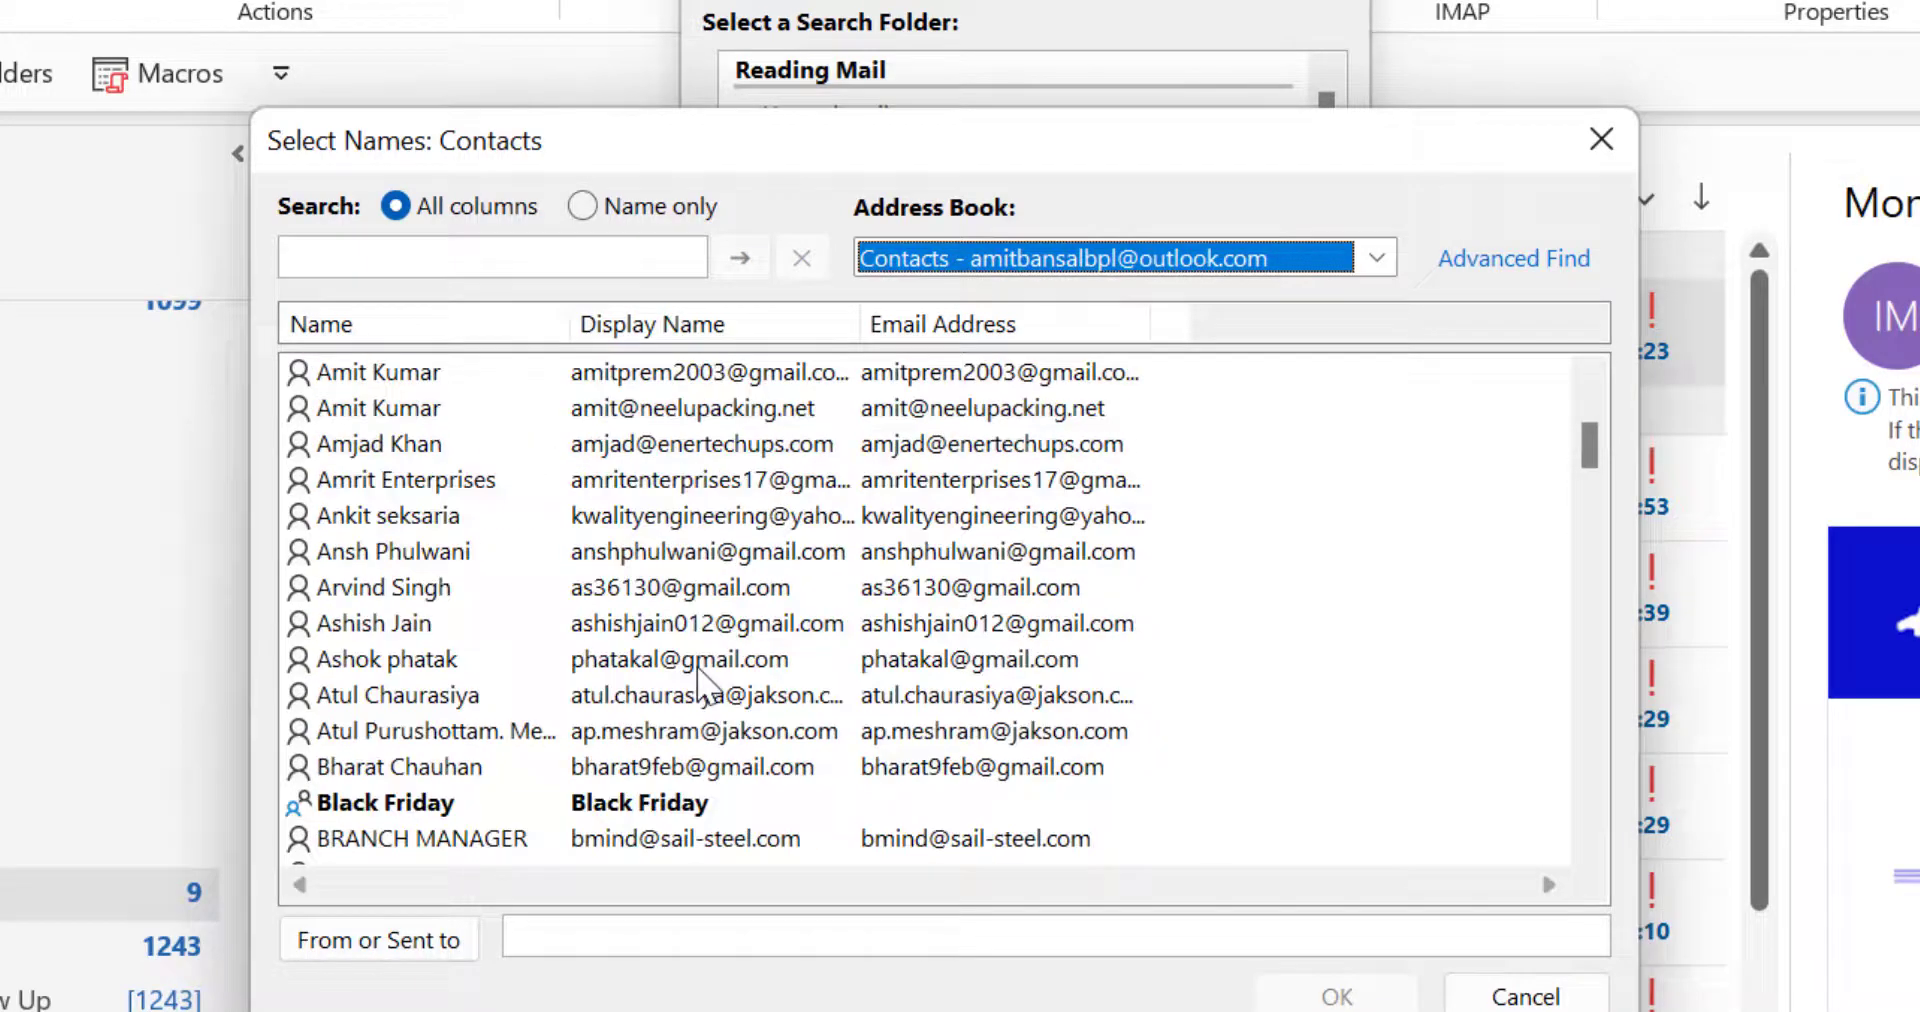
pyautogui.scroll(3, 703, 685)
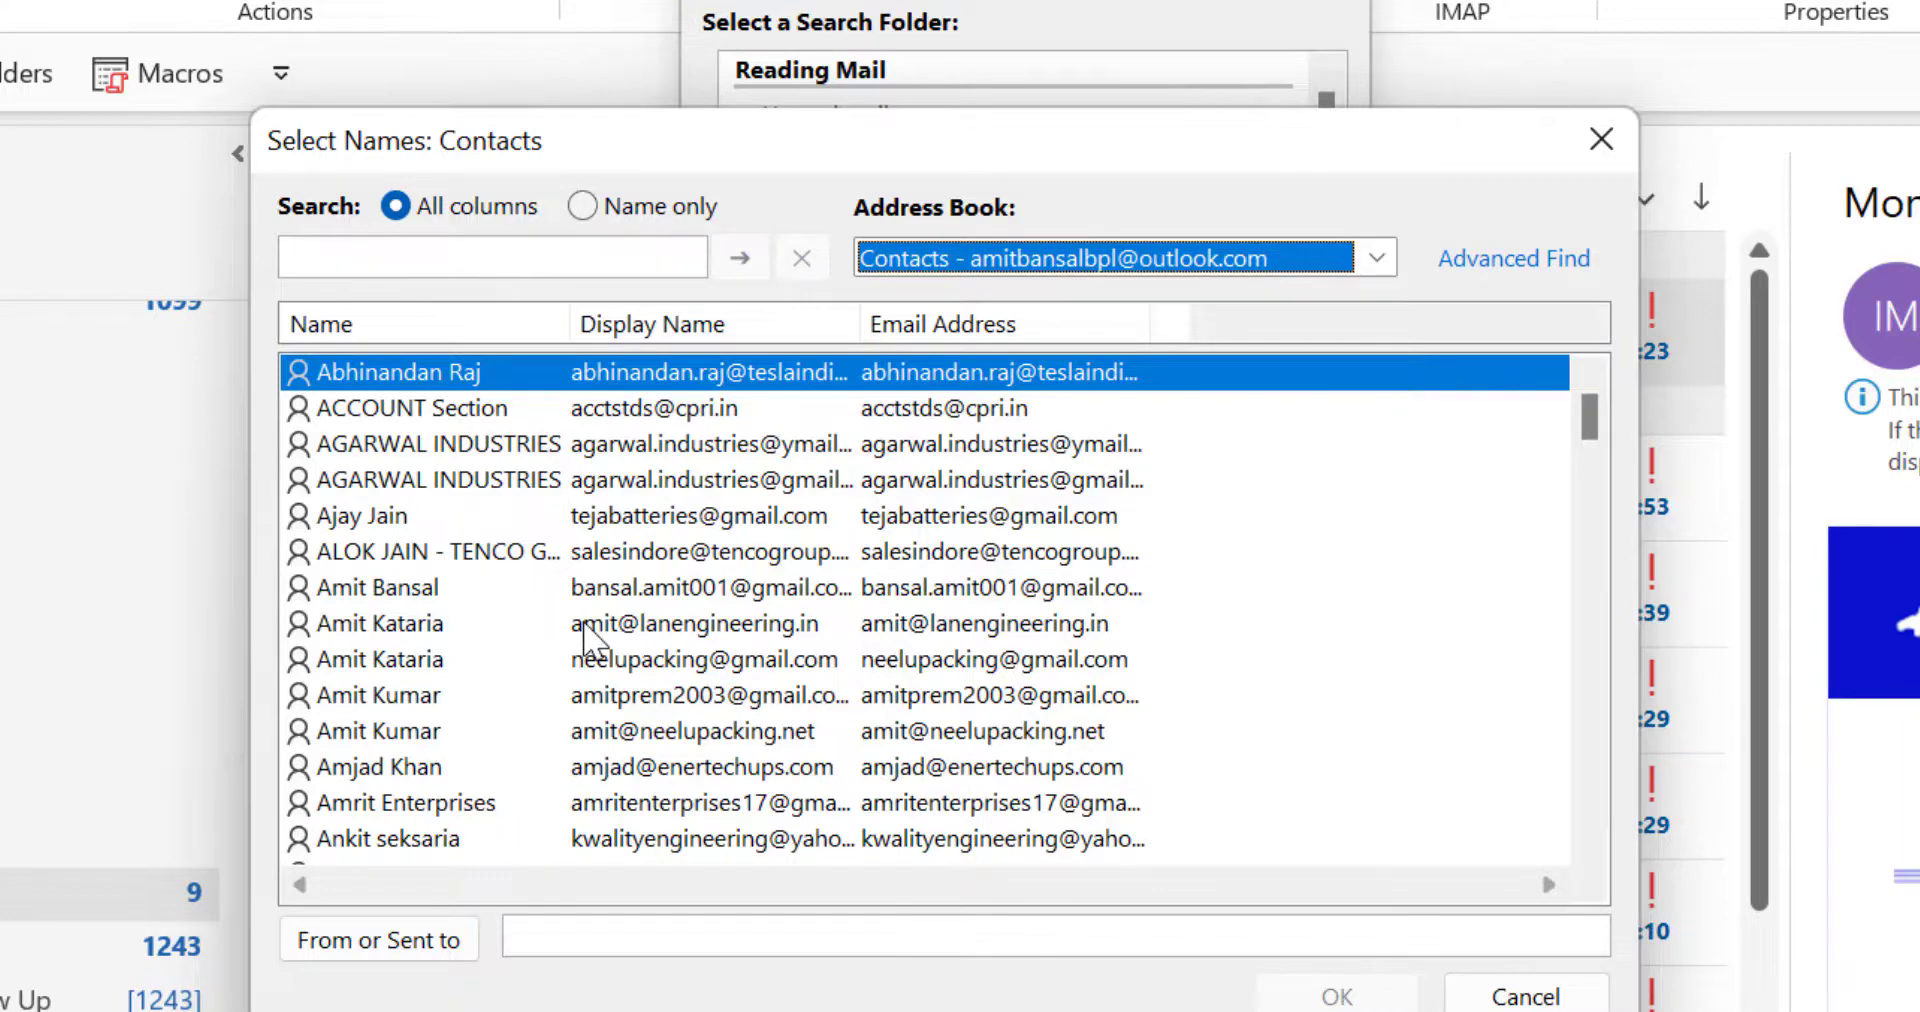
pyautogui.scroll(-1, 585, 624)
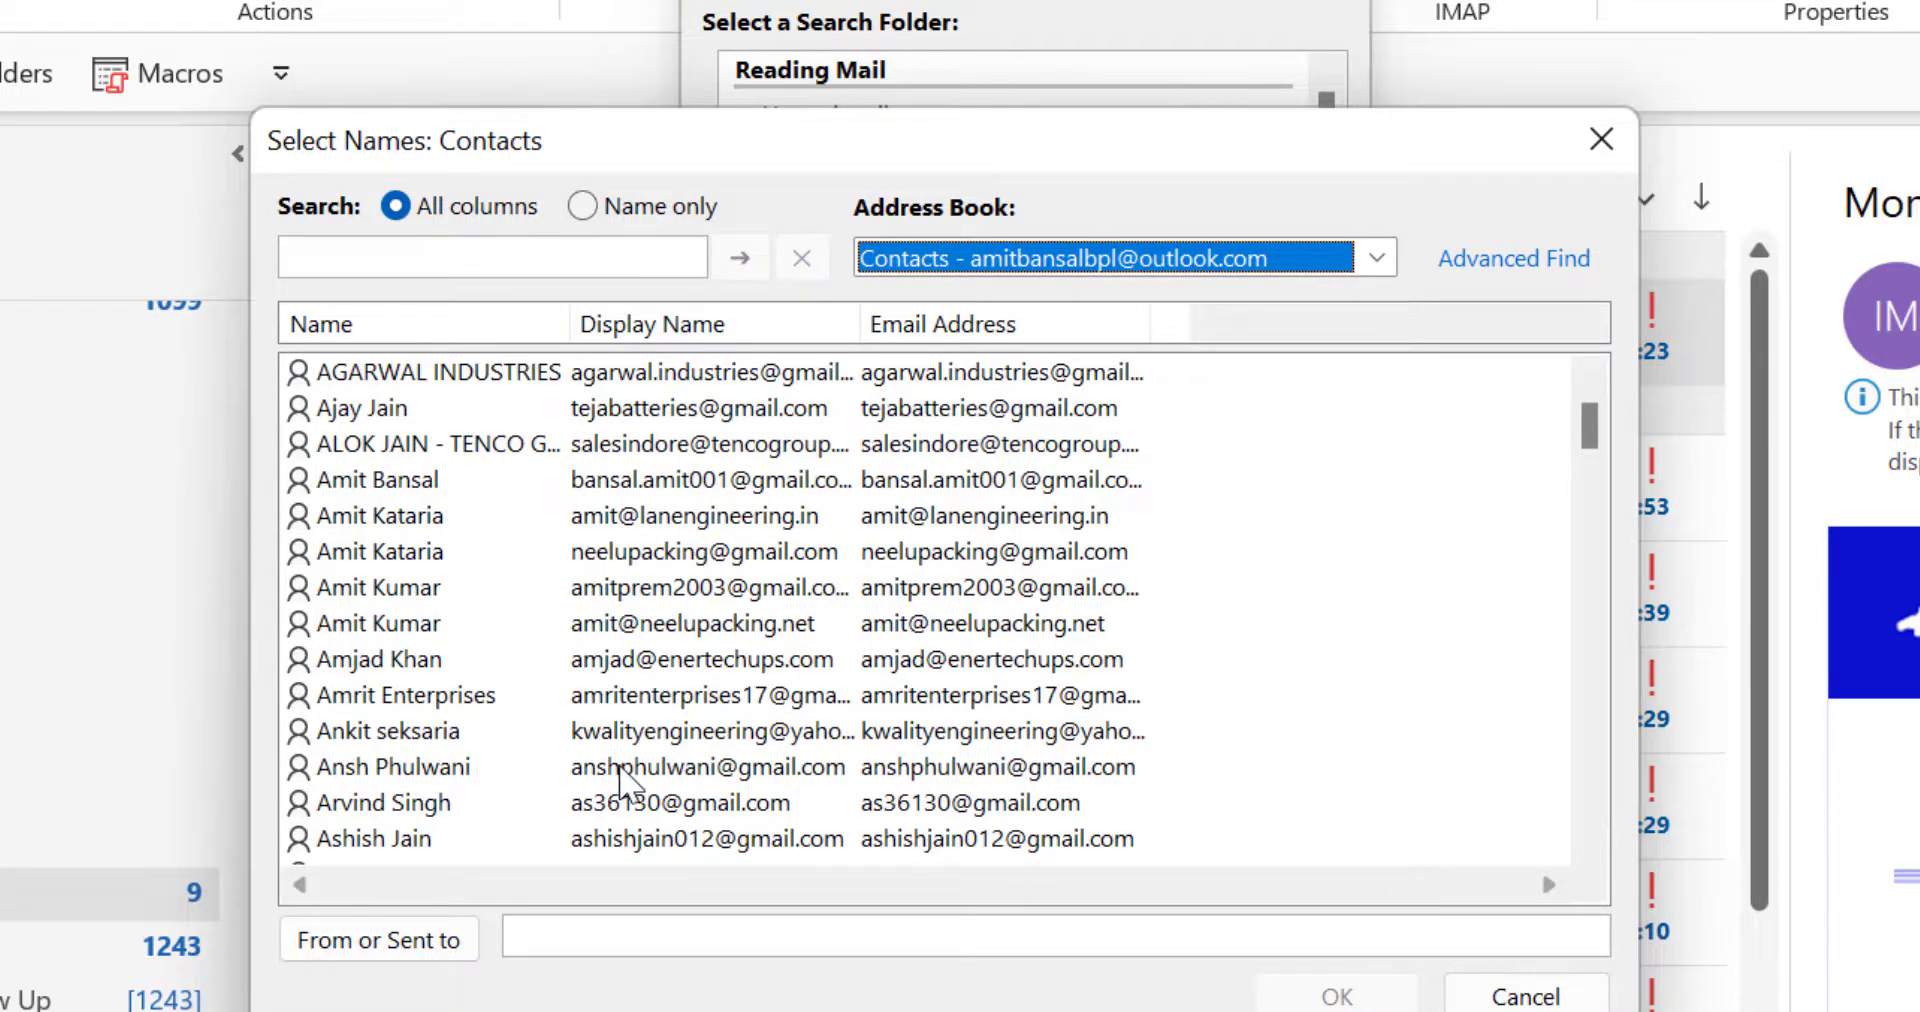
# Step: Add the narcconsulting contact as the person the mail is from or sent to and create the search folder
pyautogui.click(668, 702)
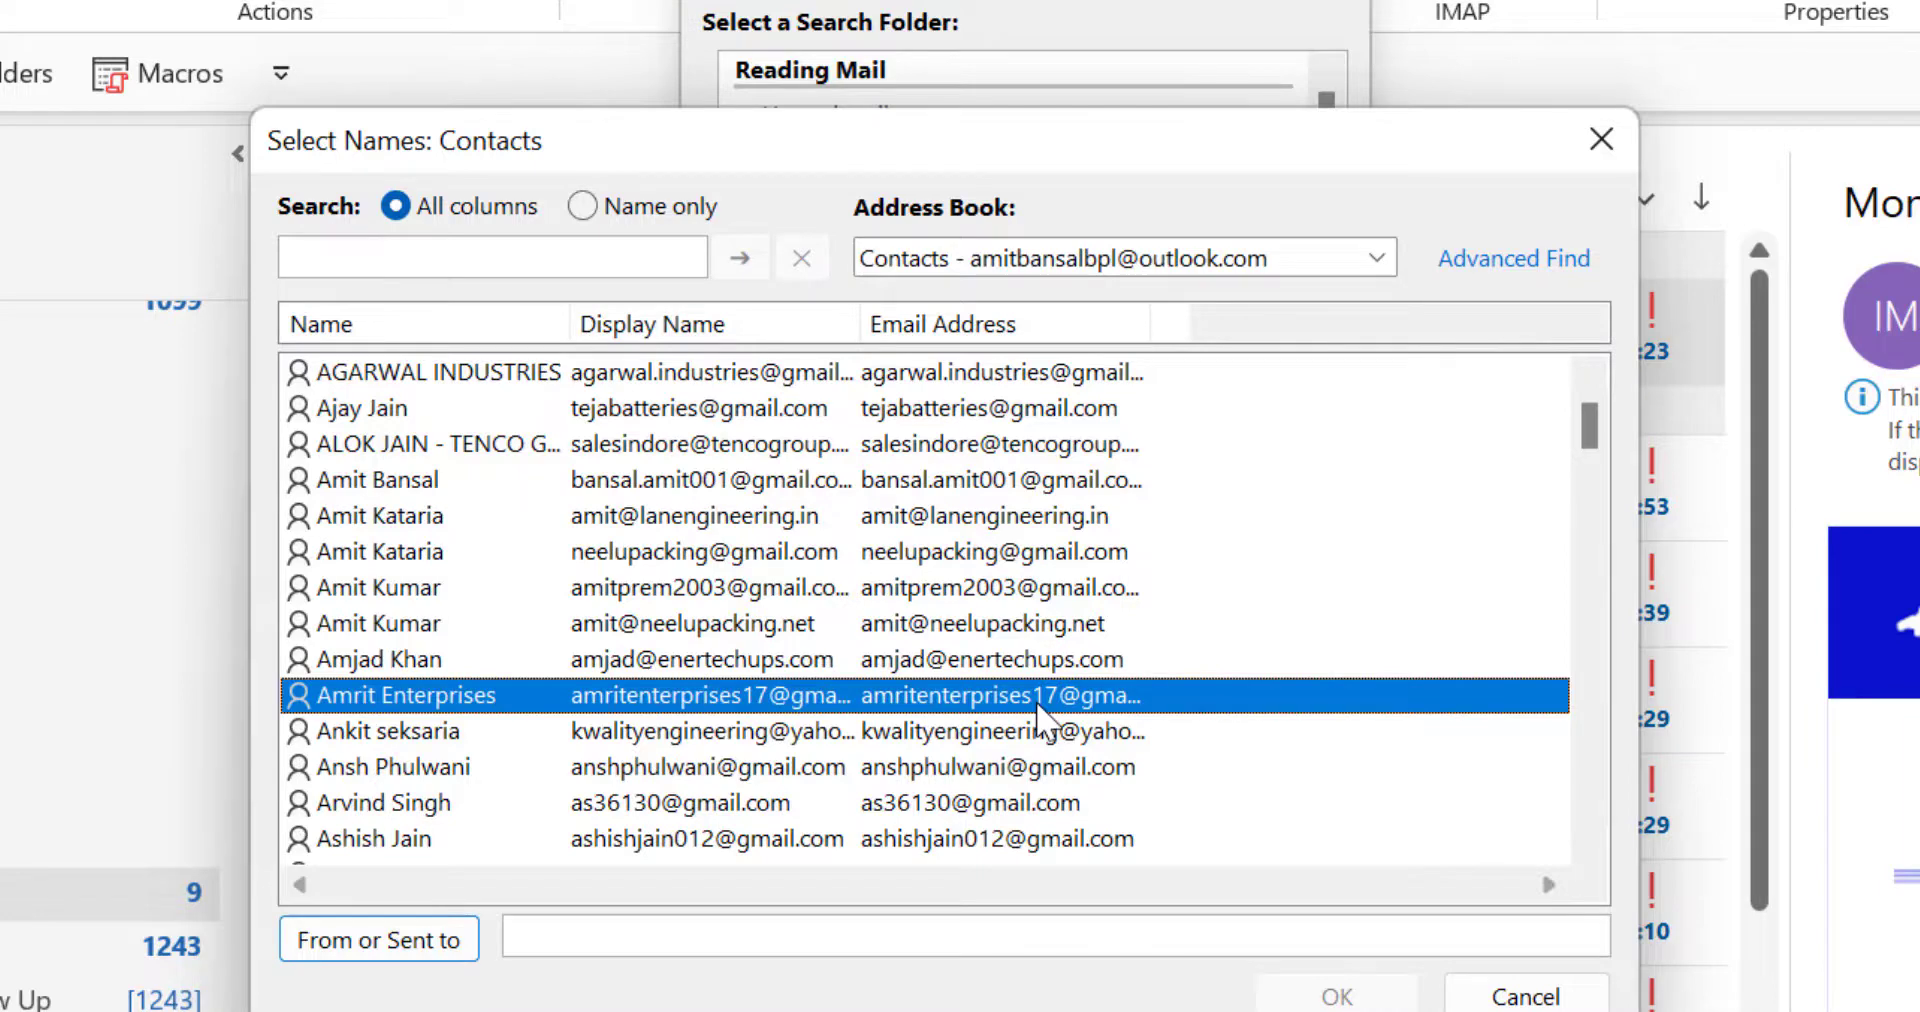
pyautogui.scroll(-3, 1040, 712)
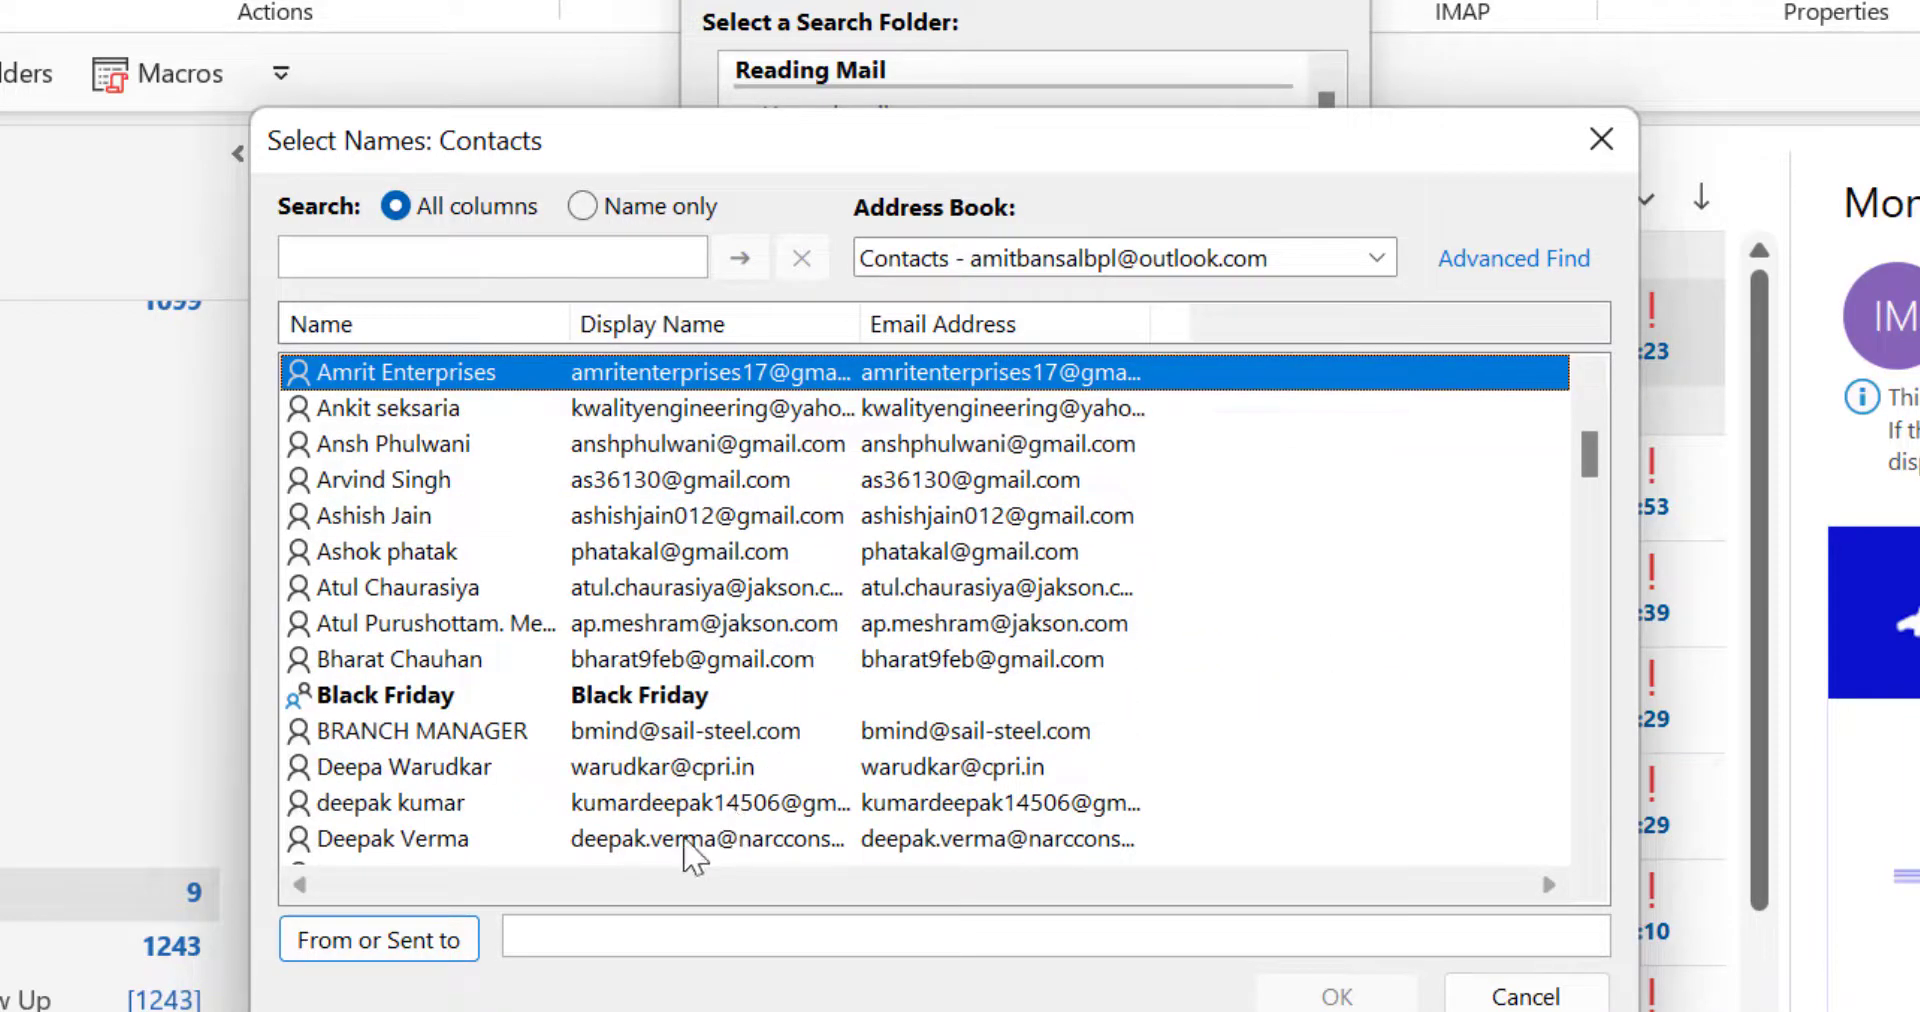
pyautogui.click(690, 840)
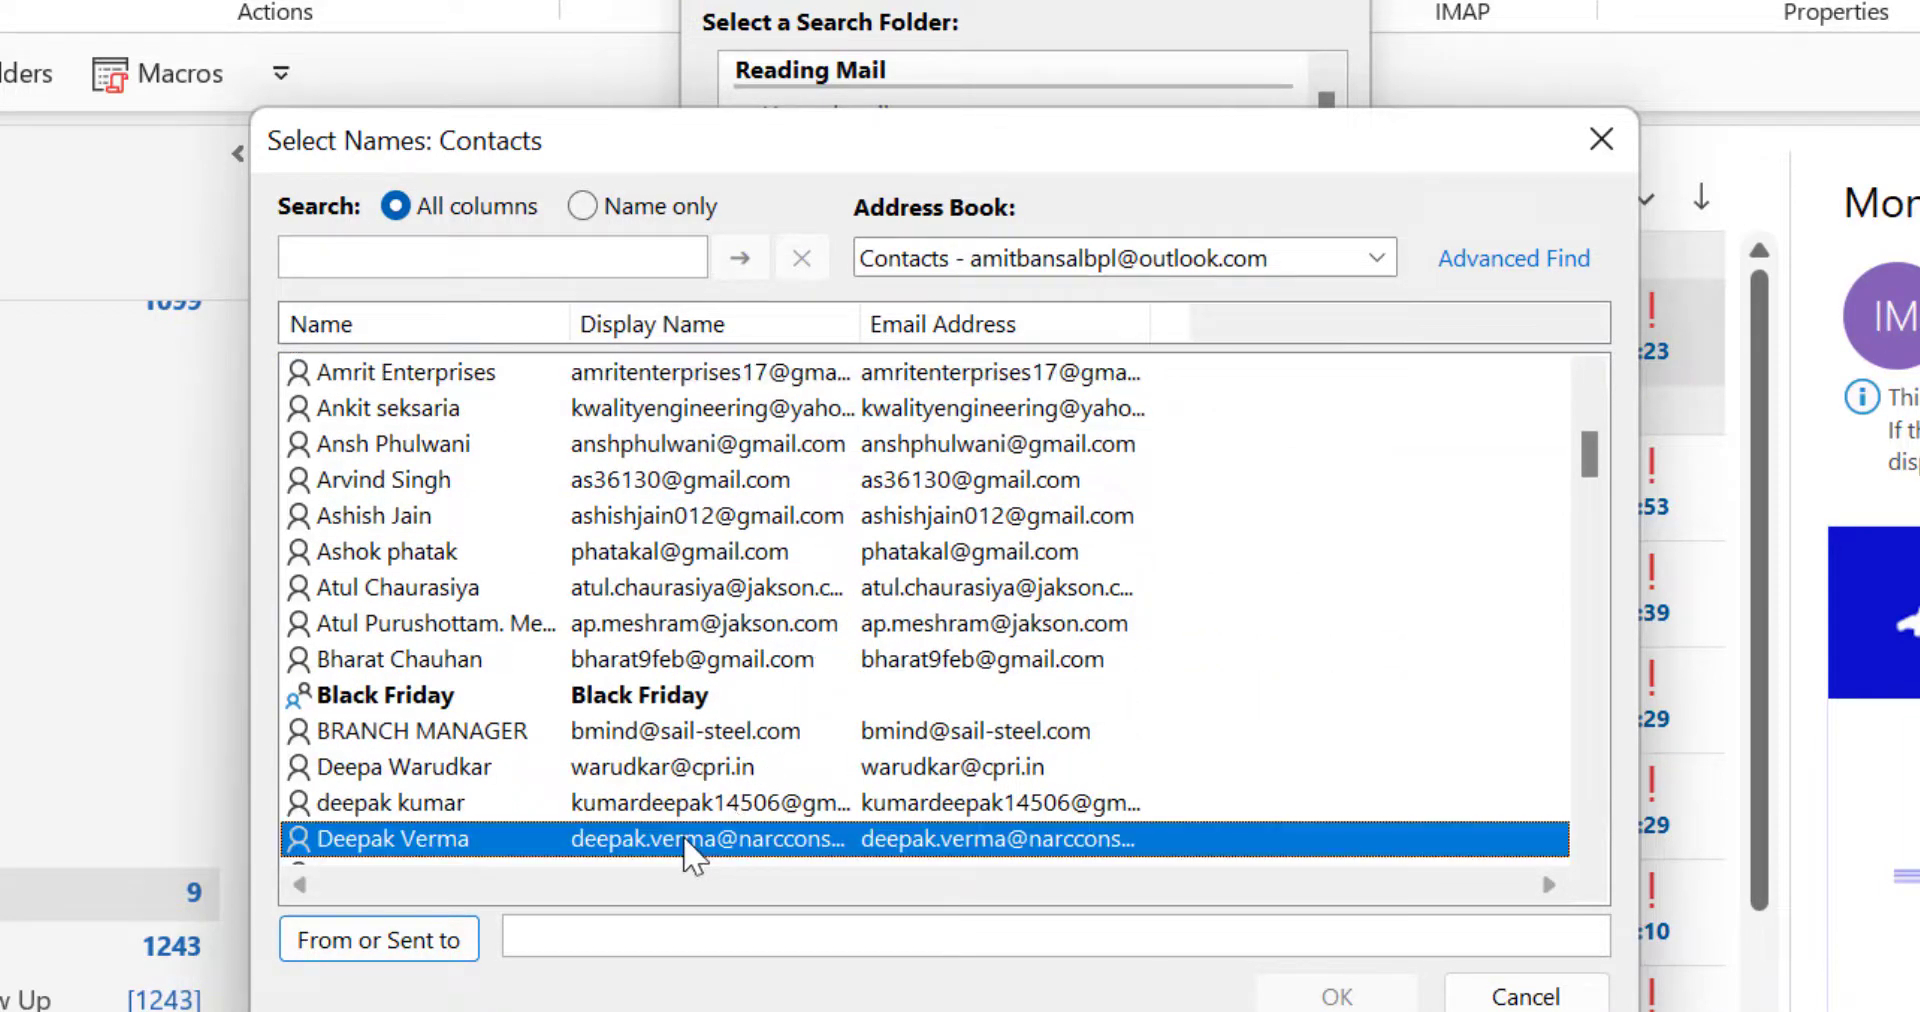
pyautogui.doubleClick(472, 840)
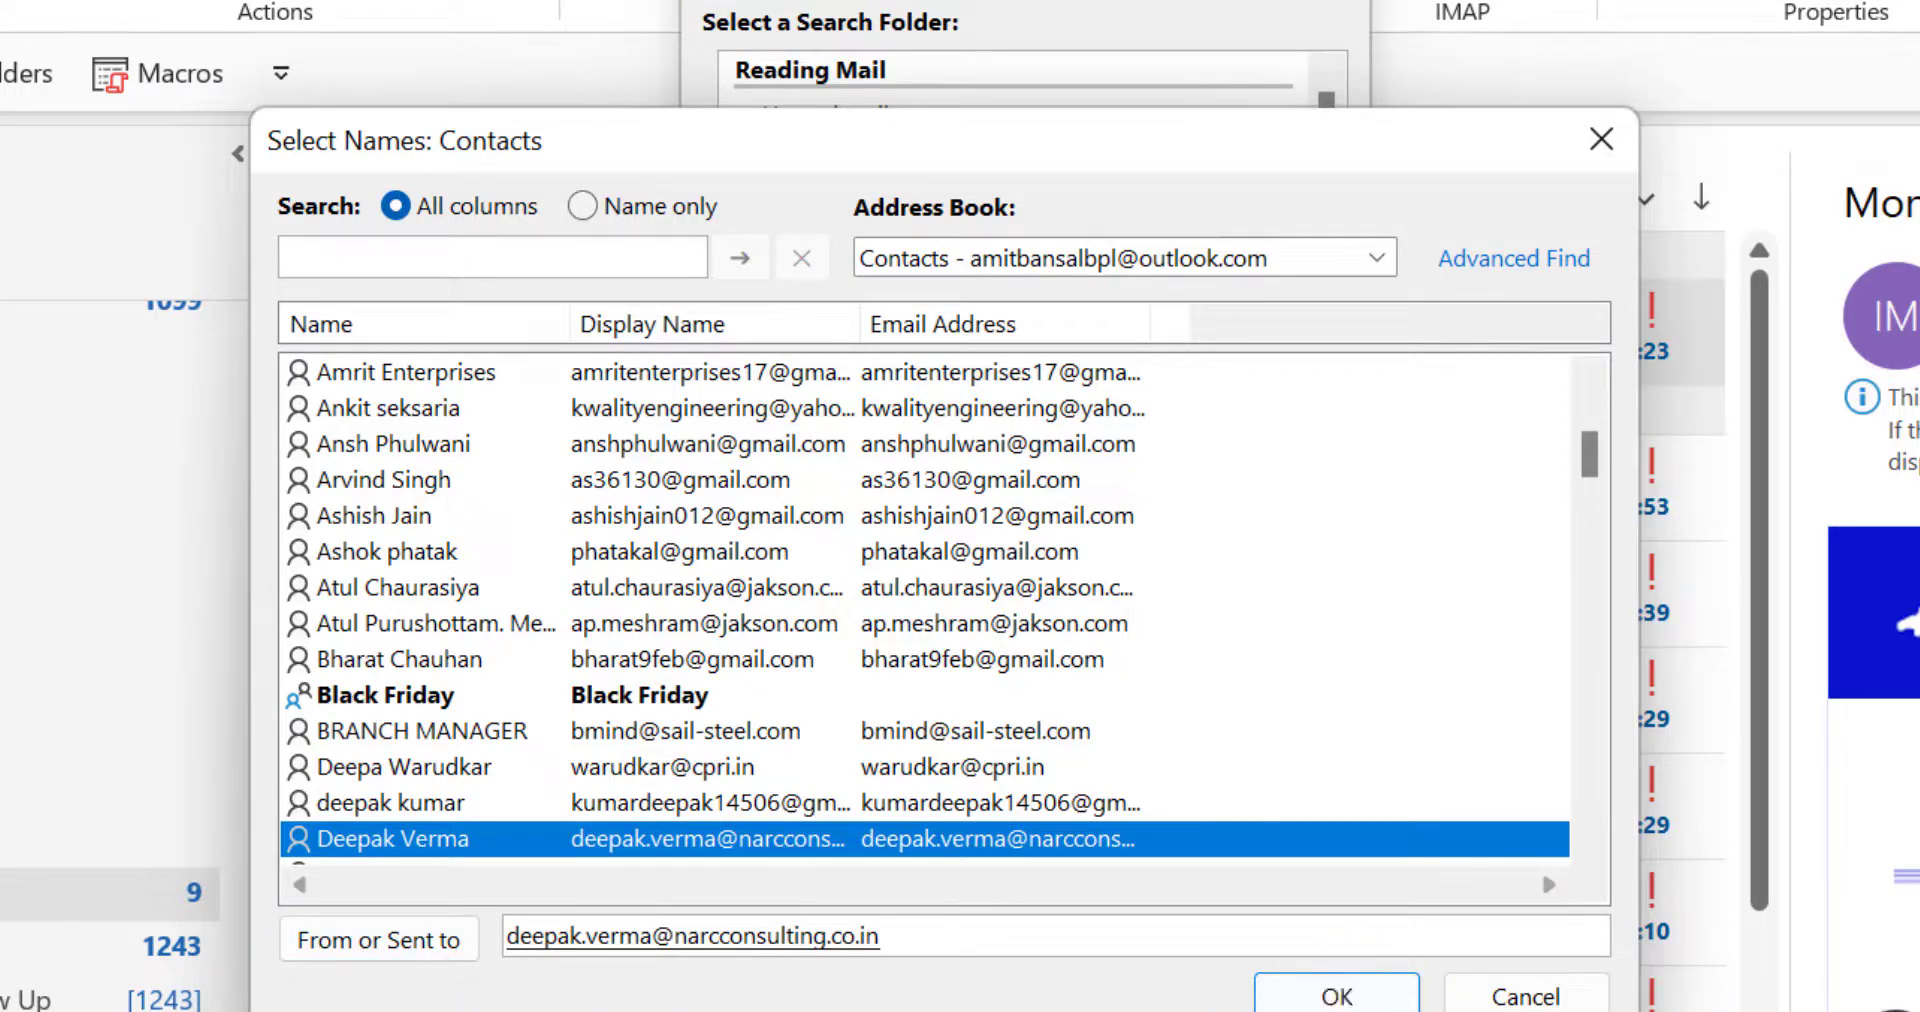
pyautogui.click(1337, 997)
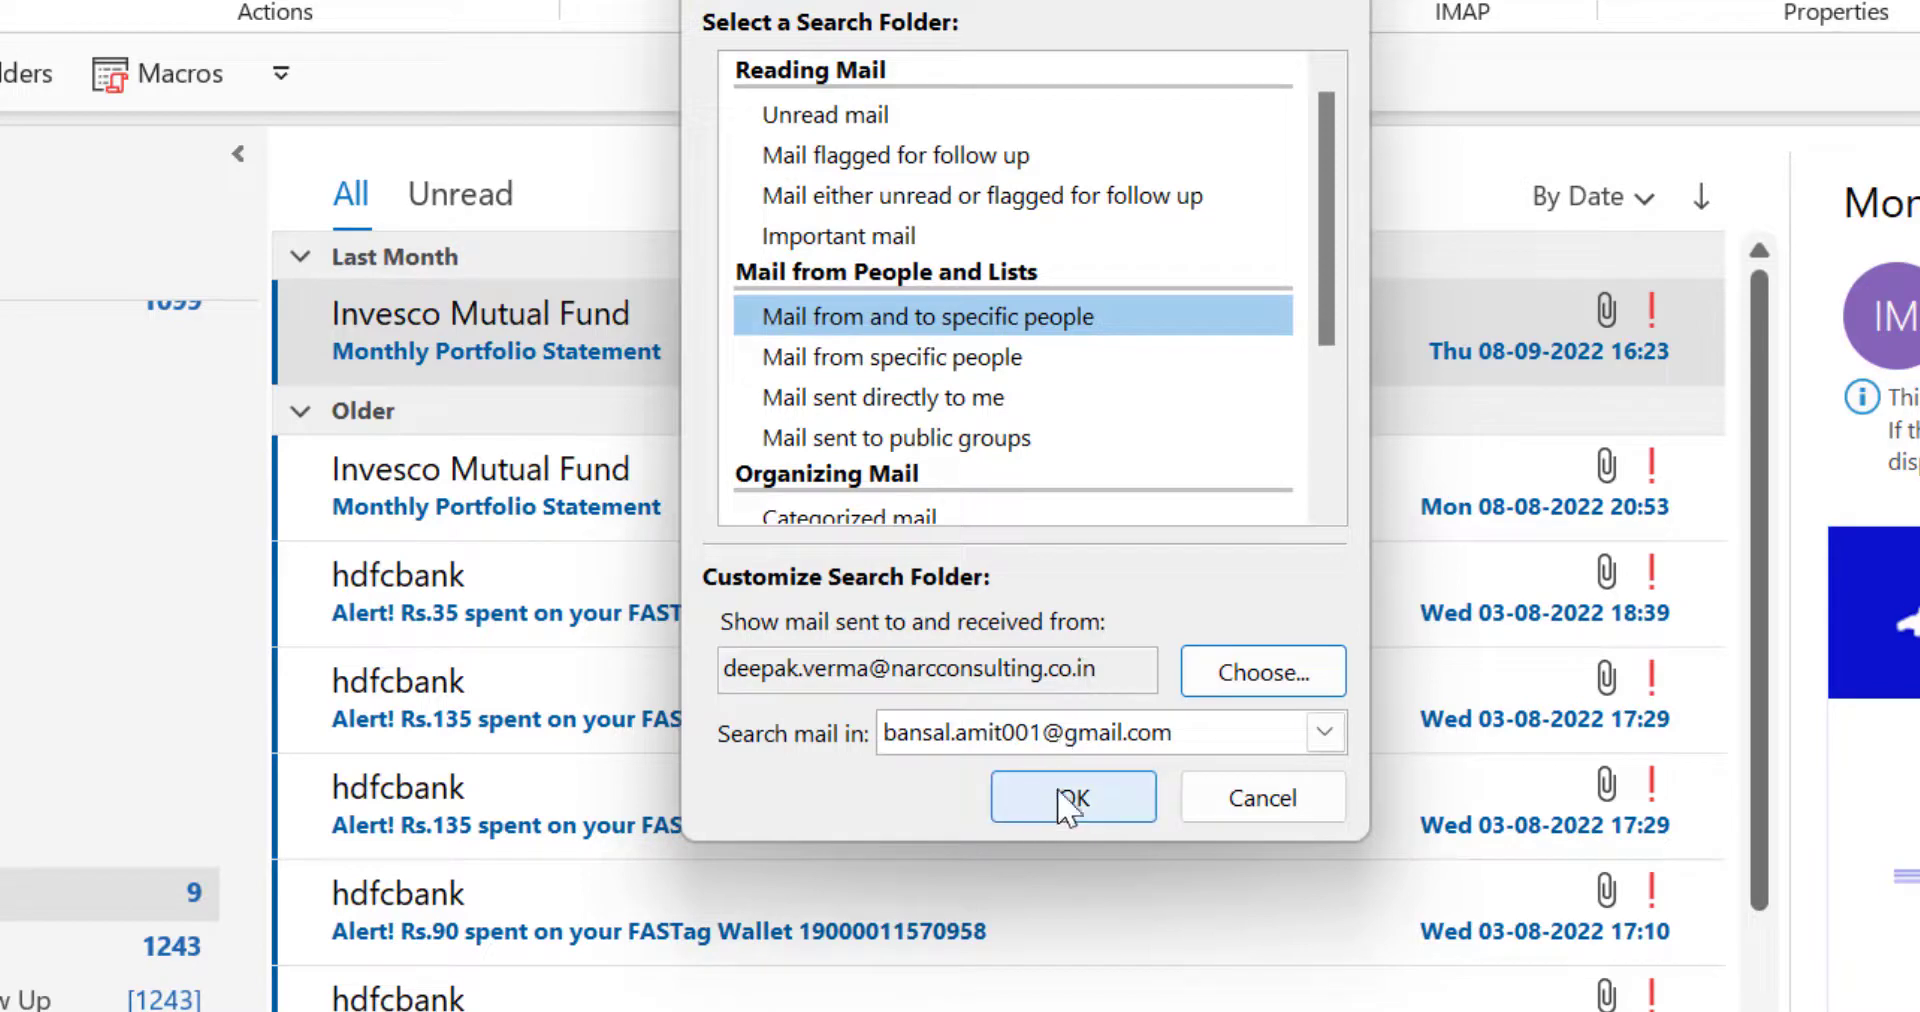
pyautogui.click(1050, 814)
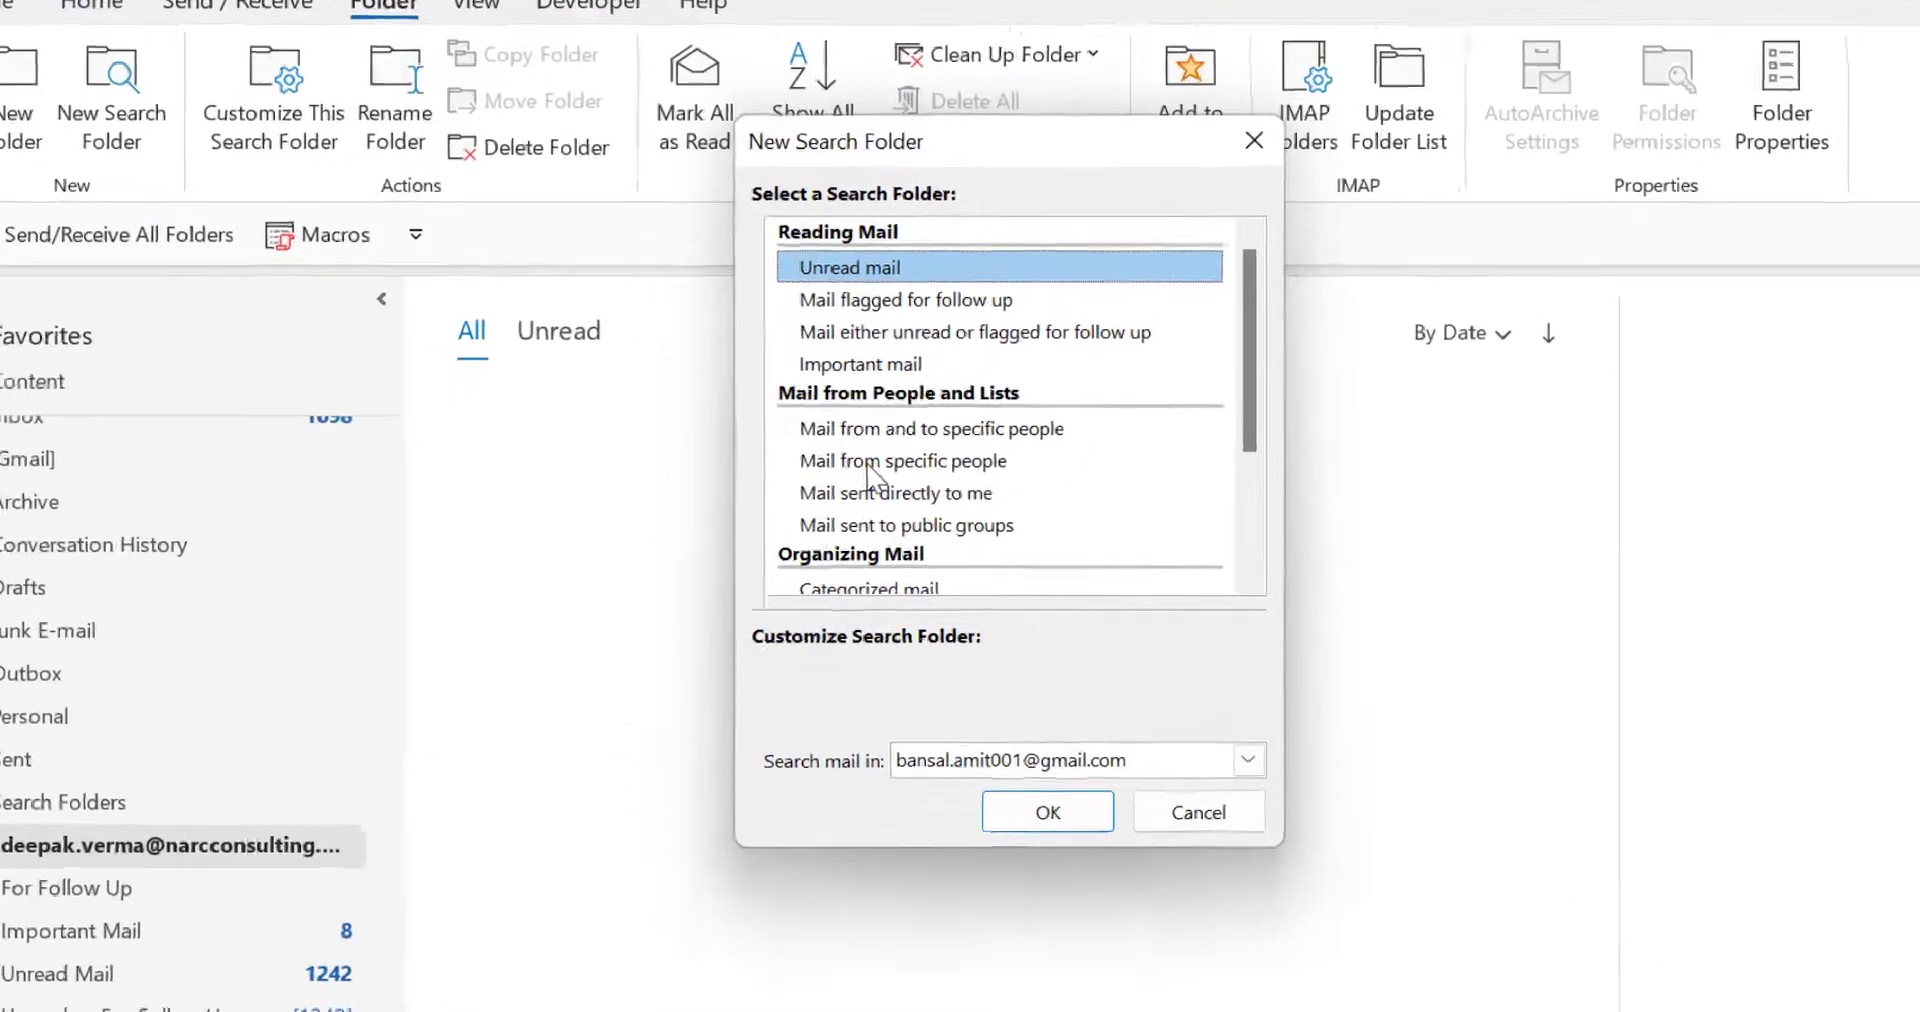
# Step: Create a search folder for mail from specific people, choosing the mailbox owner's Gmail contact from the first Outlook account's Contacts
pyautogui.click(845, 485)
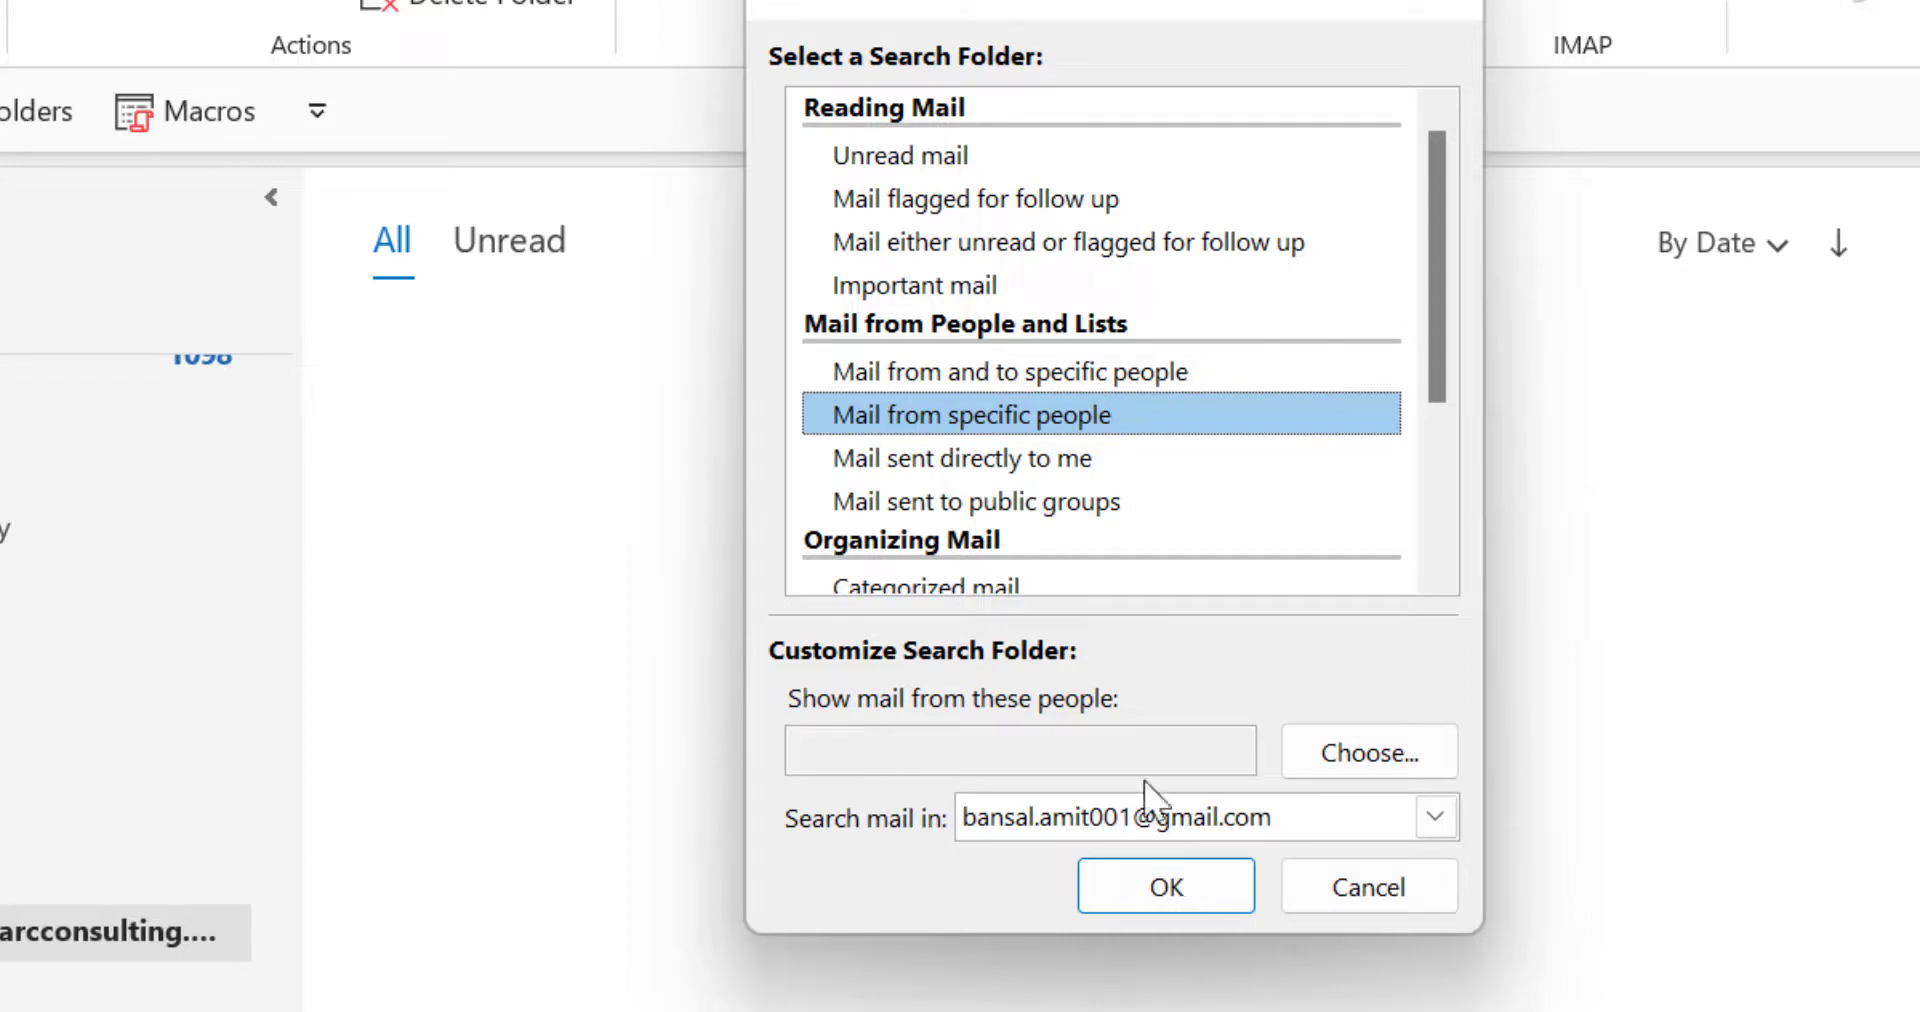
pyautogui.click(1330, 765)
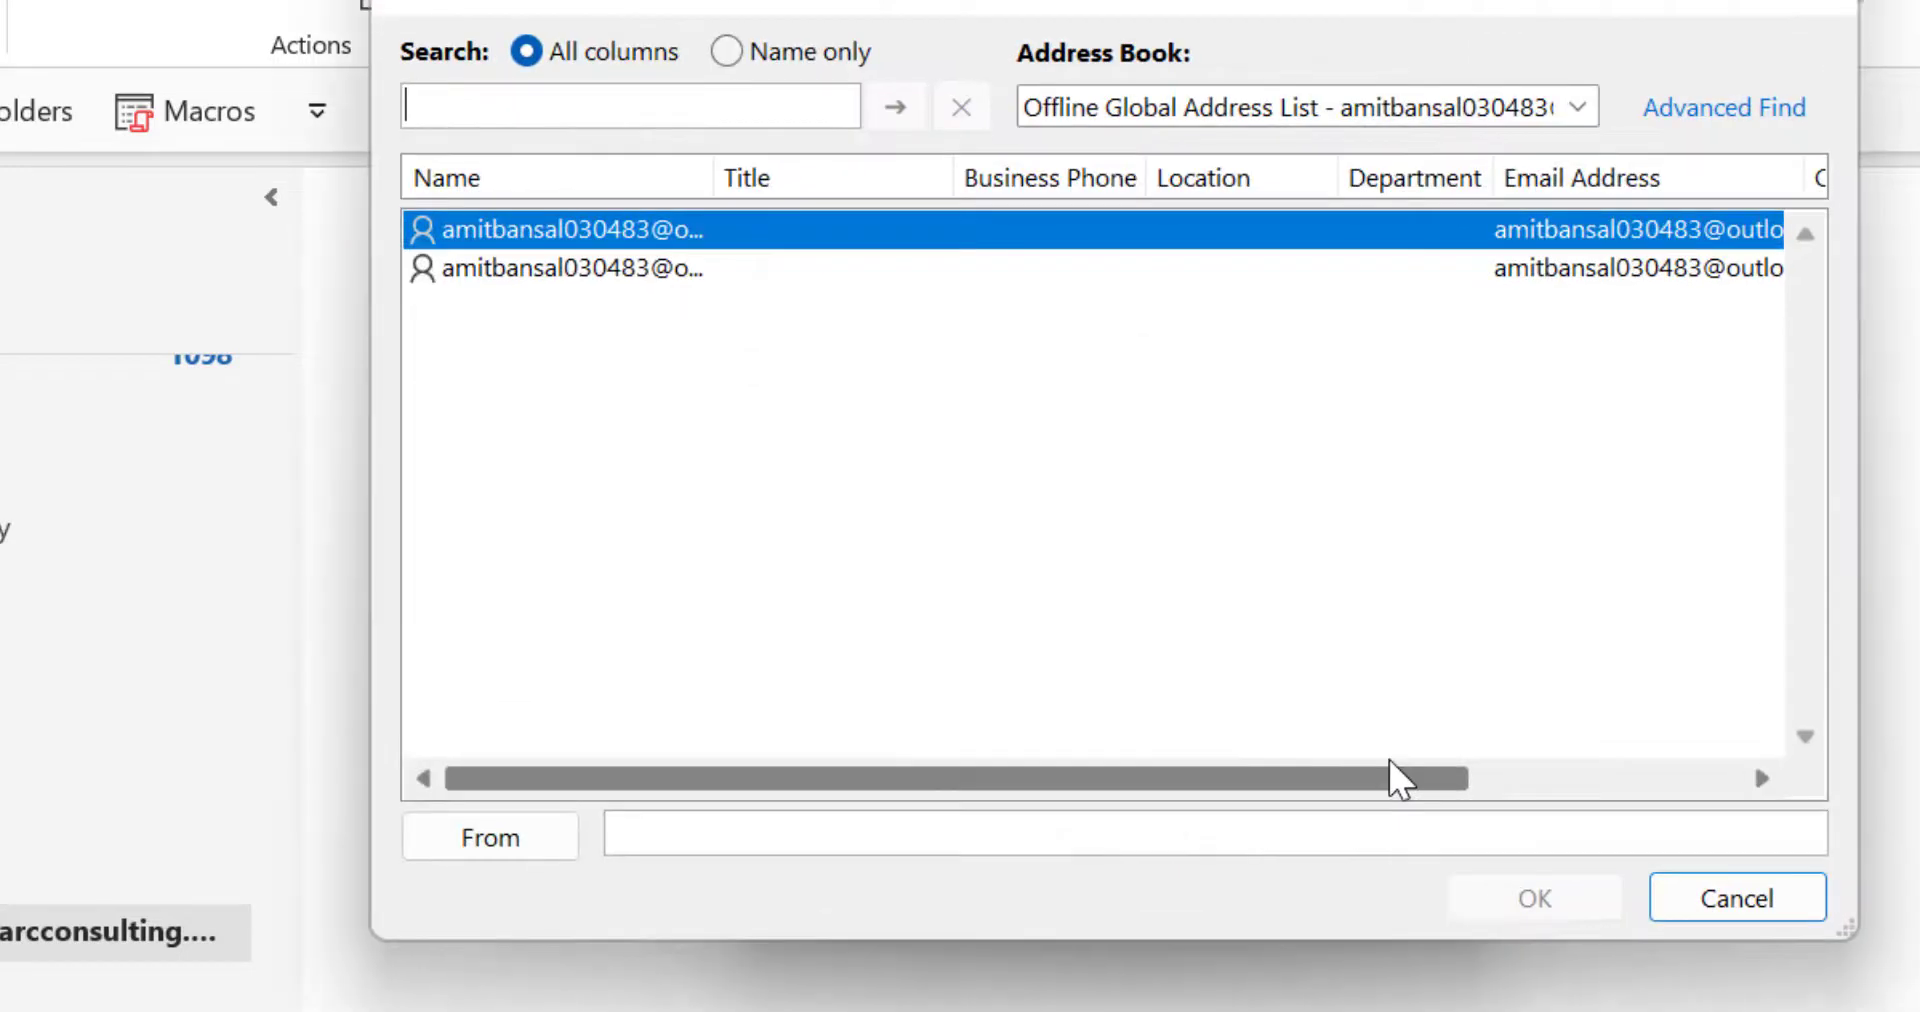
pyautogui.click(1189, 107)
pyautogui.click(1187, 182)
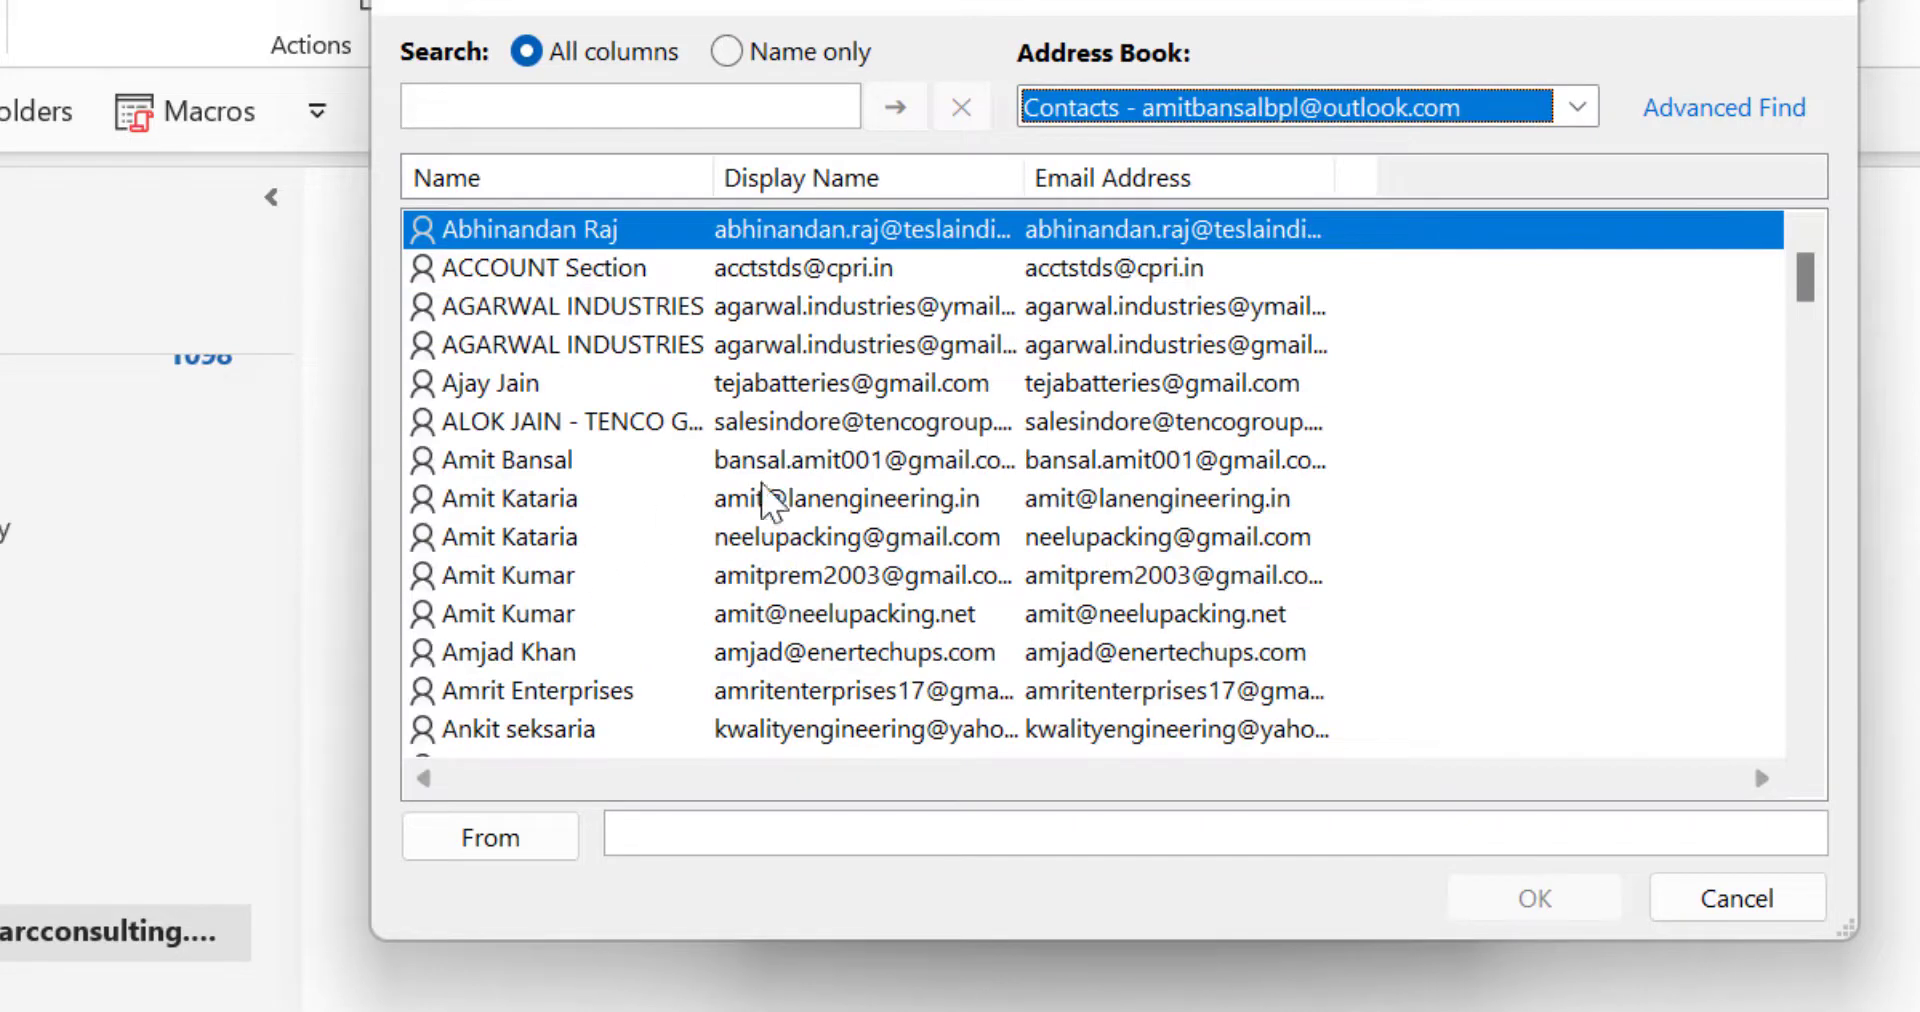
pyautogui.click(780, 462)
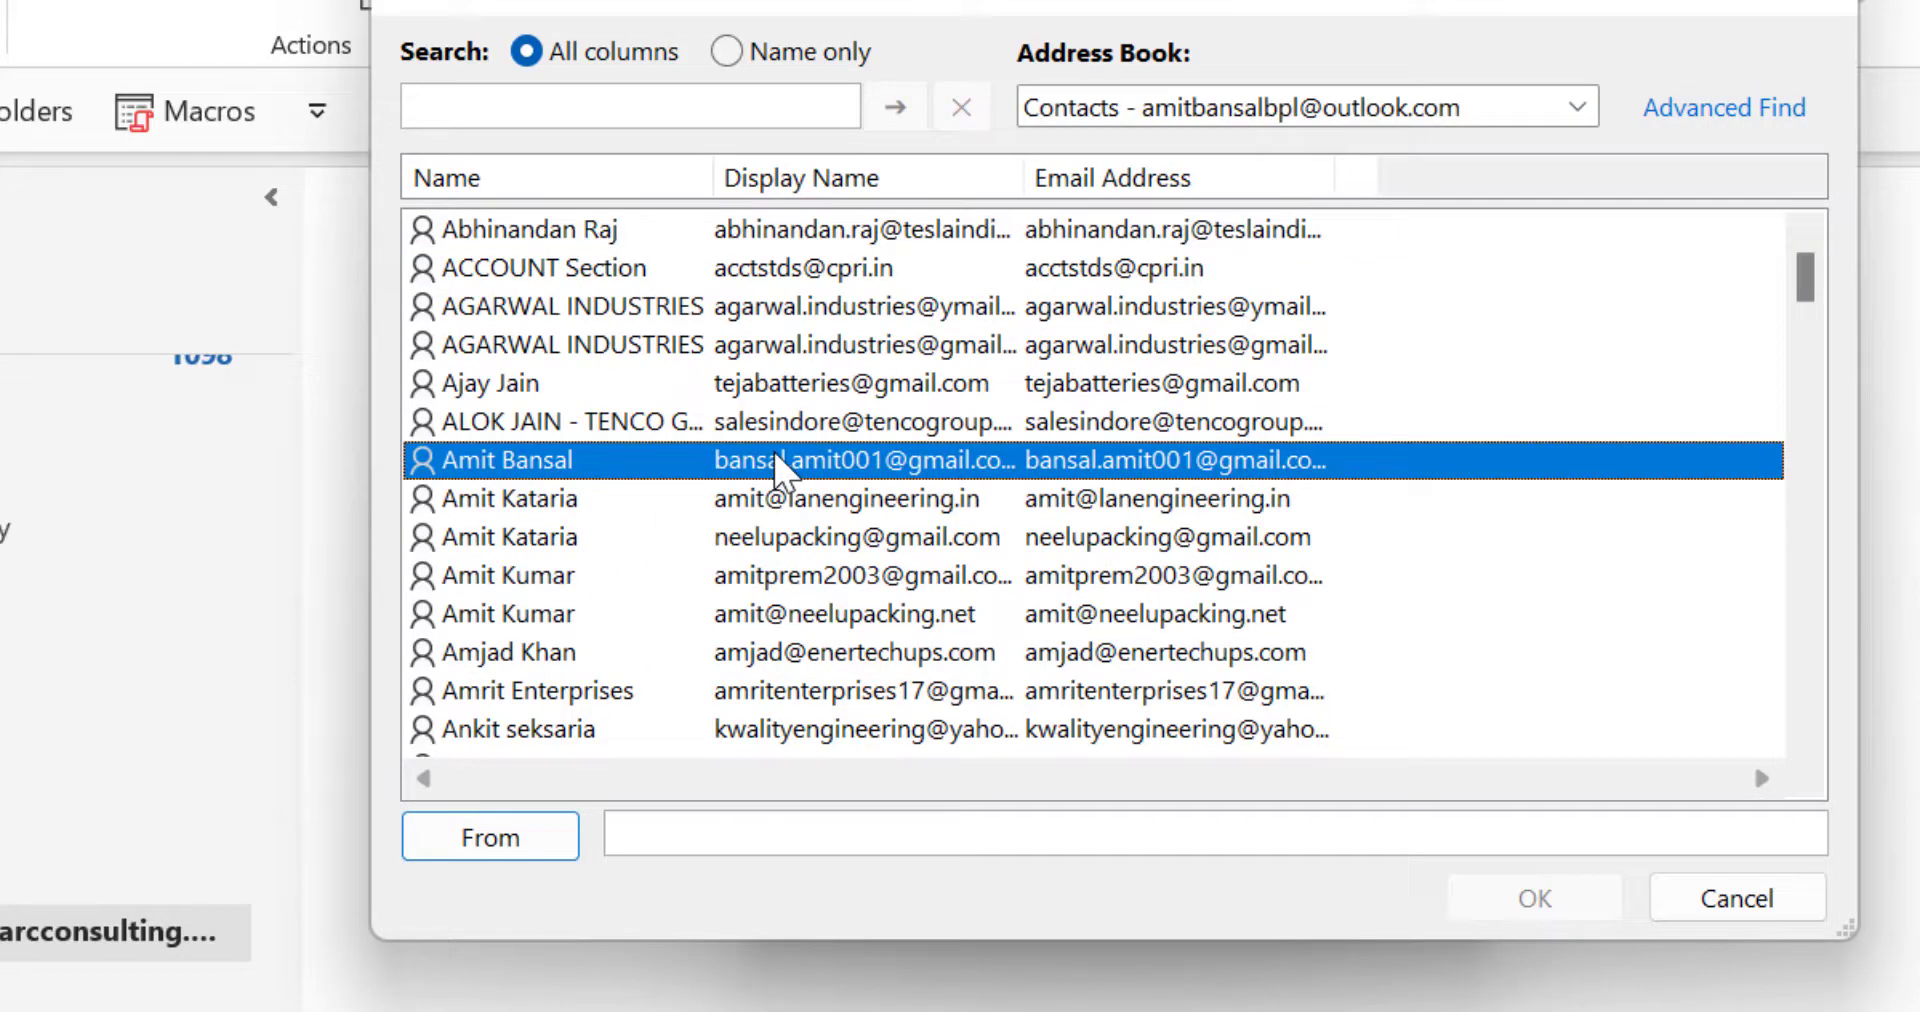
pyautogui.doubleClick(882, 460)
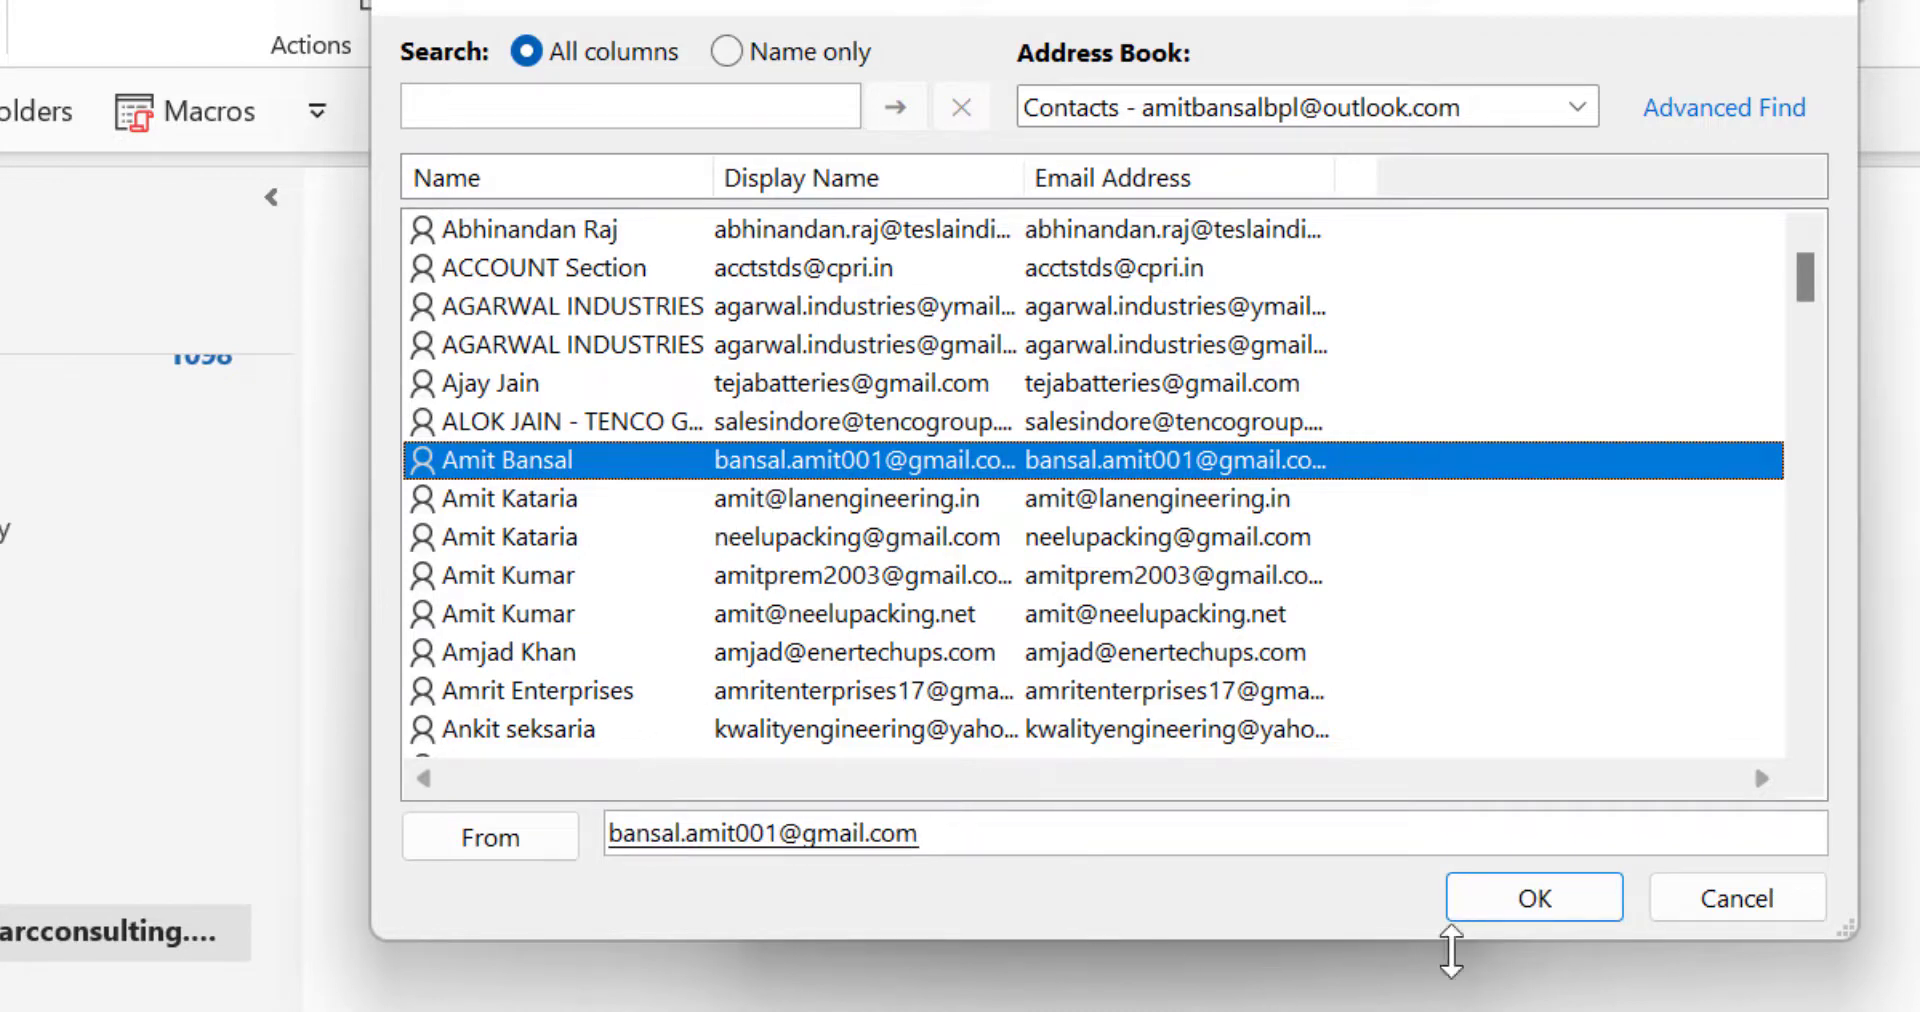
pyautogui.click(1510, 906)
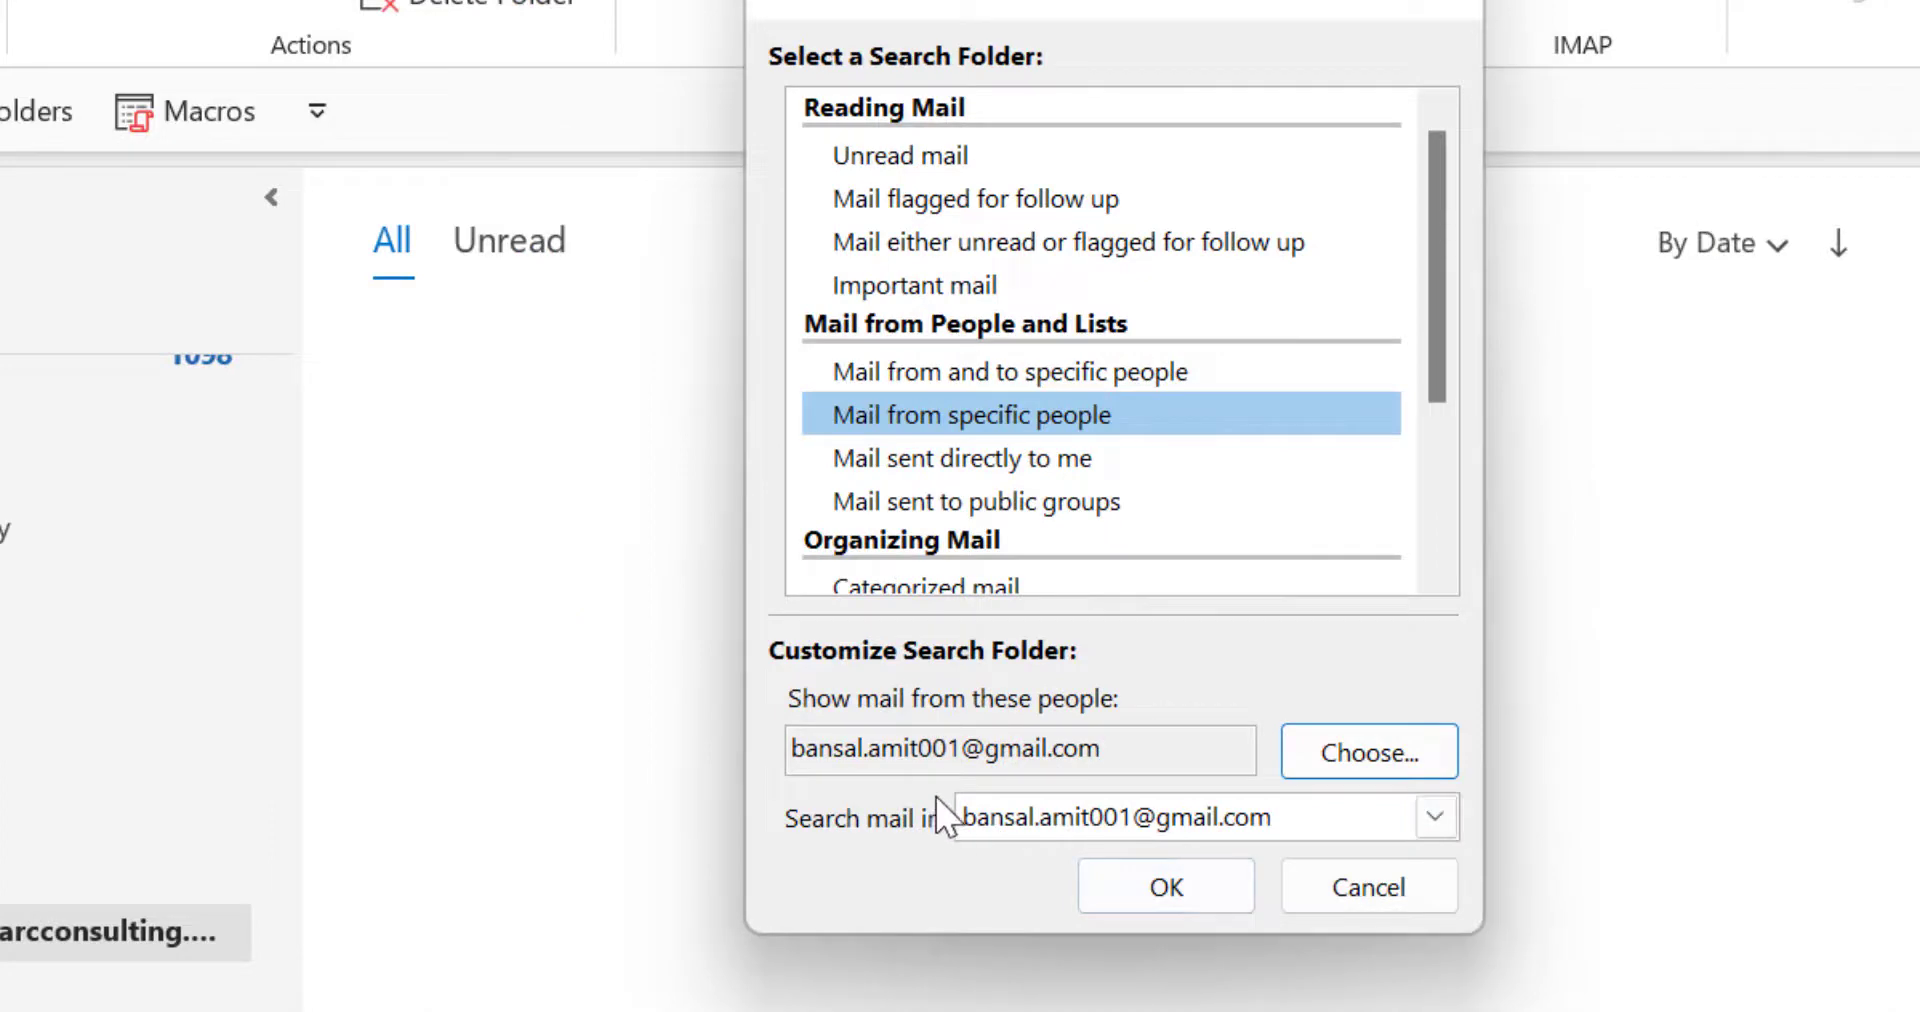
pyautogui.moveTo(1171, 745); pyautogui.dragTo(739, 748)
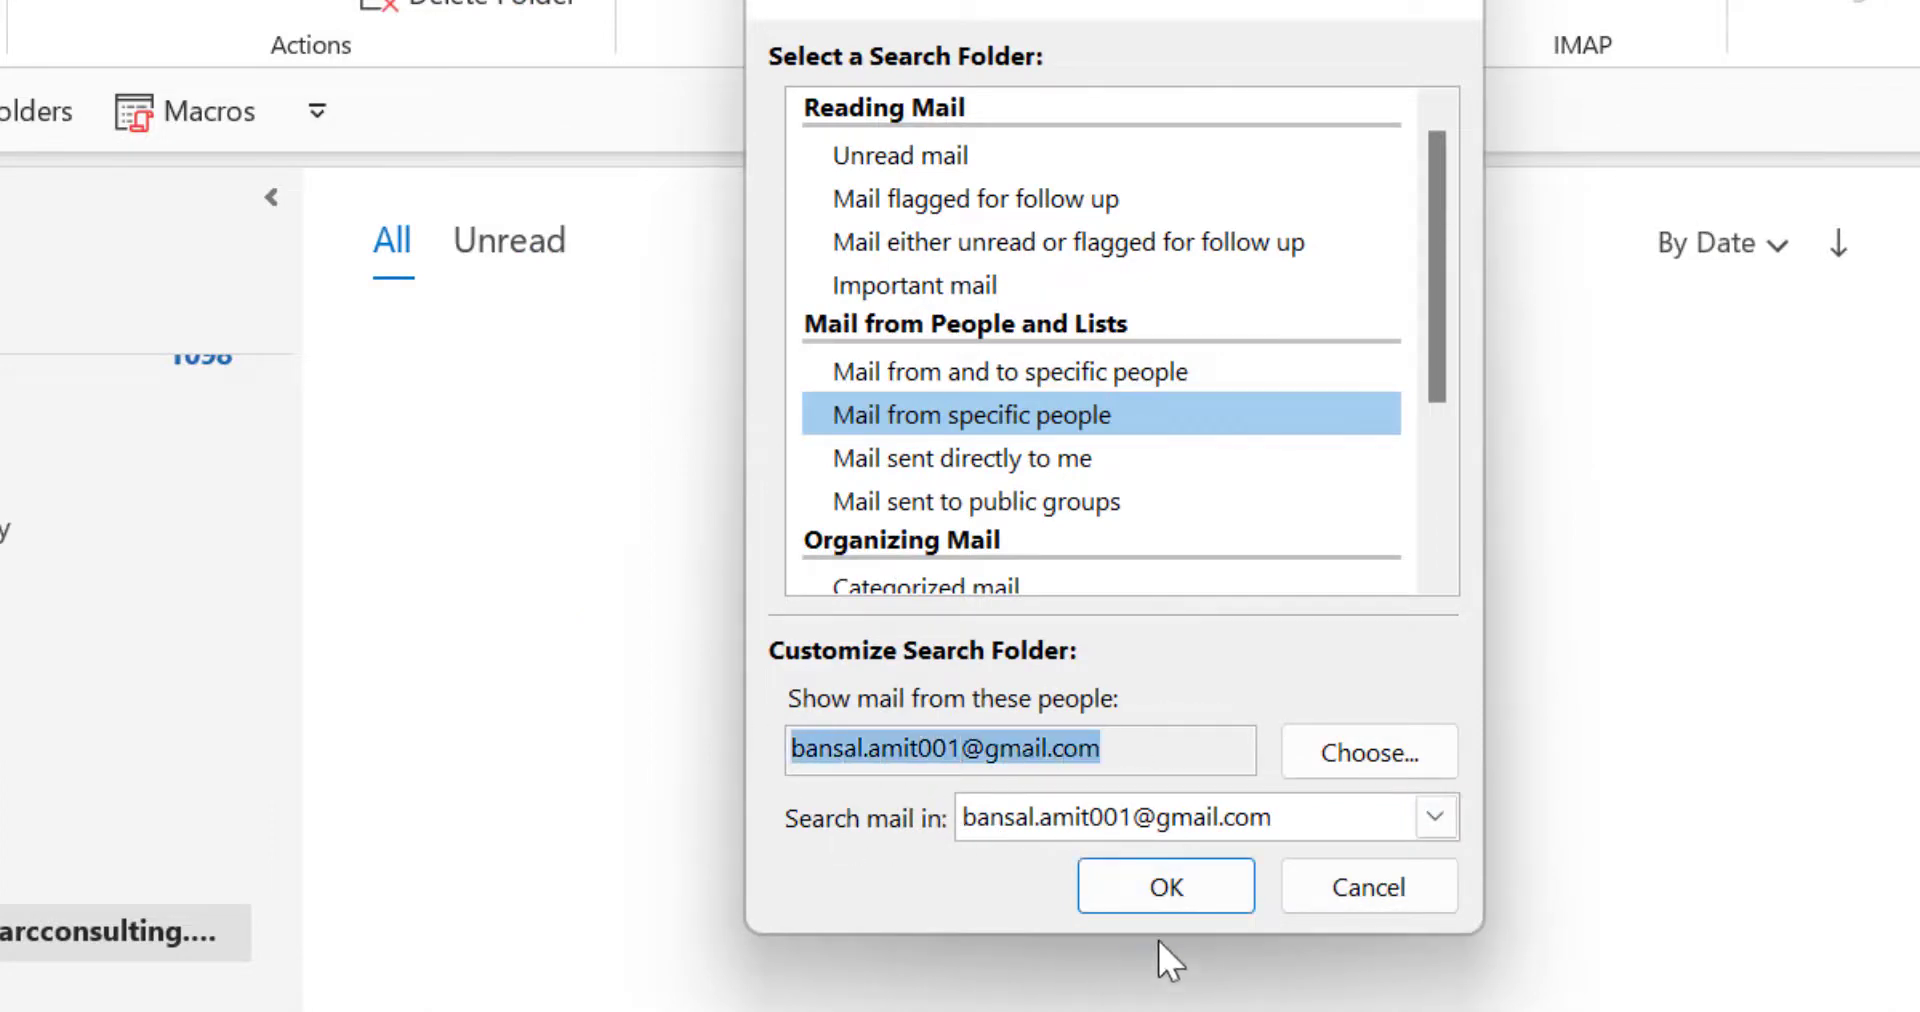
pyautogui.click(1192, 897)
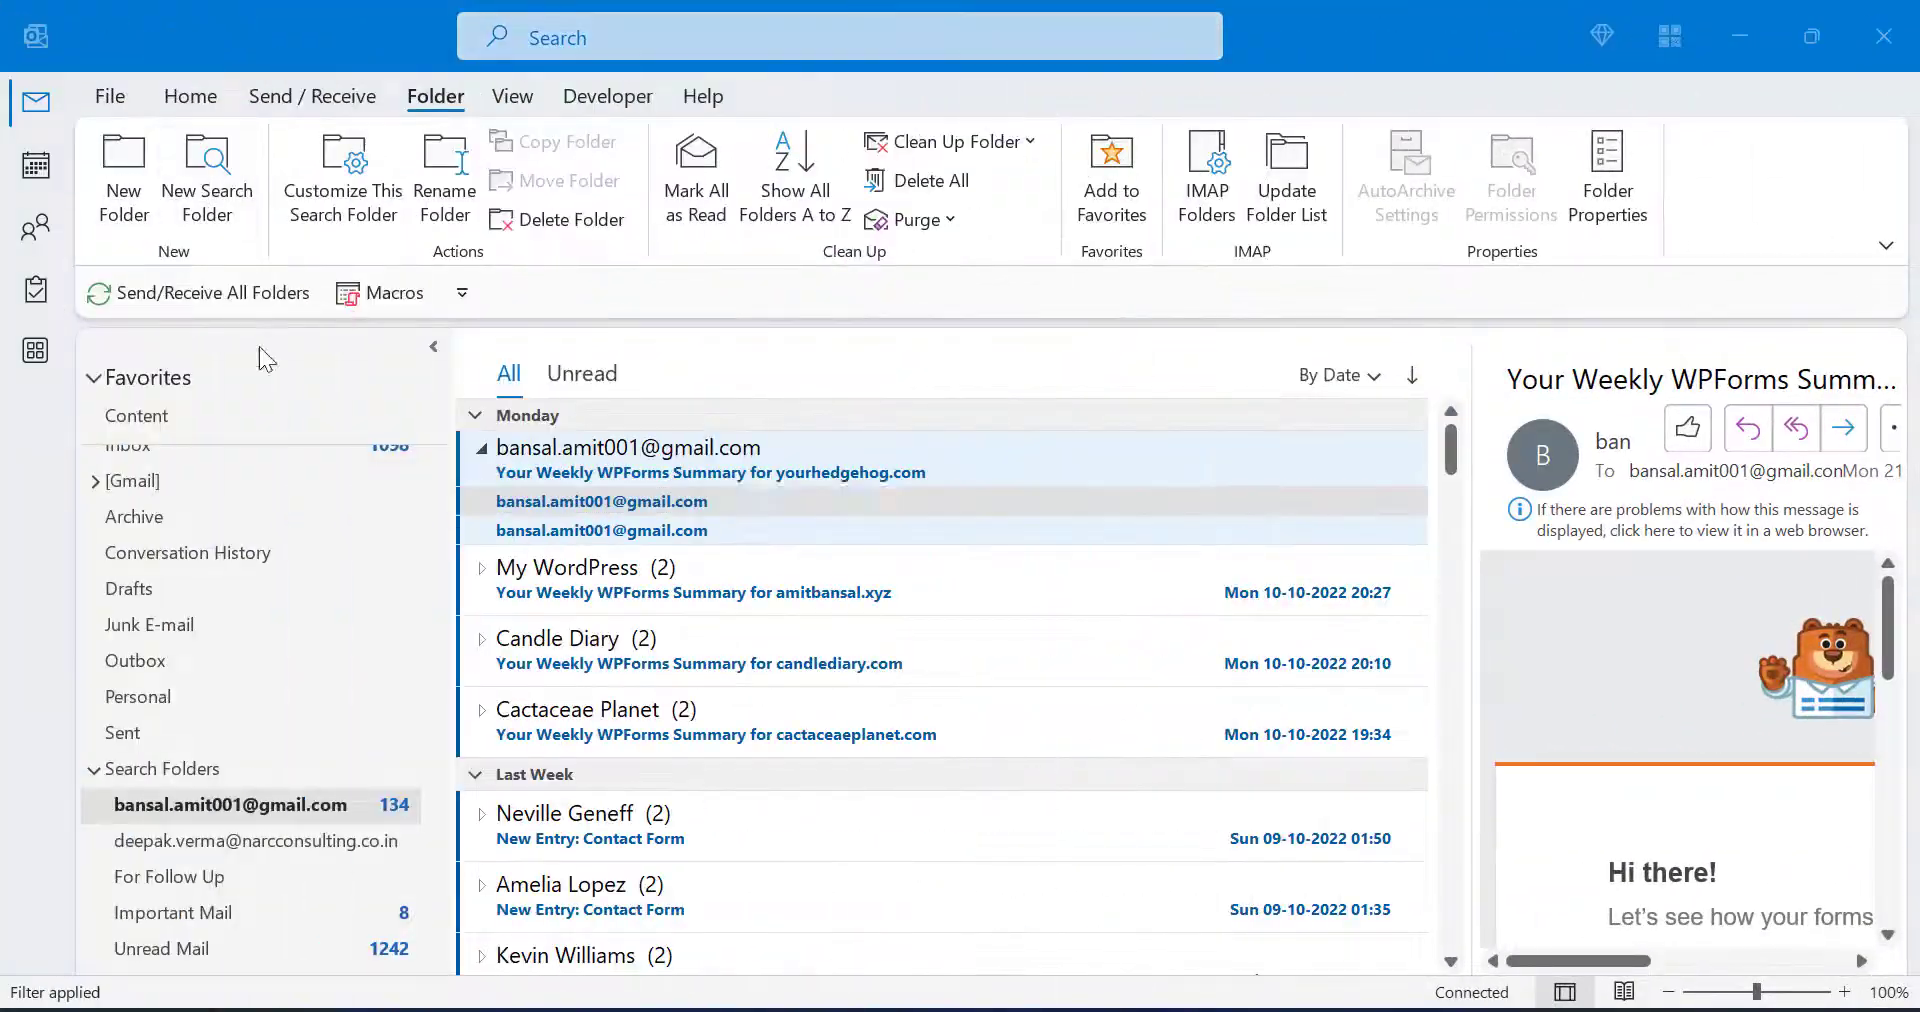
# Step: Create a search folder for mail sent directly to me in the same Gmail account and open it
pyautogui.hotkey('ctrl', 'shift', 'p')
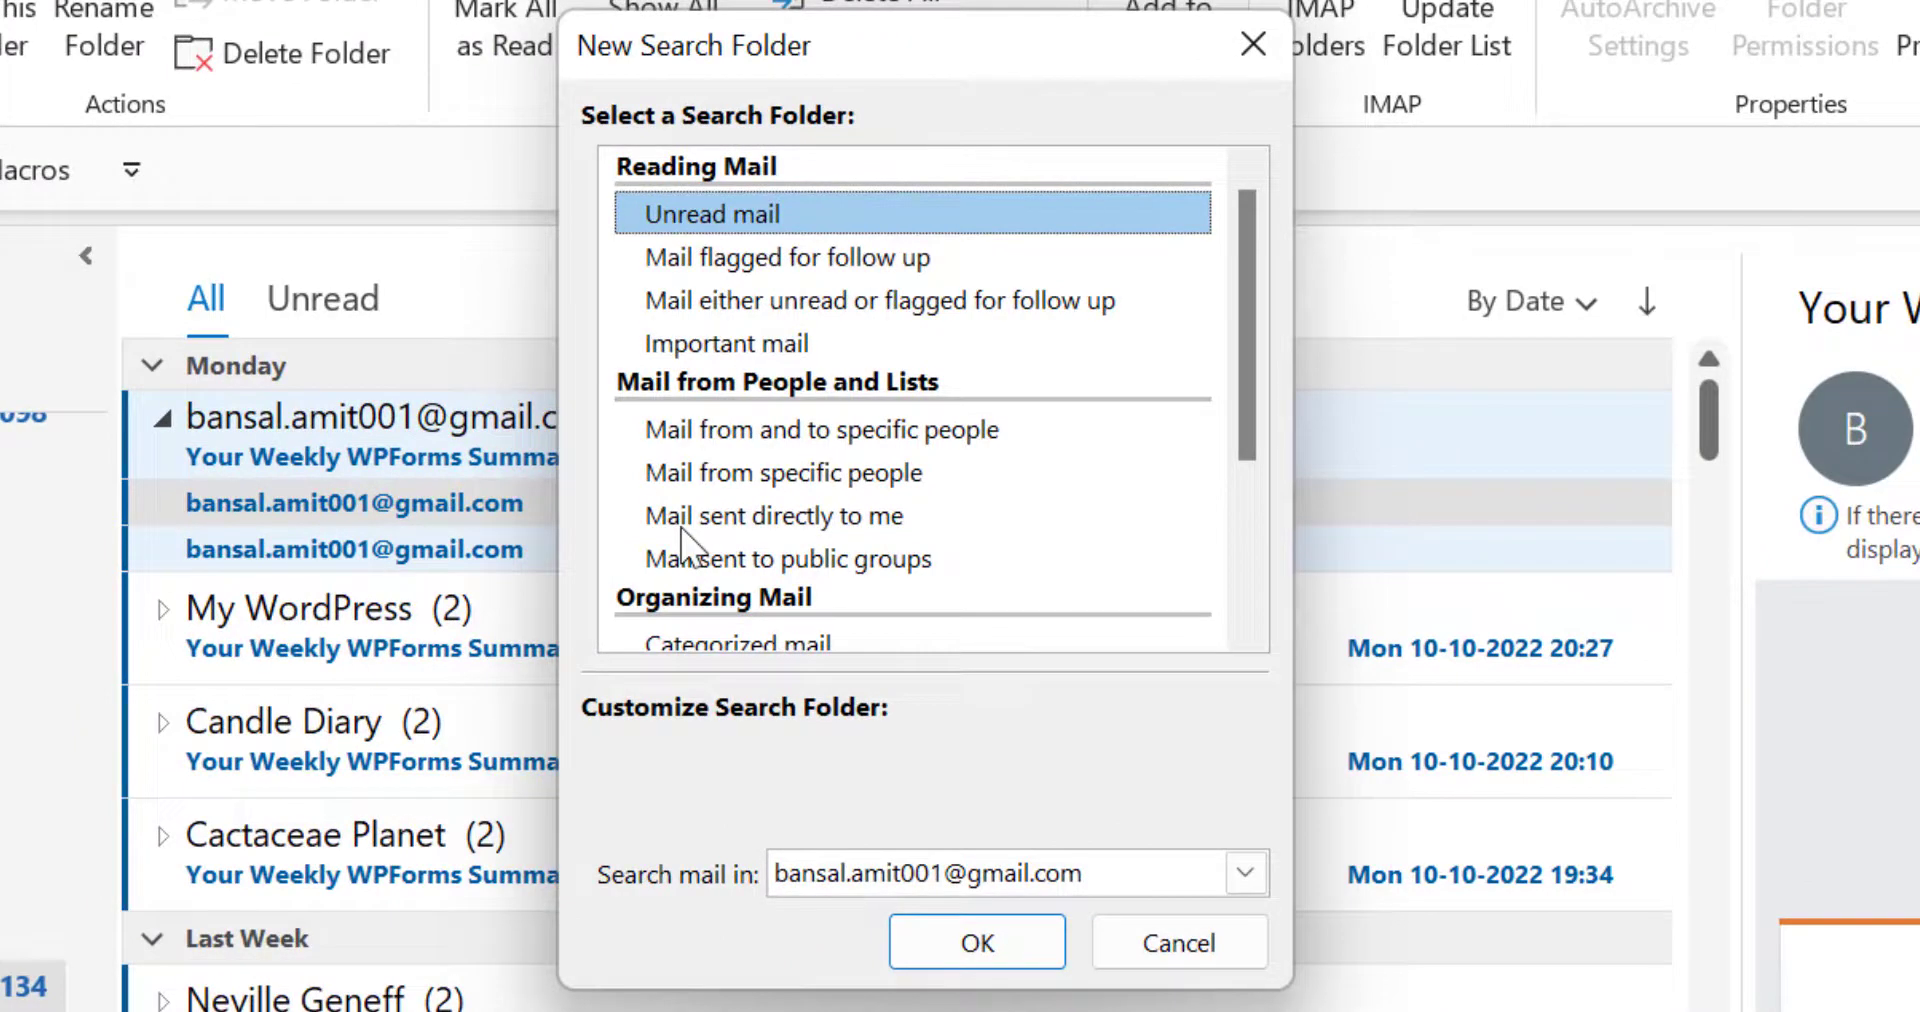
pyautogui.click(740, 516)
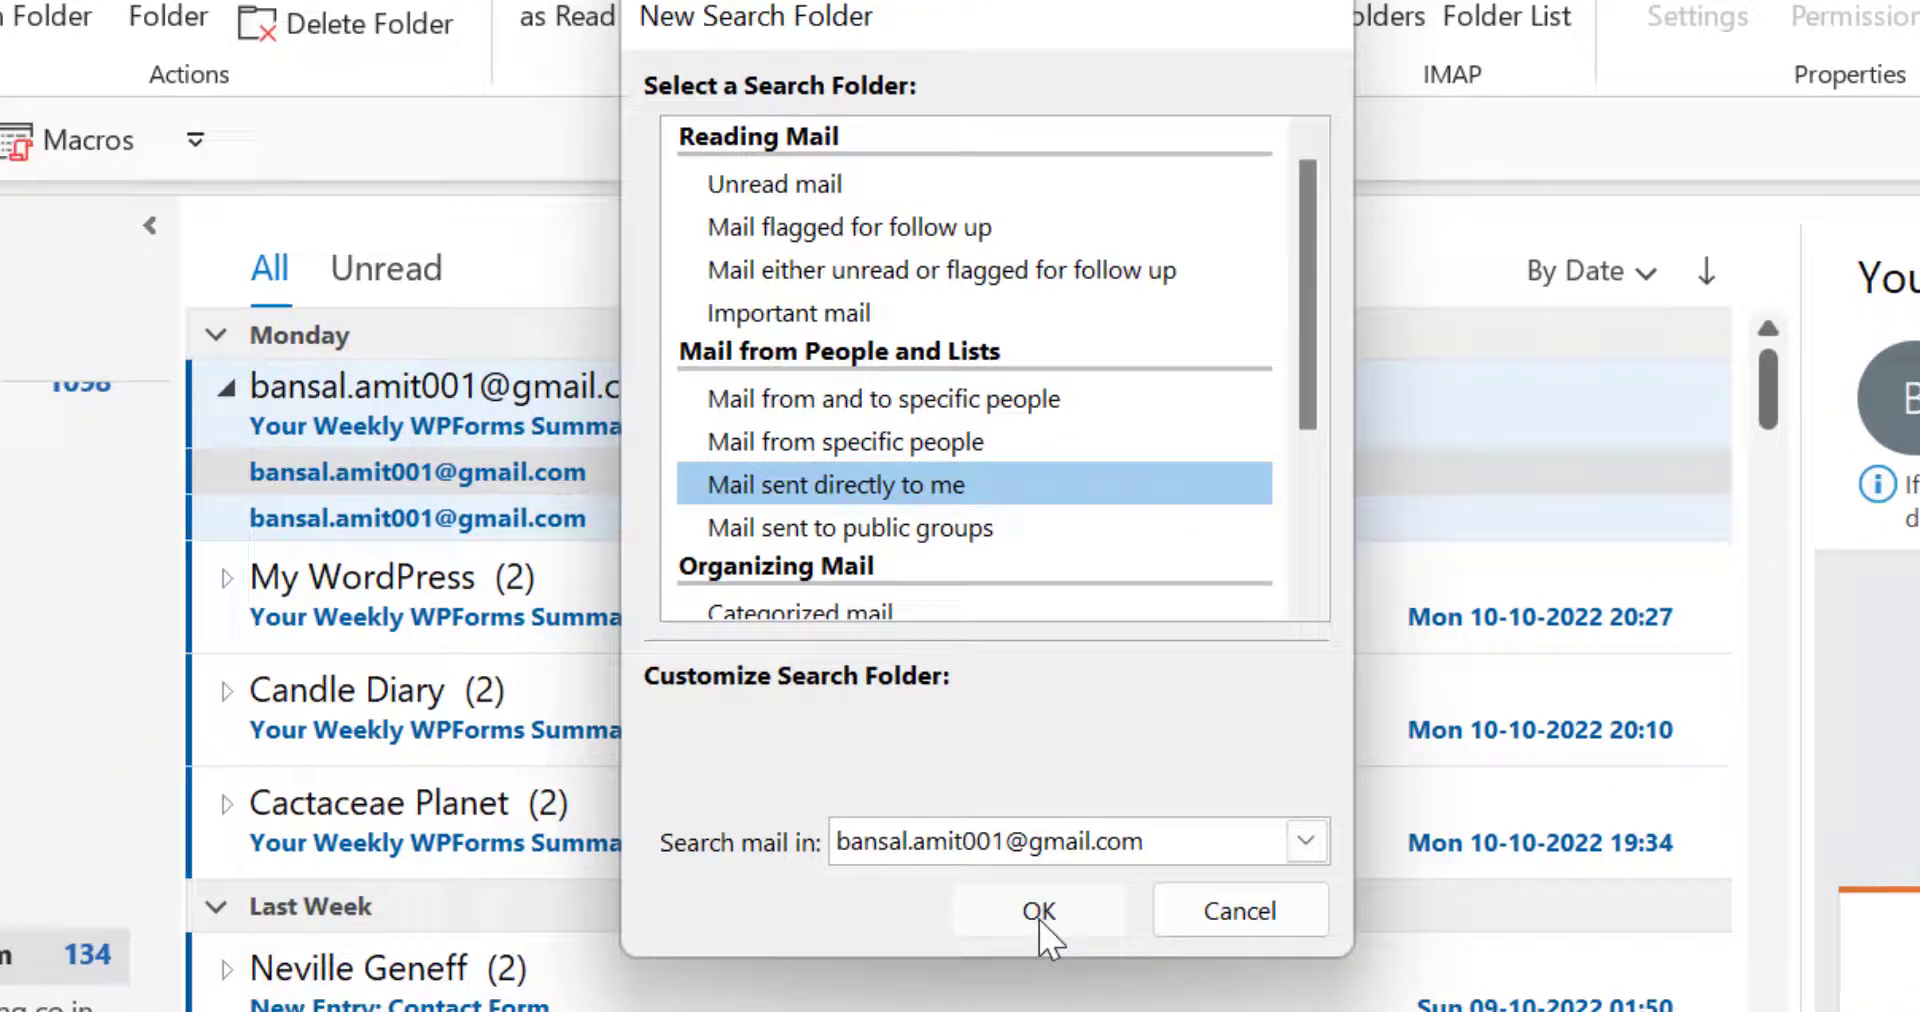
pyautogui.click(975, 948)
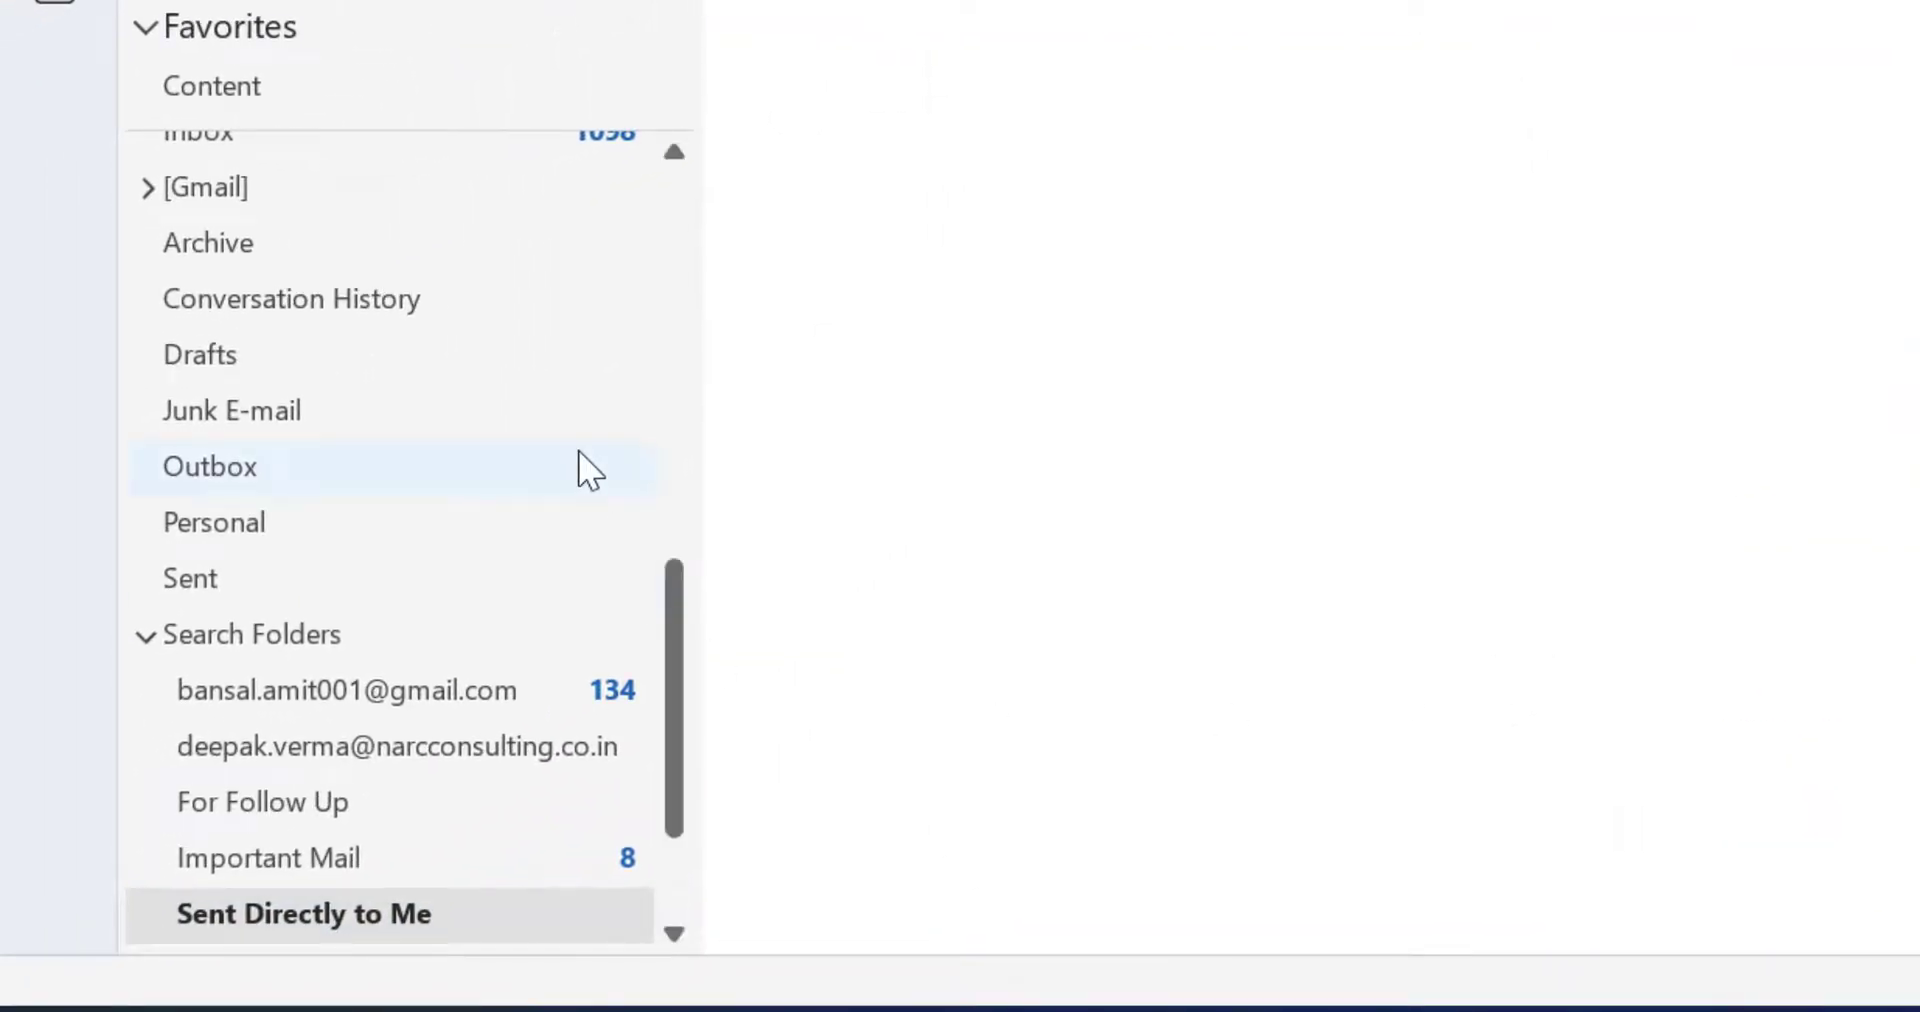
pyautogui.scroll(-1, 394, 887)
pyautogui.click(253, 803)
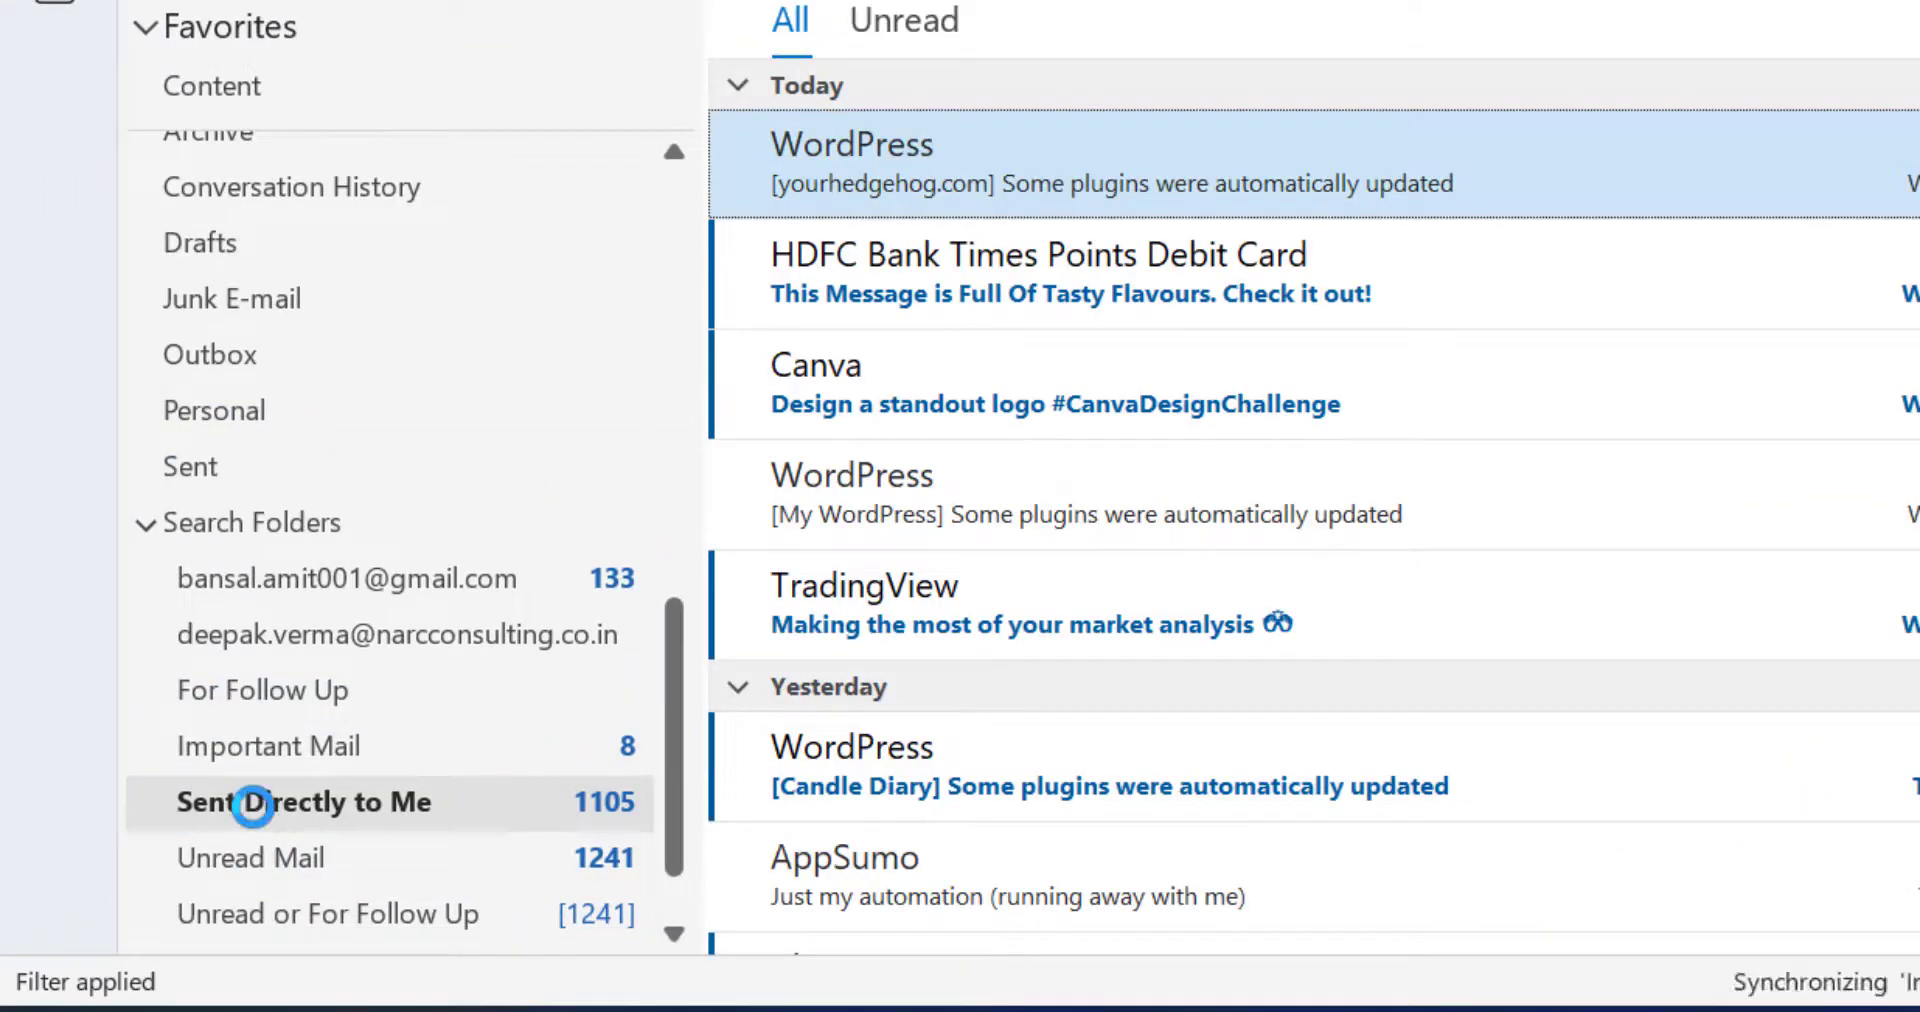
pyautogui.click(232, 811)
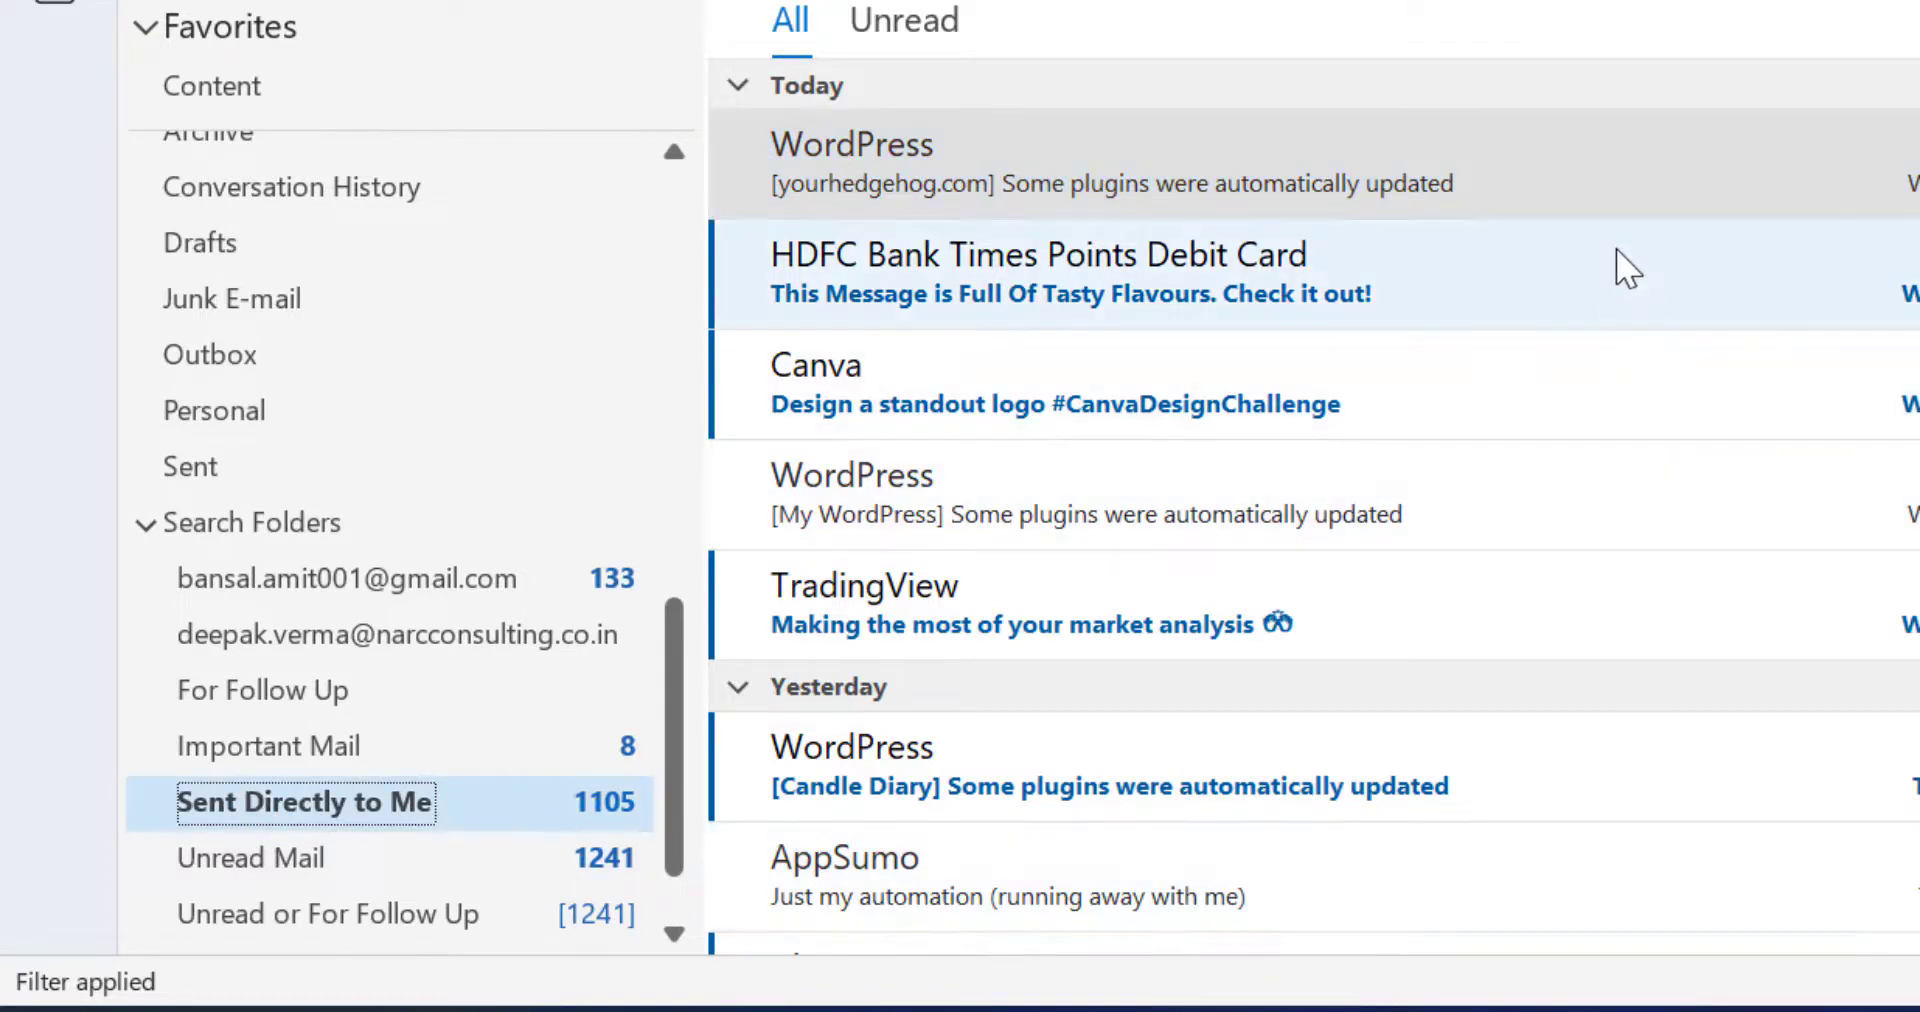
# Step: Start a search folder for mail sent to public groups and switch its address book to the first Outlook account's Contacts
pyautogui.hotkey('ctrl', 'shift', 'p')
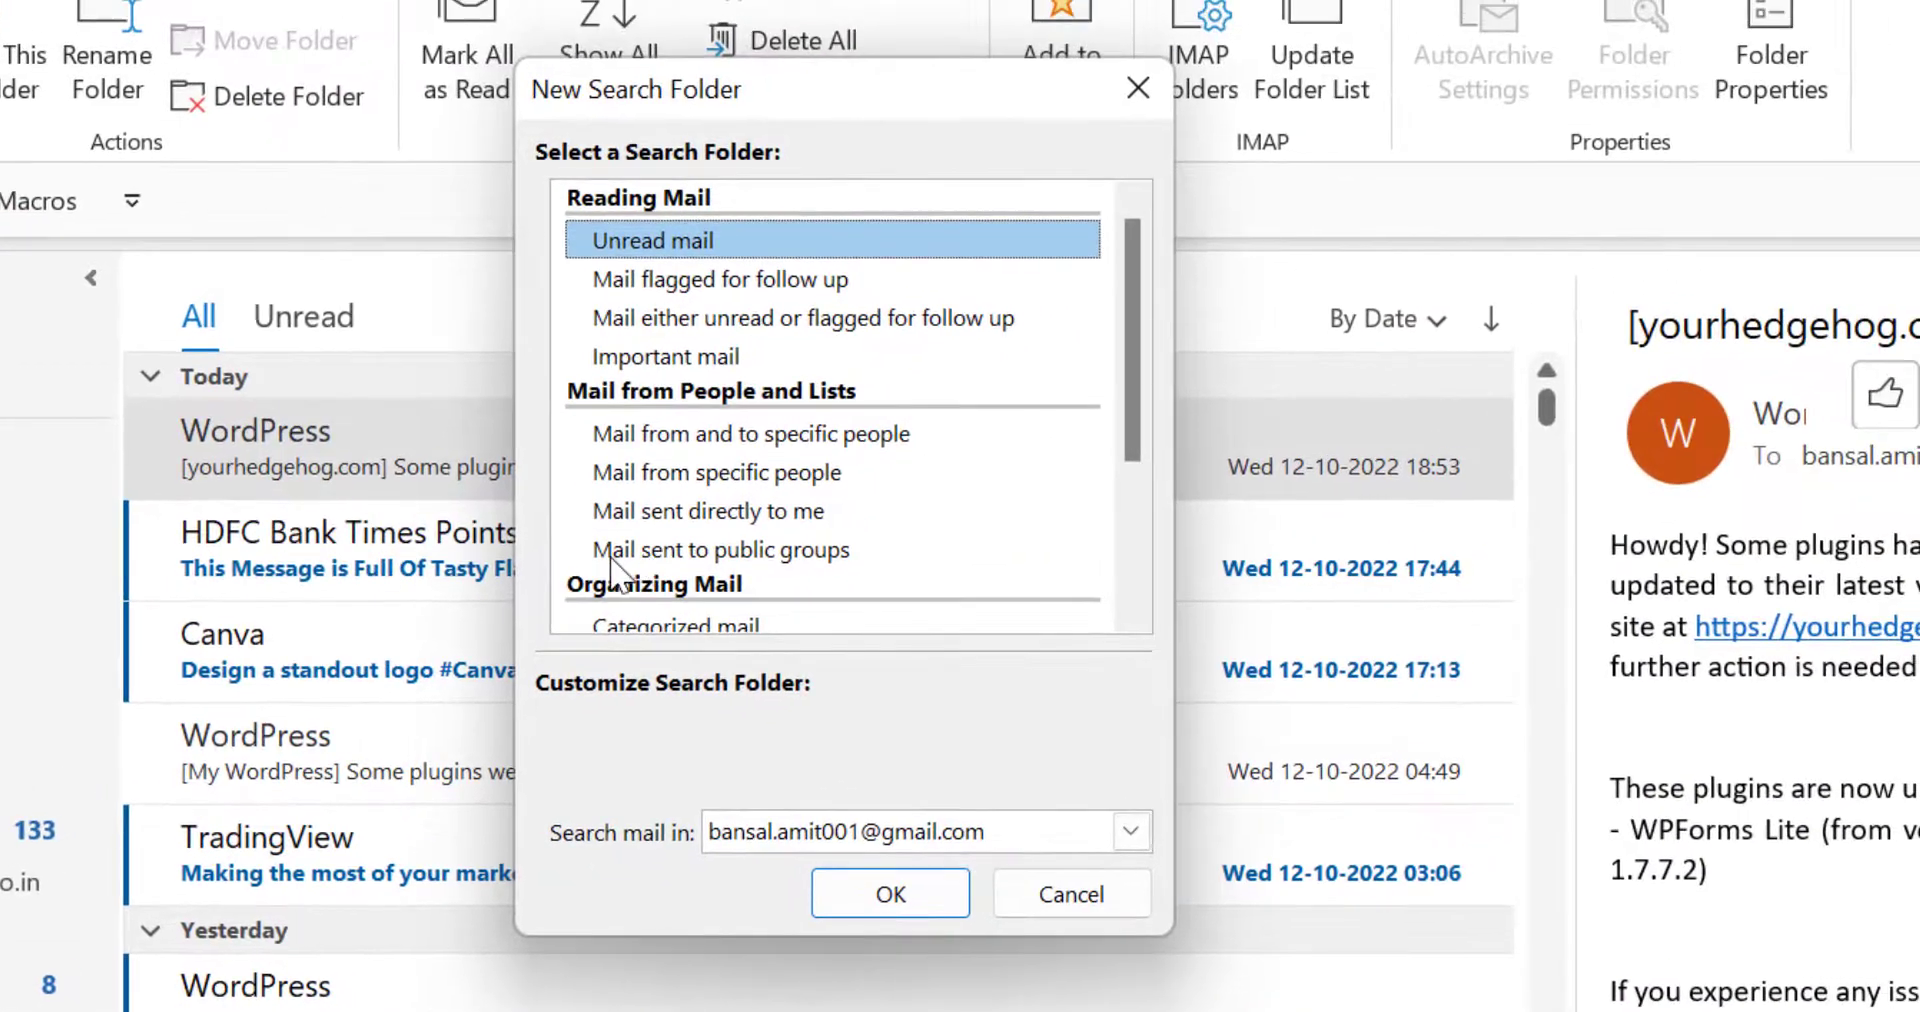
pyautogui.click(723, 556)
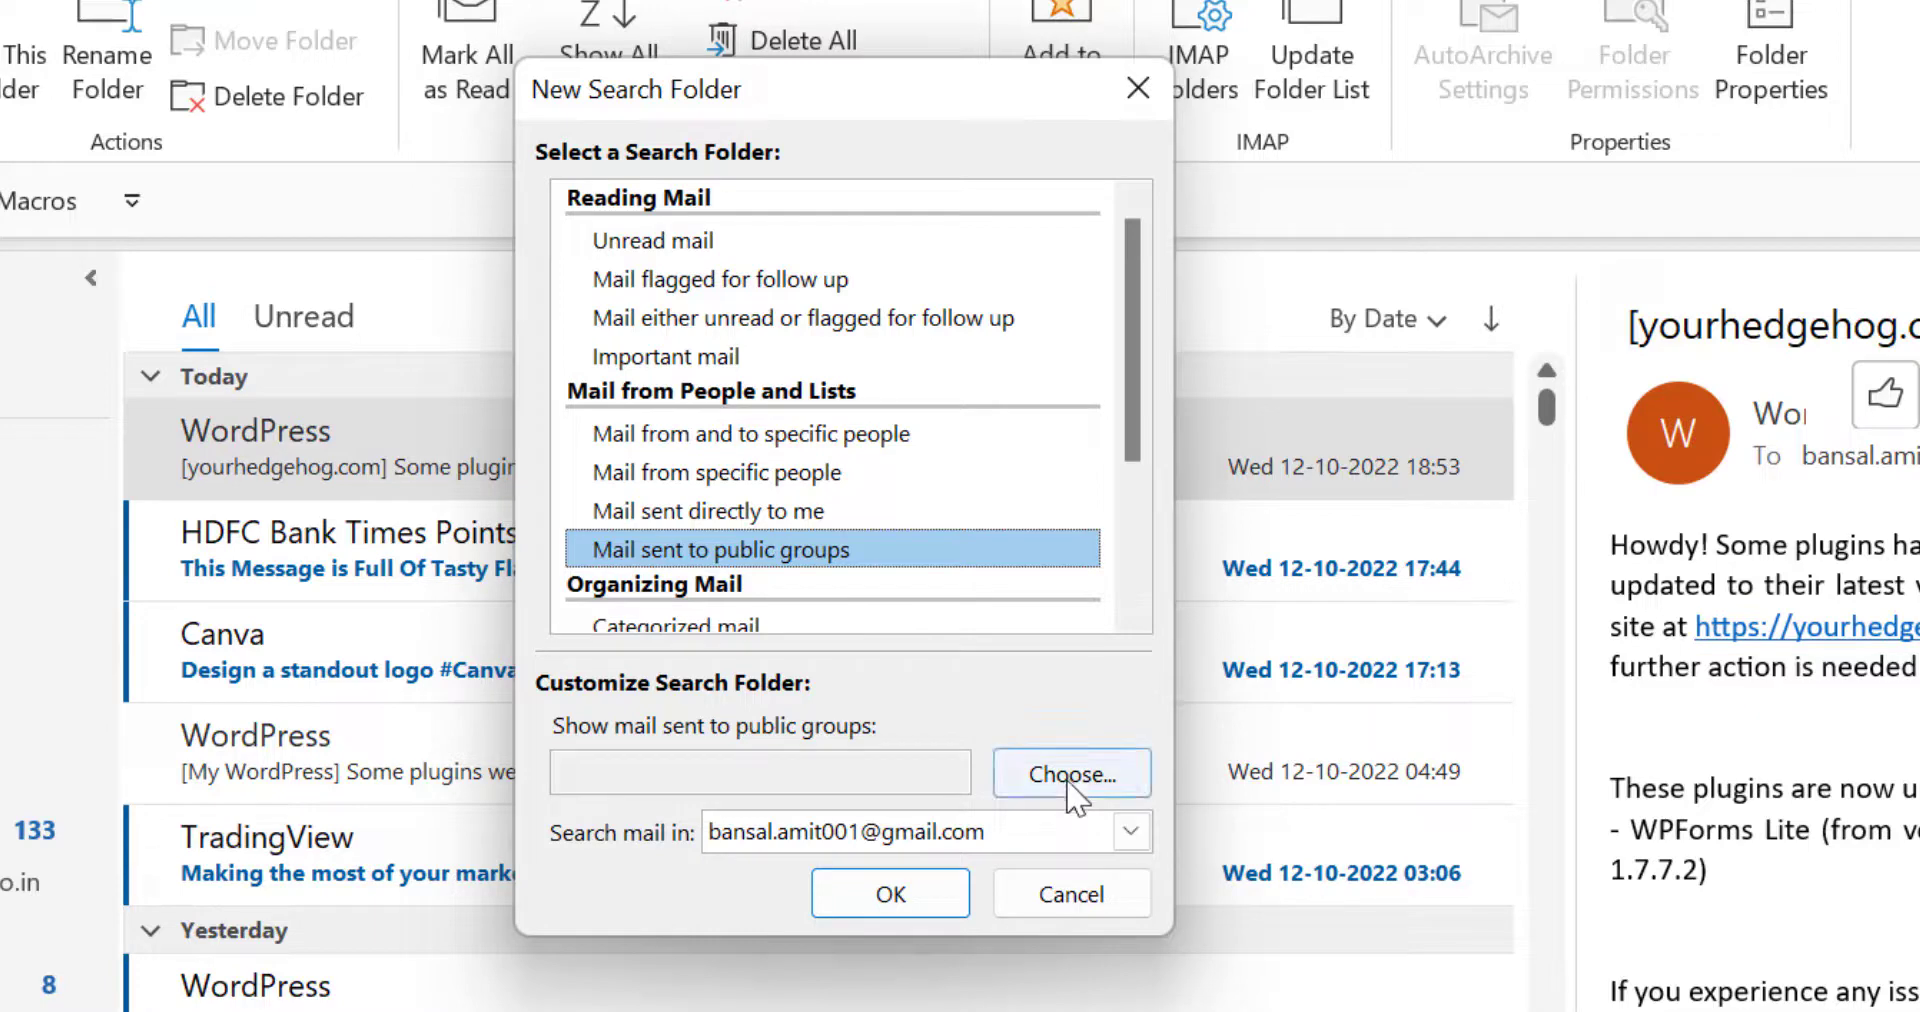
pyautogui.click(1115, 777)
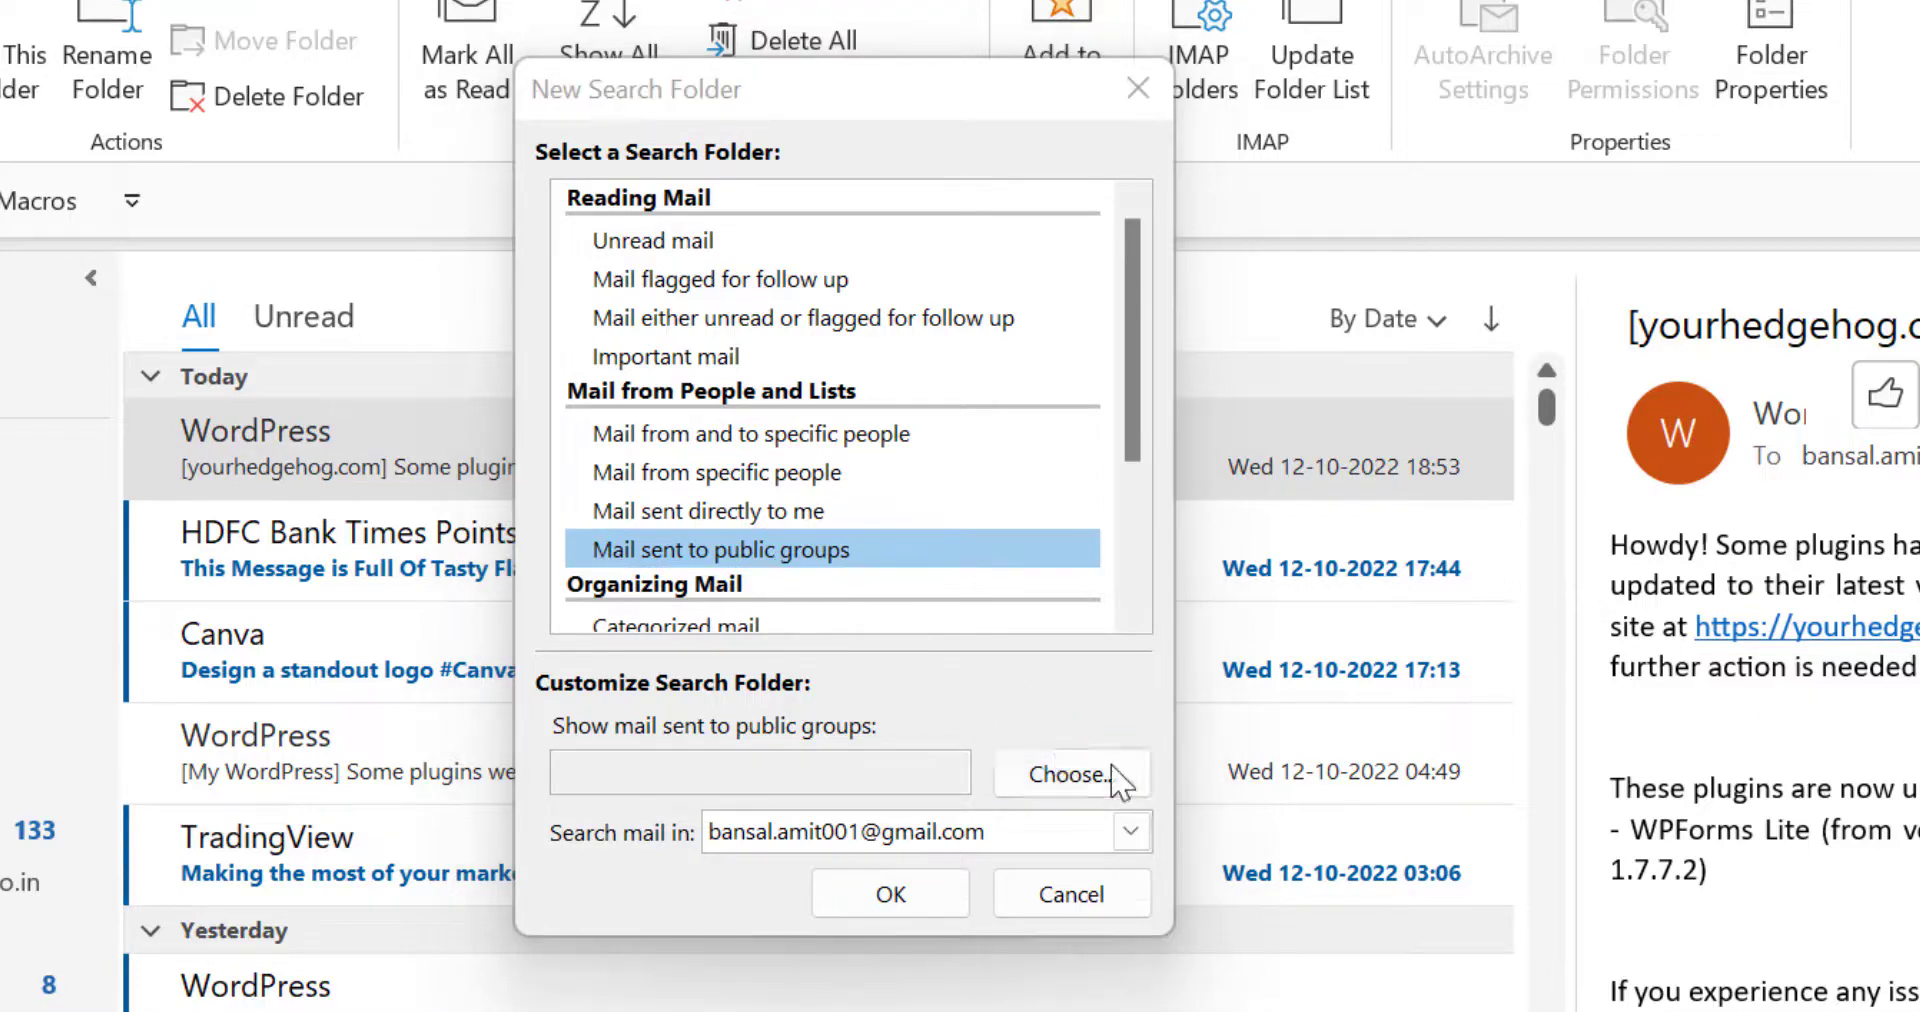
pyautogui.click(1258, 197)
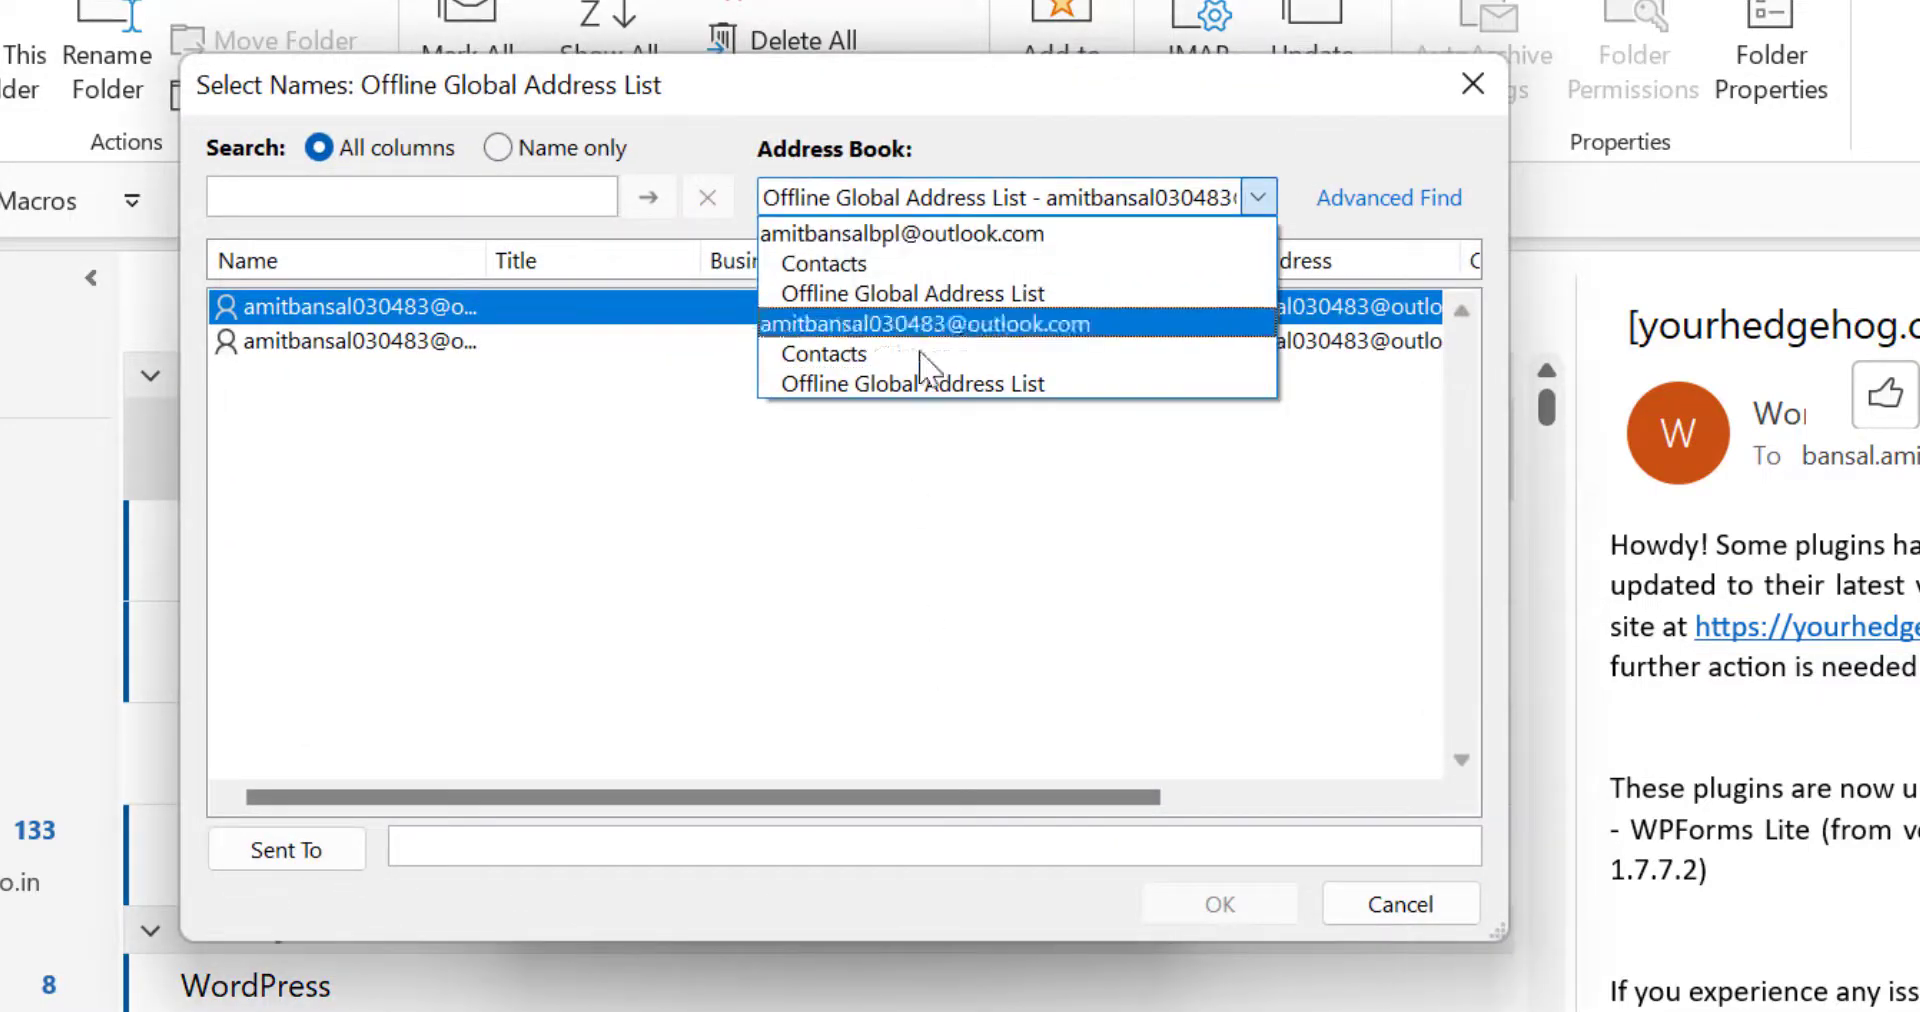
pyautogui.click(894, 356)
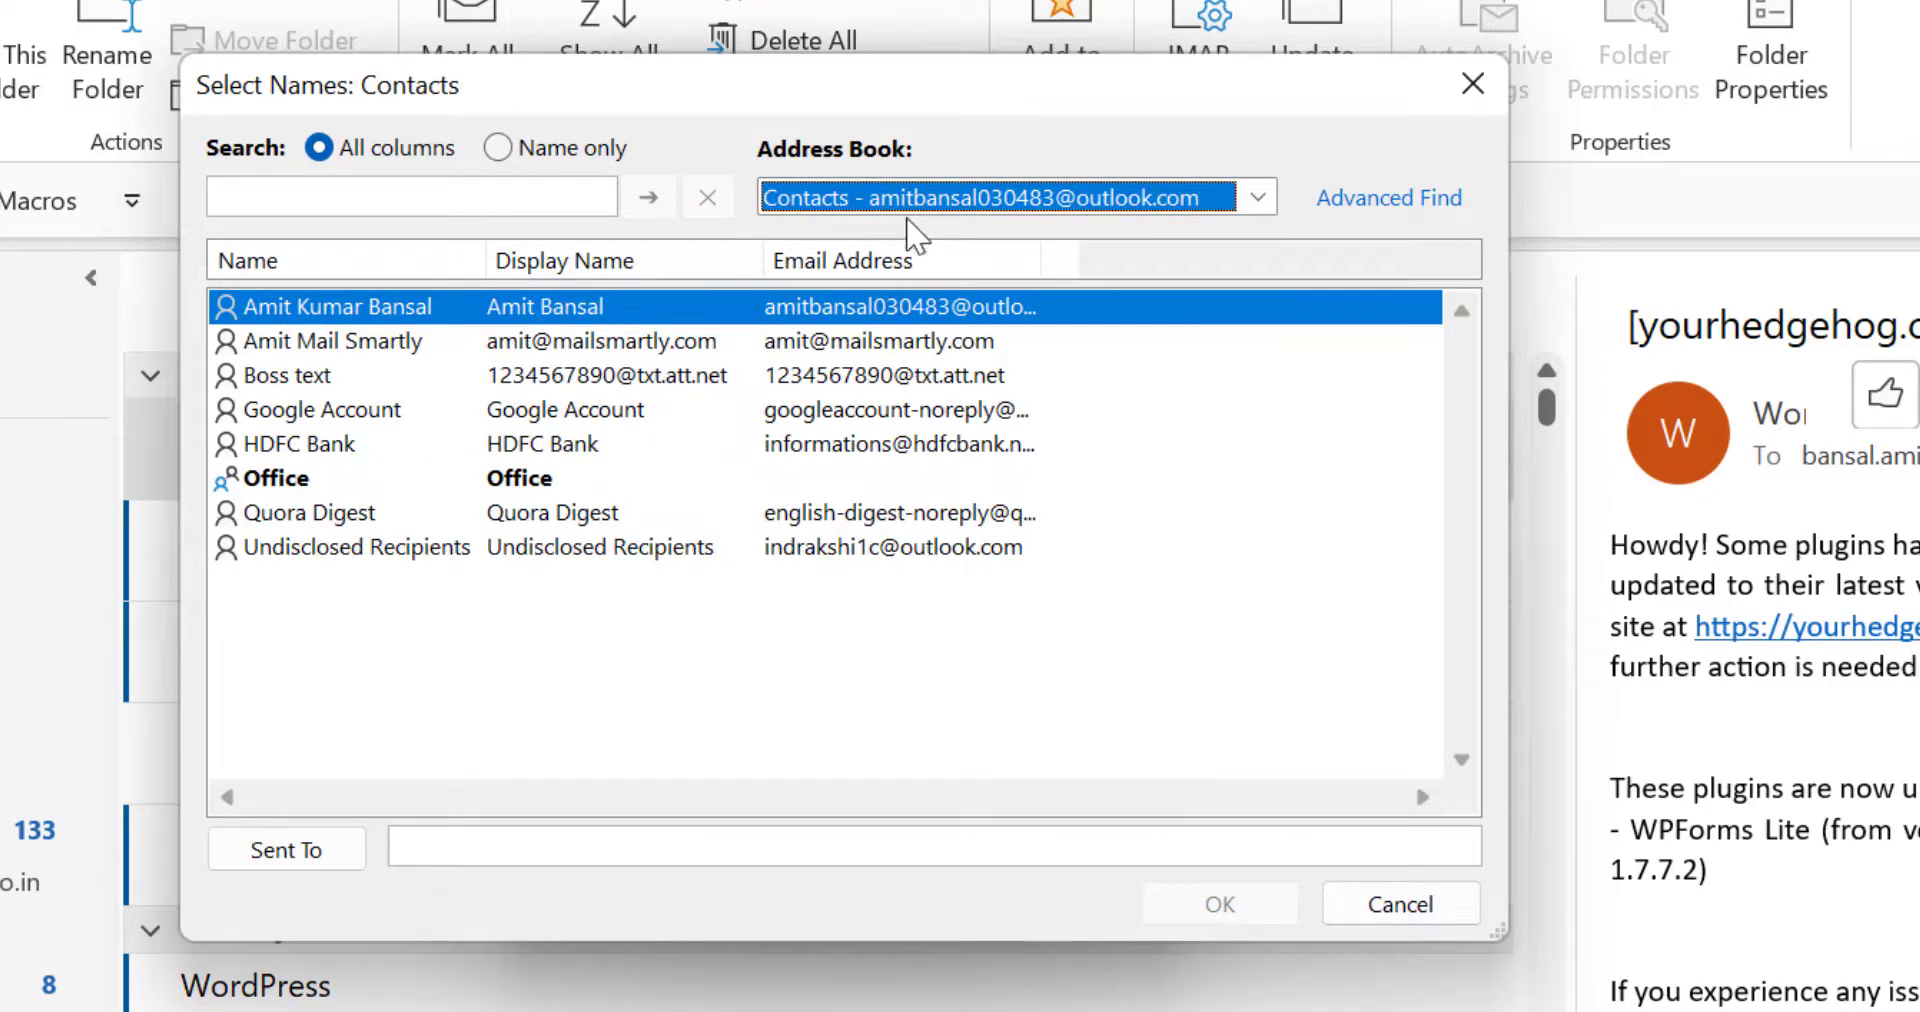
pyautogui.click(913, 200)
pyautogui.click(866, 262)
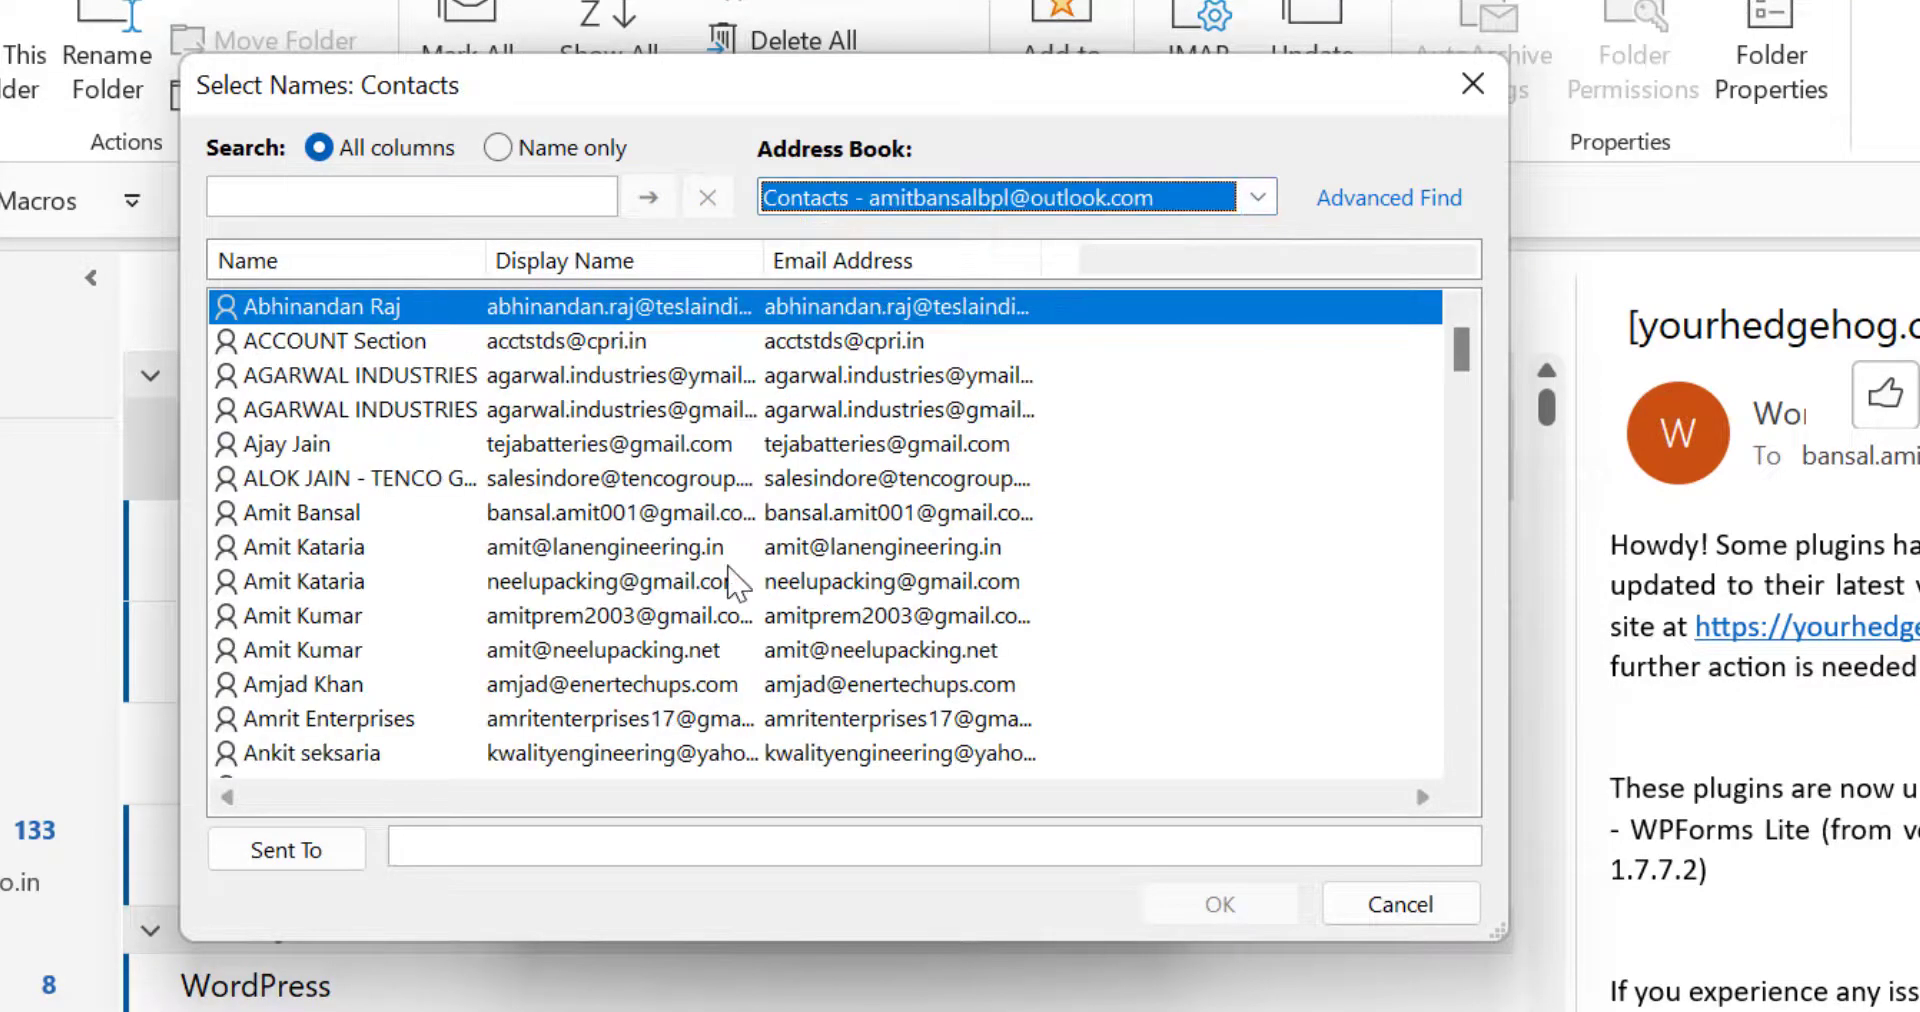
# Step: Add the mailbox owner's Gmail contact as the Sent To recipient and create the public groups search folder
pyautogui.click(305, 512)
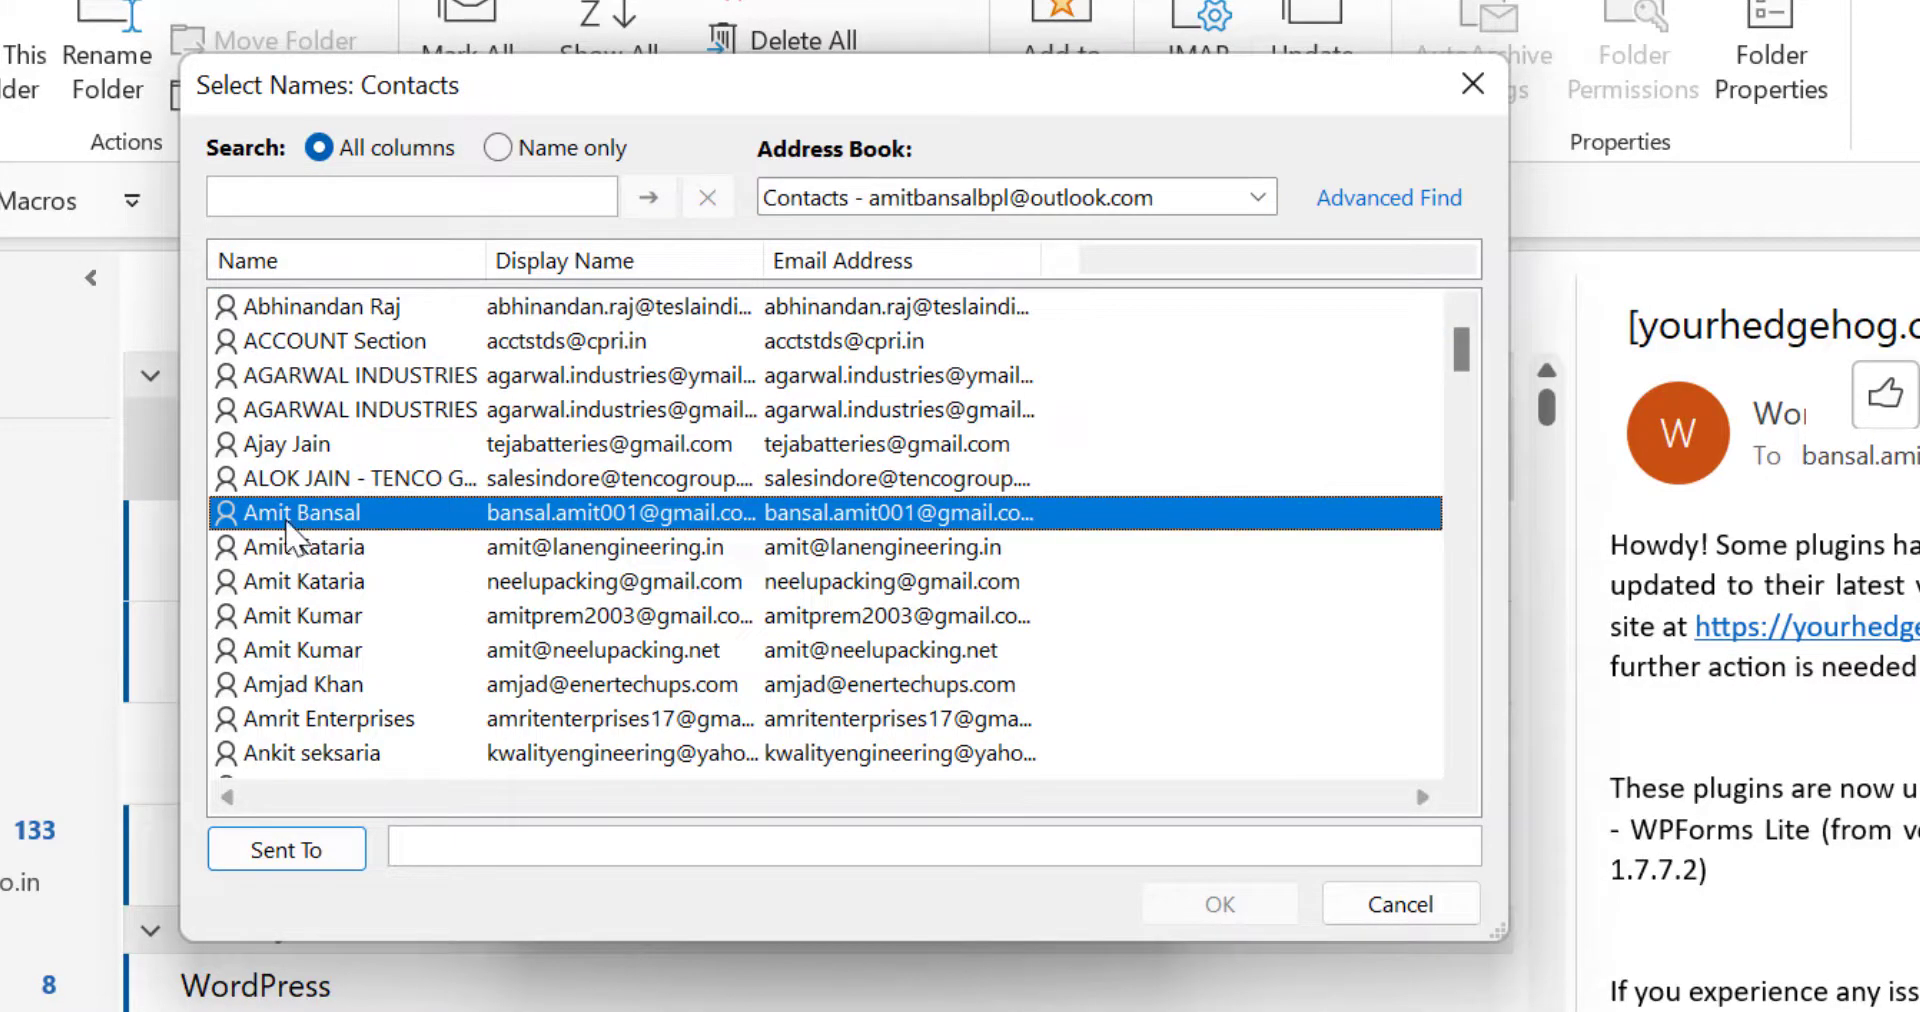
pyautogui.doubleClick(287, 516)
pyautogui.click(1196, 912)
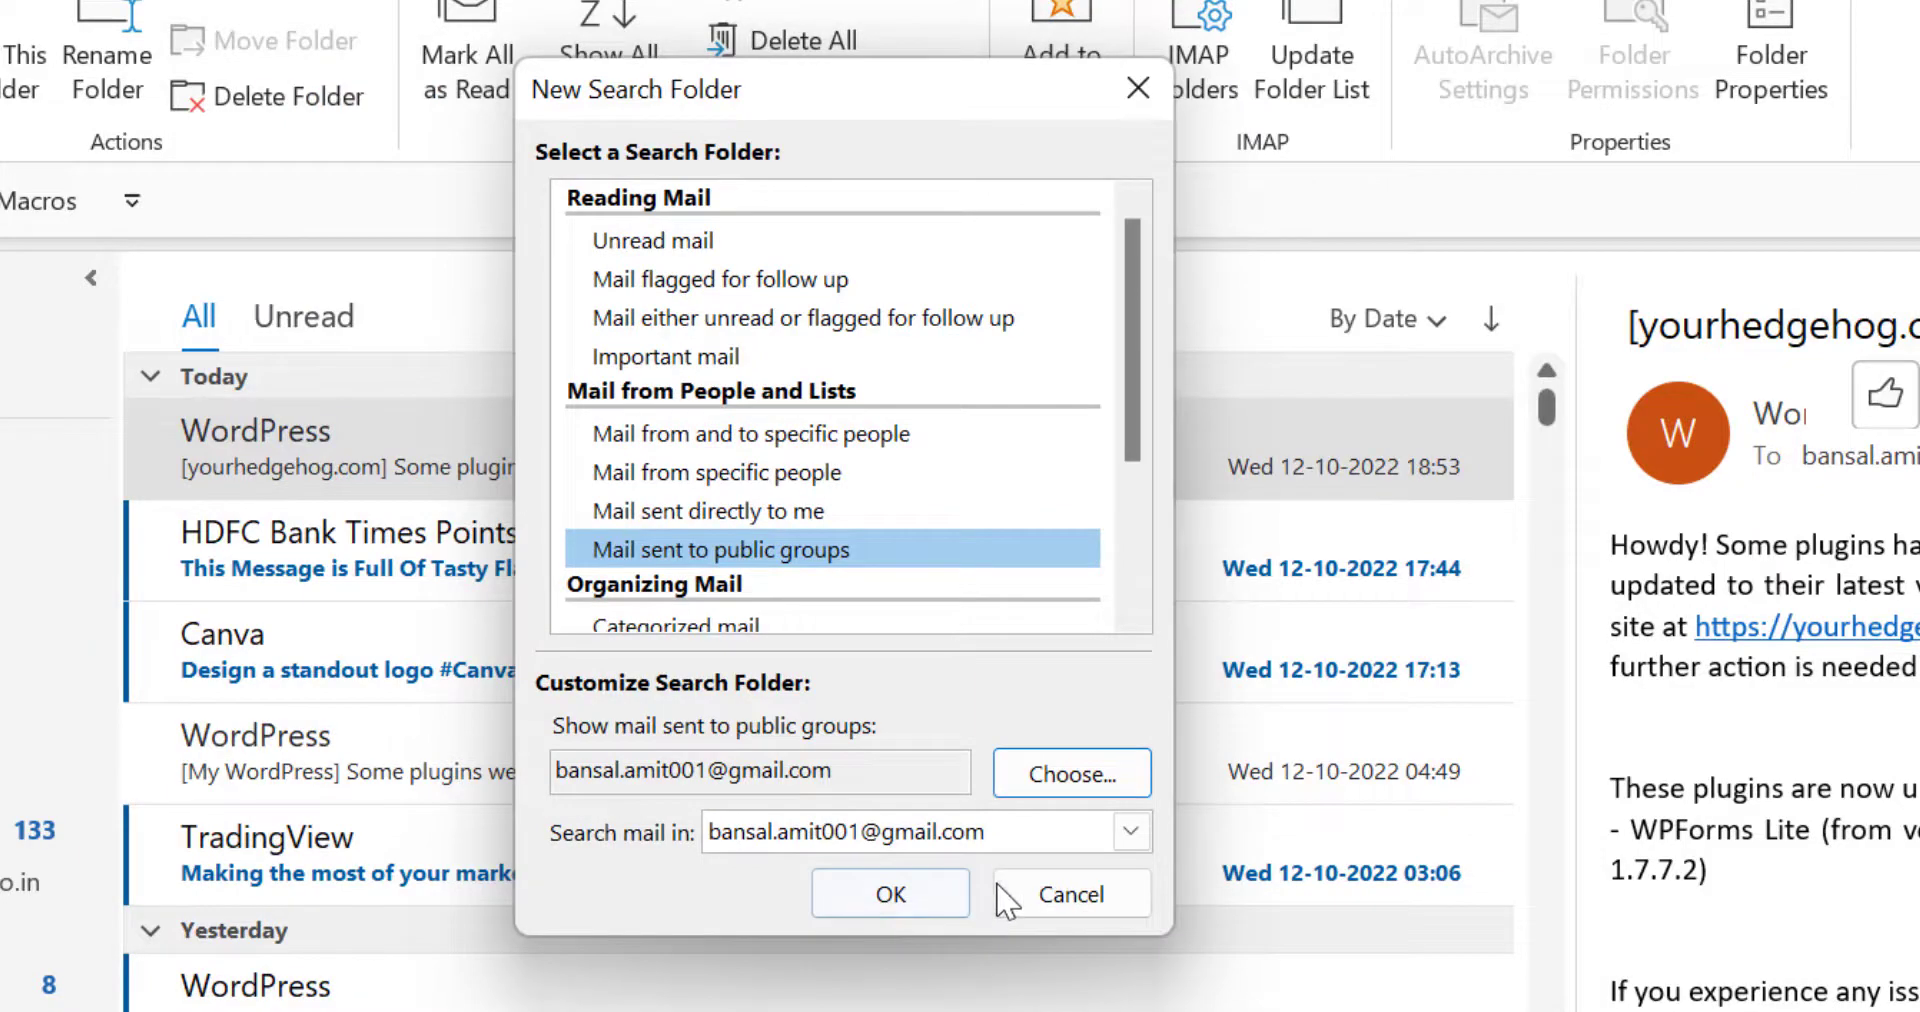
pyautogui.click(891, 900)
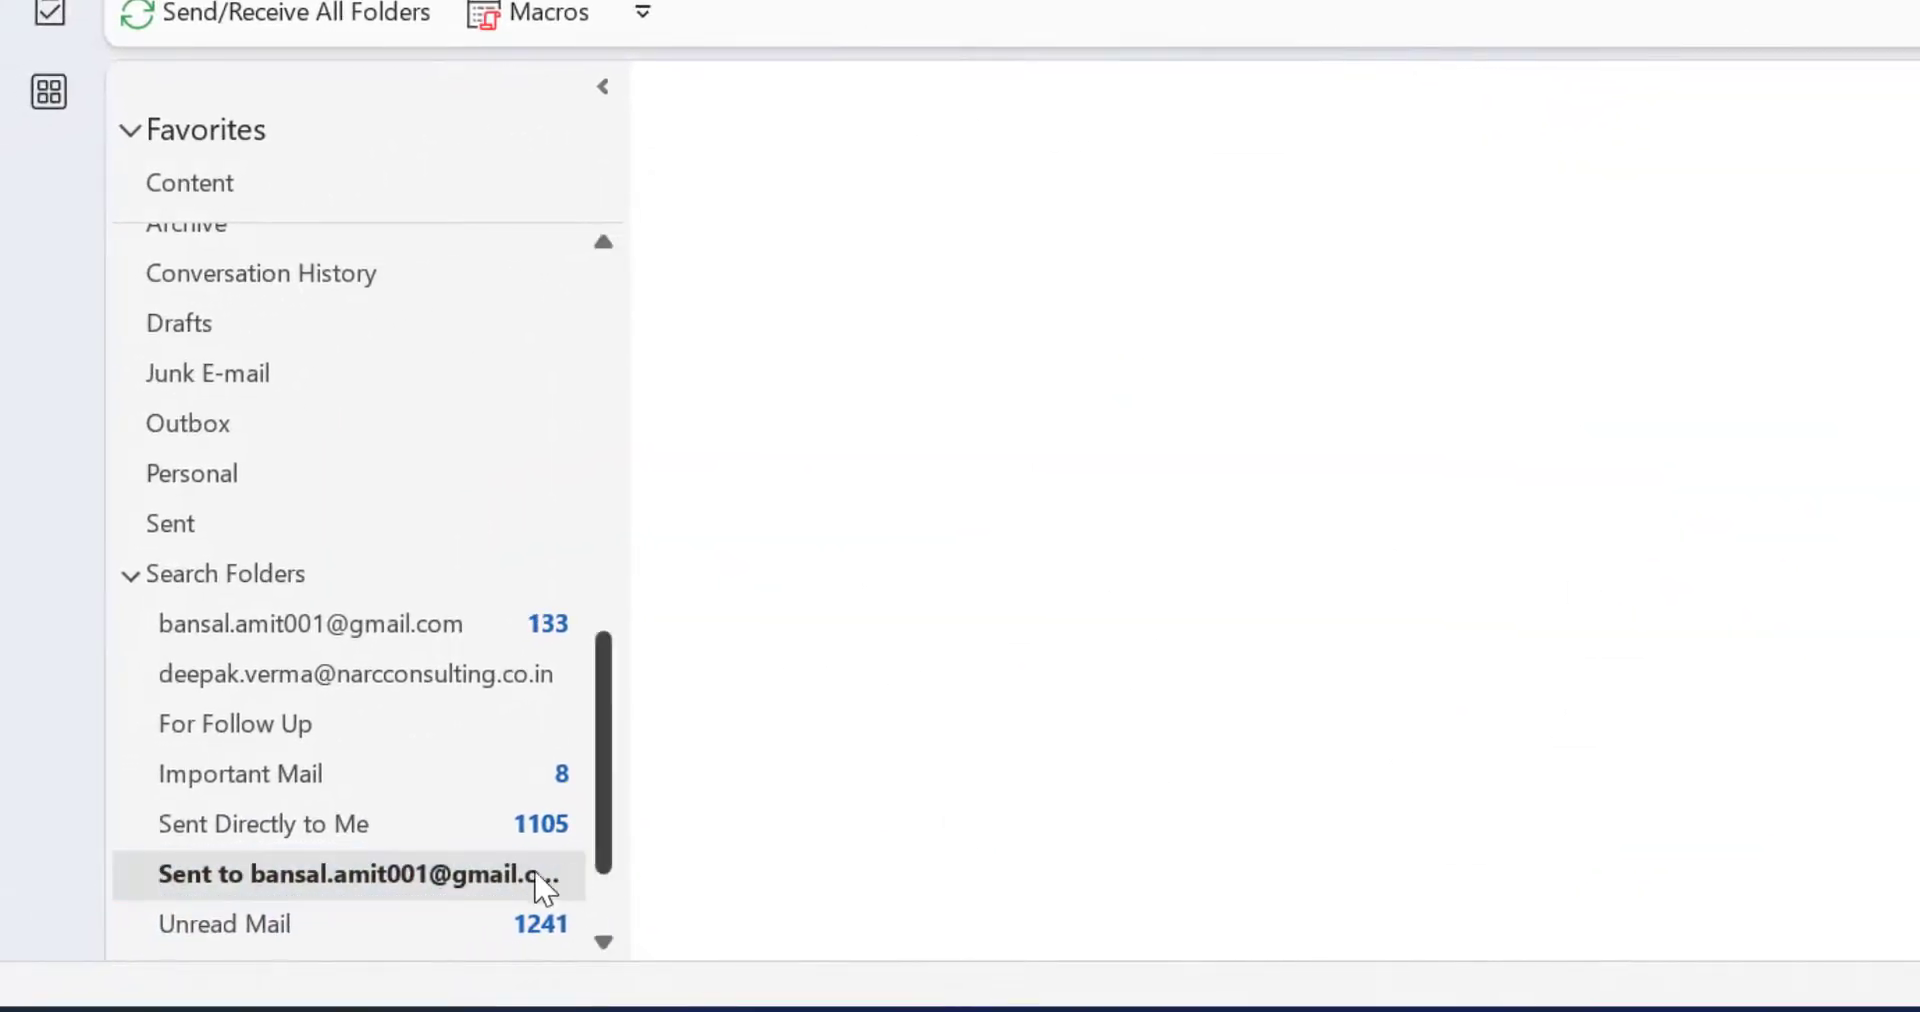
# Step: Open the public groups search folder for the mailbox owner's Gmail contact and look through its messages
pyautogui.click(257, 879)
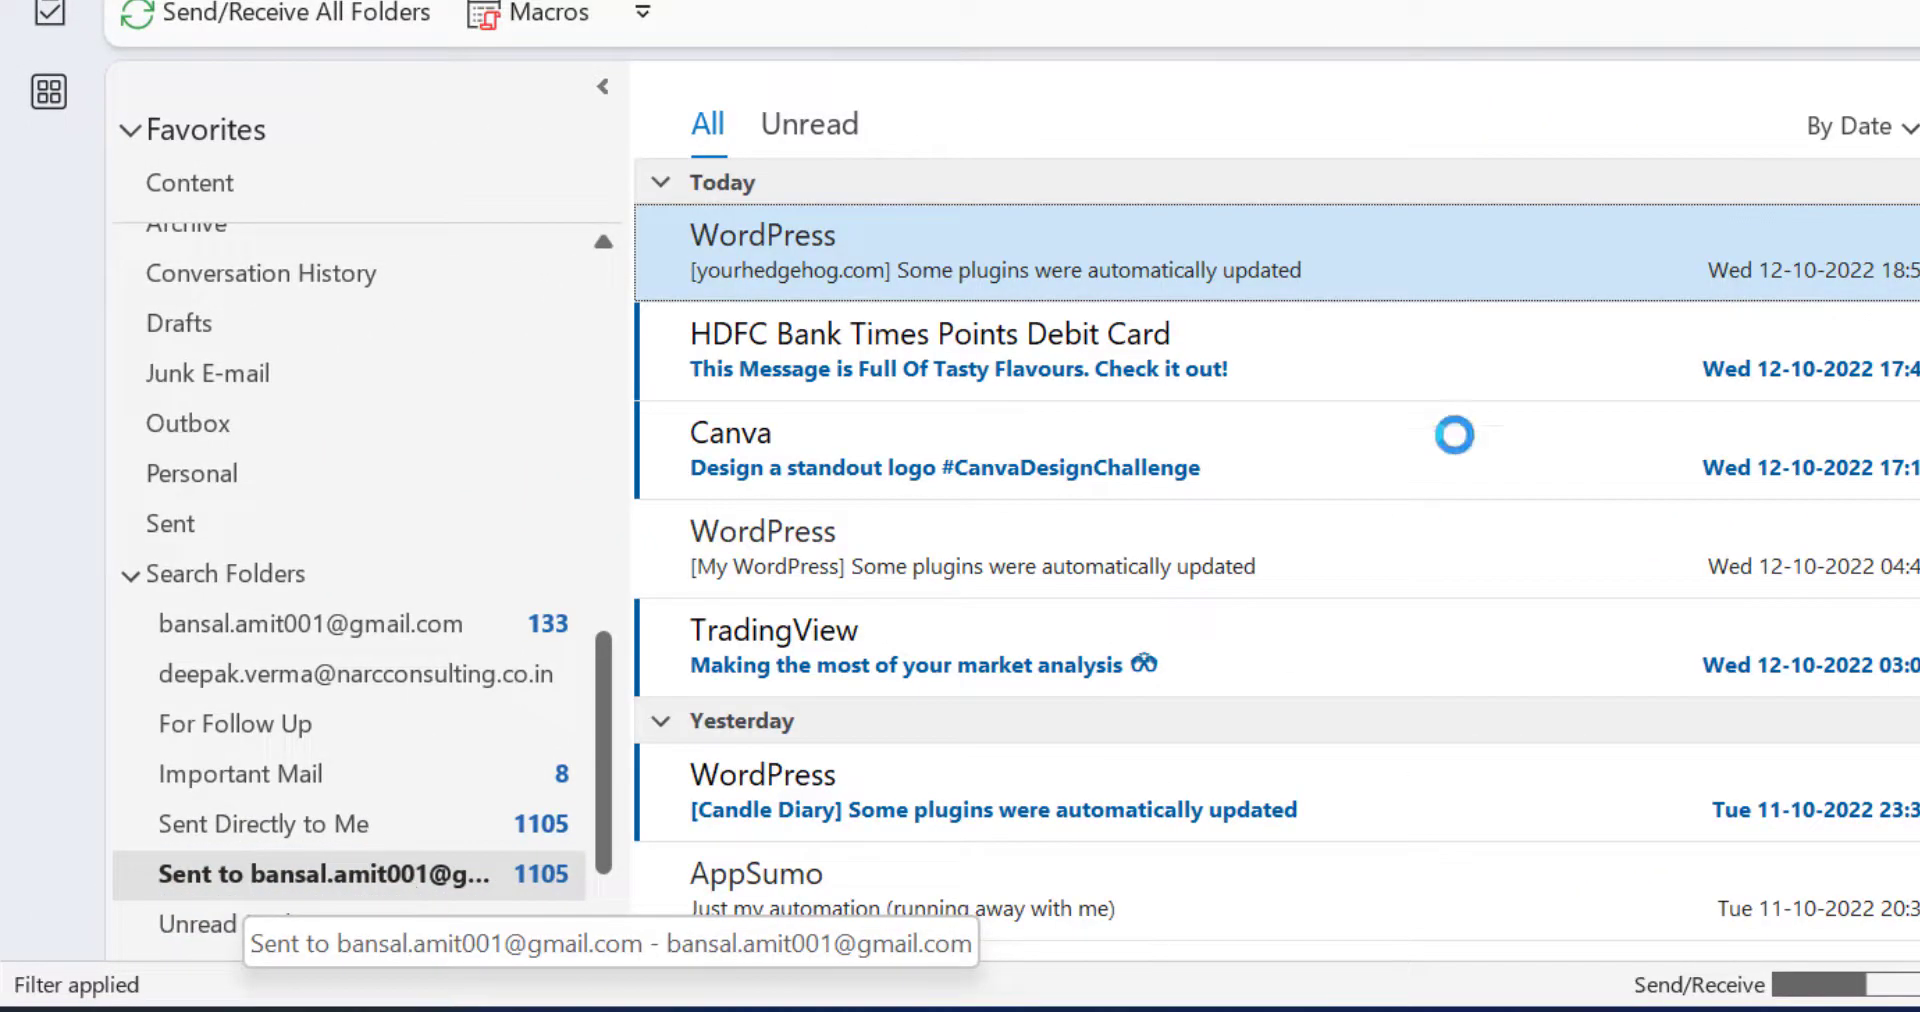
pyautogui.scroll(-1, 1205, 495)
pyautogui.scroll(-3, 1210, 495)
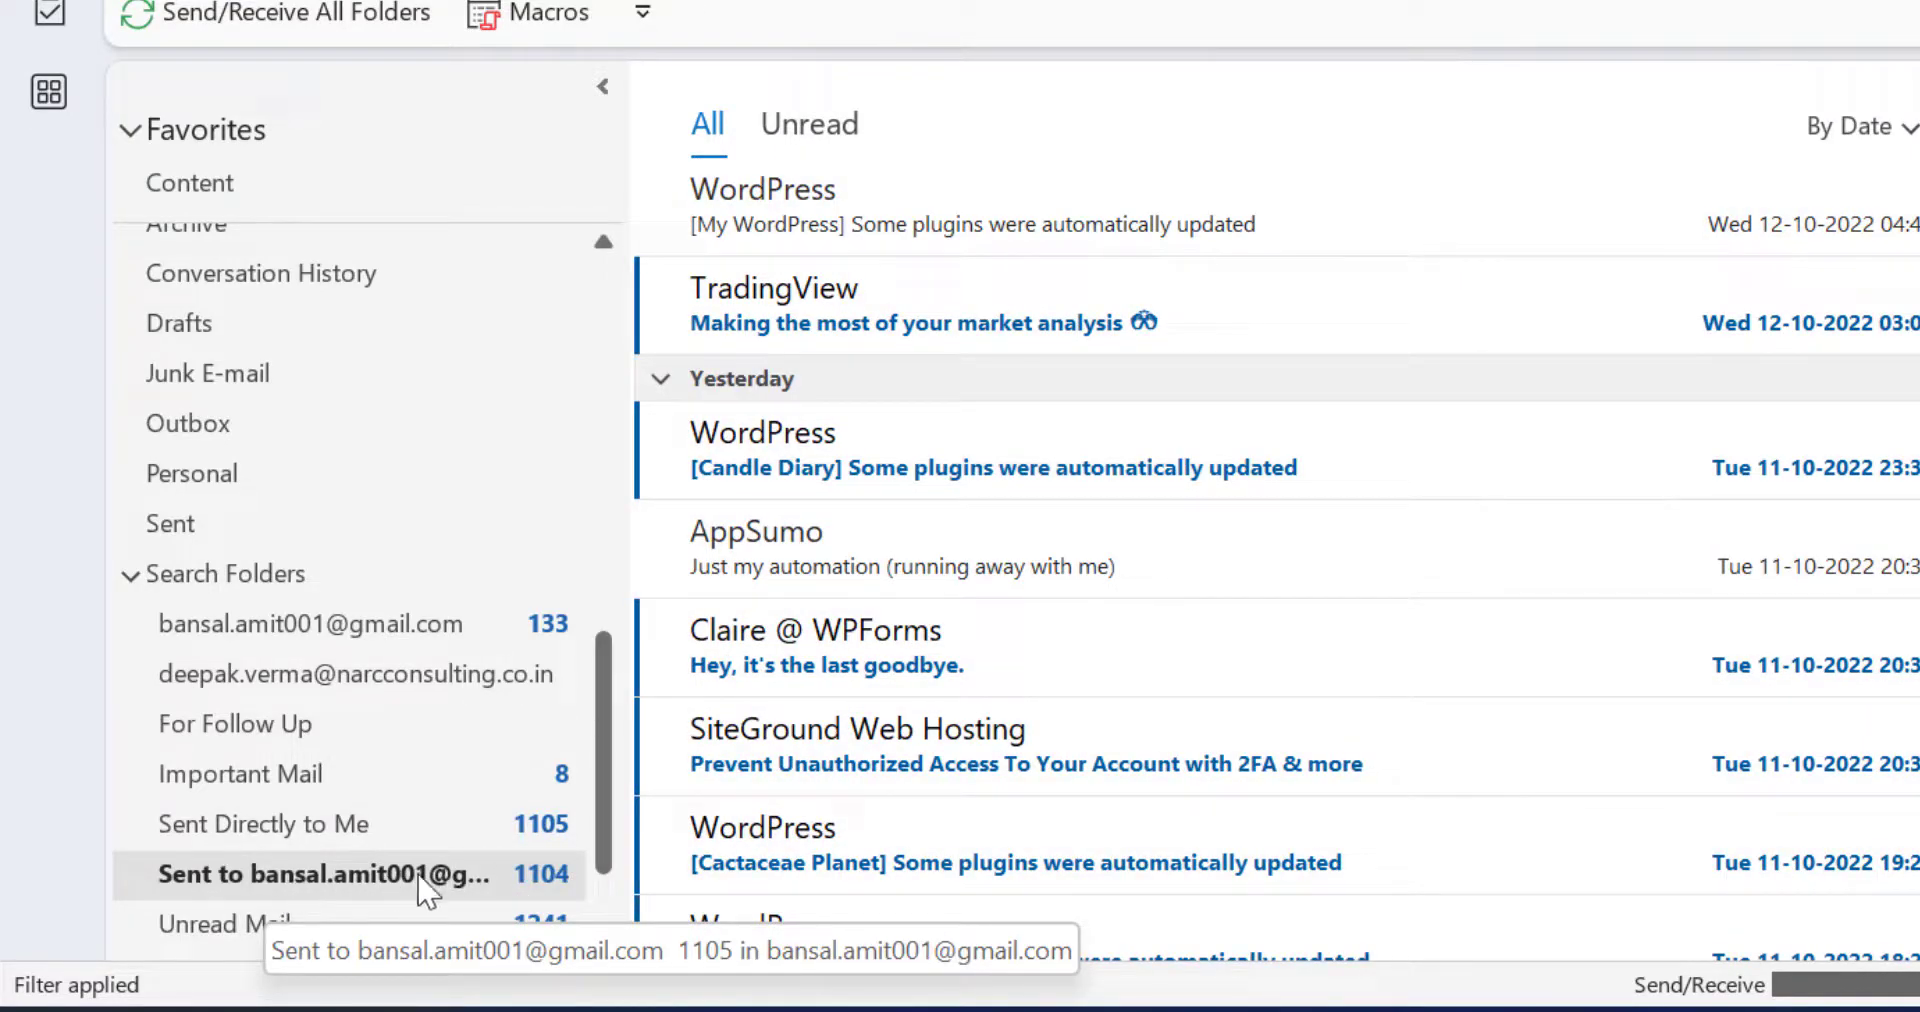
pyautogui.scroll(2, 1300, 505)
pyautogui.scroll(2, 1300, 505)
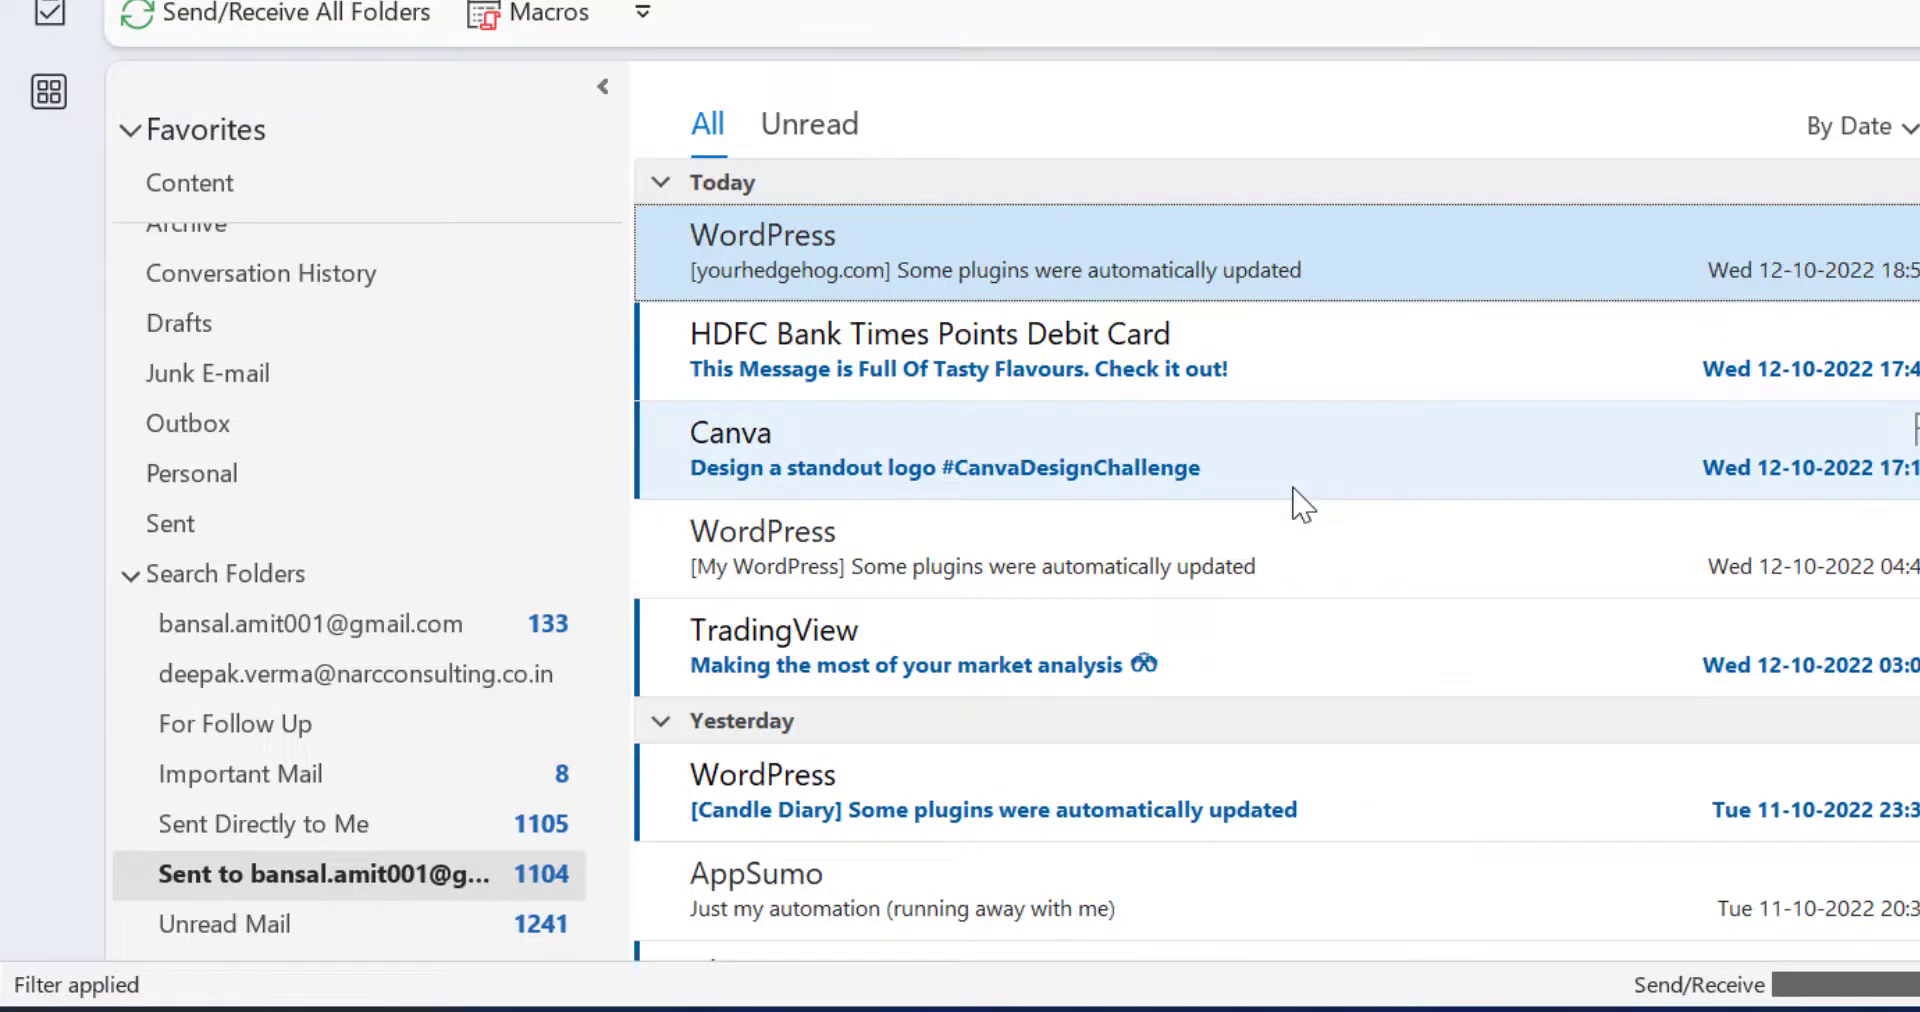
# Step: Create a search folder for categorized mail limited to Blue category, accepting the category's default name and color, and open it
pyautogui.click(288, 0)
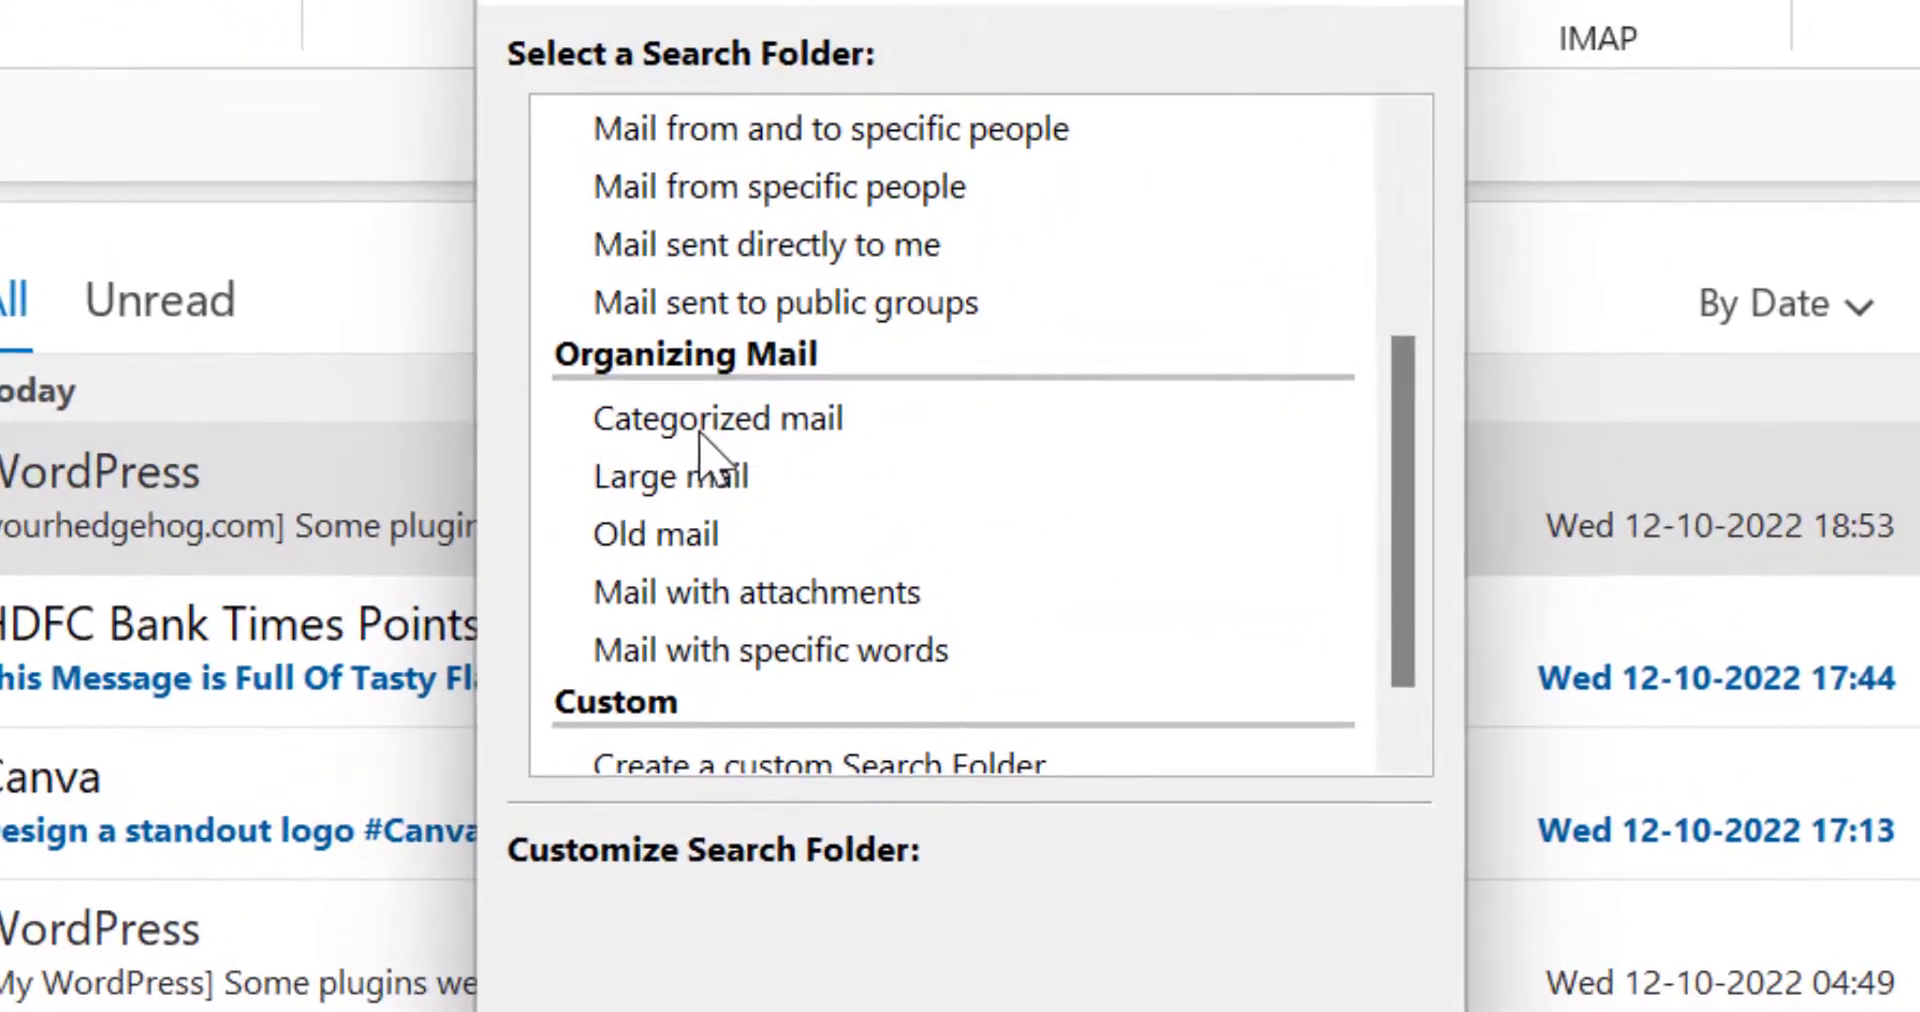
pyautogui.click(758, 433)
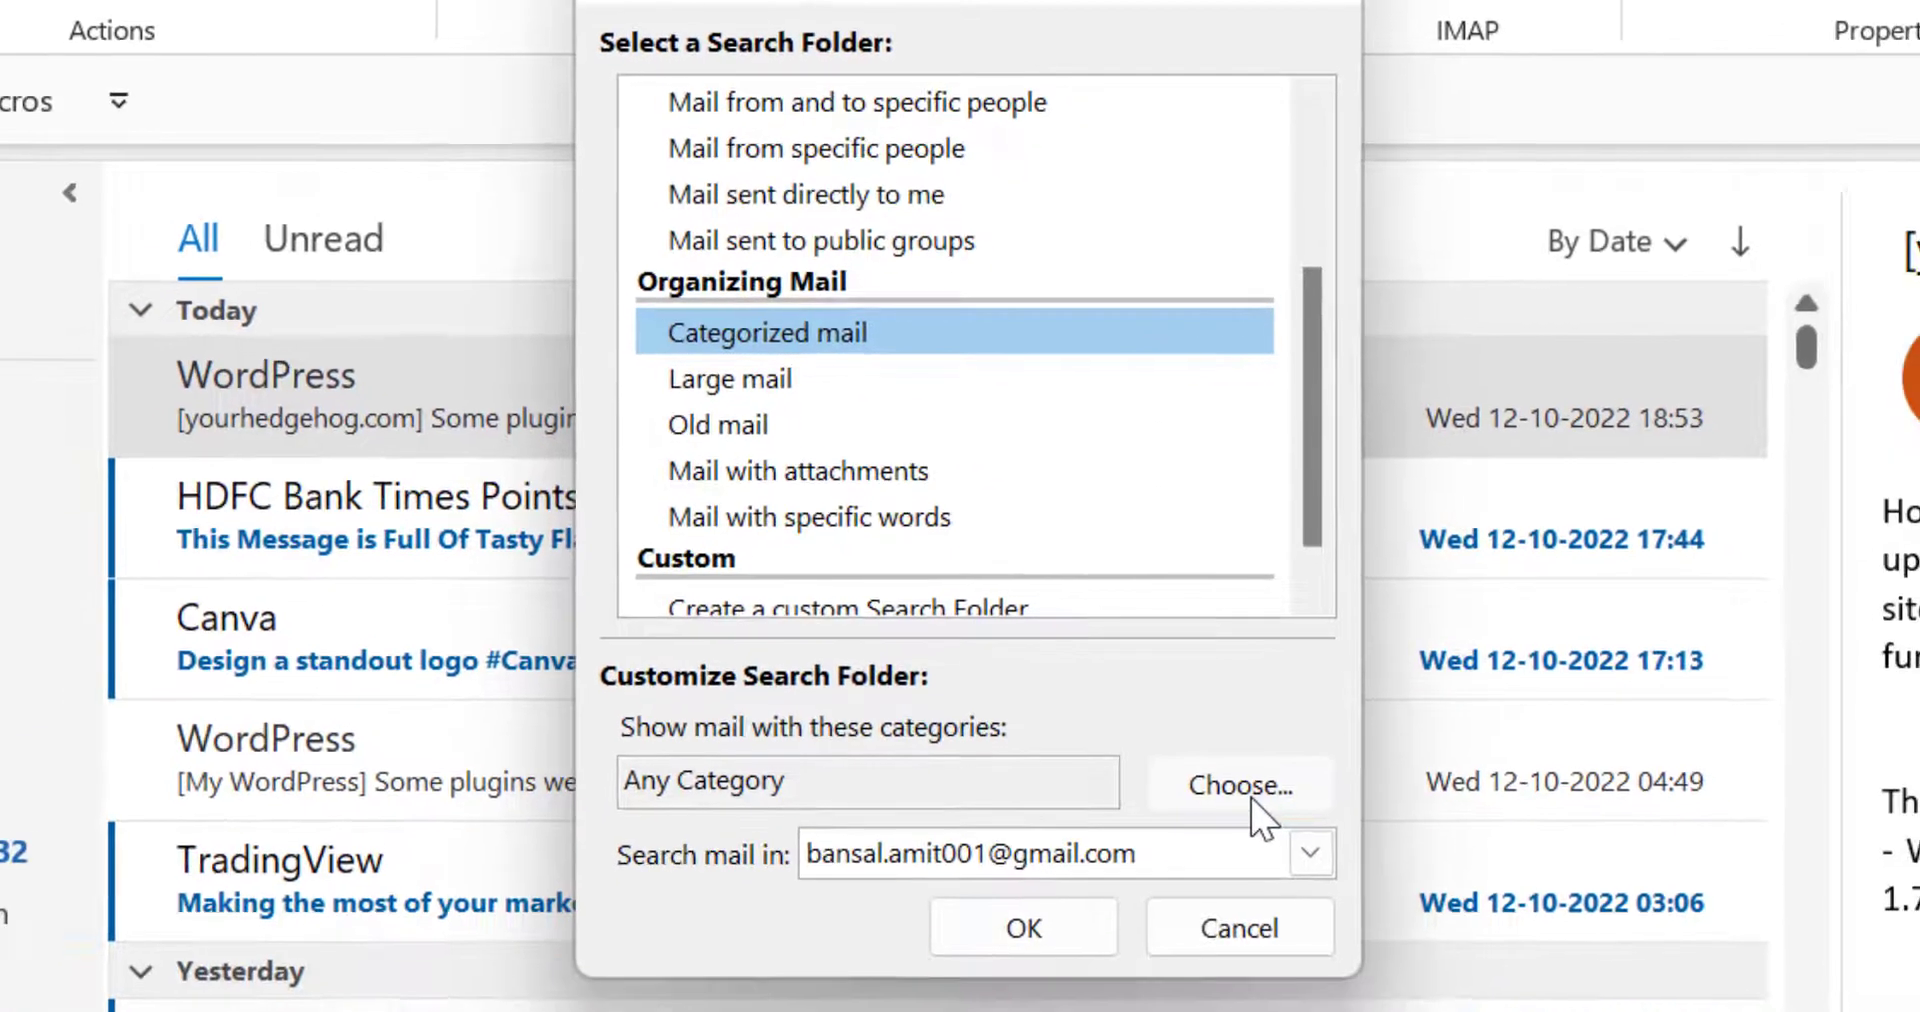
pyautogui.click(1324, 998)
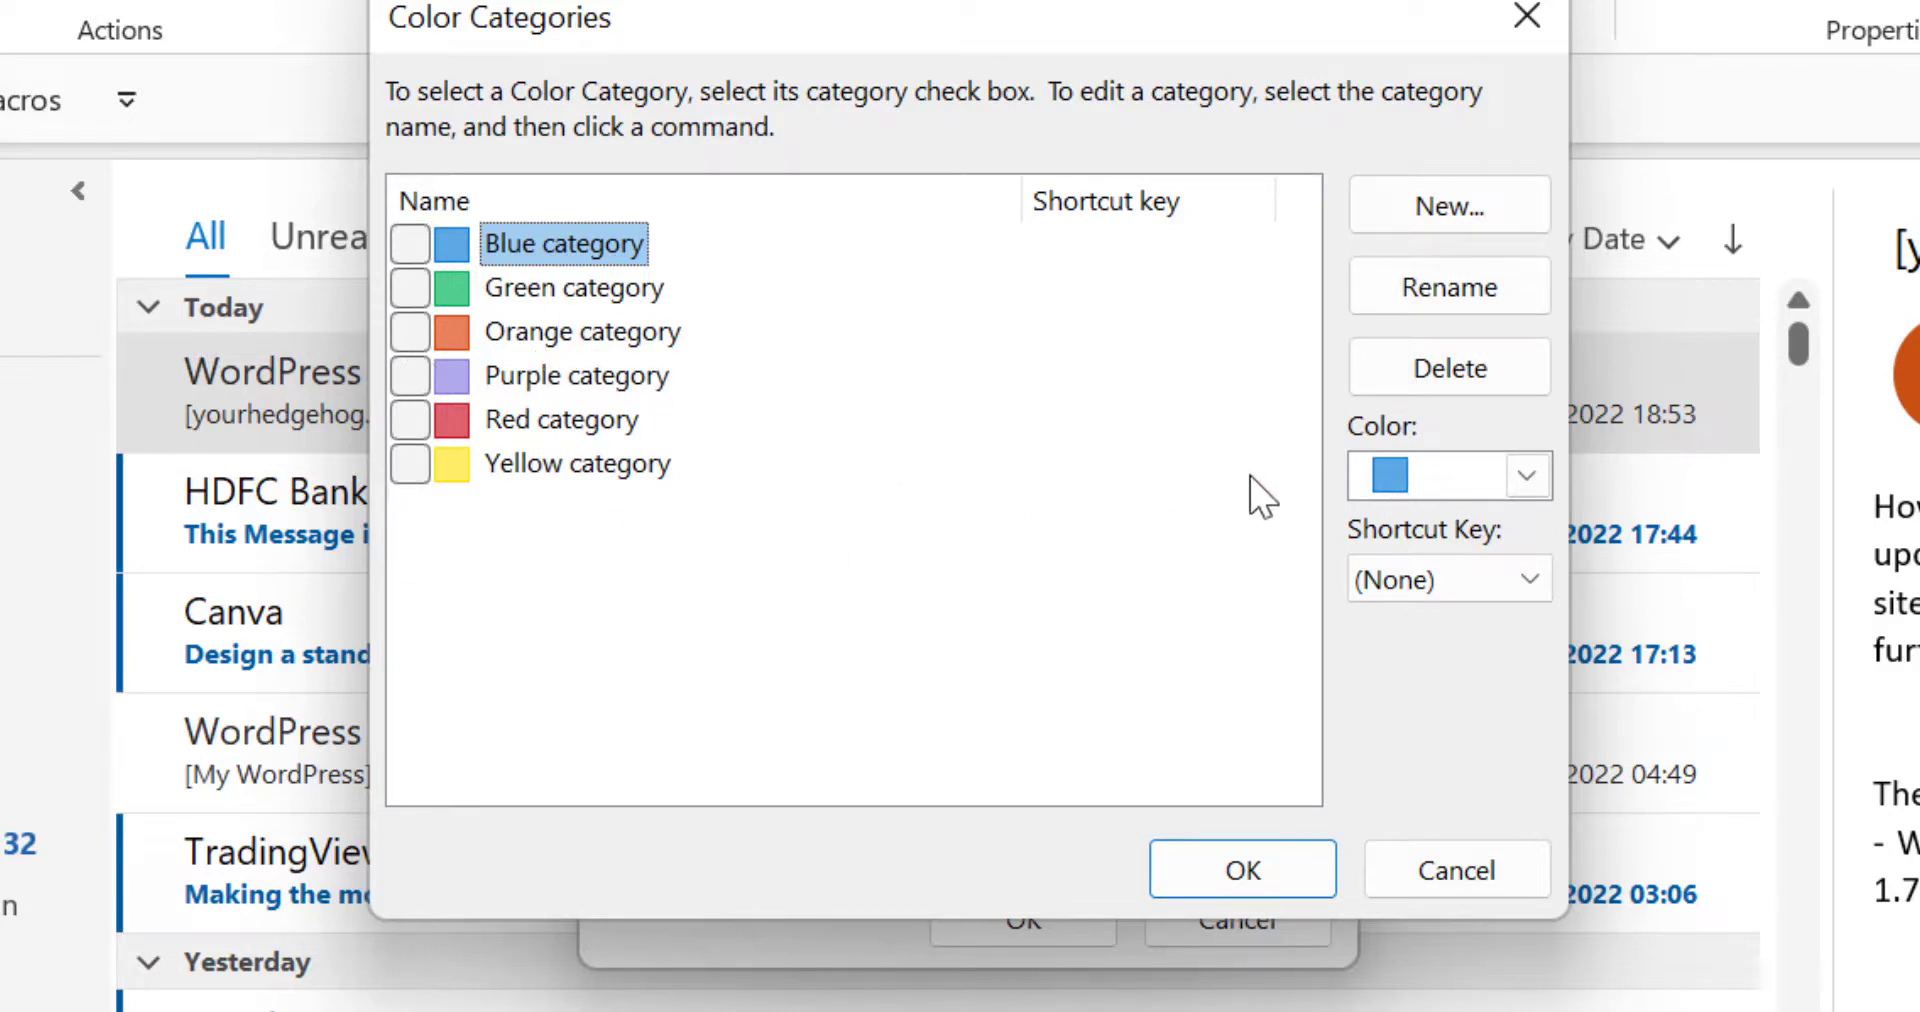
pyautogui.click(1526, 476)
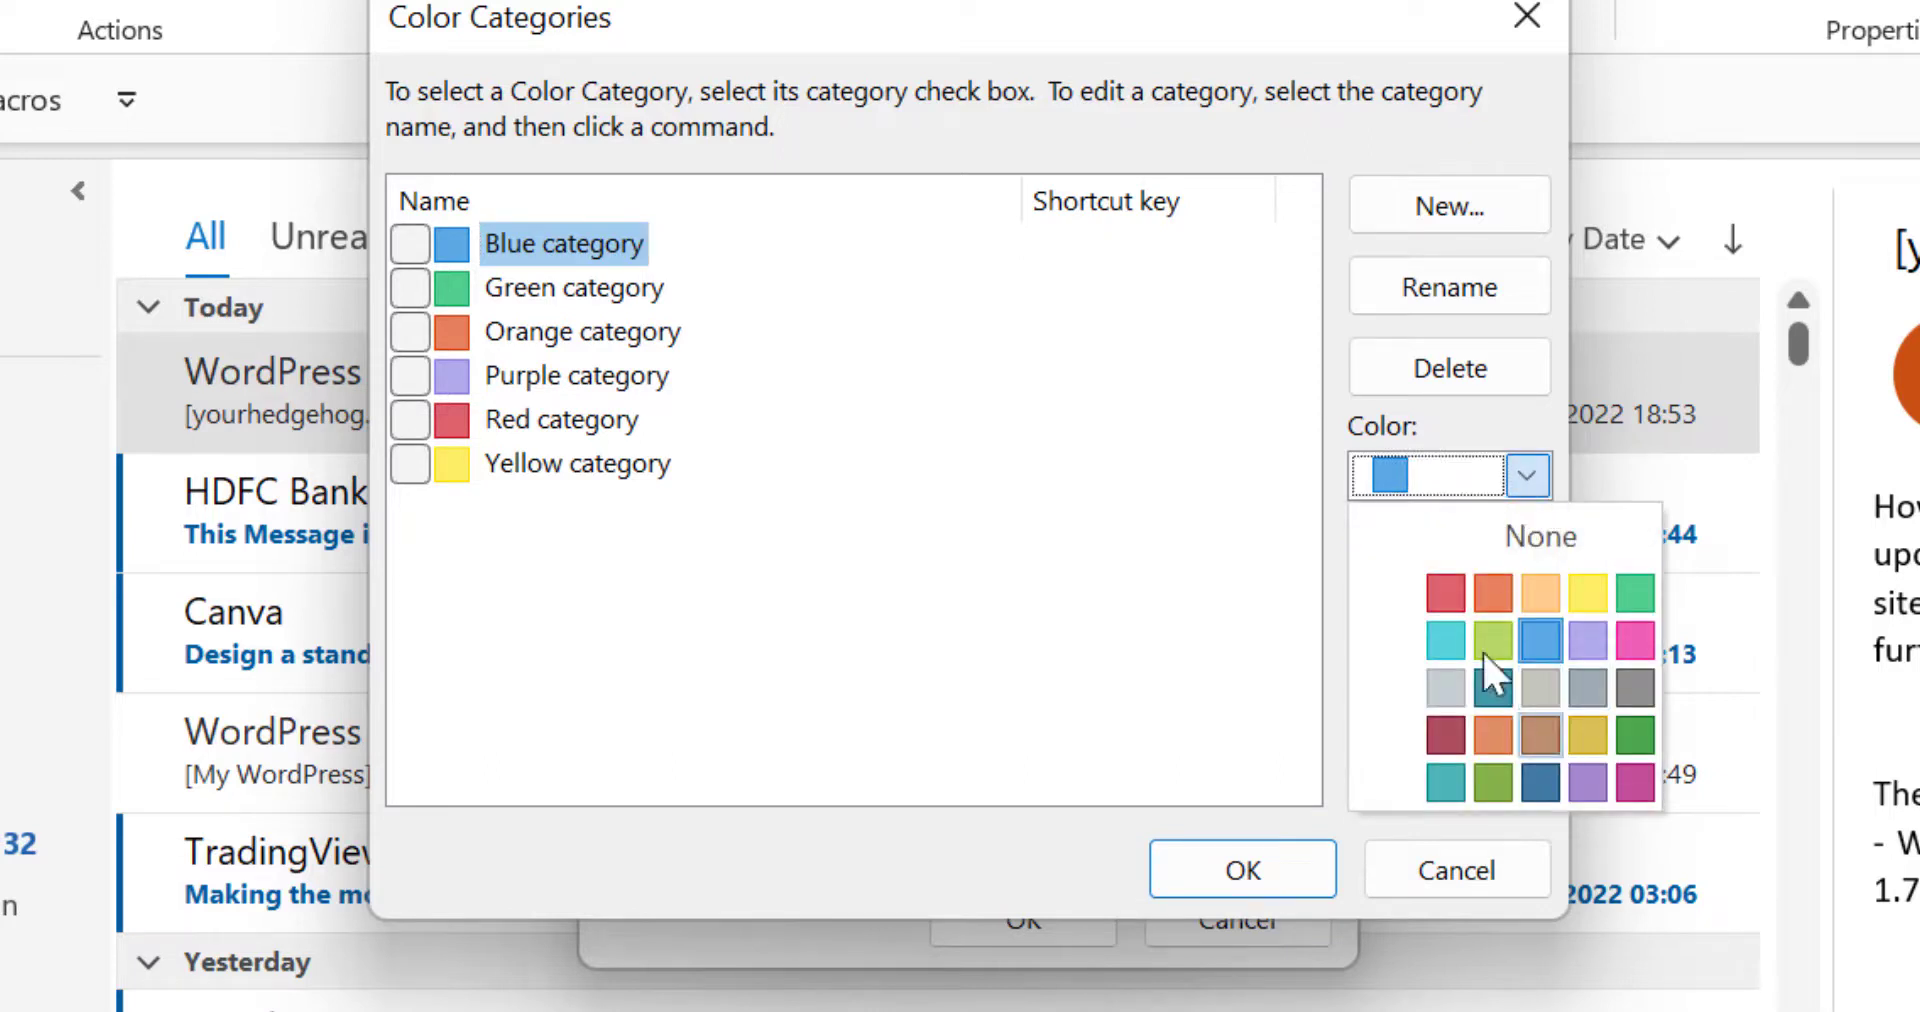
pyautogui.click(1016, 570)
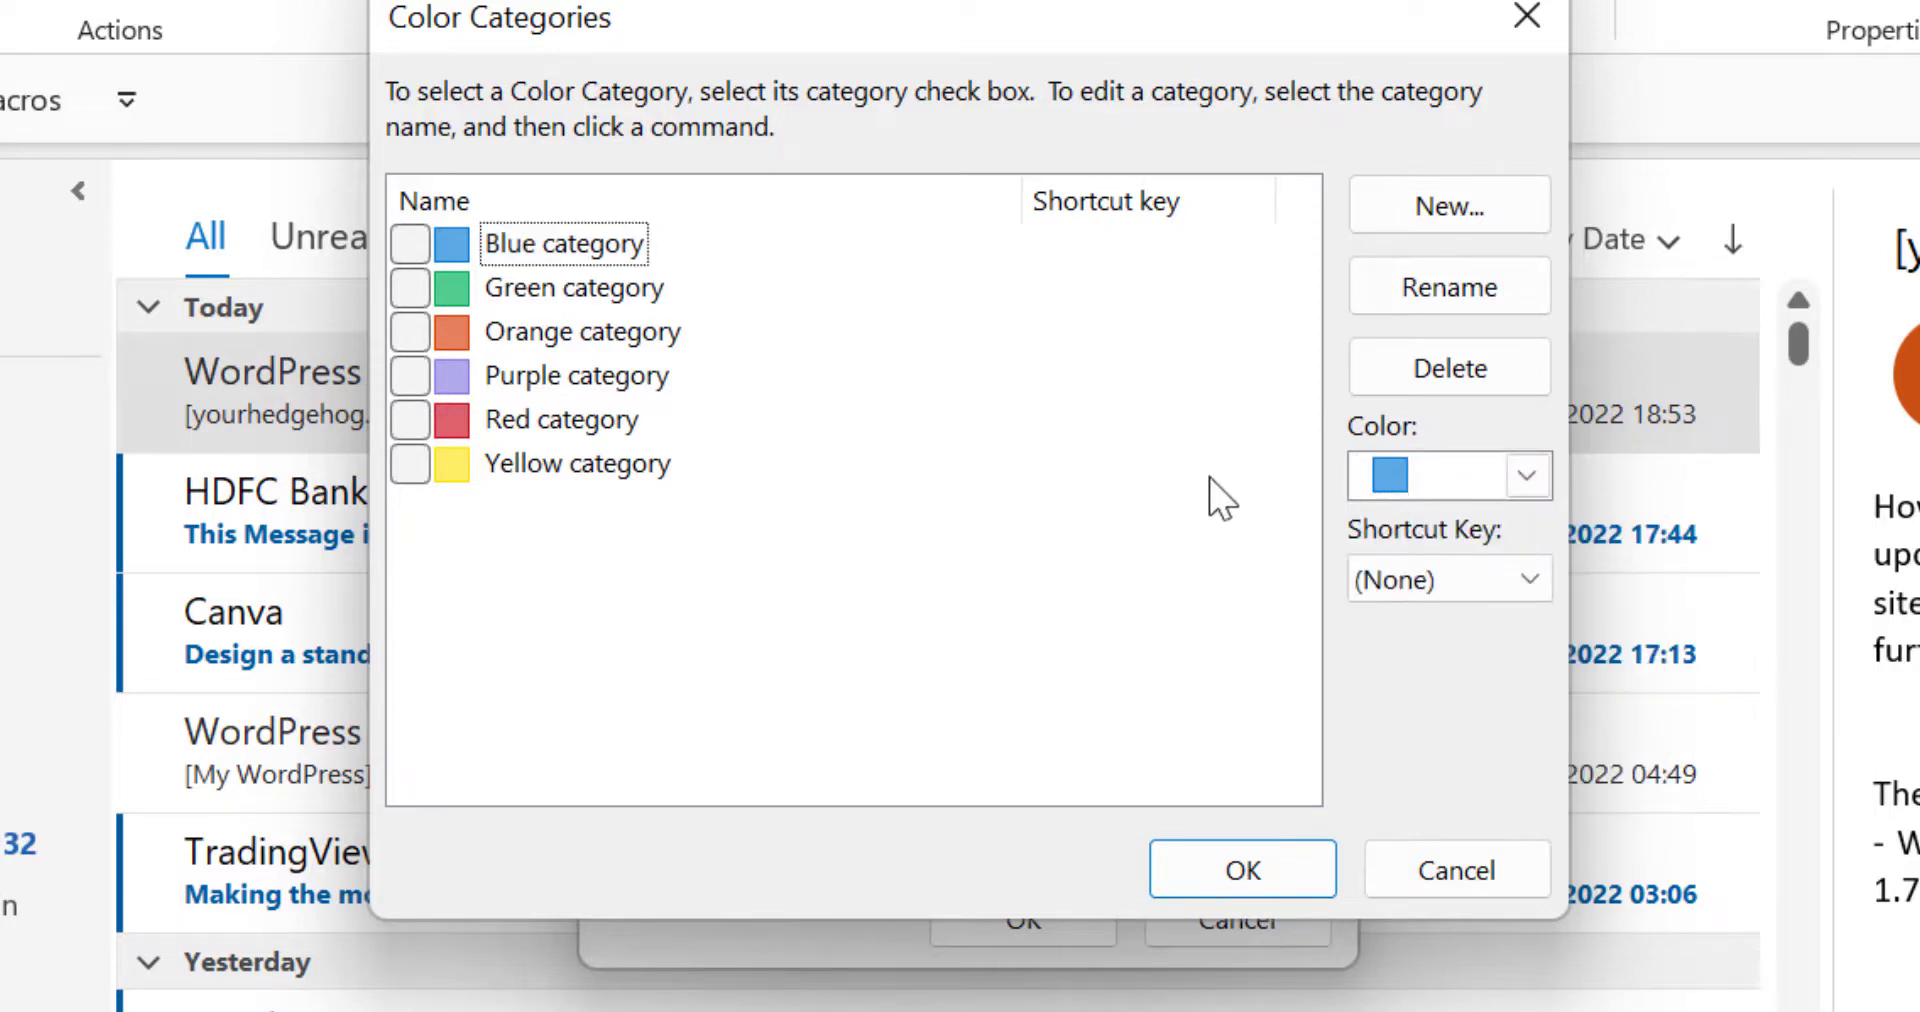
pyautogui.click(411, 245)
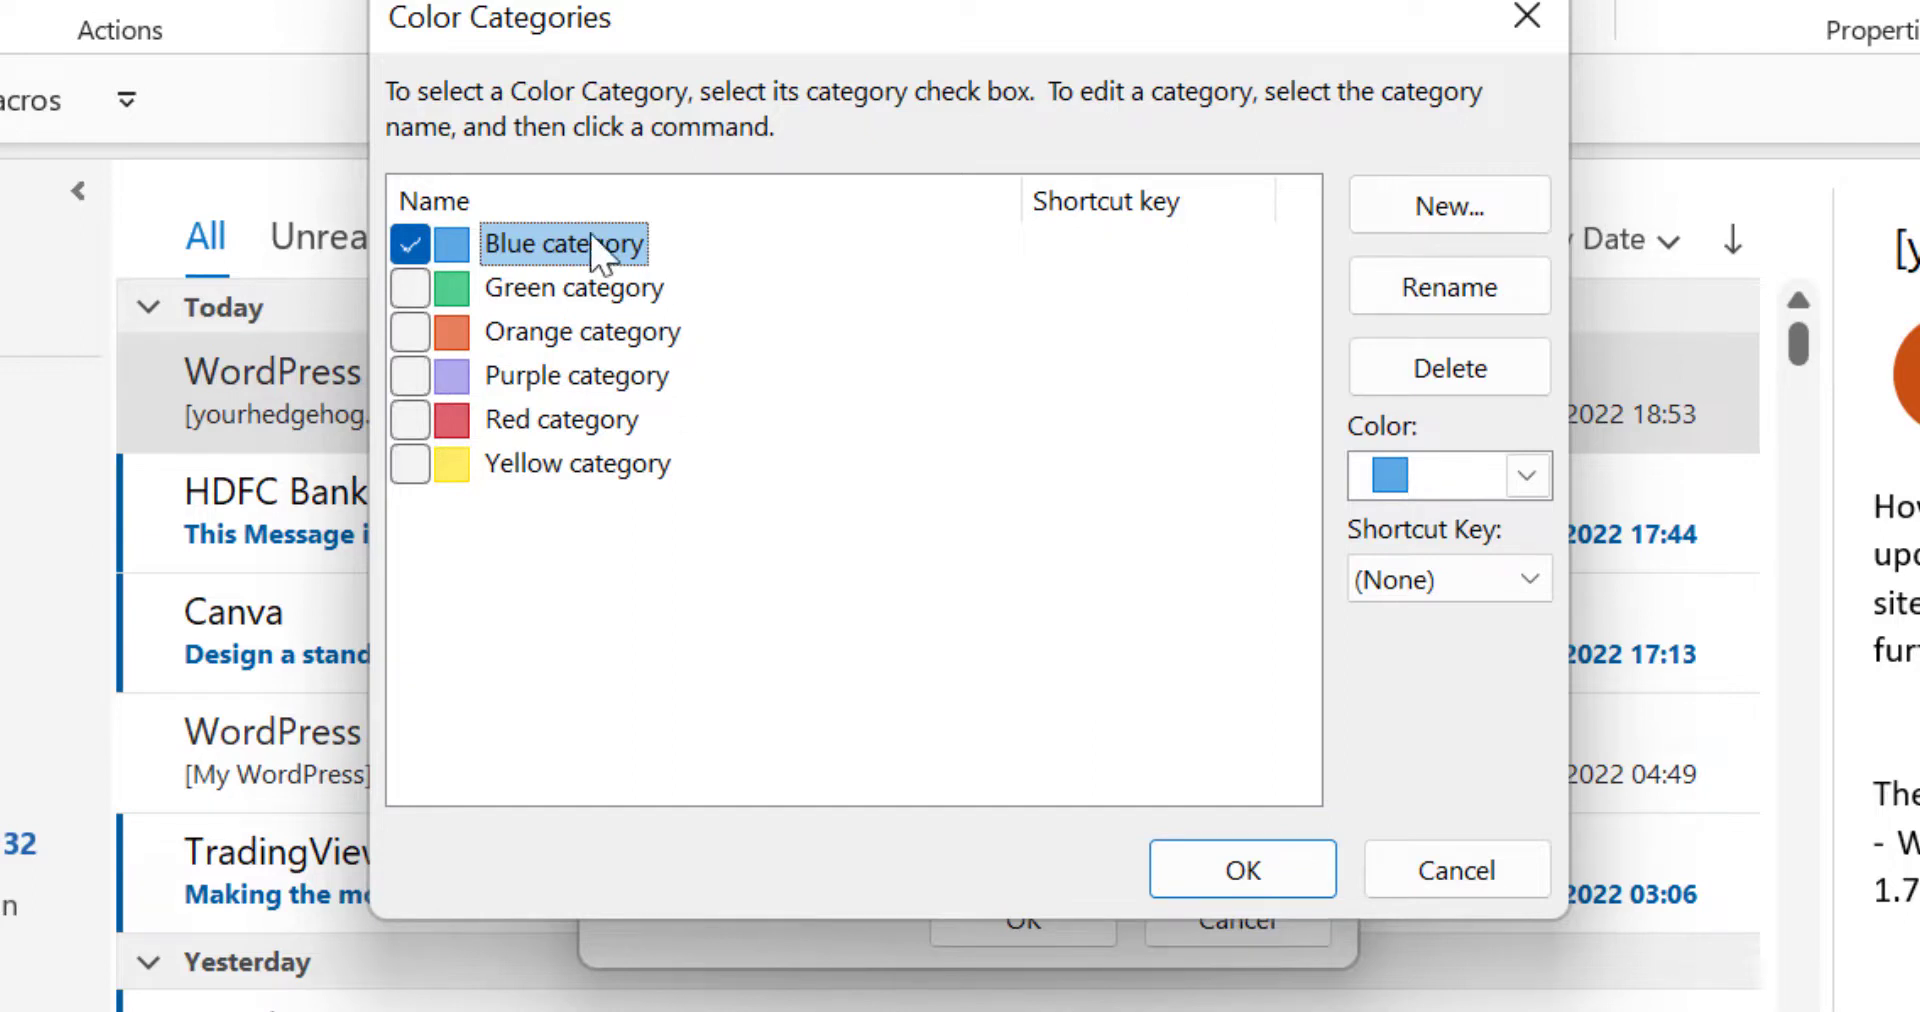
pyautogui.click(1243, 880)
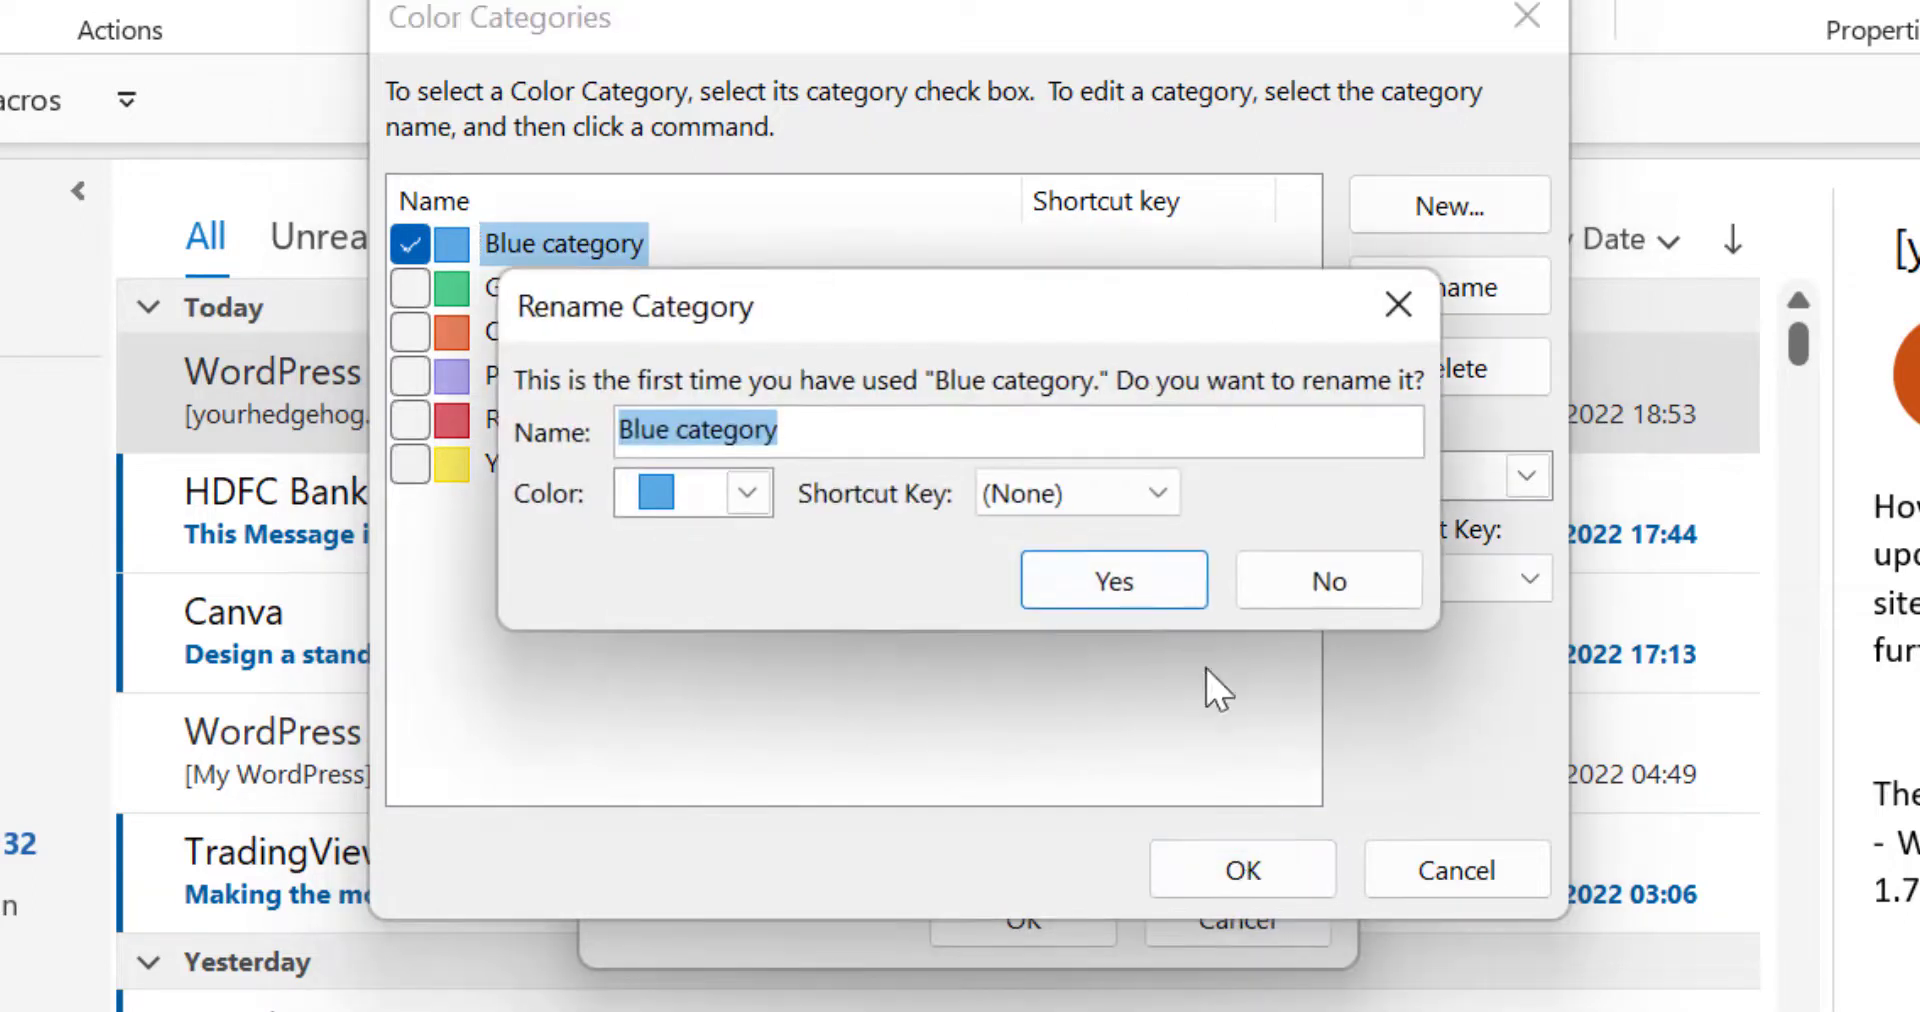
pyautogui.click(1093, 585)
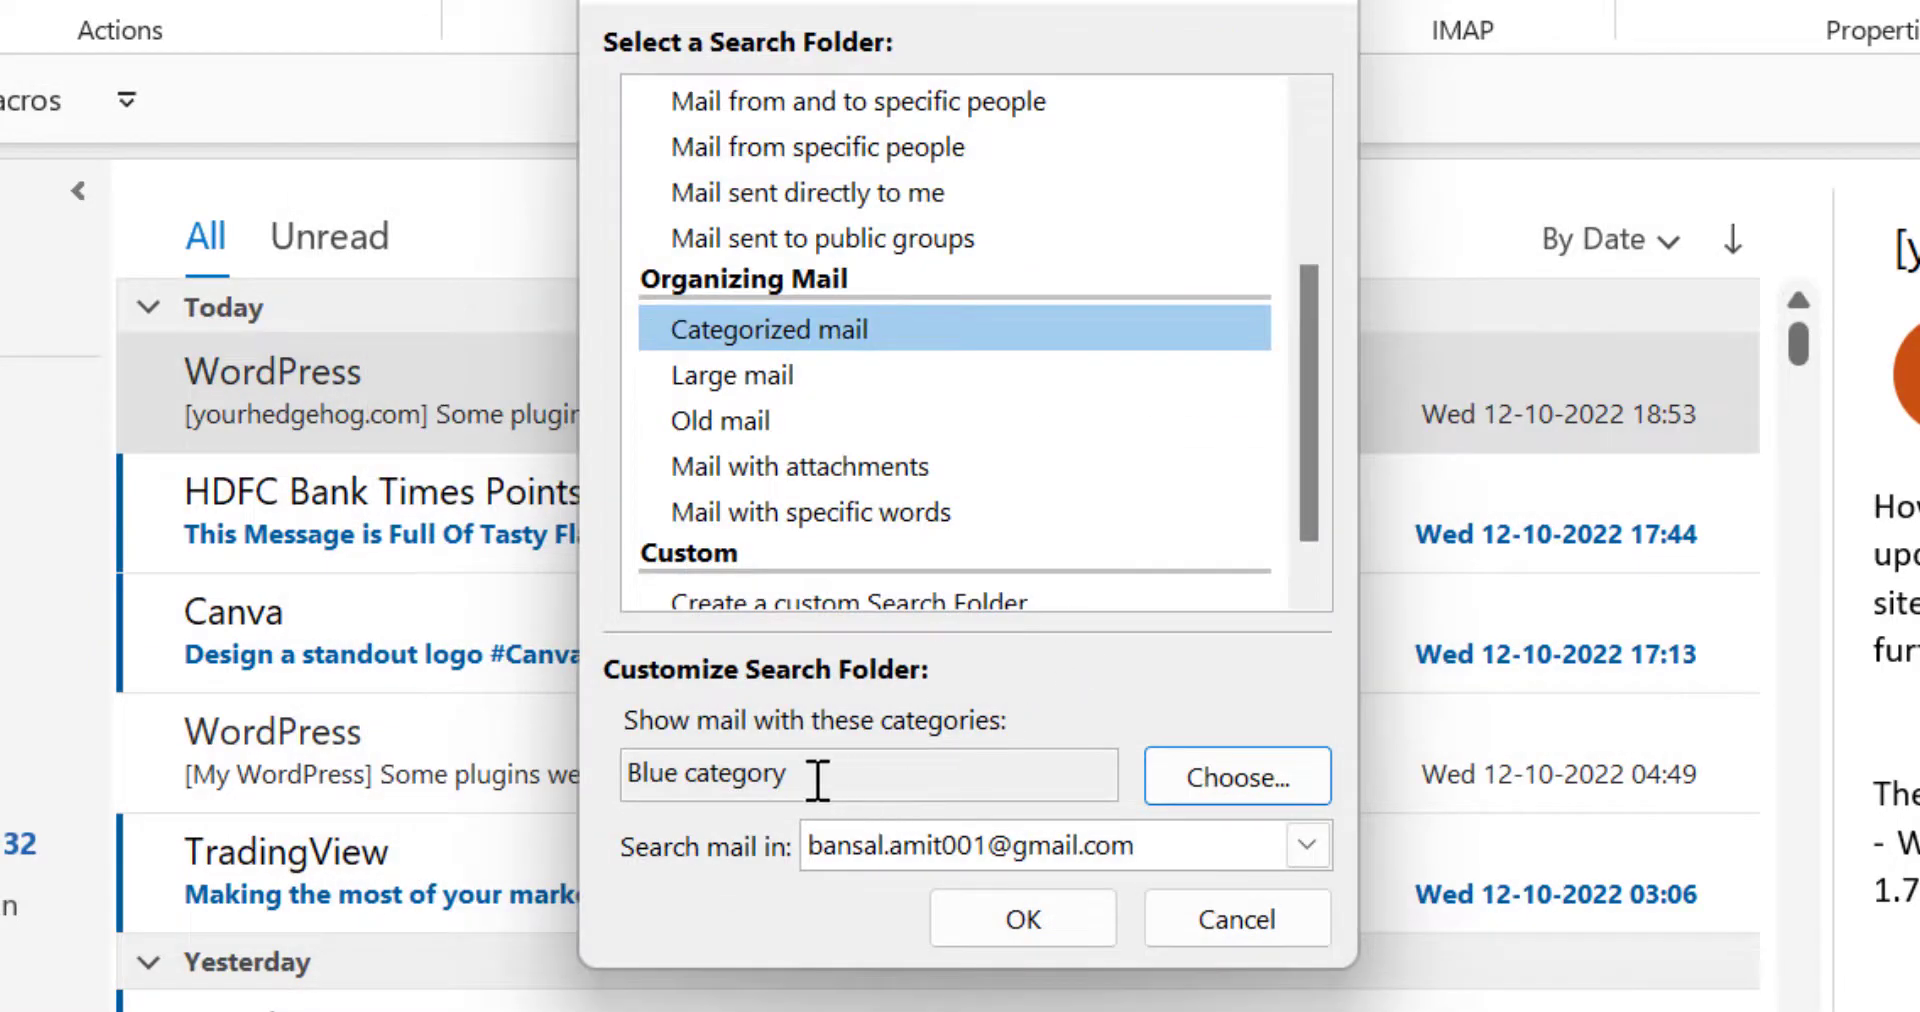
pyautogui.click(1035, 922)
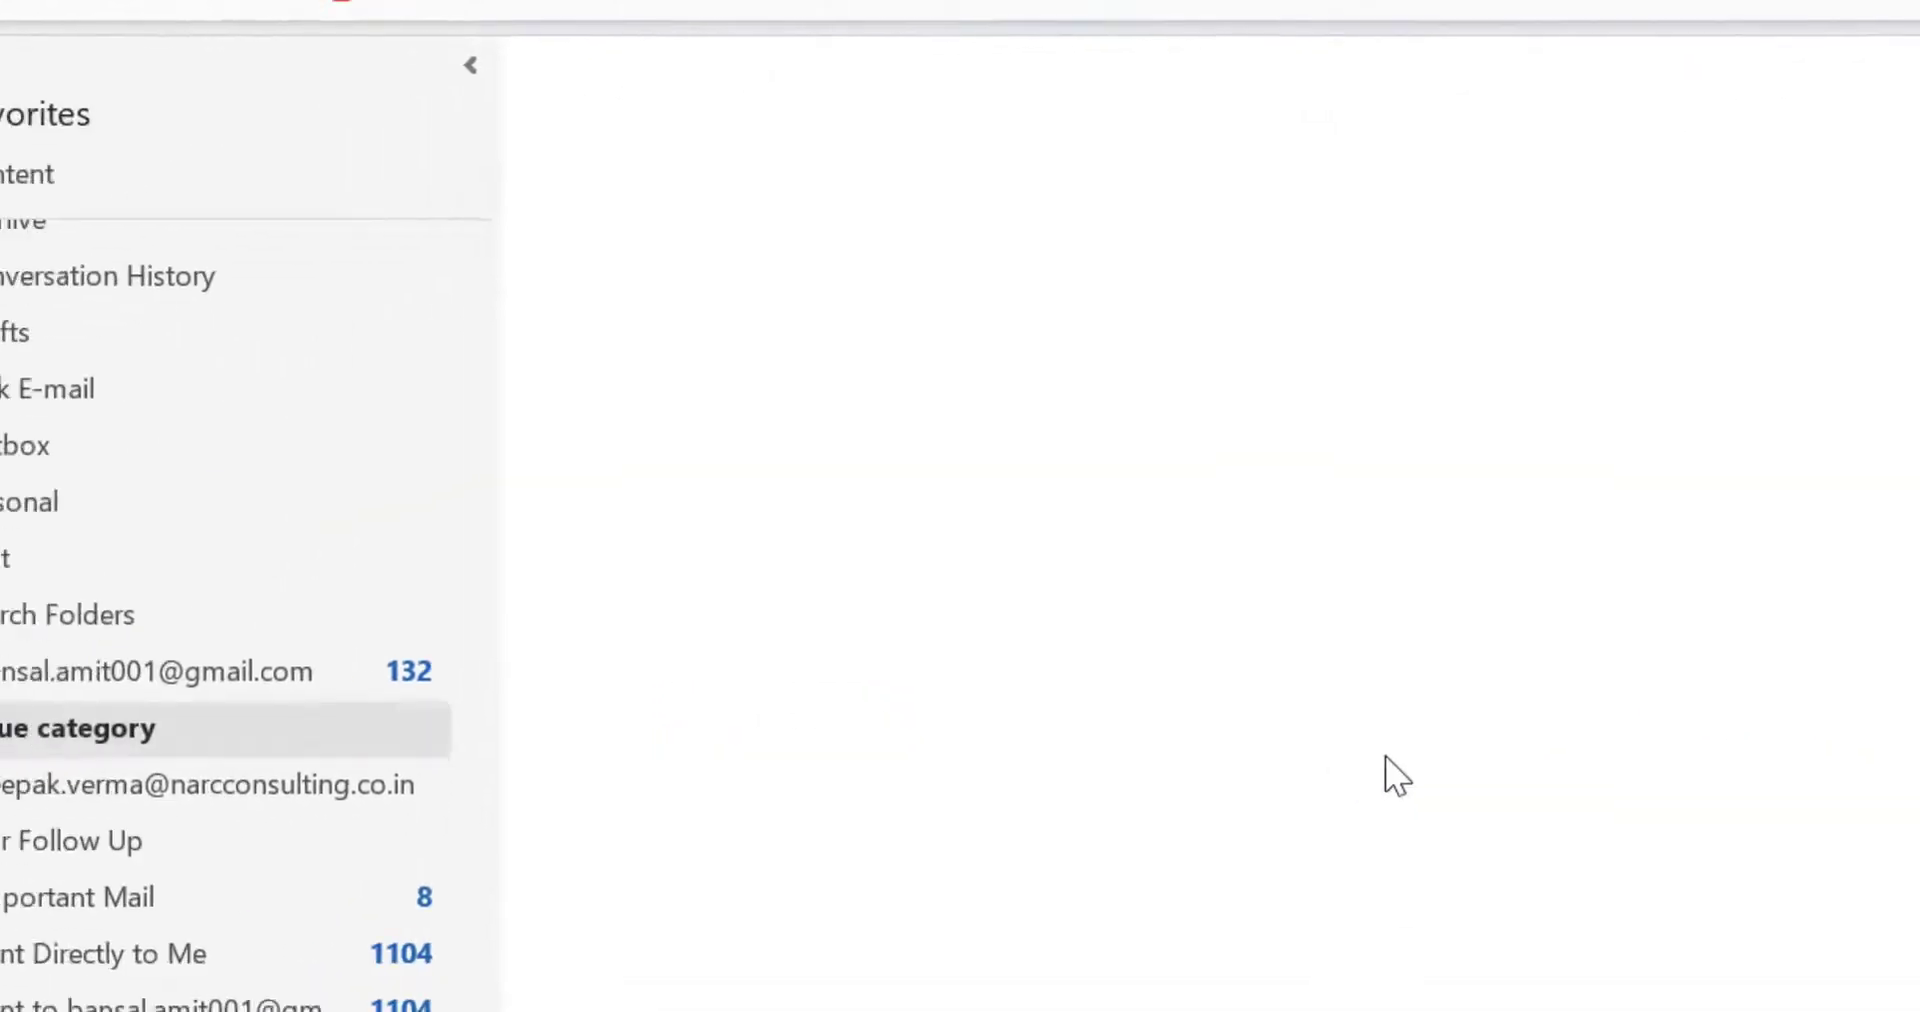
pyautogui.click(207, 650)
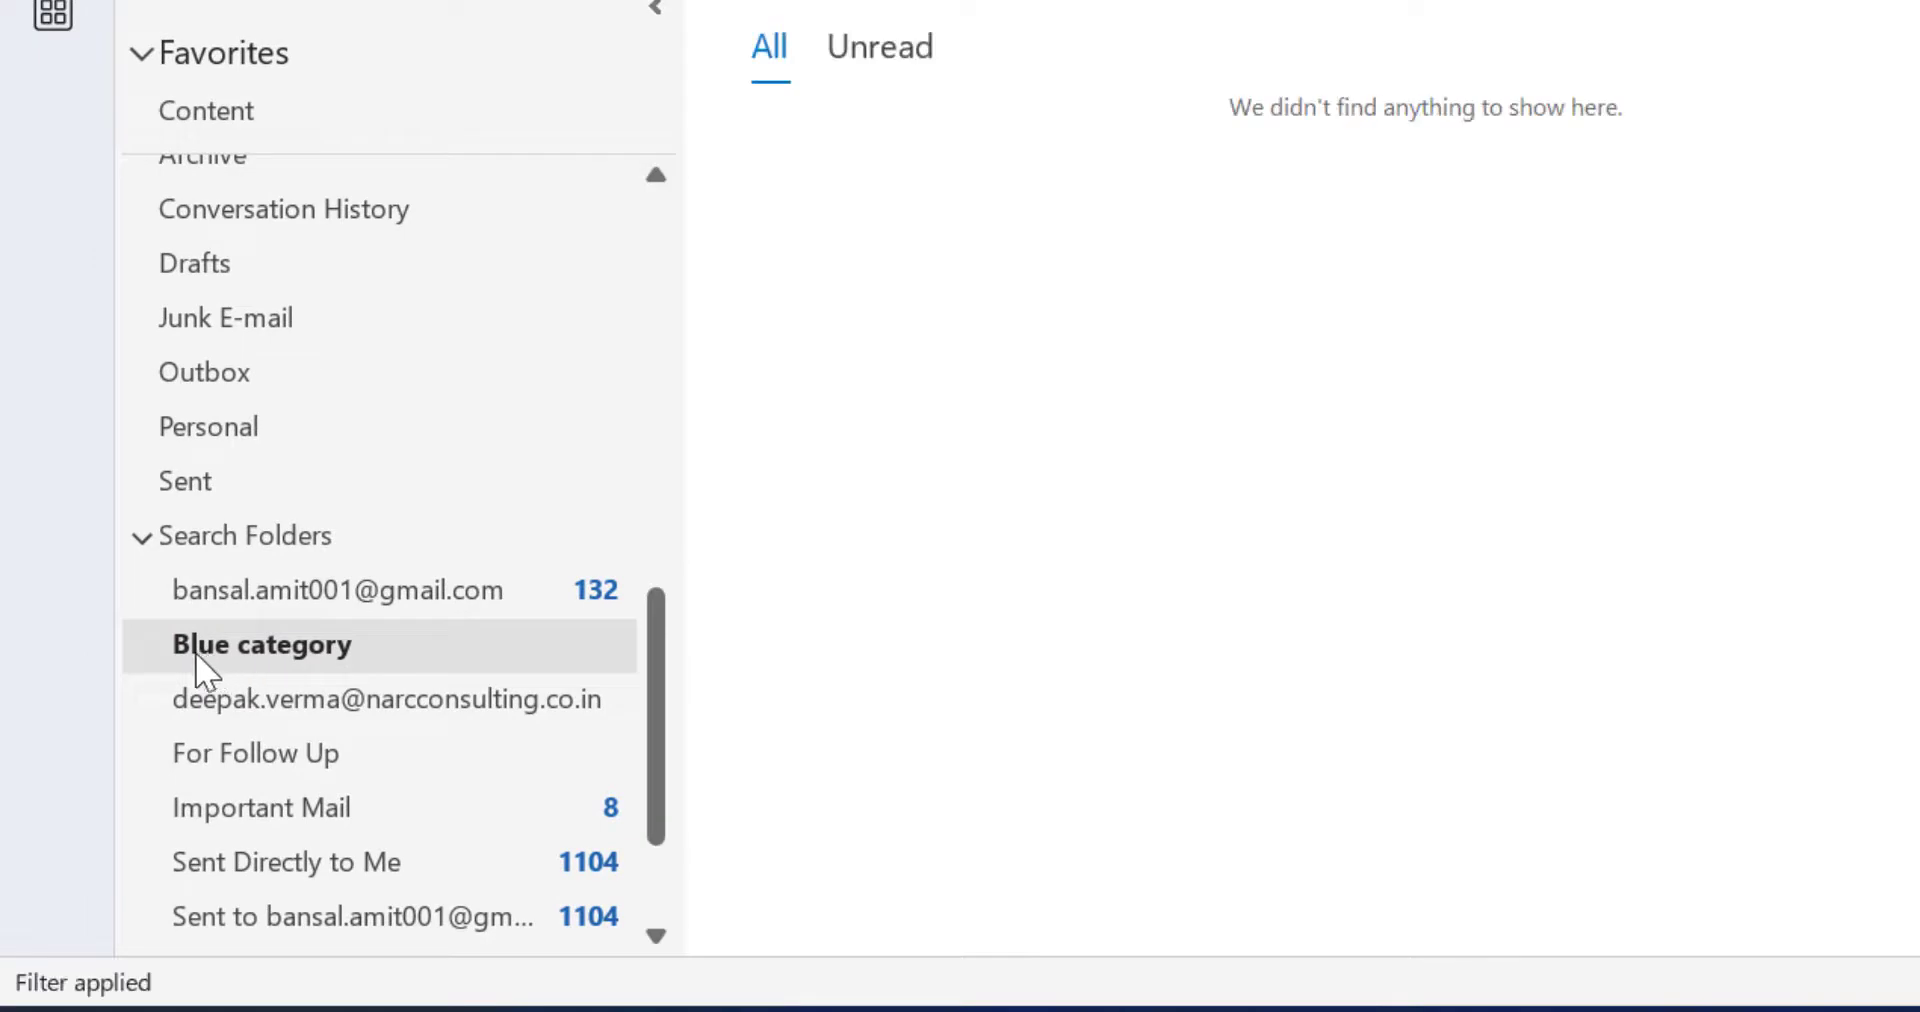
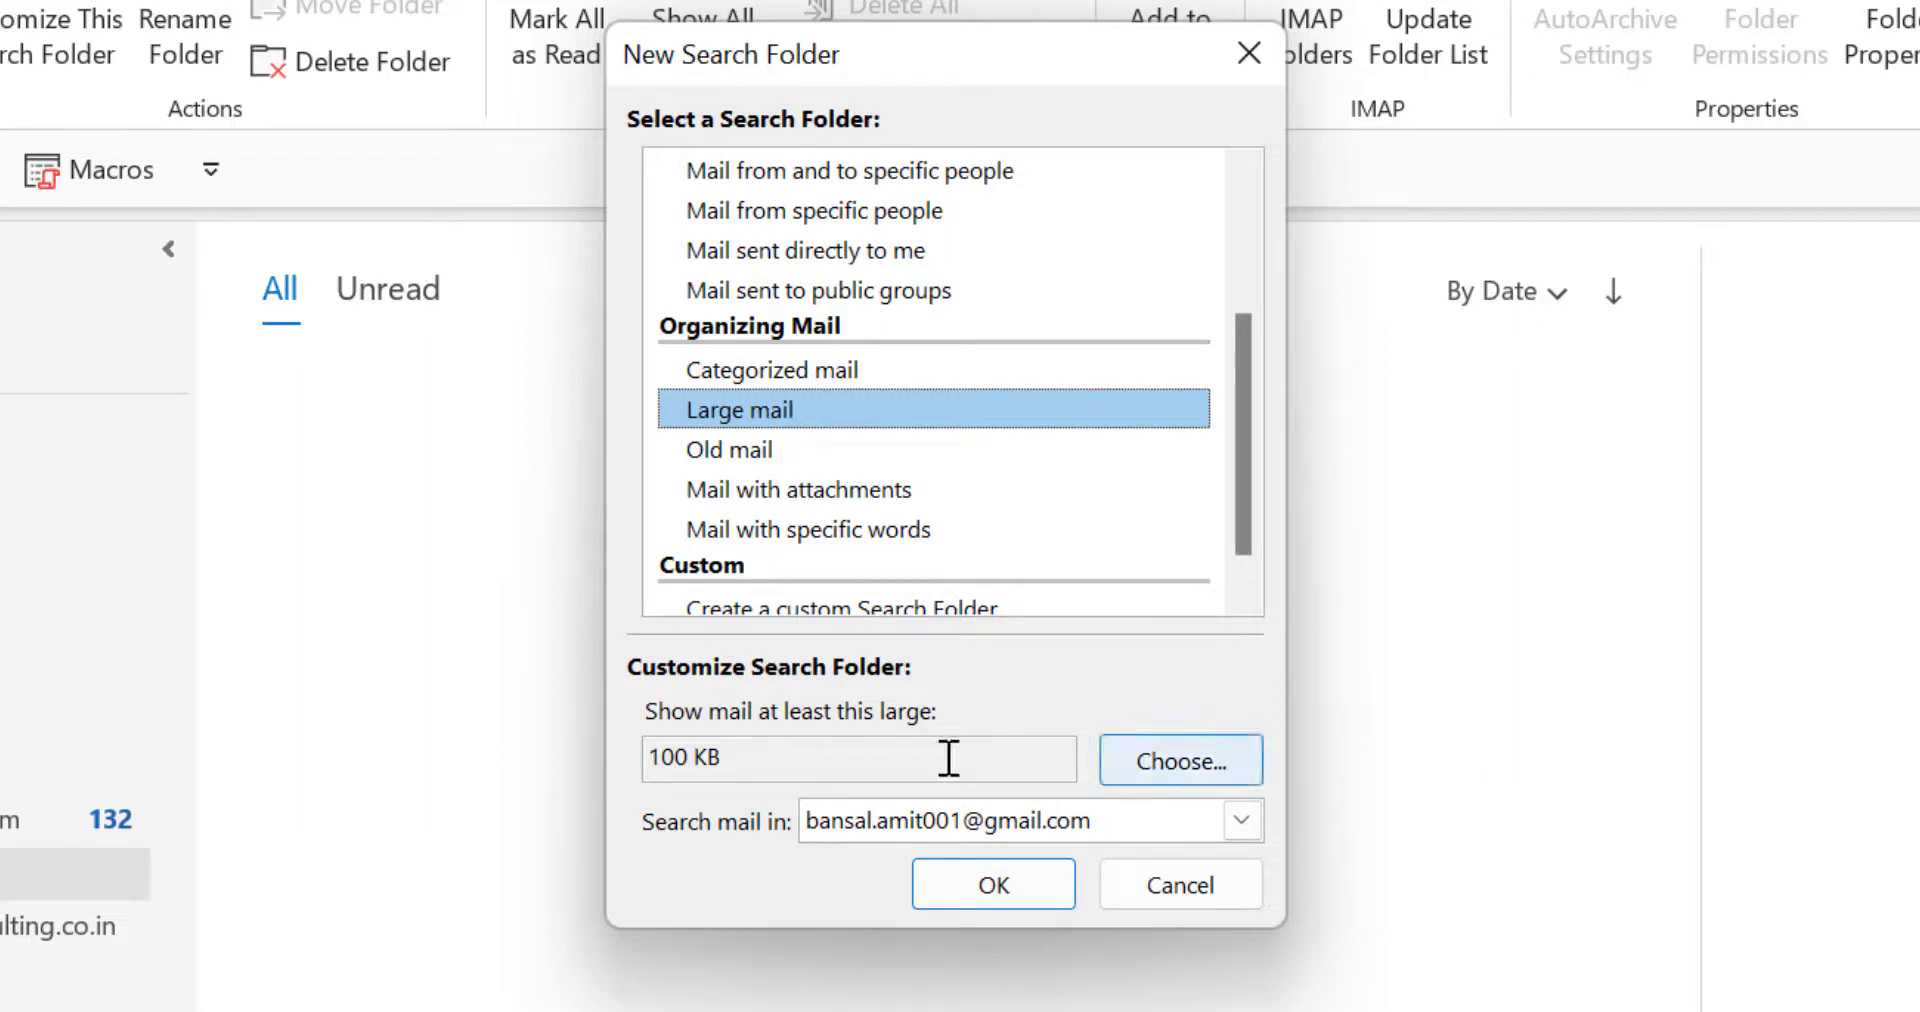
# Step: Set the large mail search folder's size limit to 110 KB, create the folder and look through its messages
pyautogui.click(1160, 780)
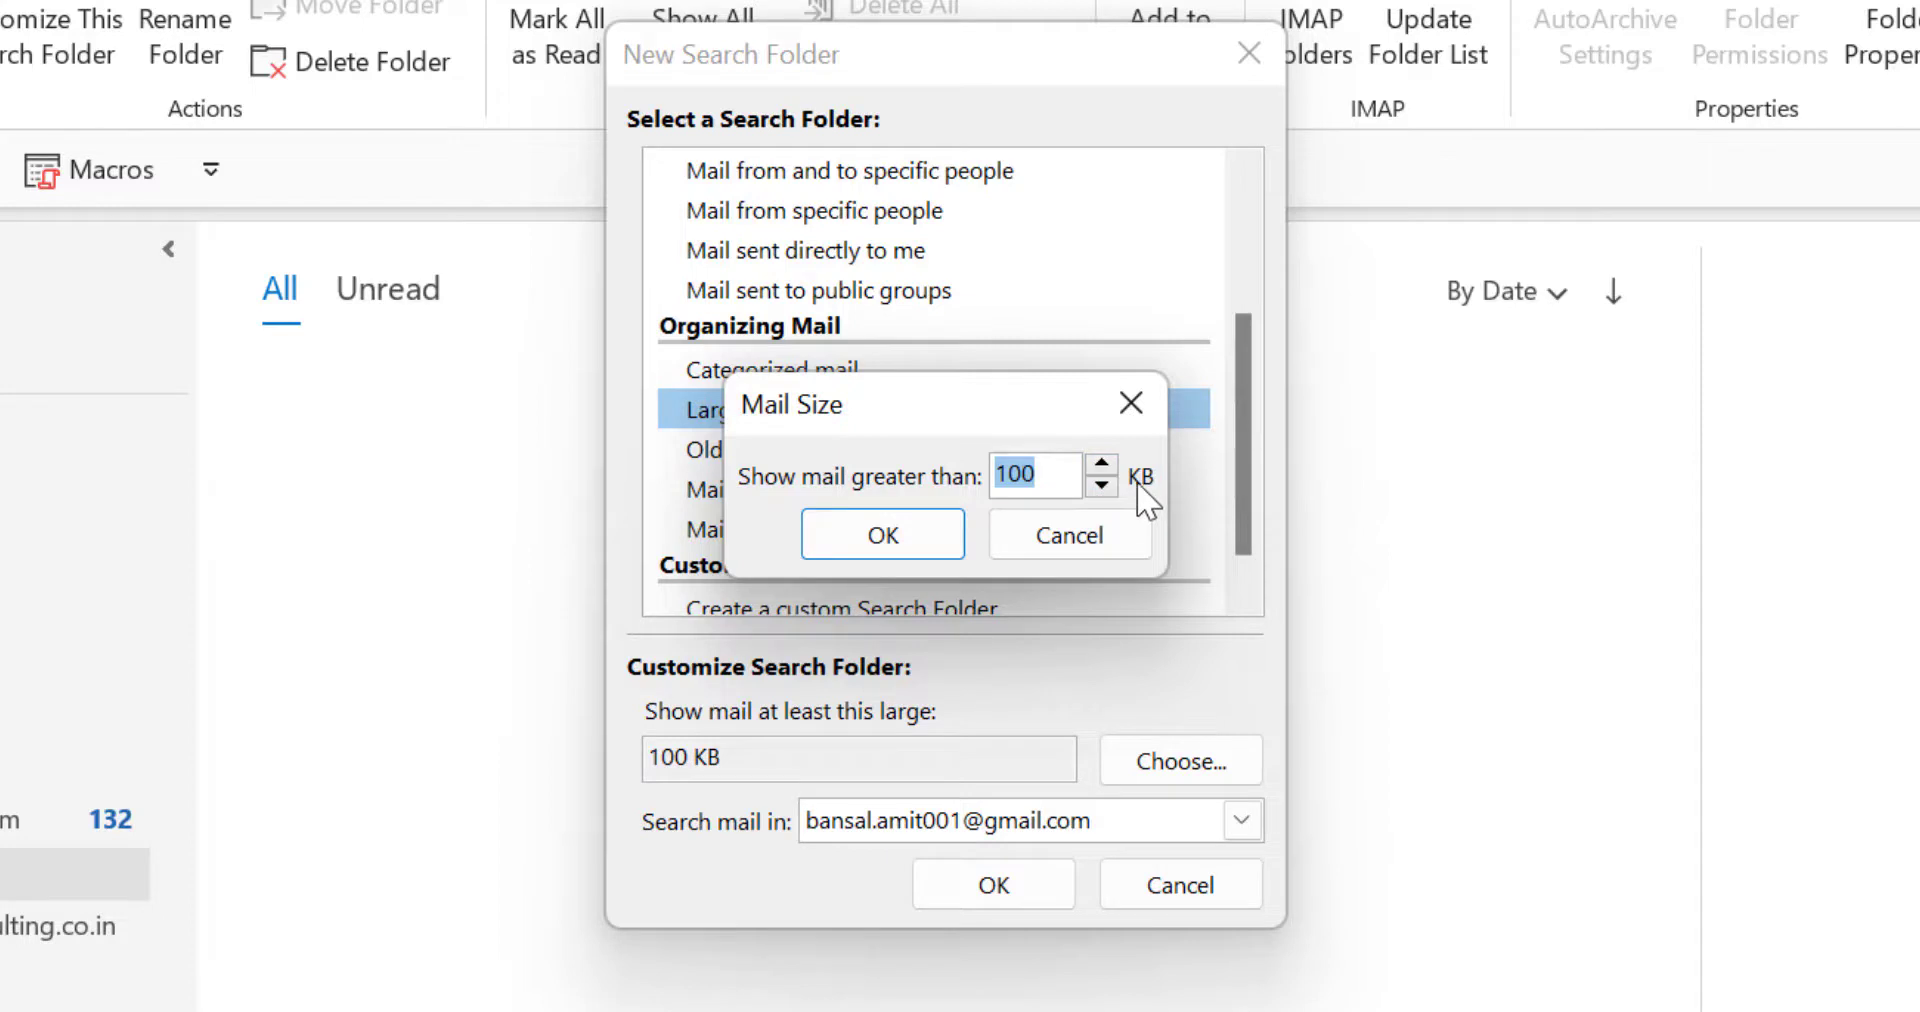
pyautogui.click(1110, 464)
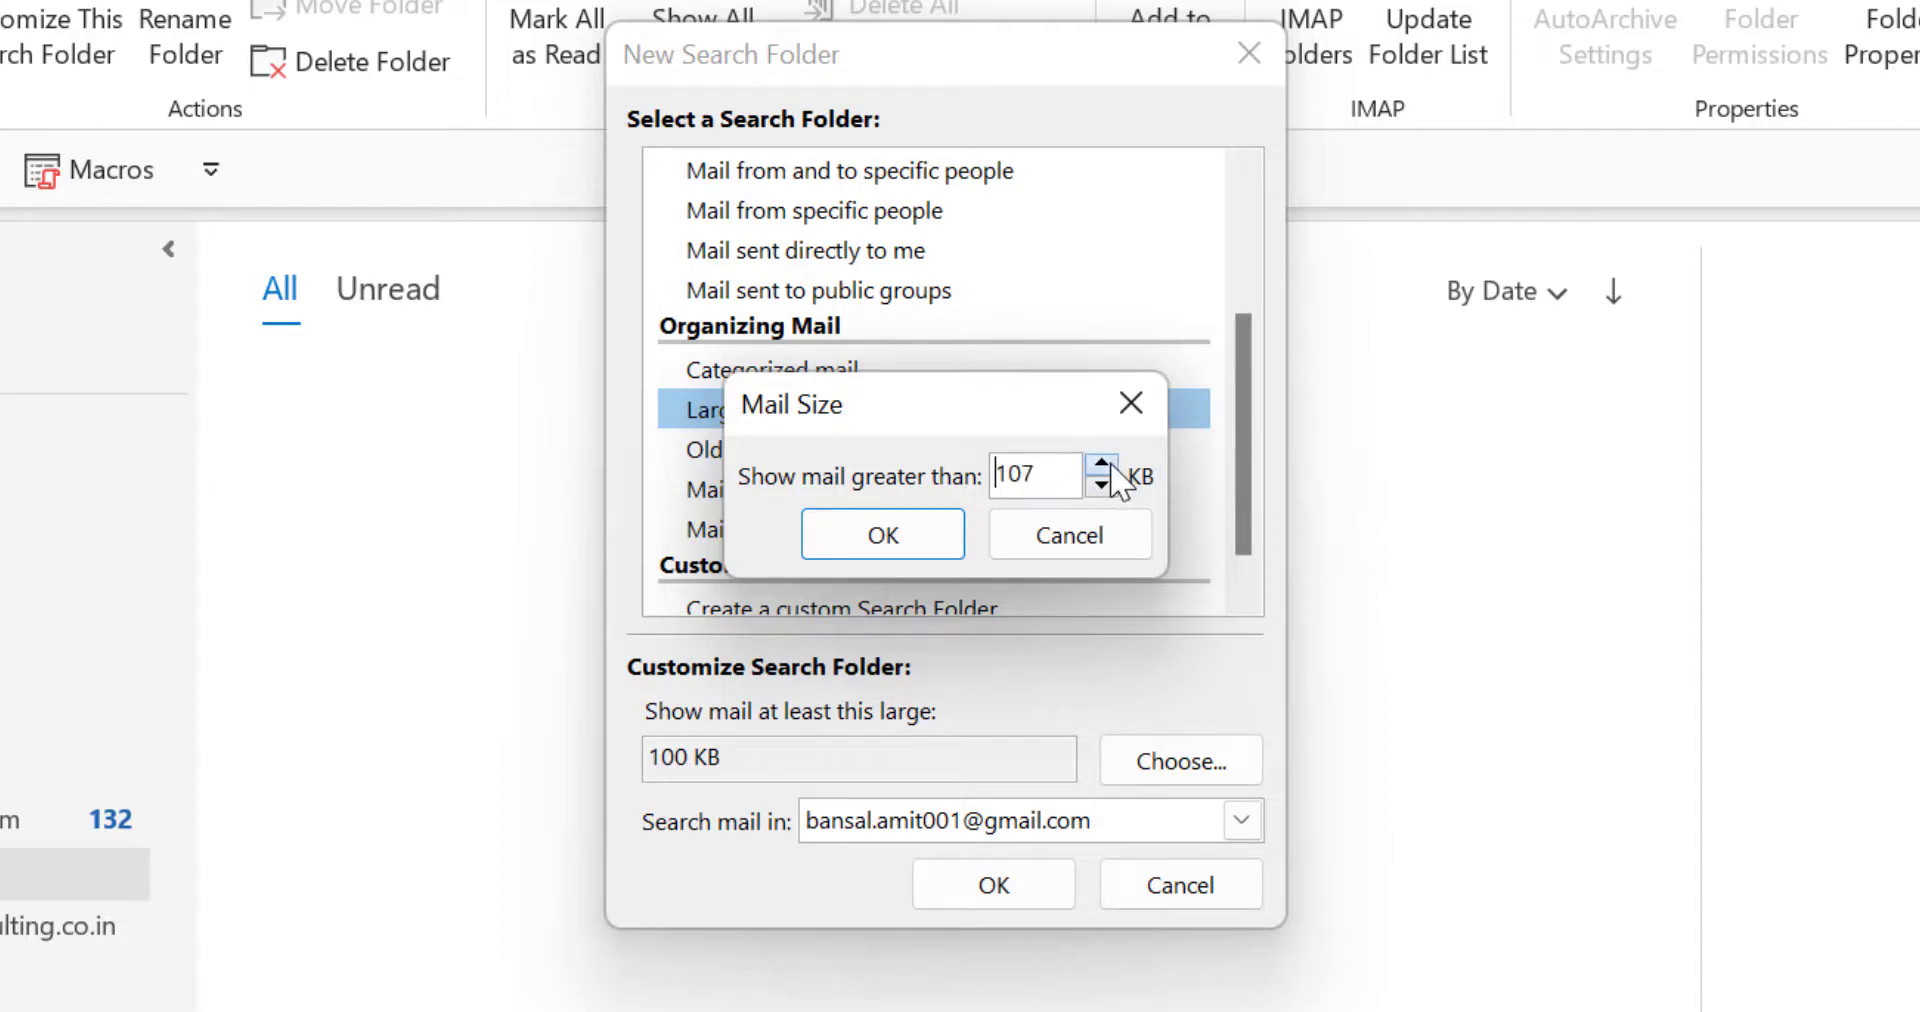
pyautogui.click(1110, 464)
pyautogui.click(1103, 487)
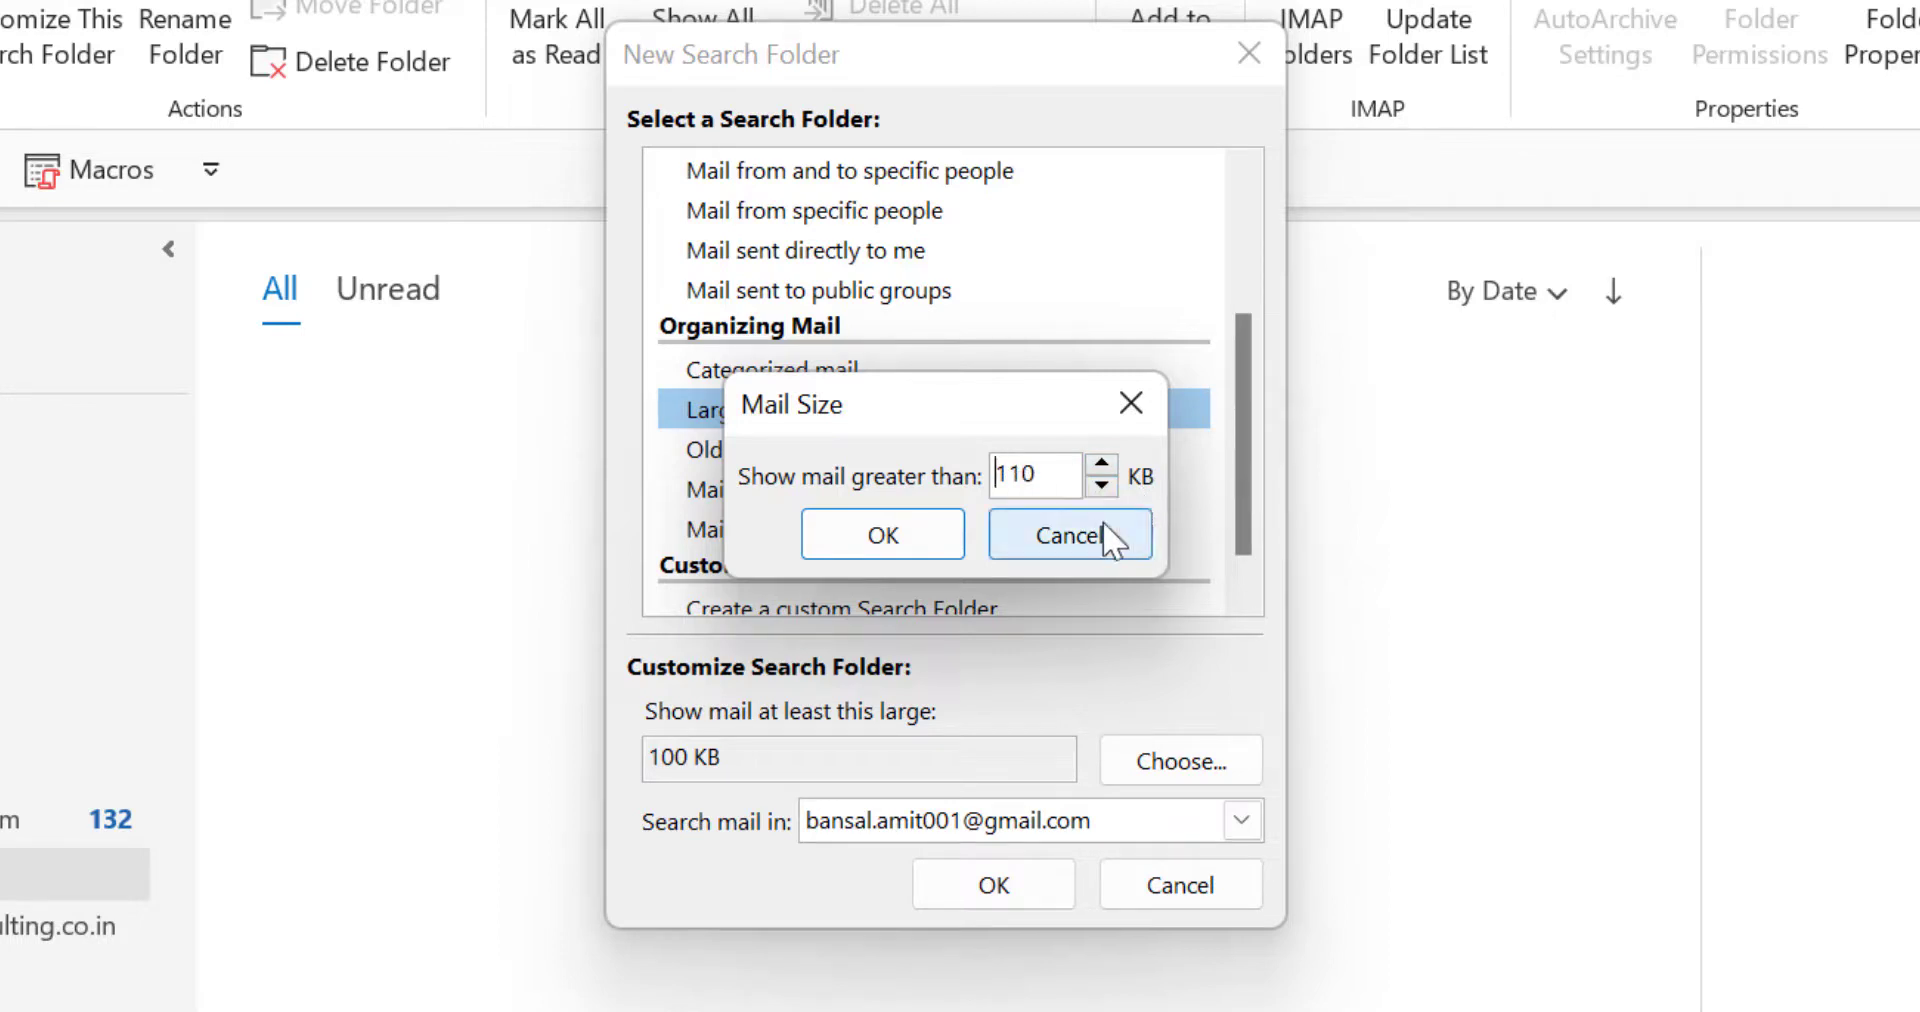
pyautogui.click(865, 535)
pyautogui.moveTo(760, 756); pyautogui.dragTo(594, 760)
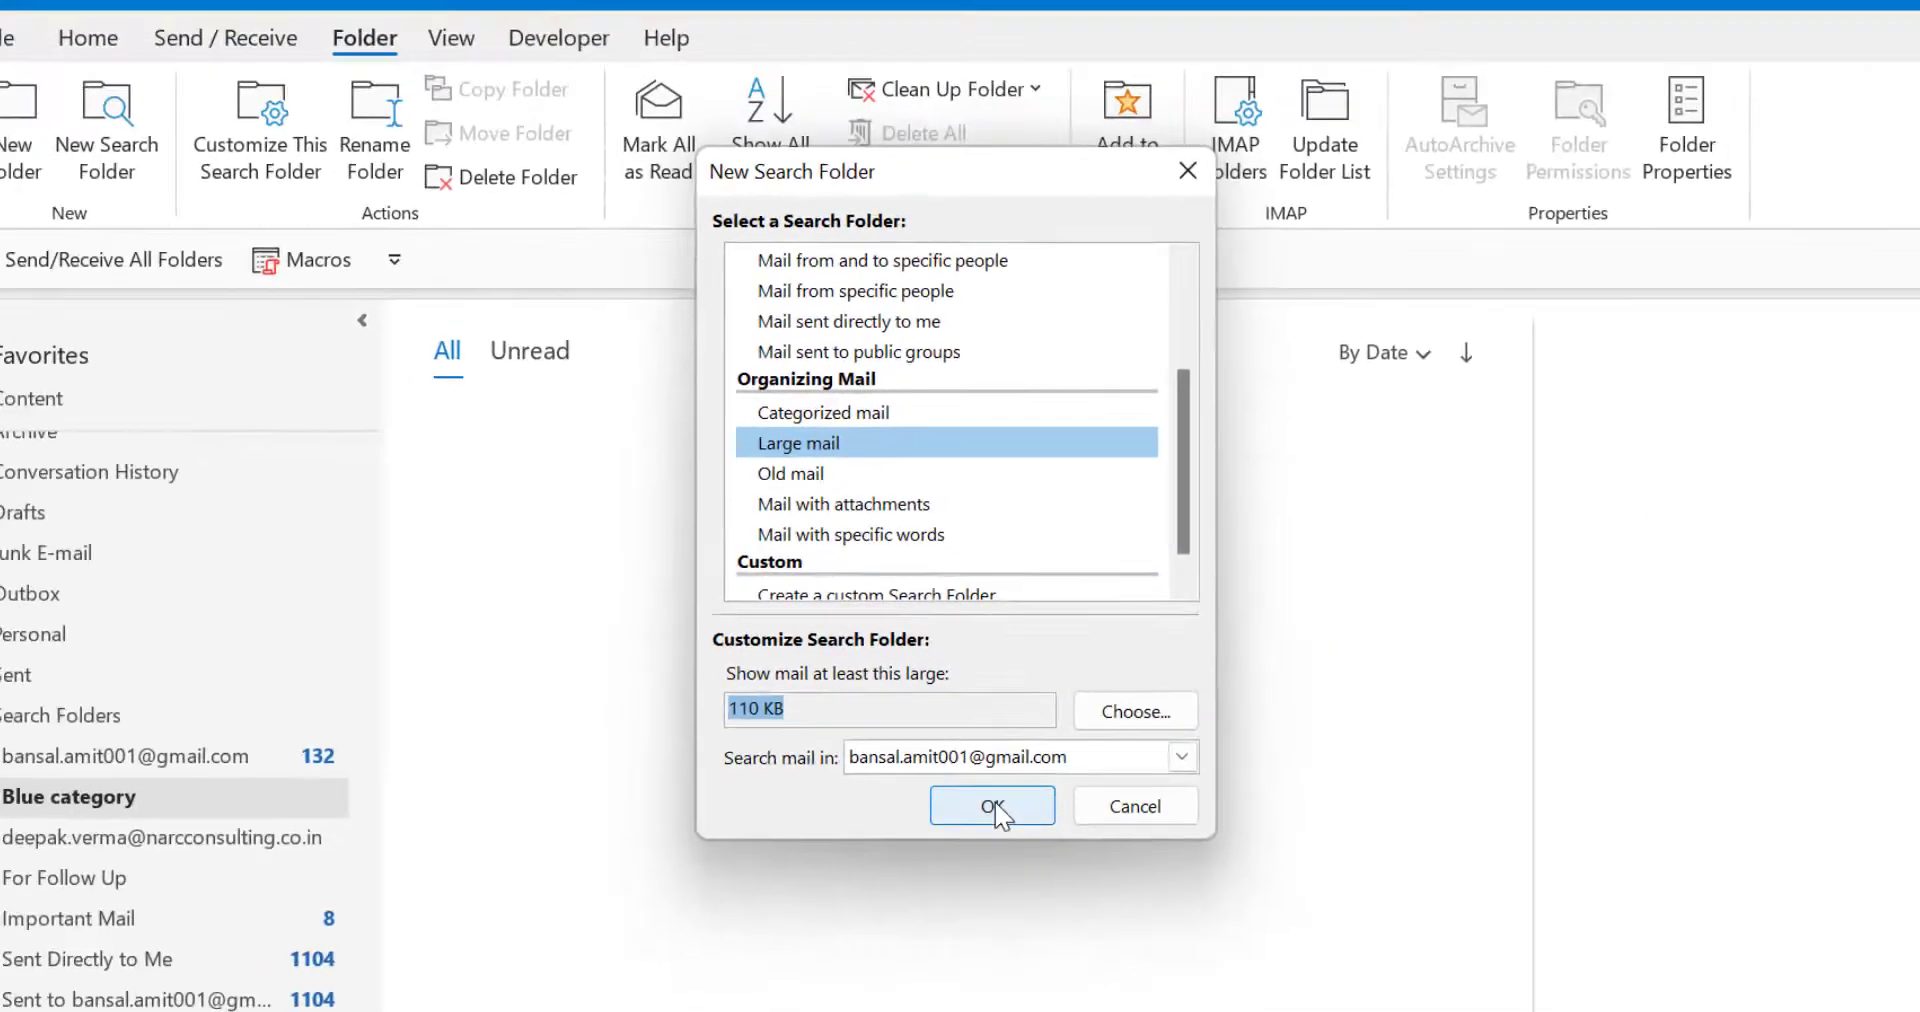
pyautogui.click(996, 888)
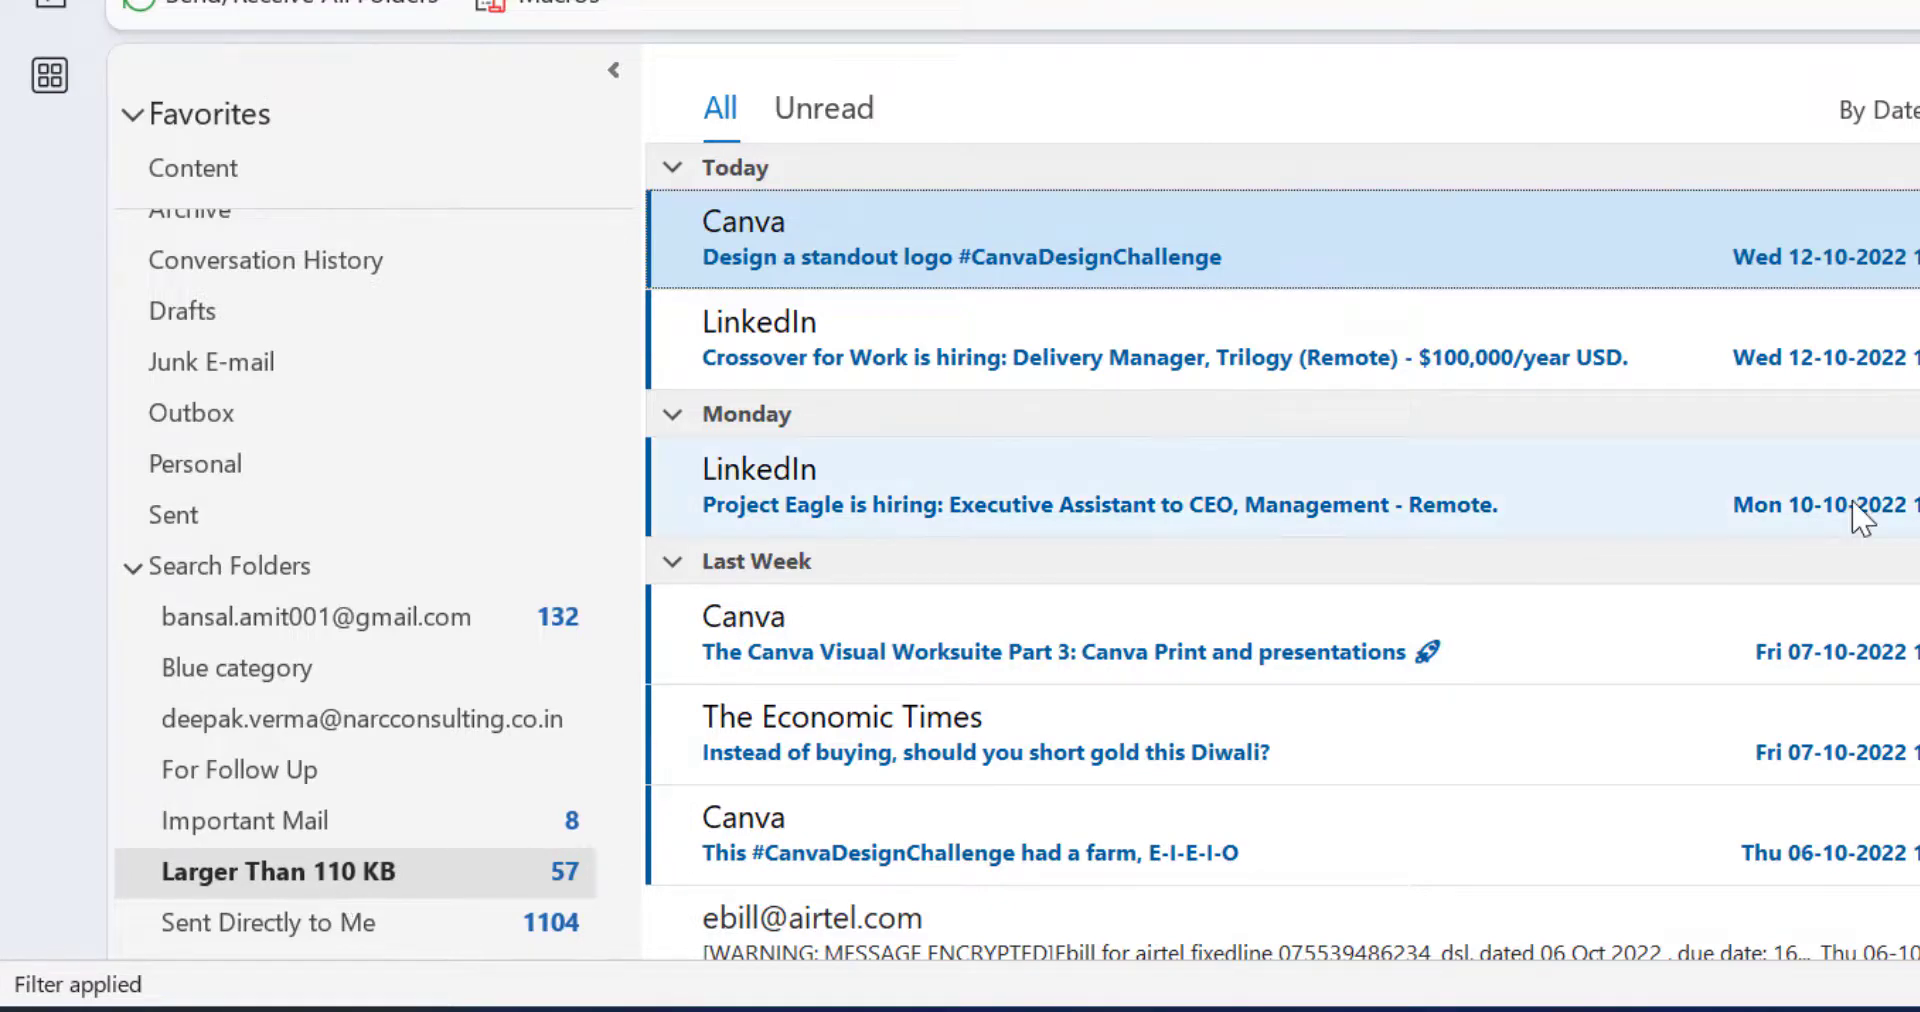
pyautogui.scroll(-2, 1420, 584)
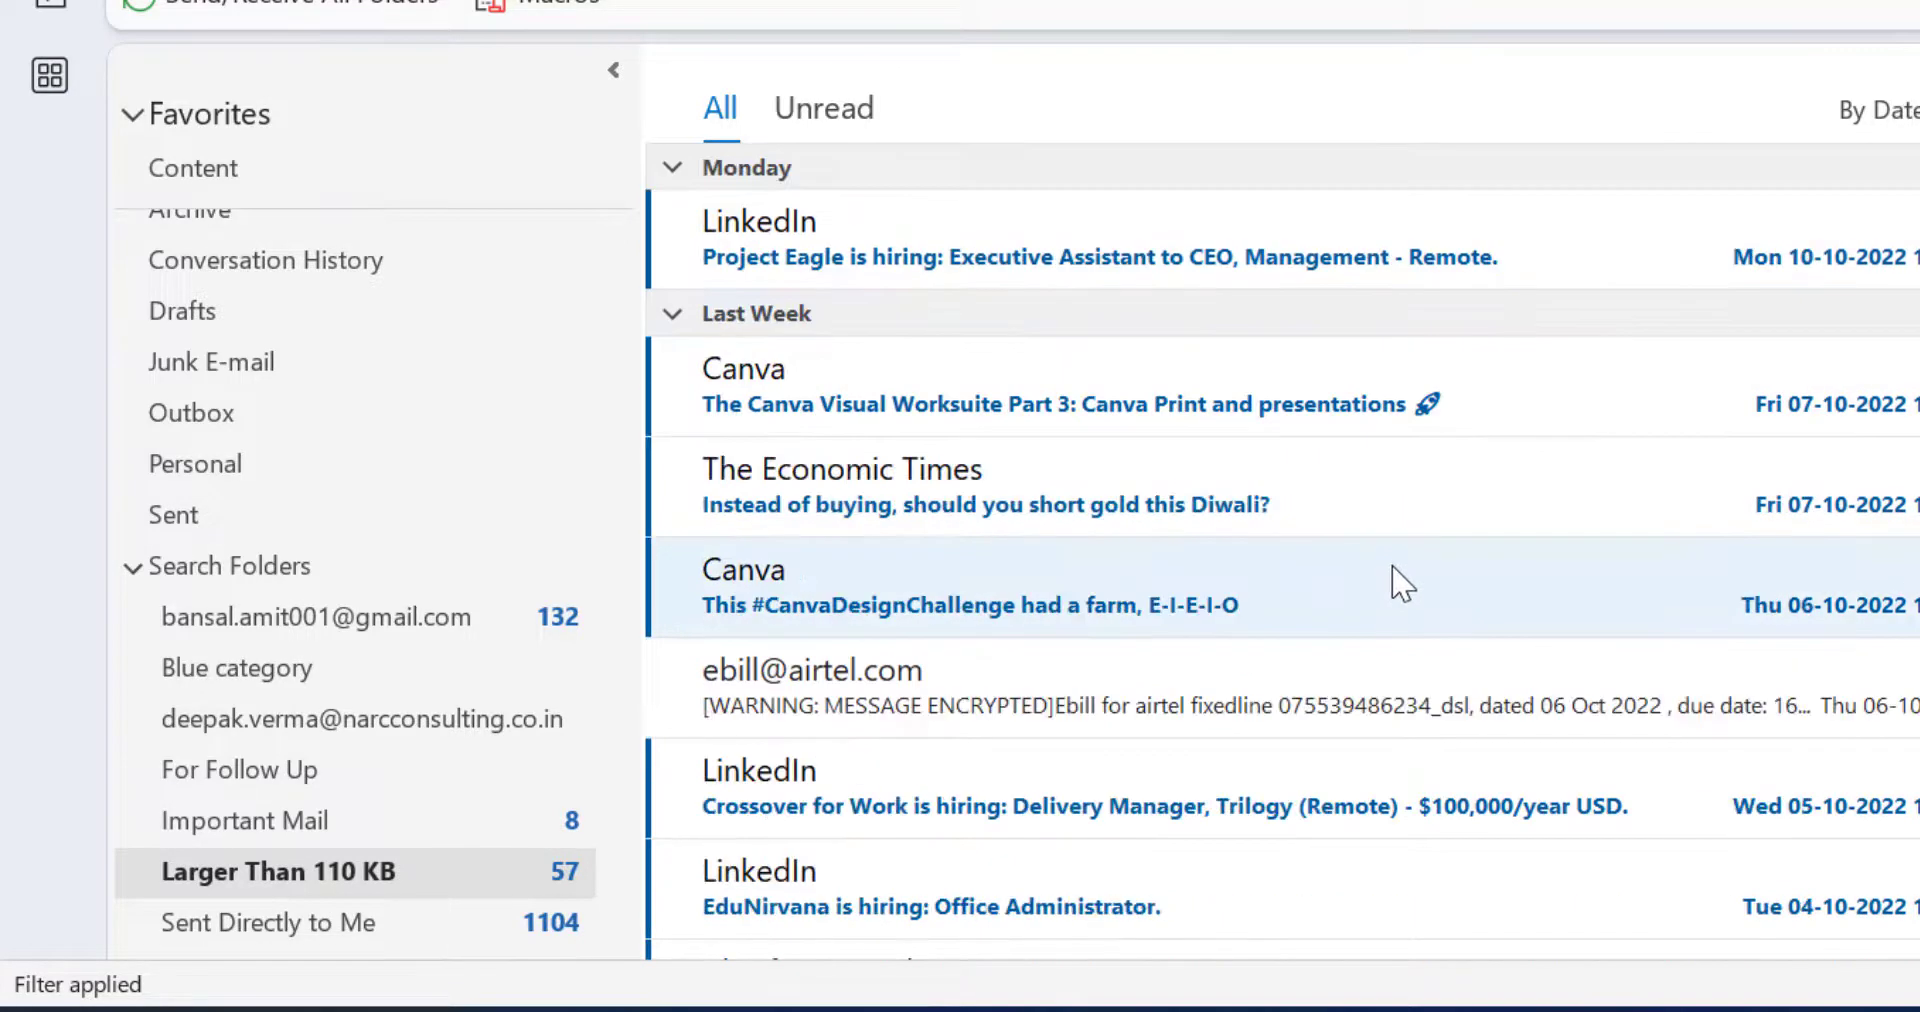
pyautogui.scroll(-1, 1397, 583)
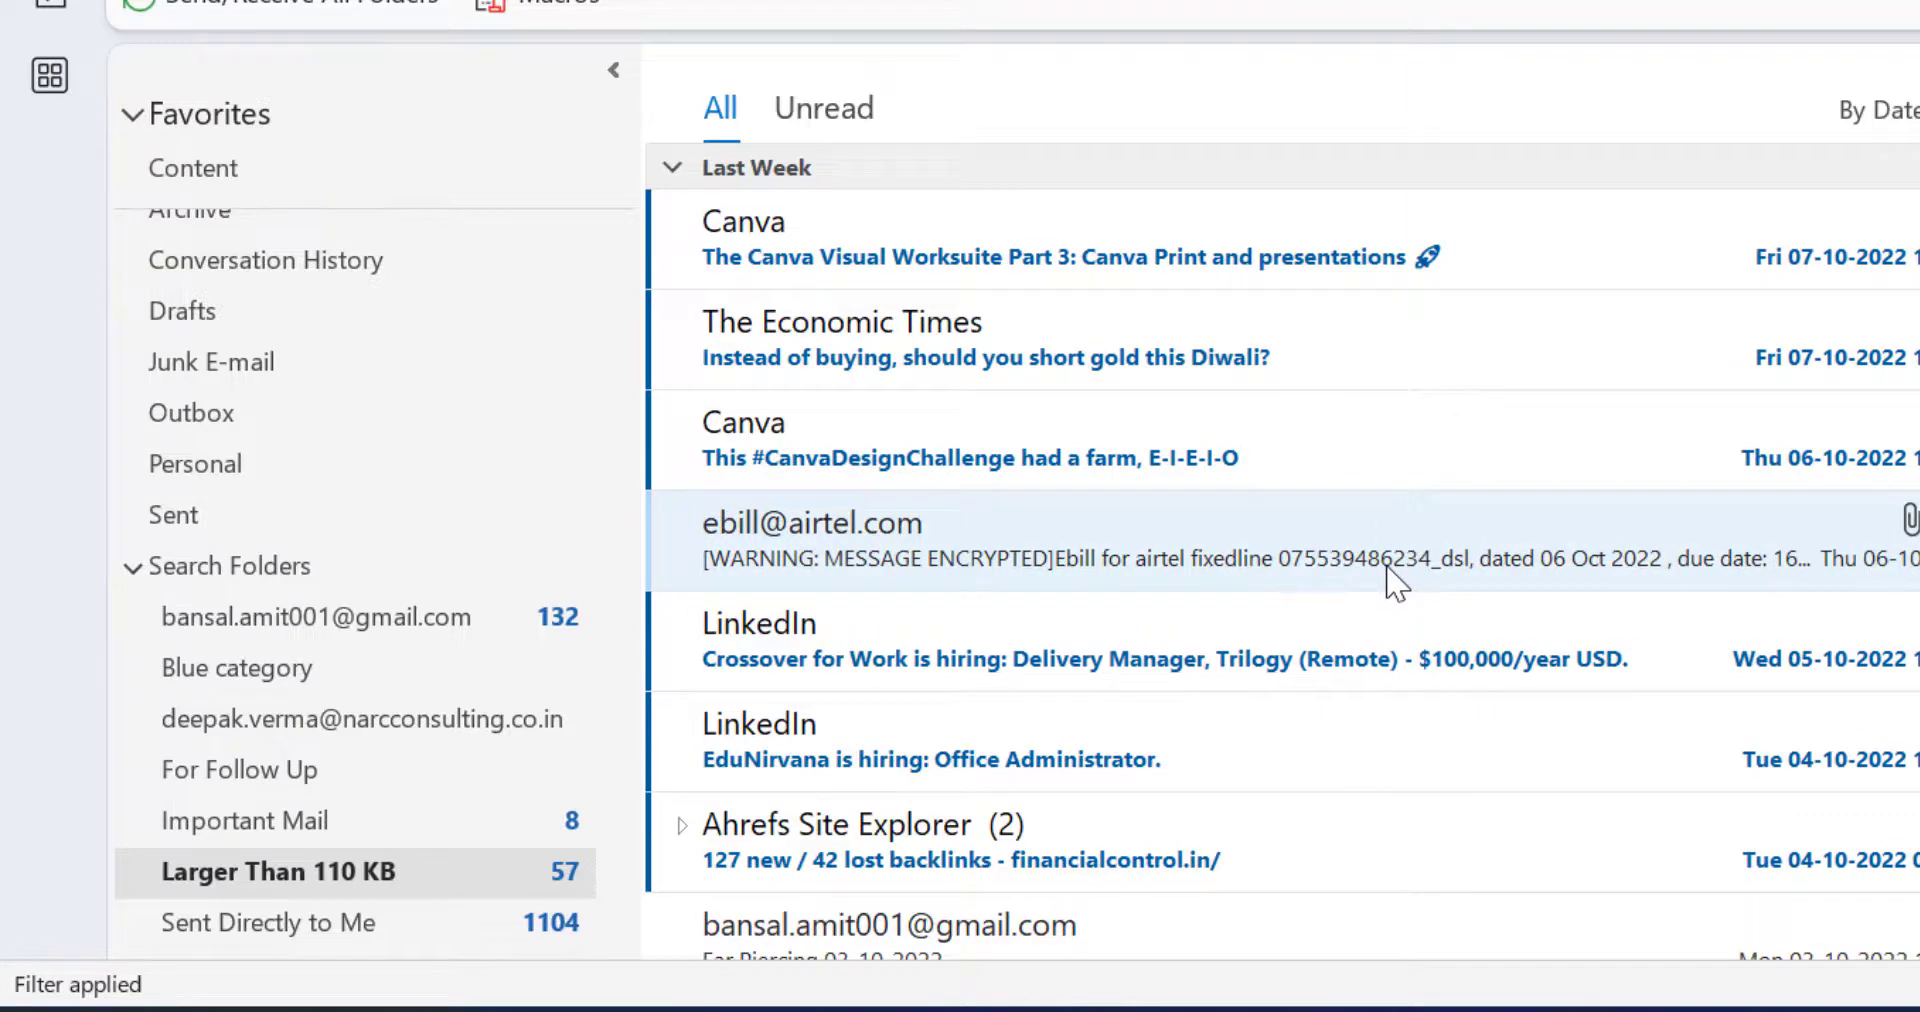
pyautogui.scroll(3, 1397, 583)
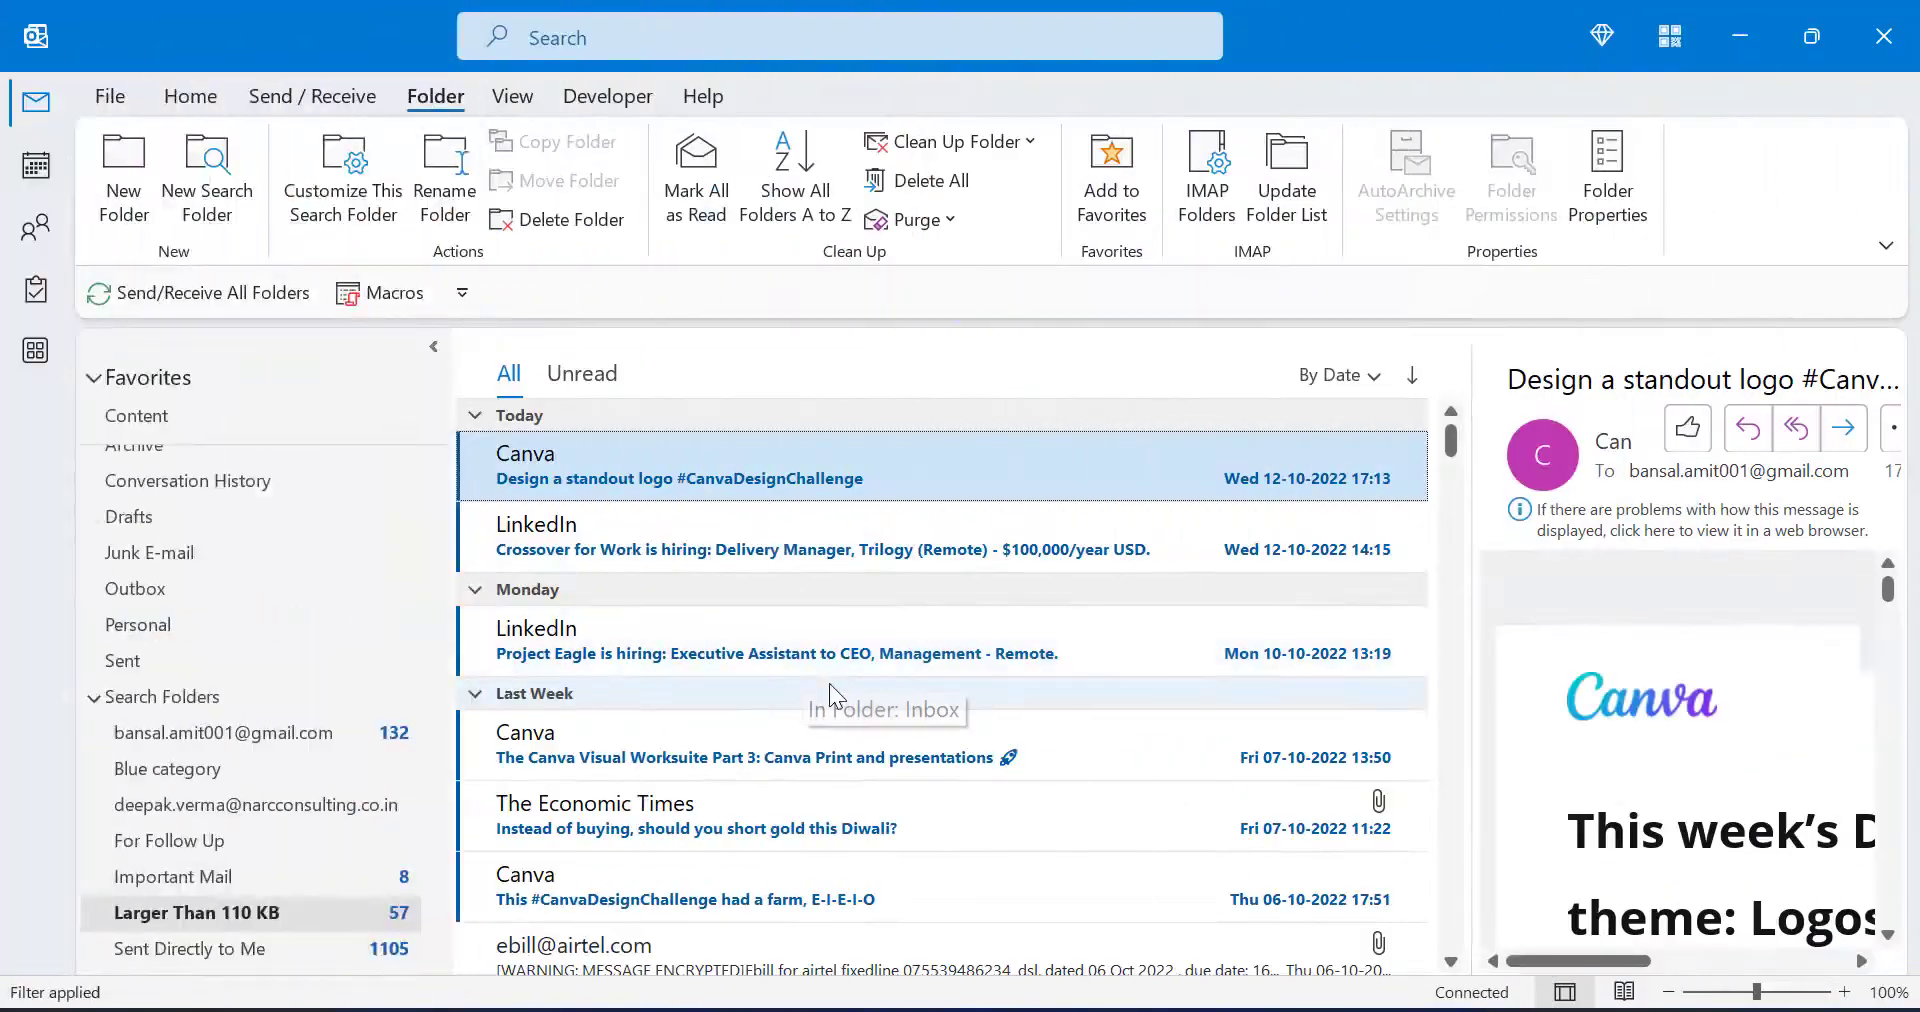
# Step: Create a search folder for old mail in the same Gmail account, showing mail older than 2 months
pyautogui.click(207, 170)
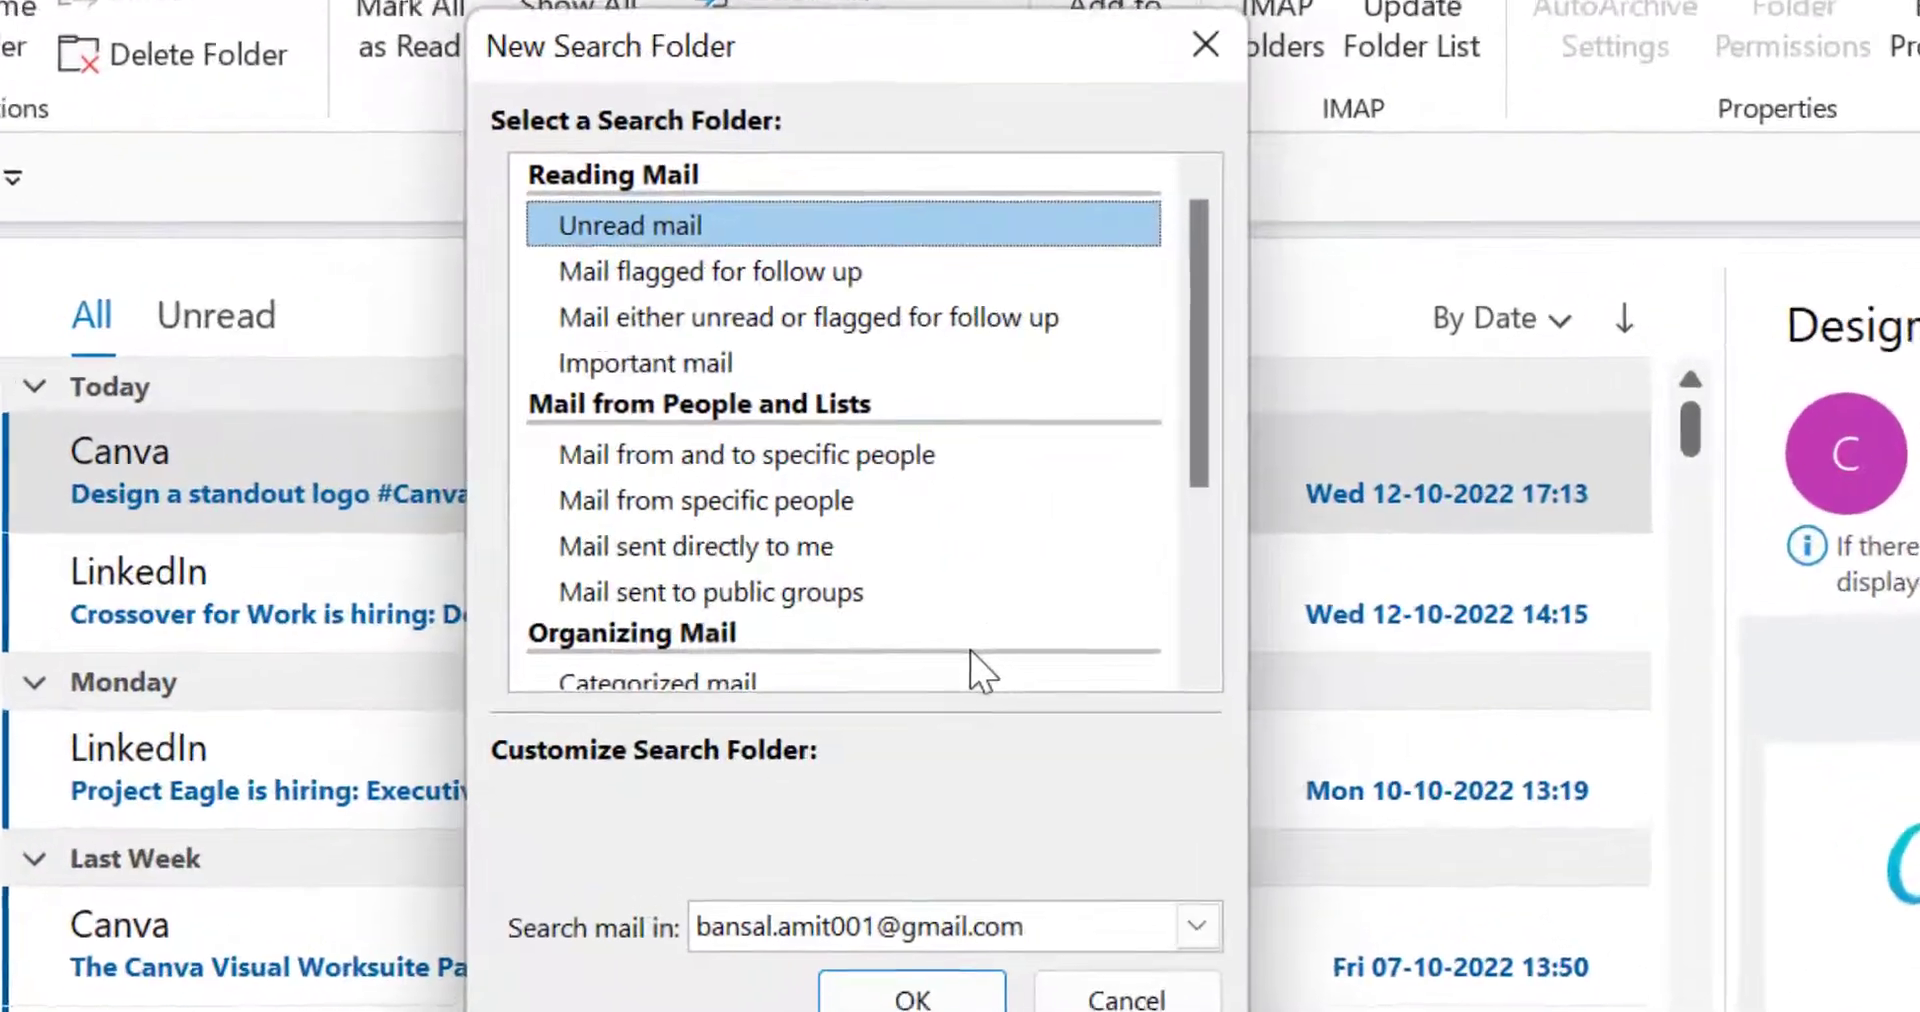
pyautogui.scroll(-3, 970, 650)
pyautogui.click(633, 450)
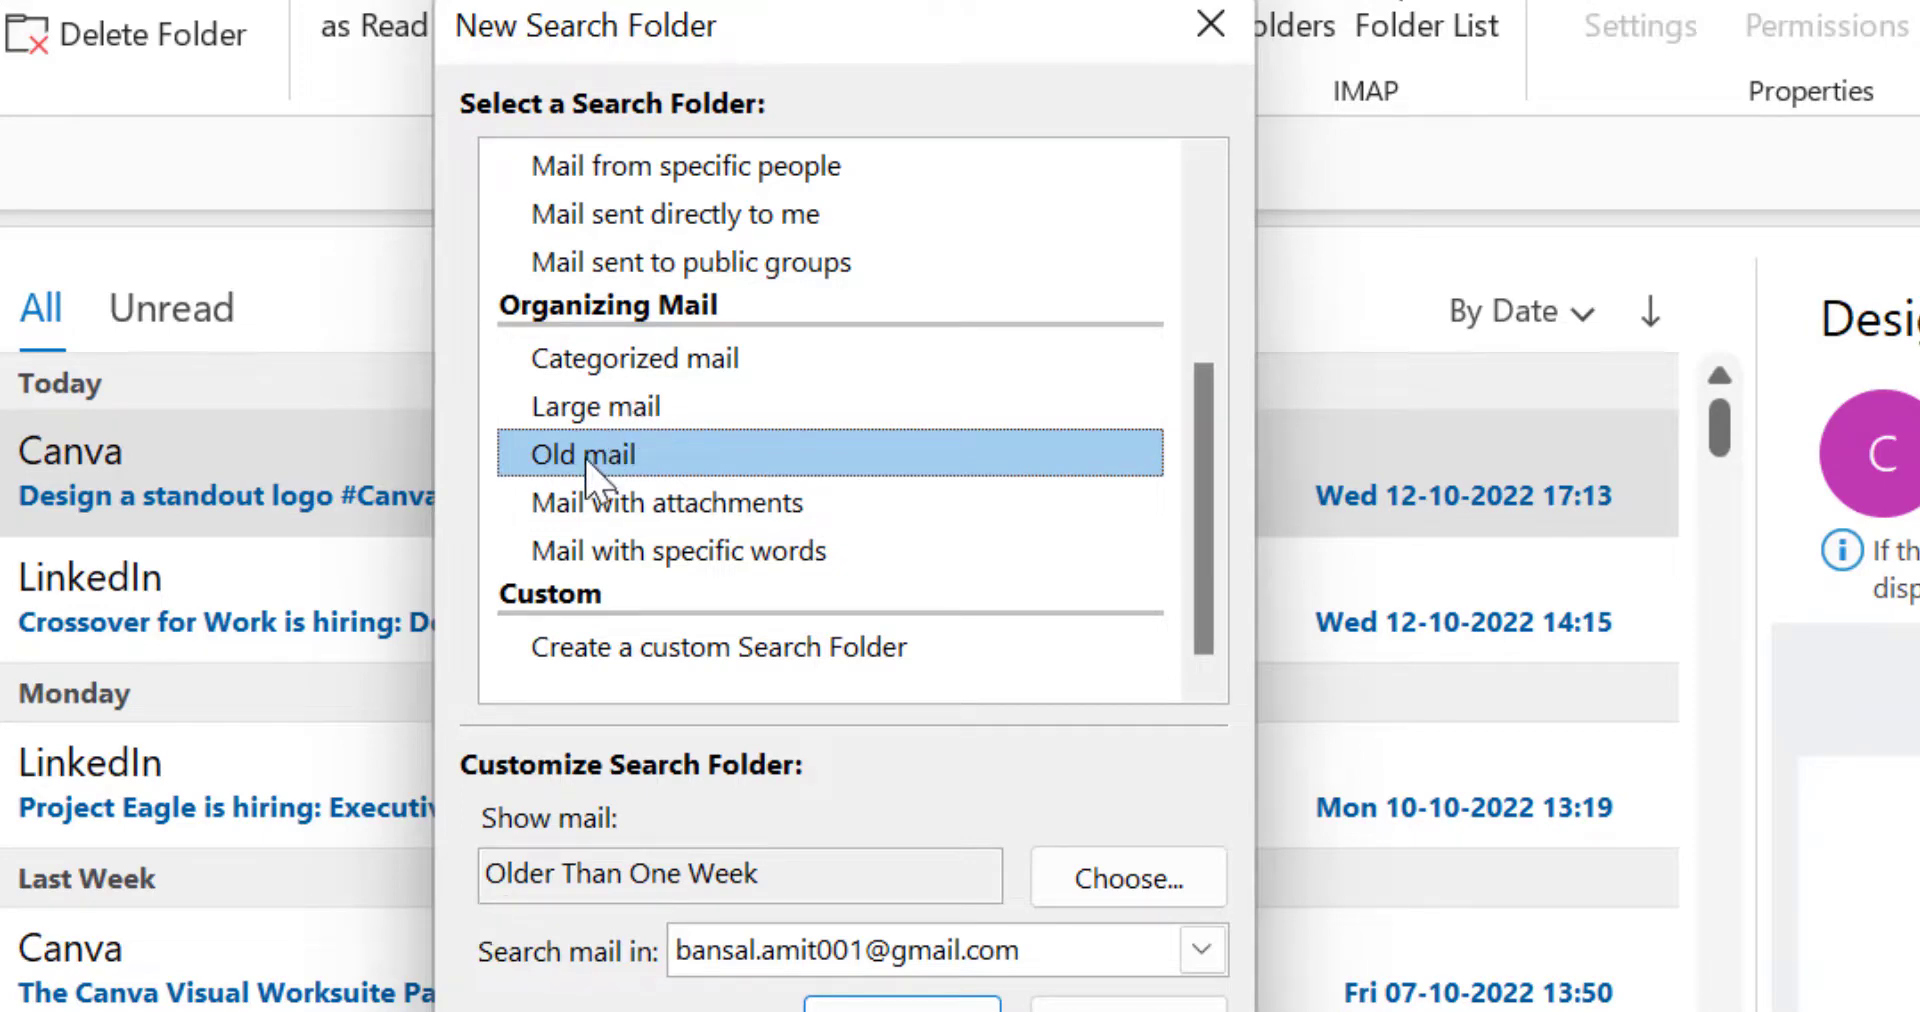
pyautogui.click(1135, 905)
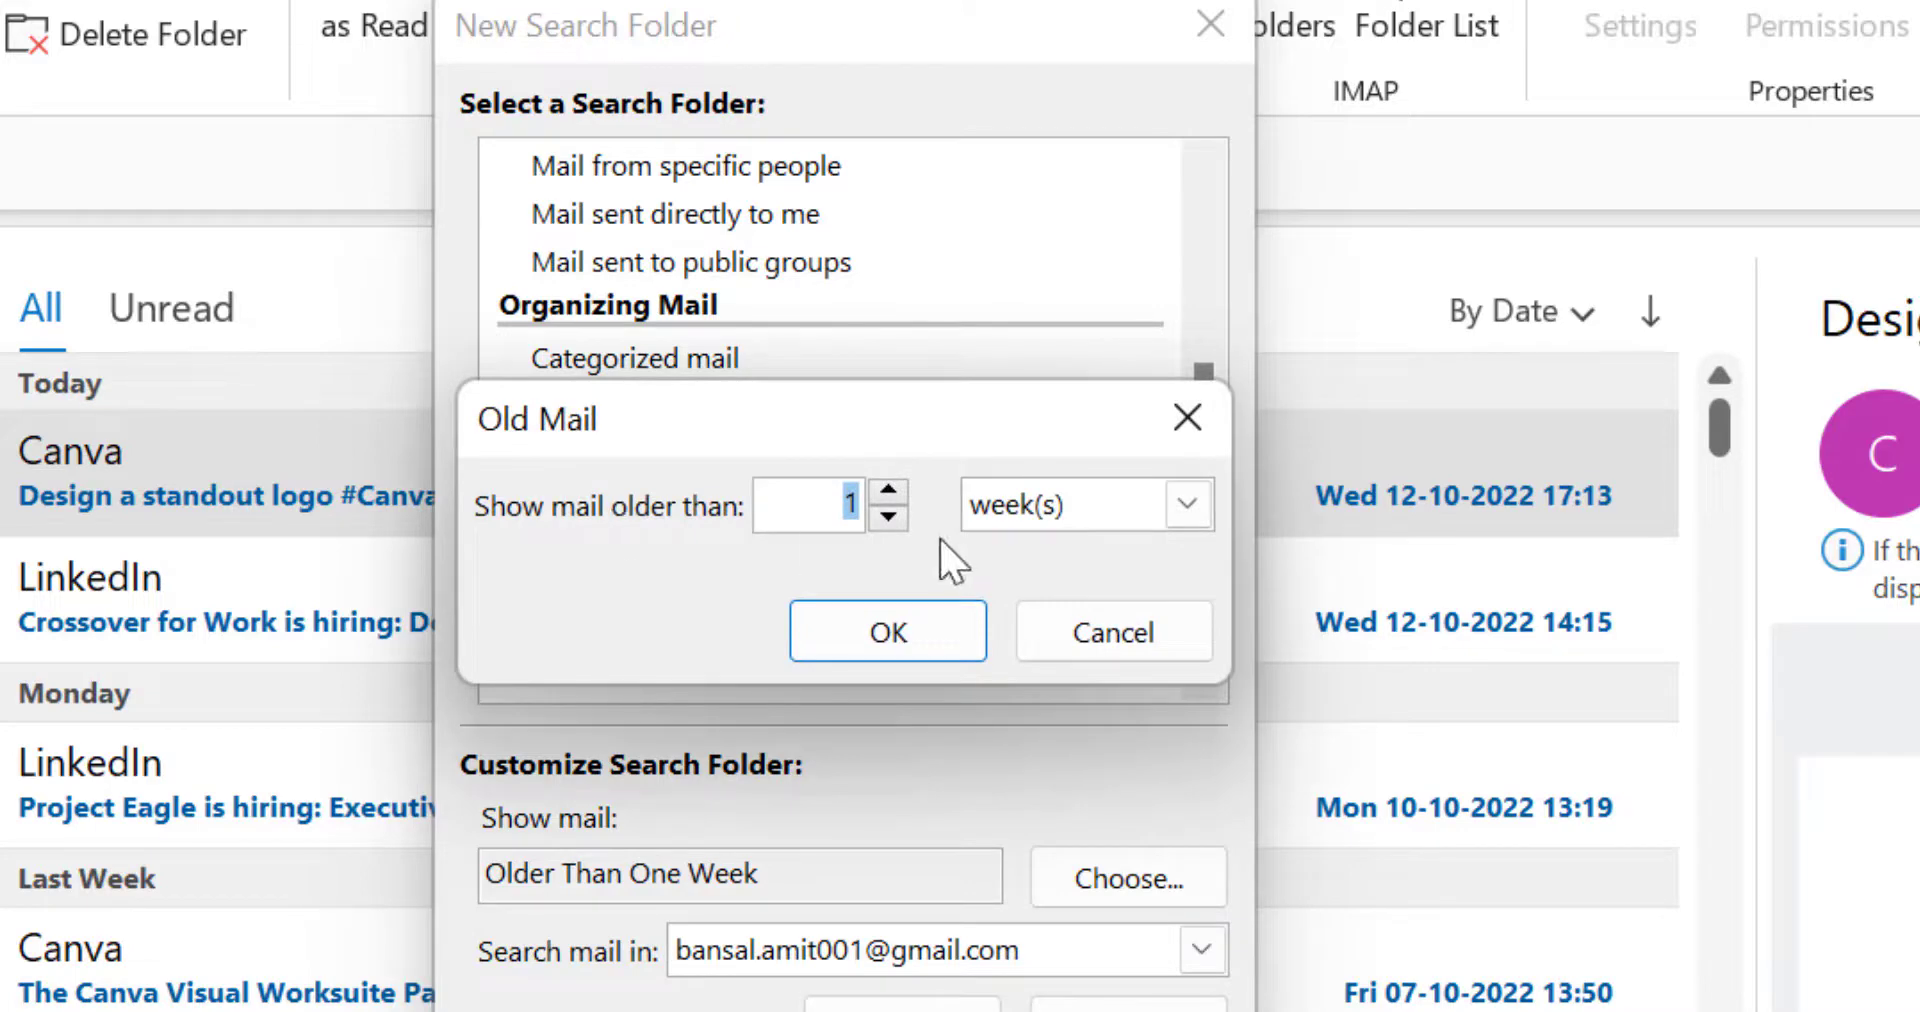
pyautogui.click(1201, 517)
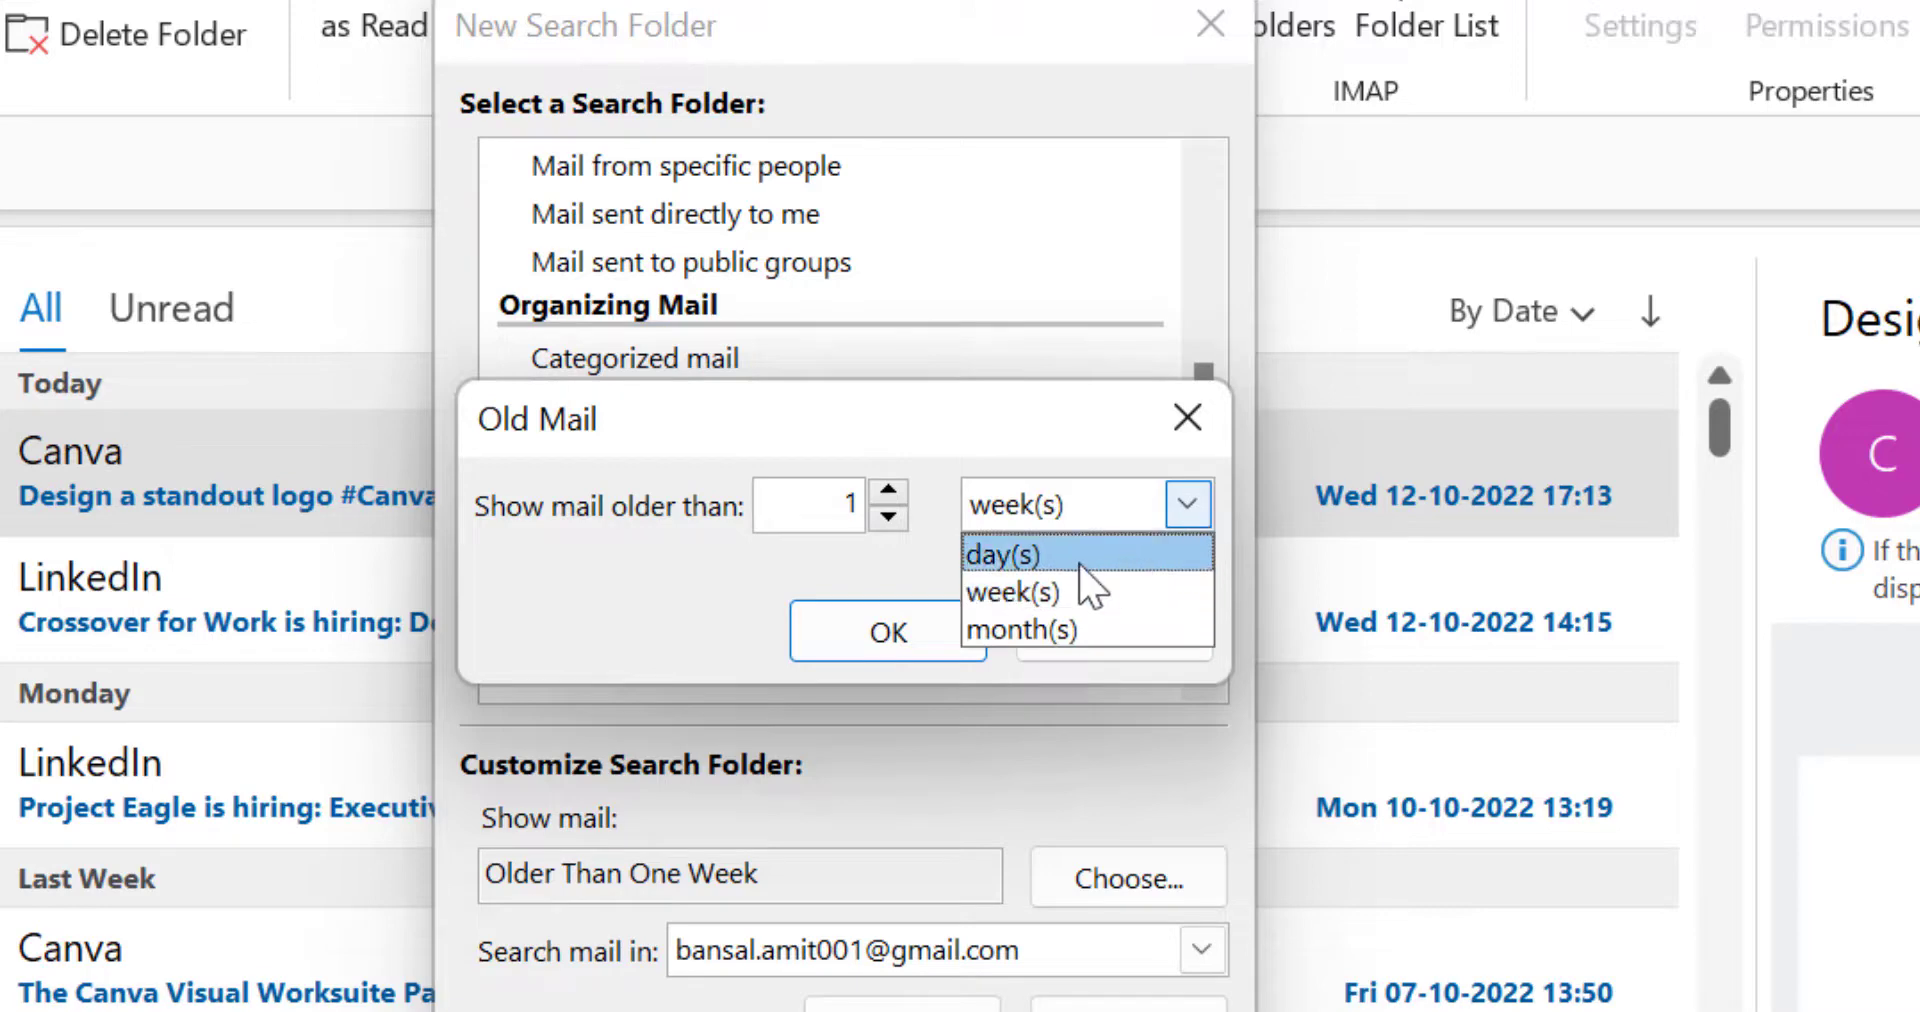
pyautogui.click(1073, 640)
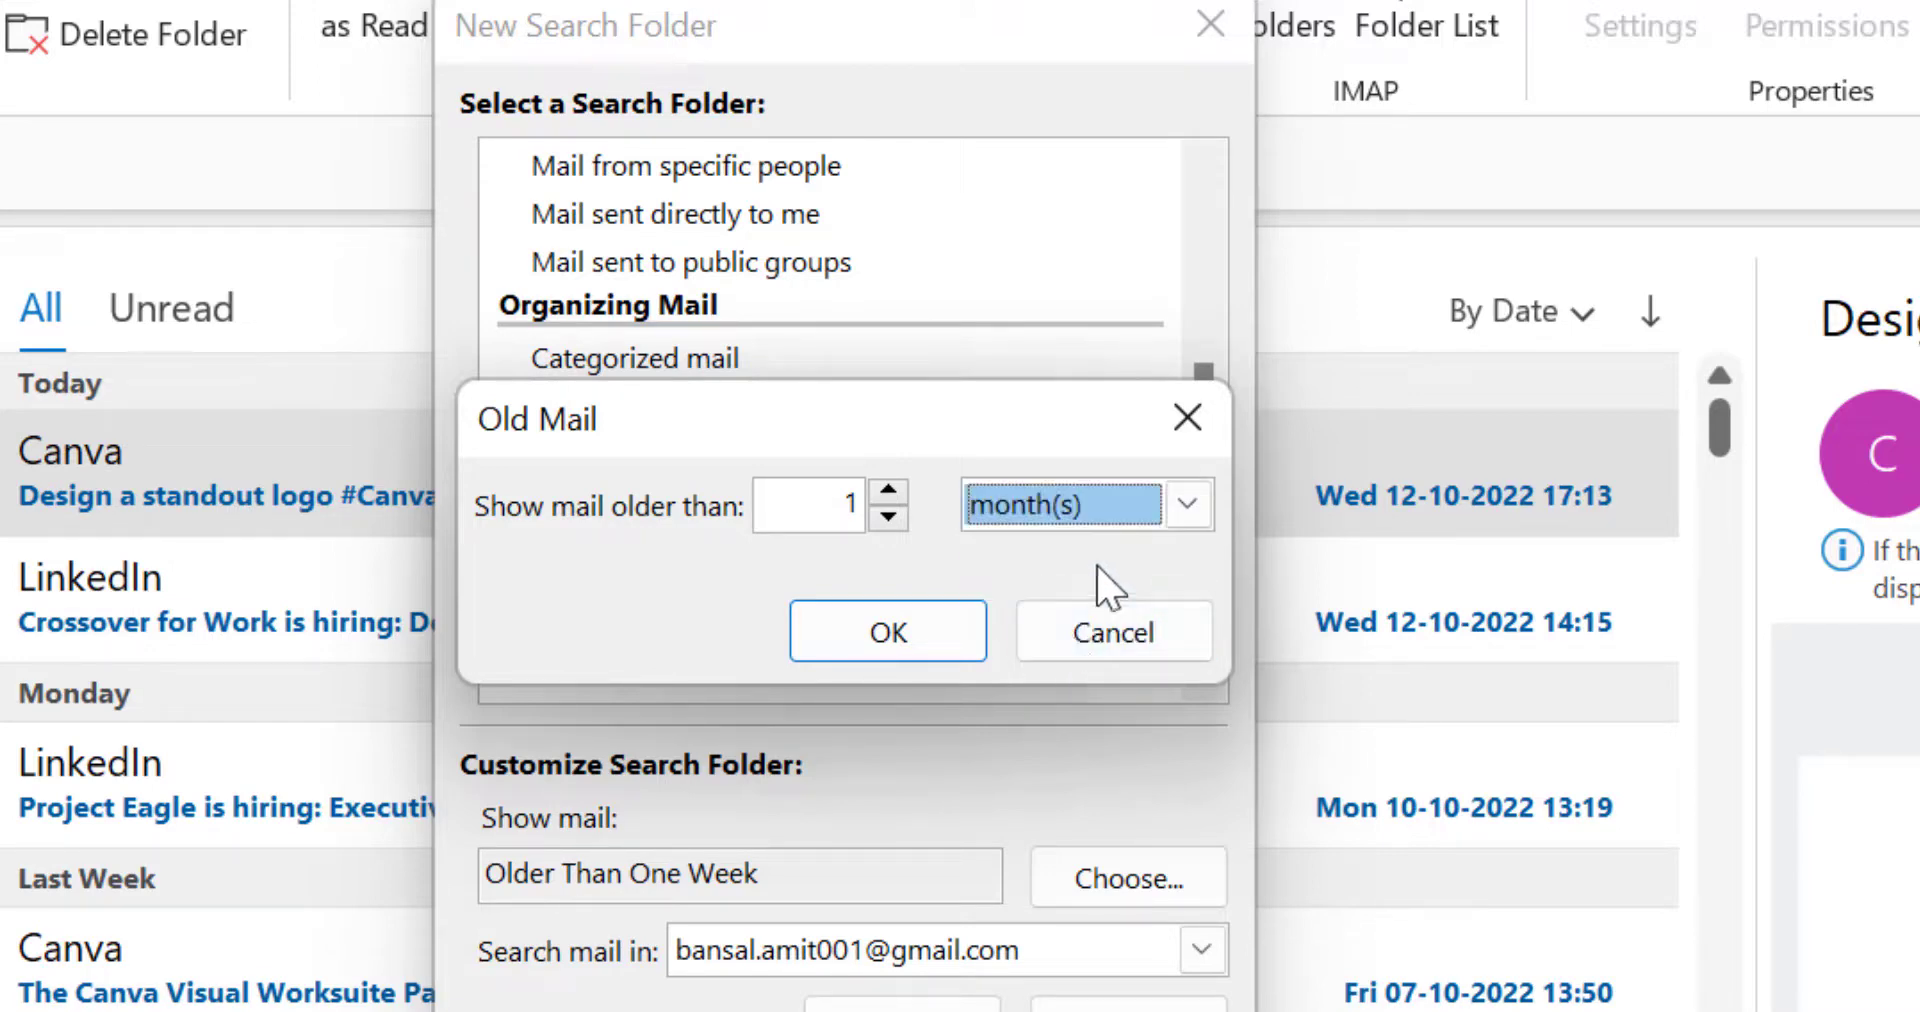
pyautogui.click(888, 491)
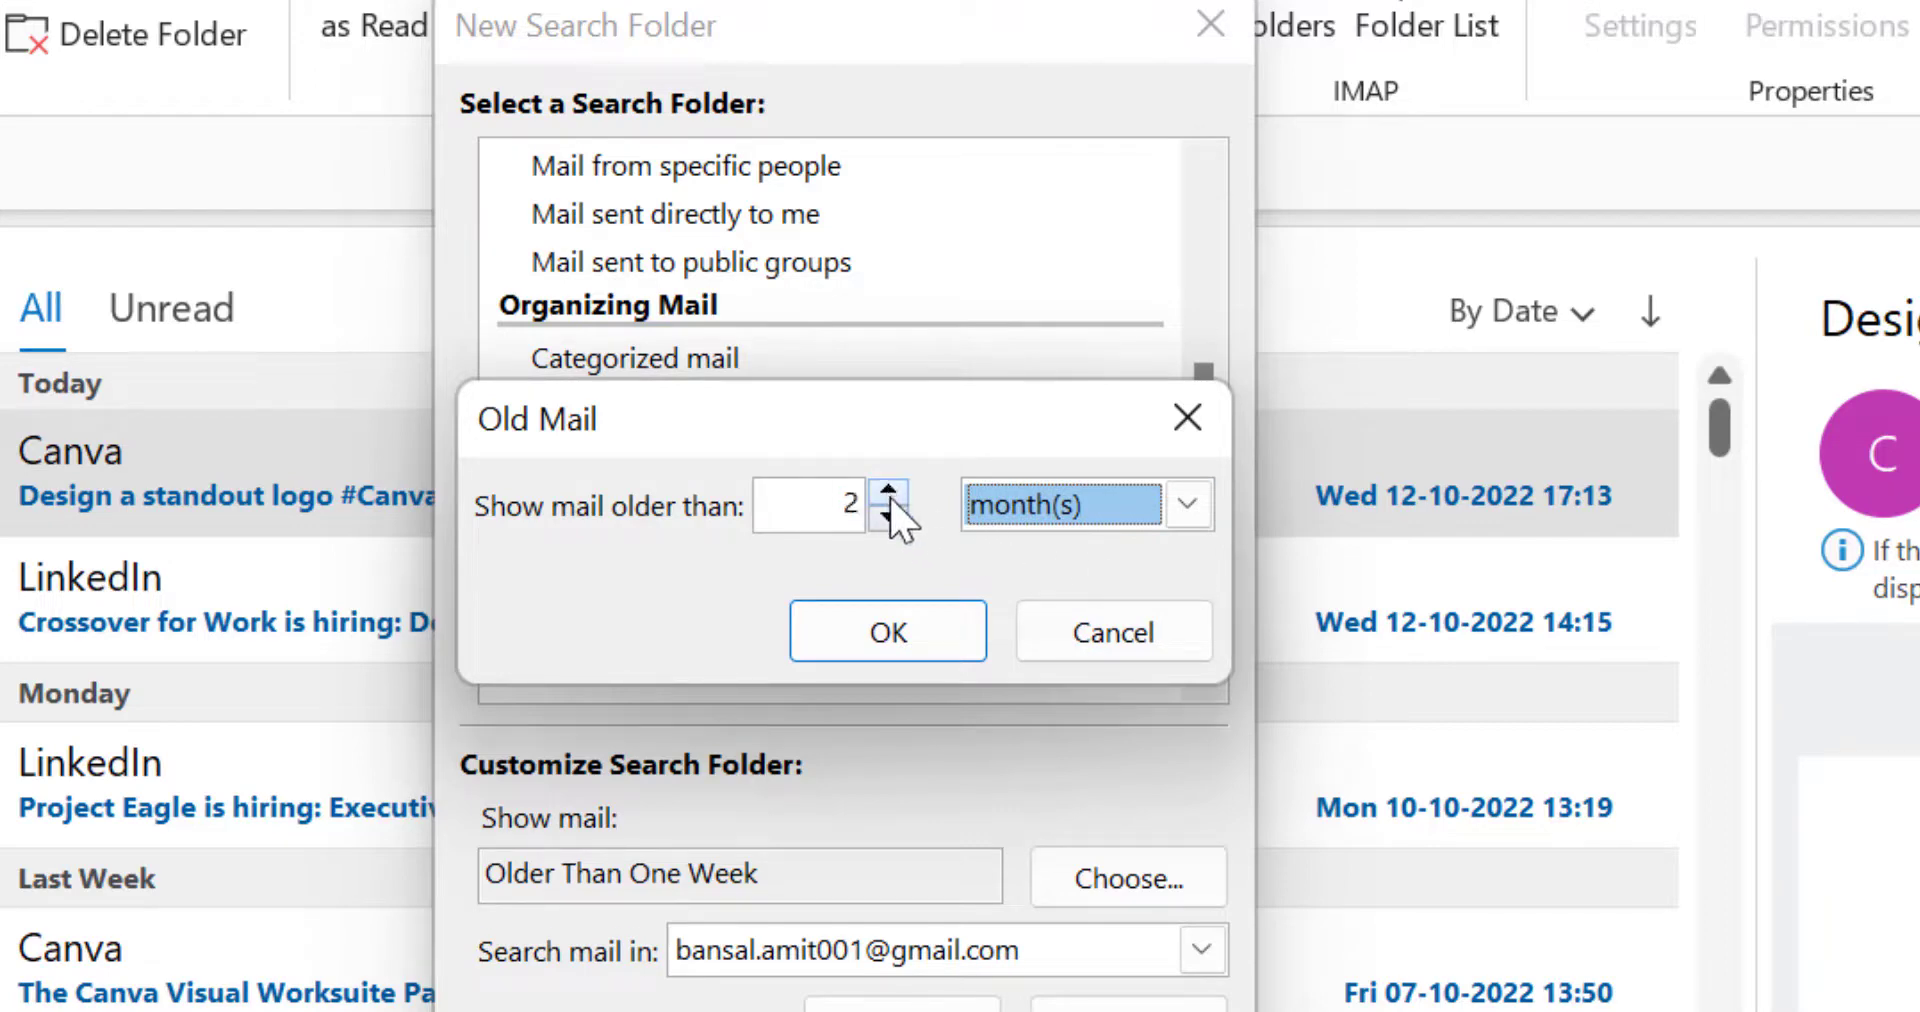
pyautogui.click(888, 491)
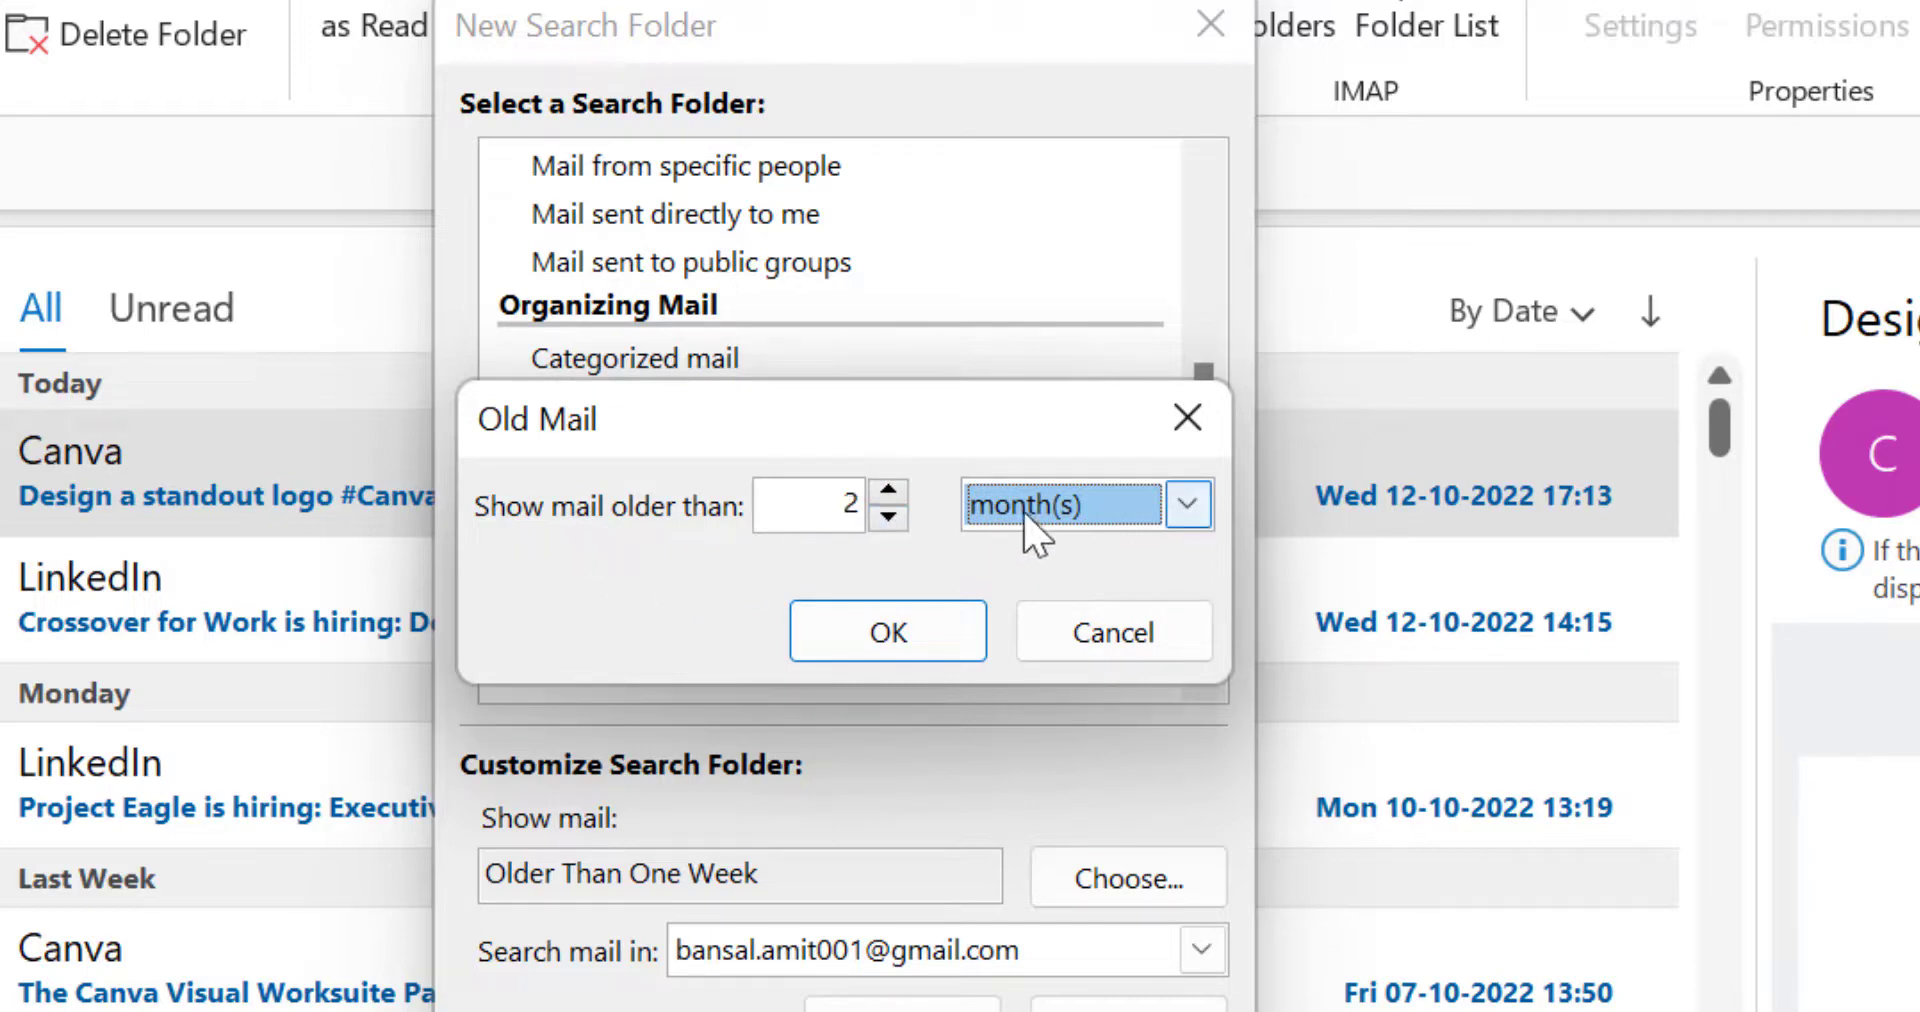
pyautogui.click(896, 634)
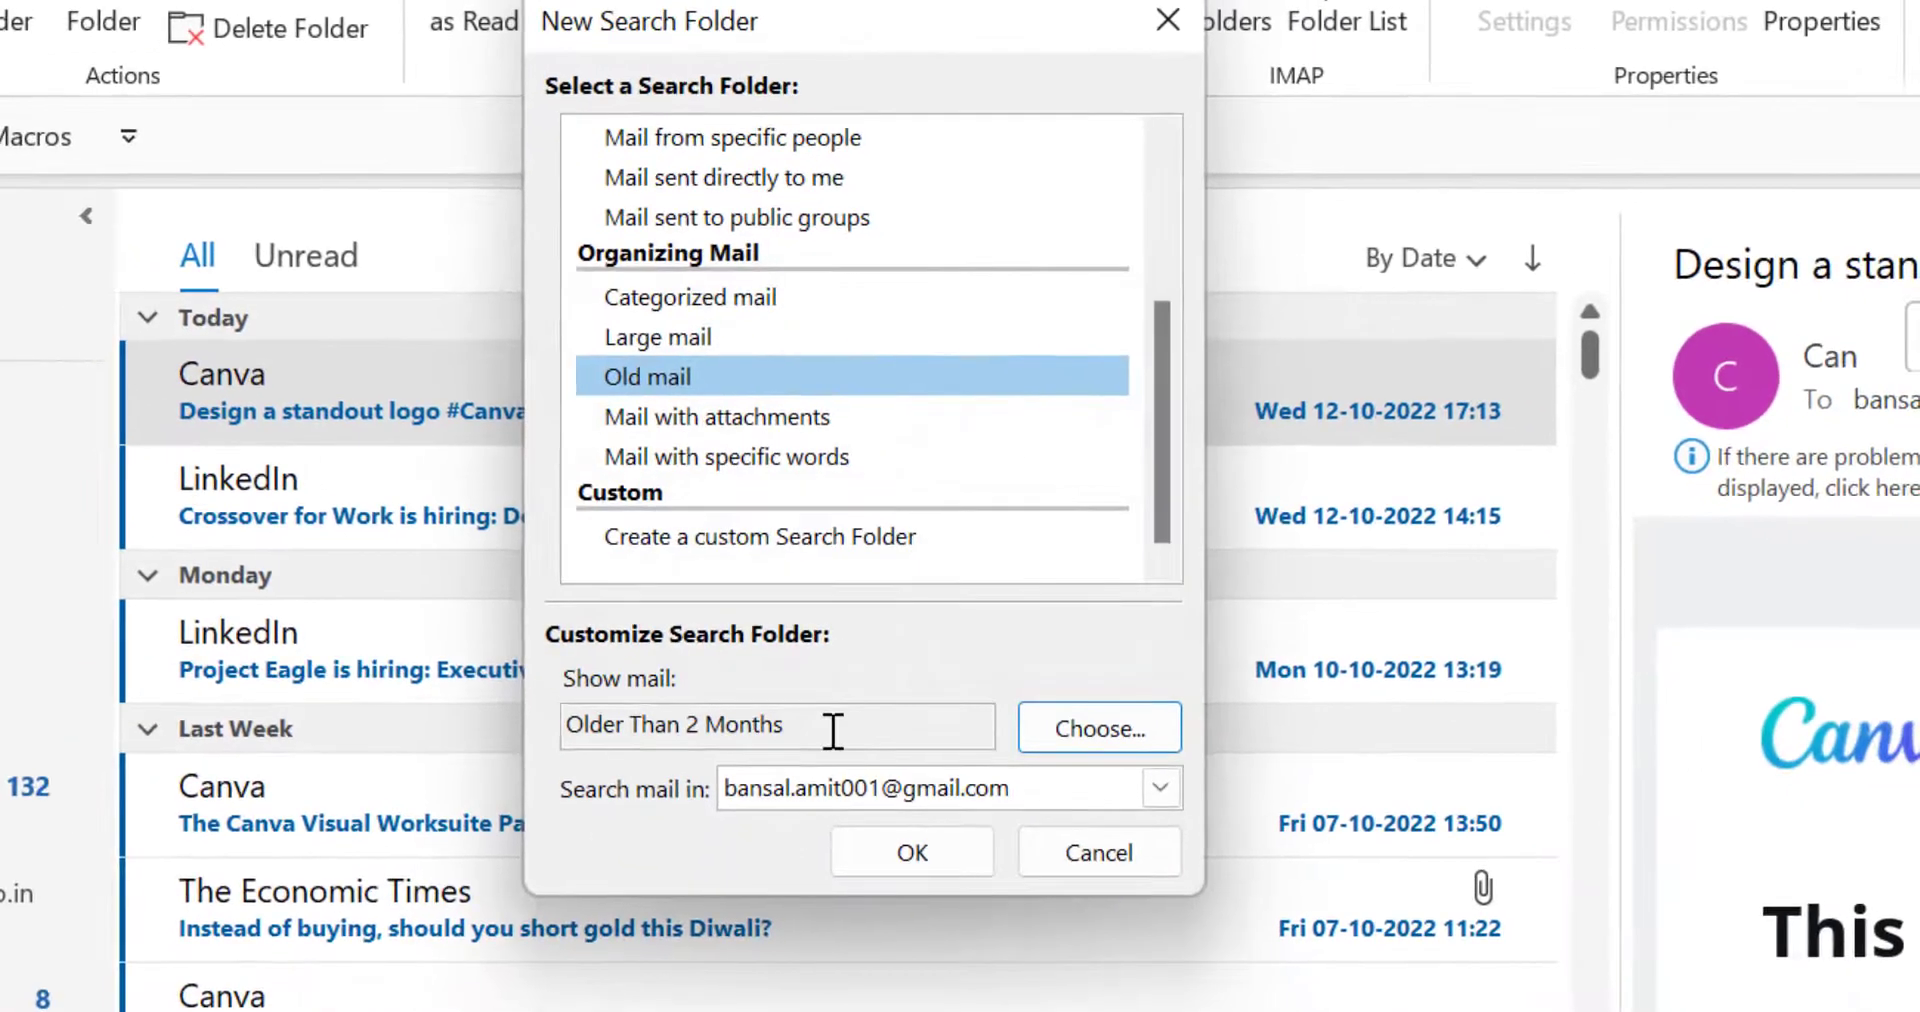
pyautogui.moveTo(864, 732); pyautogui.dragTo(536, 857)
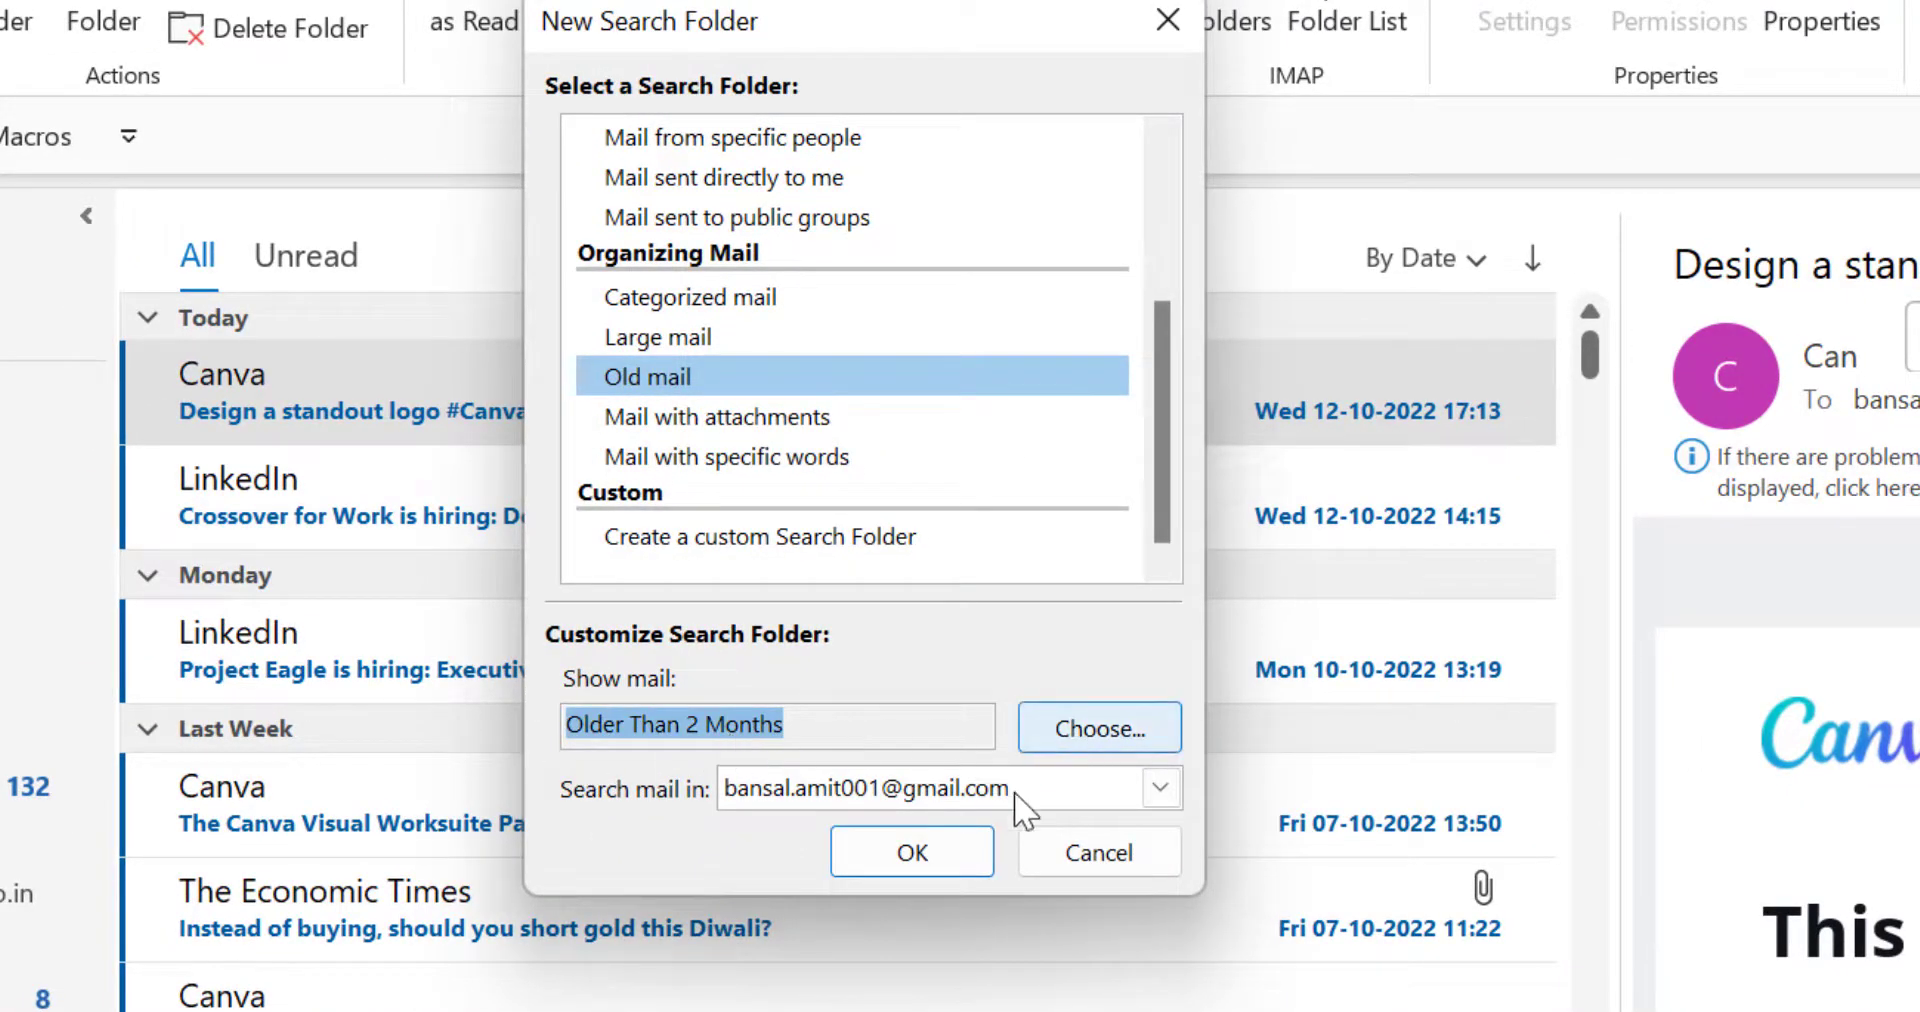
pyautogui.click(911, 852)
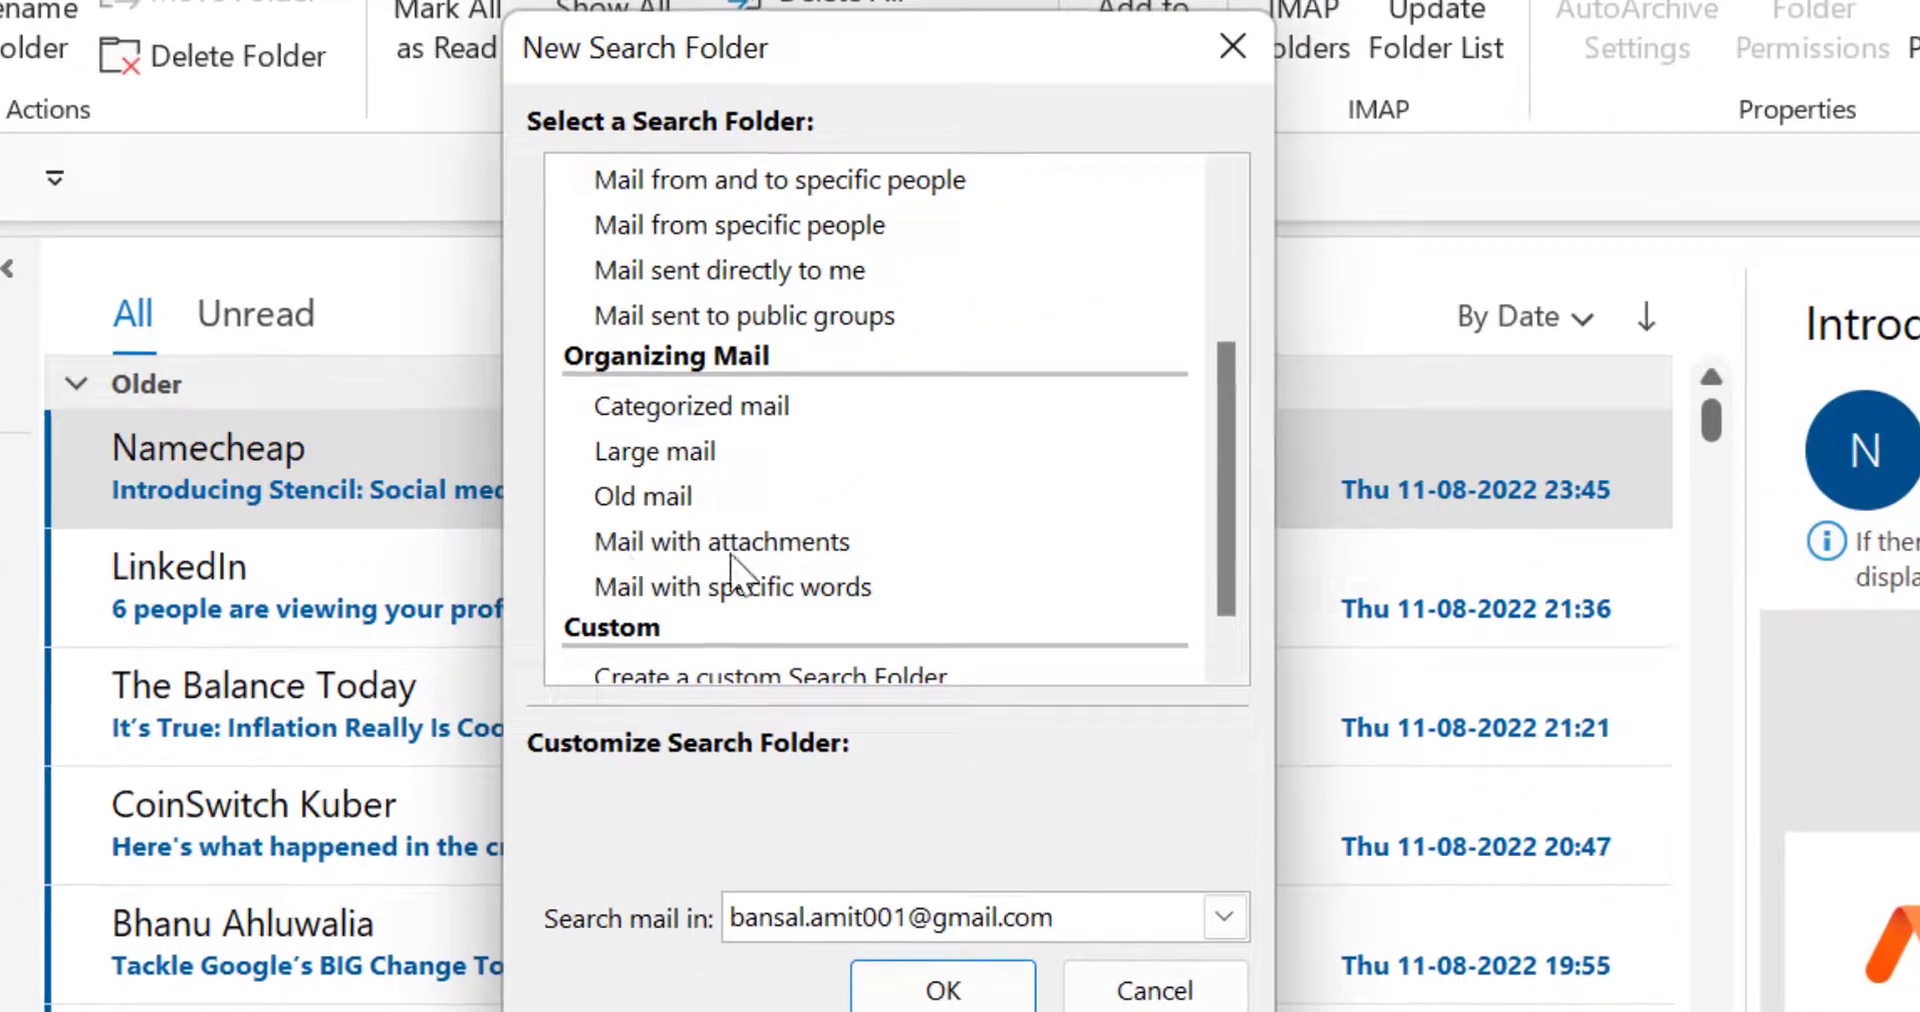
# Step: Create a search folder for mail with attachments in the same Gmail account and open it
pyautogui.click(860, 519)
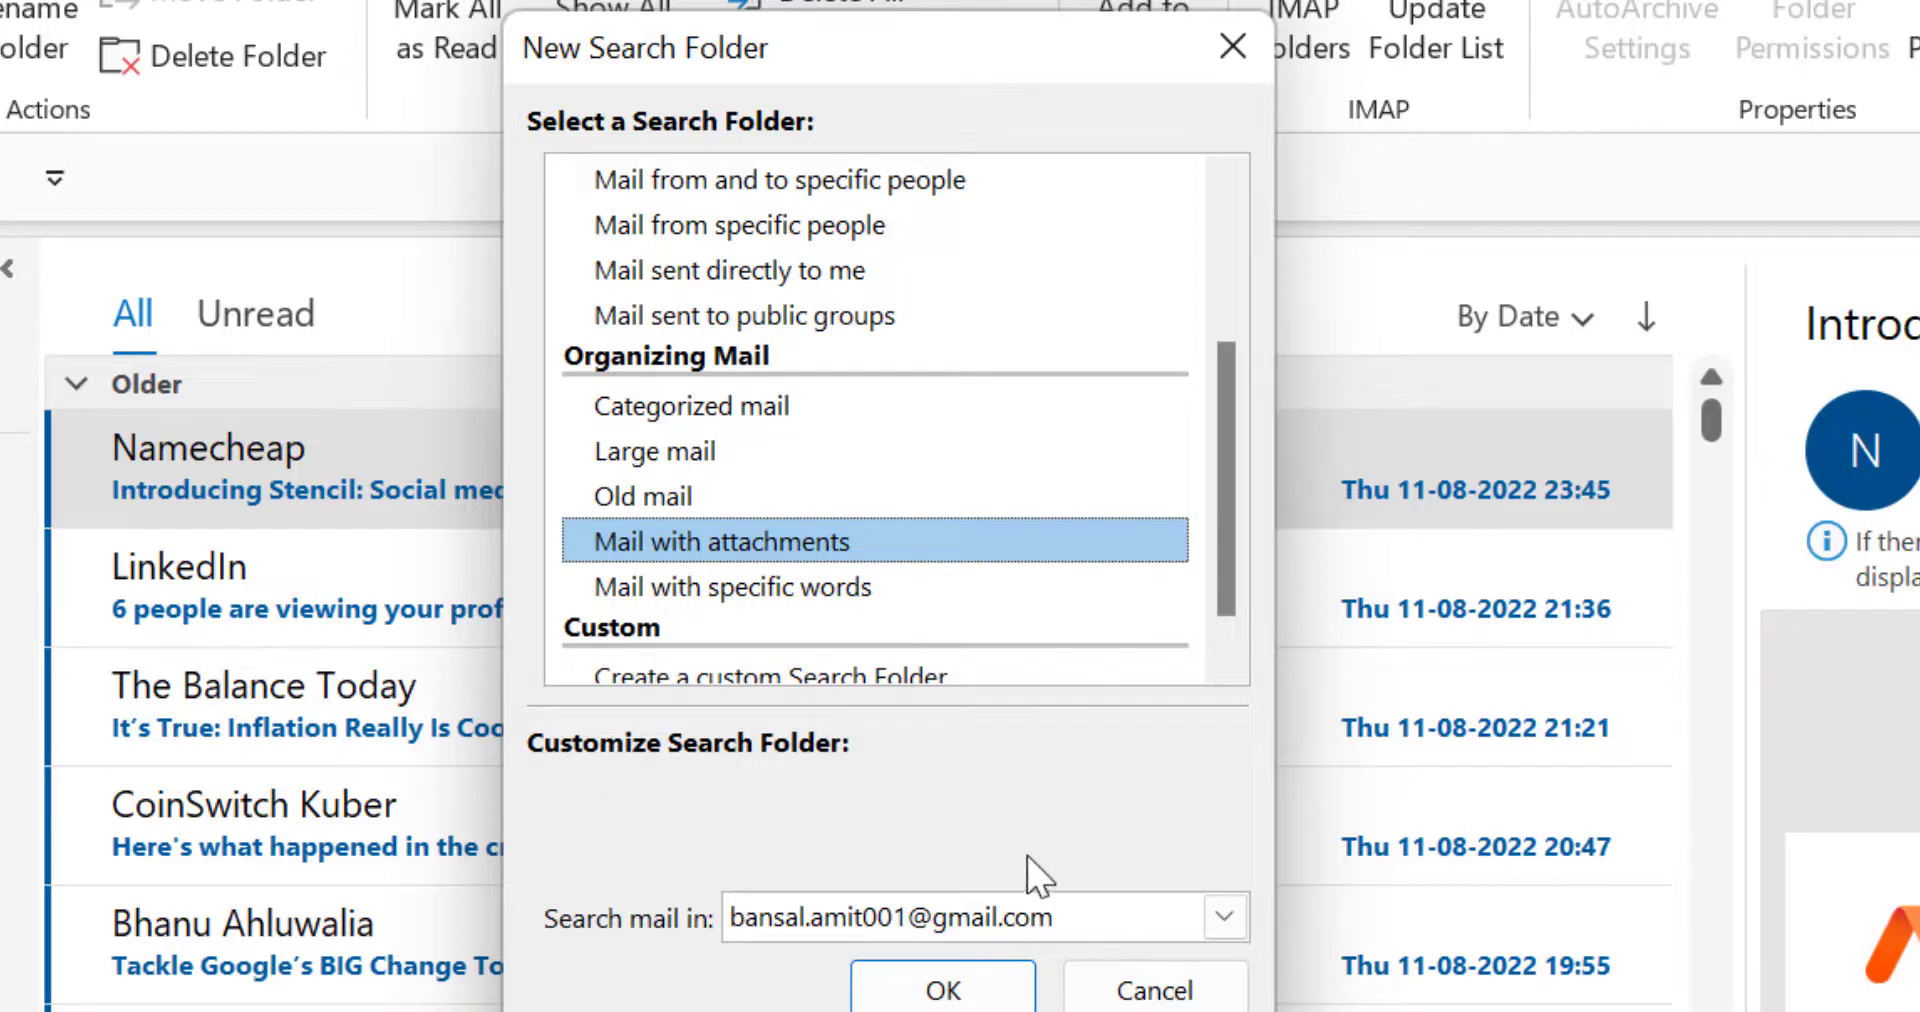
pyautogui.click(940, 992)
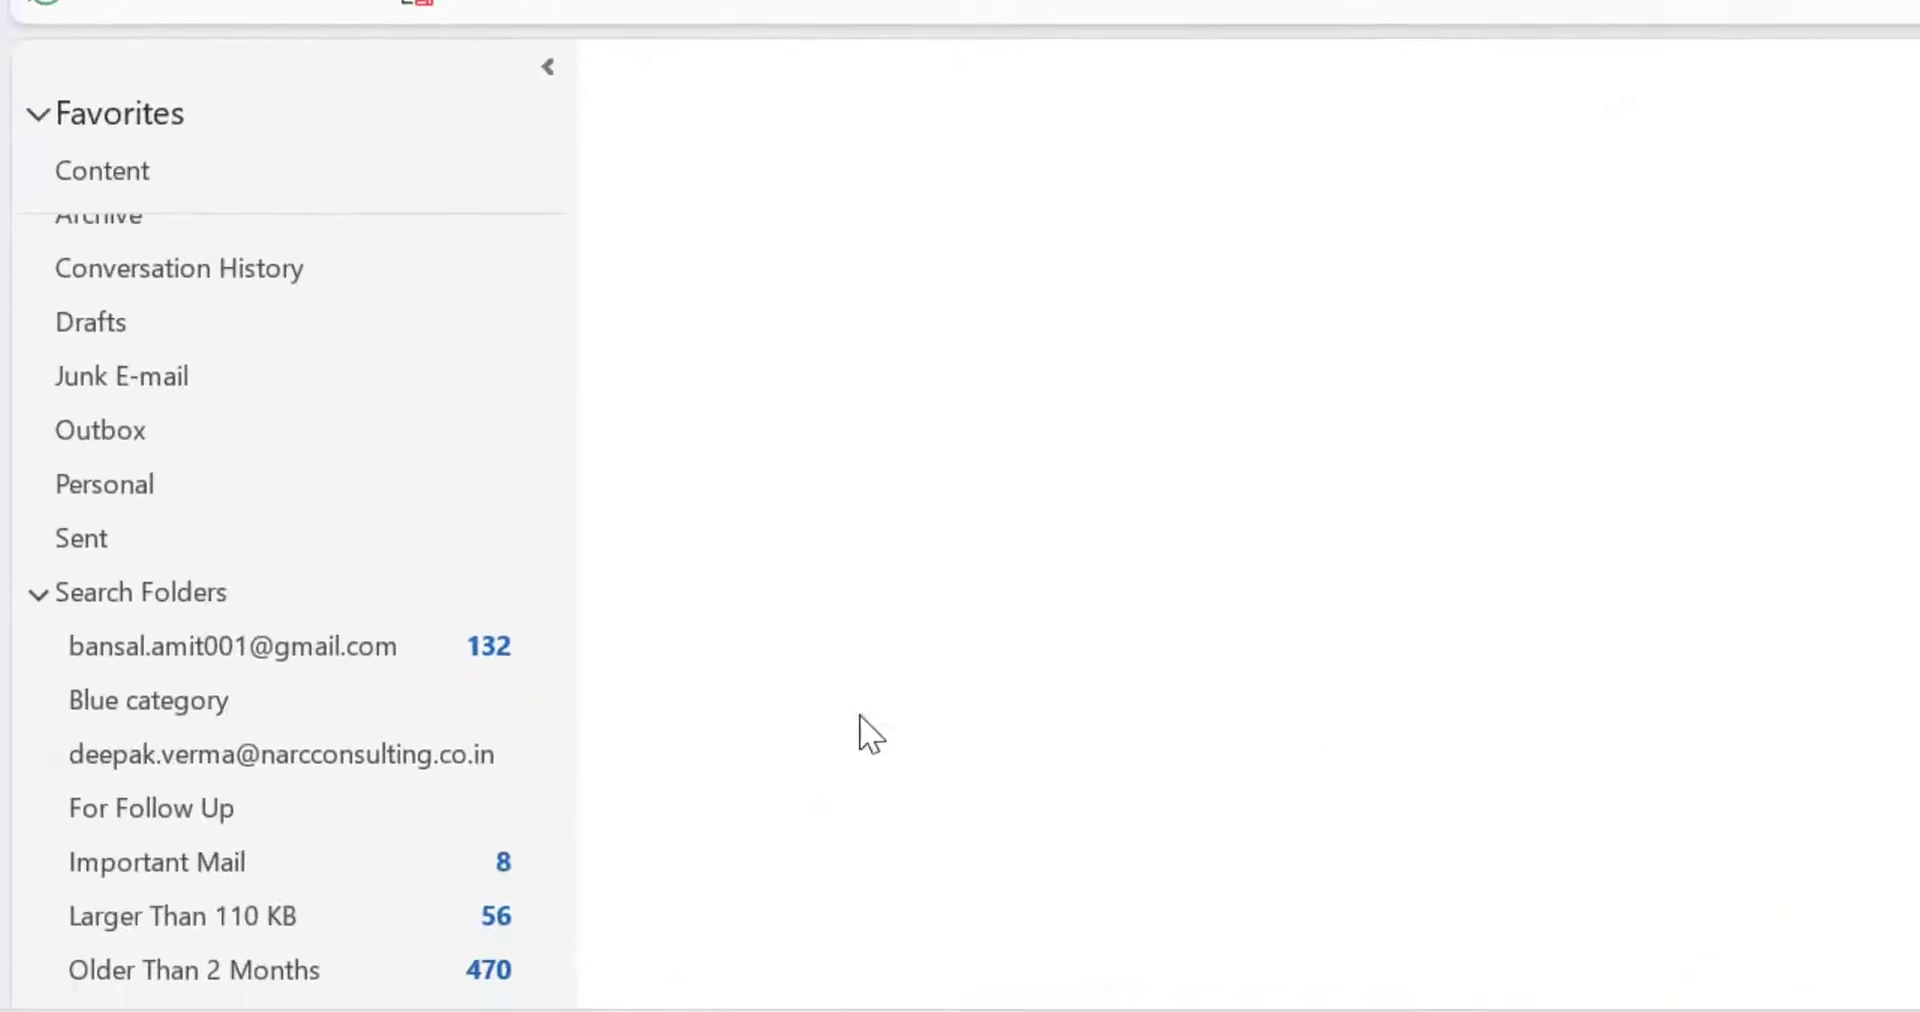
pyautogui.click(173, 984)
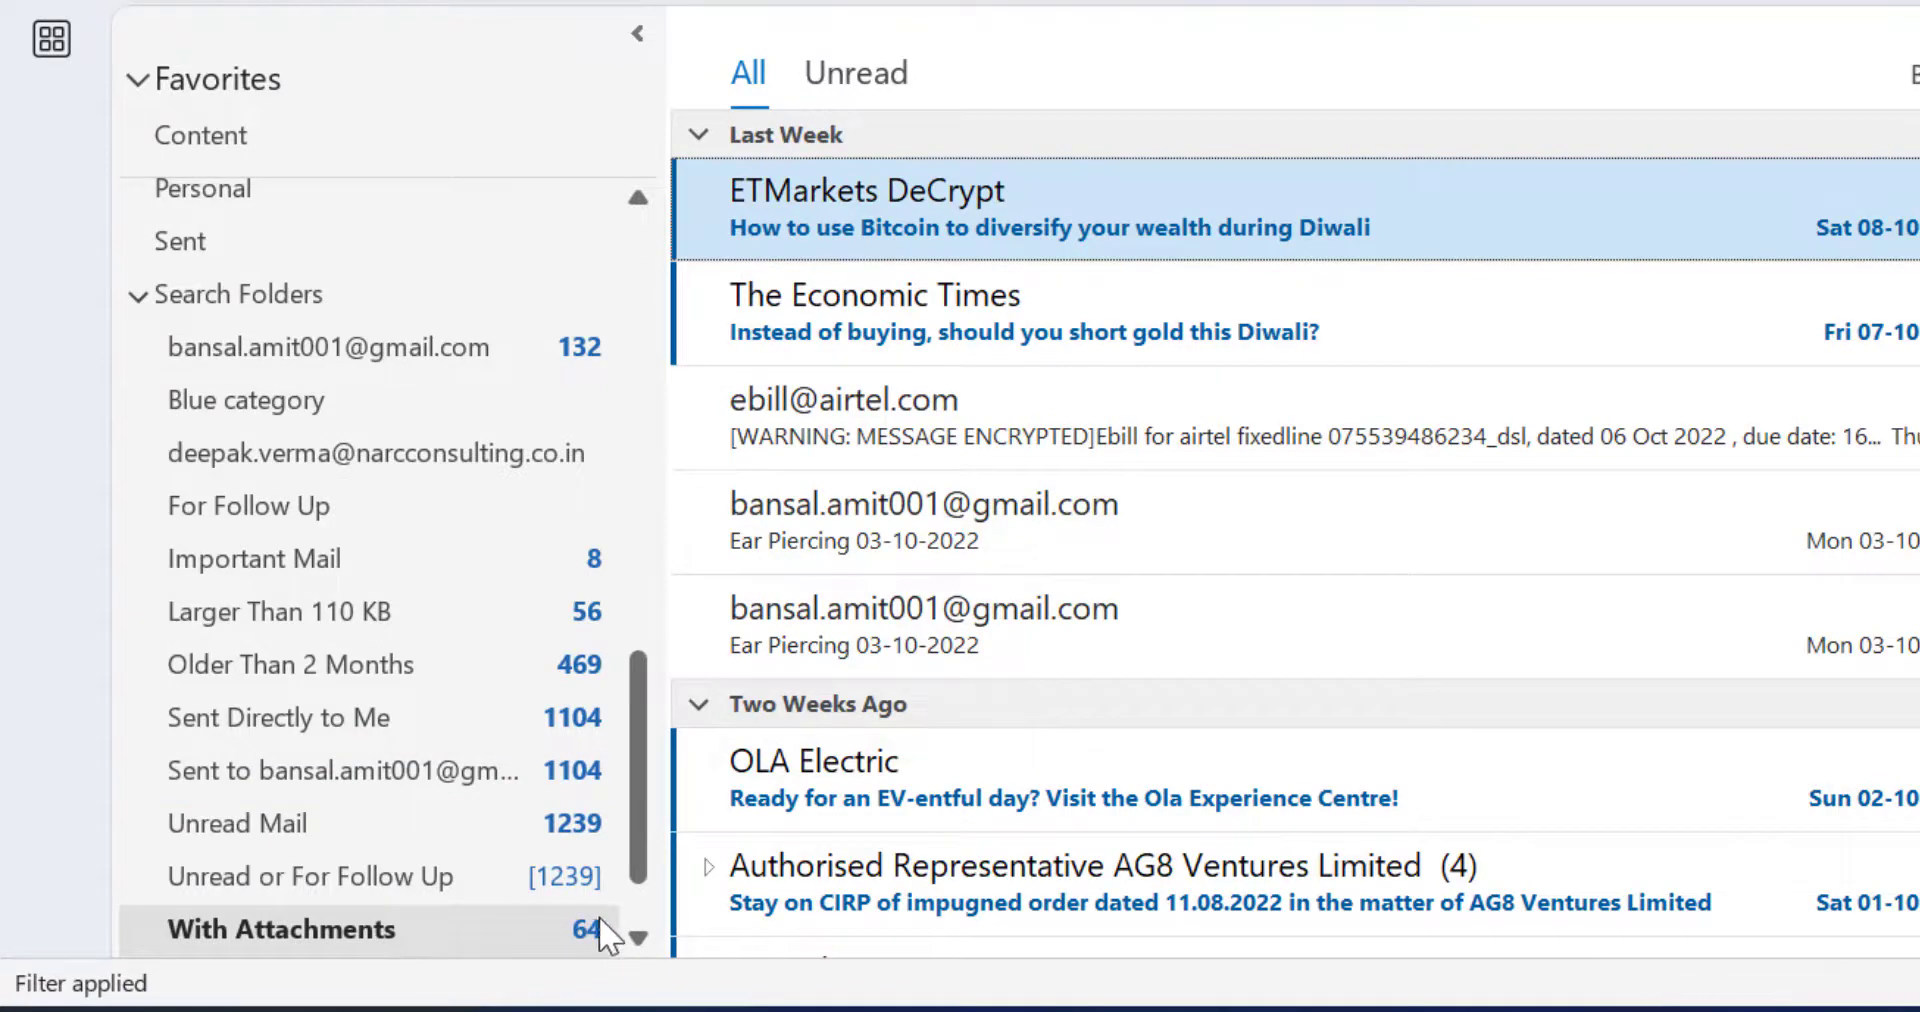
# Step: Look through the messages in the With Attachments search folder
pyautogui.scroll(-10, 1299, 506)
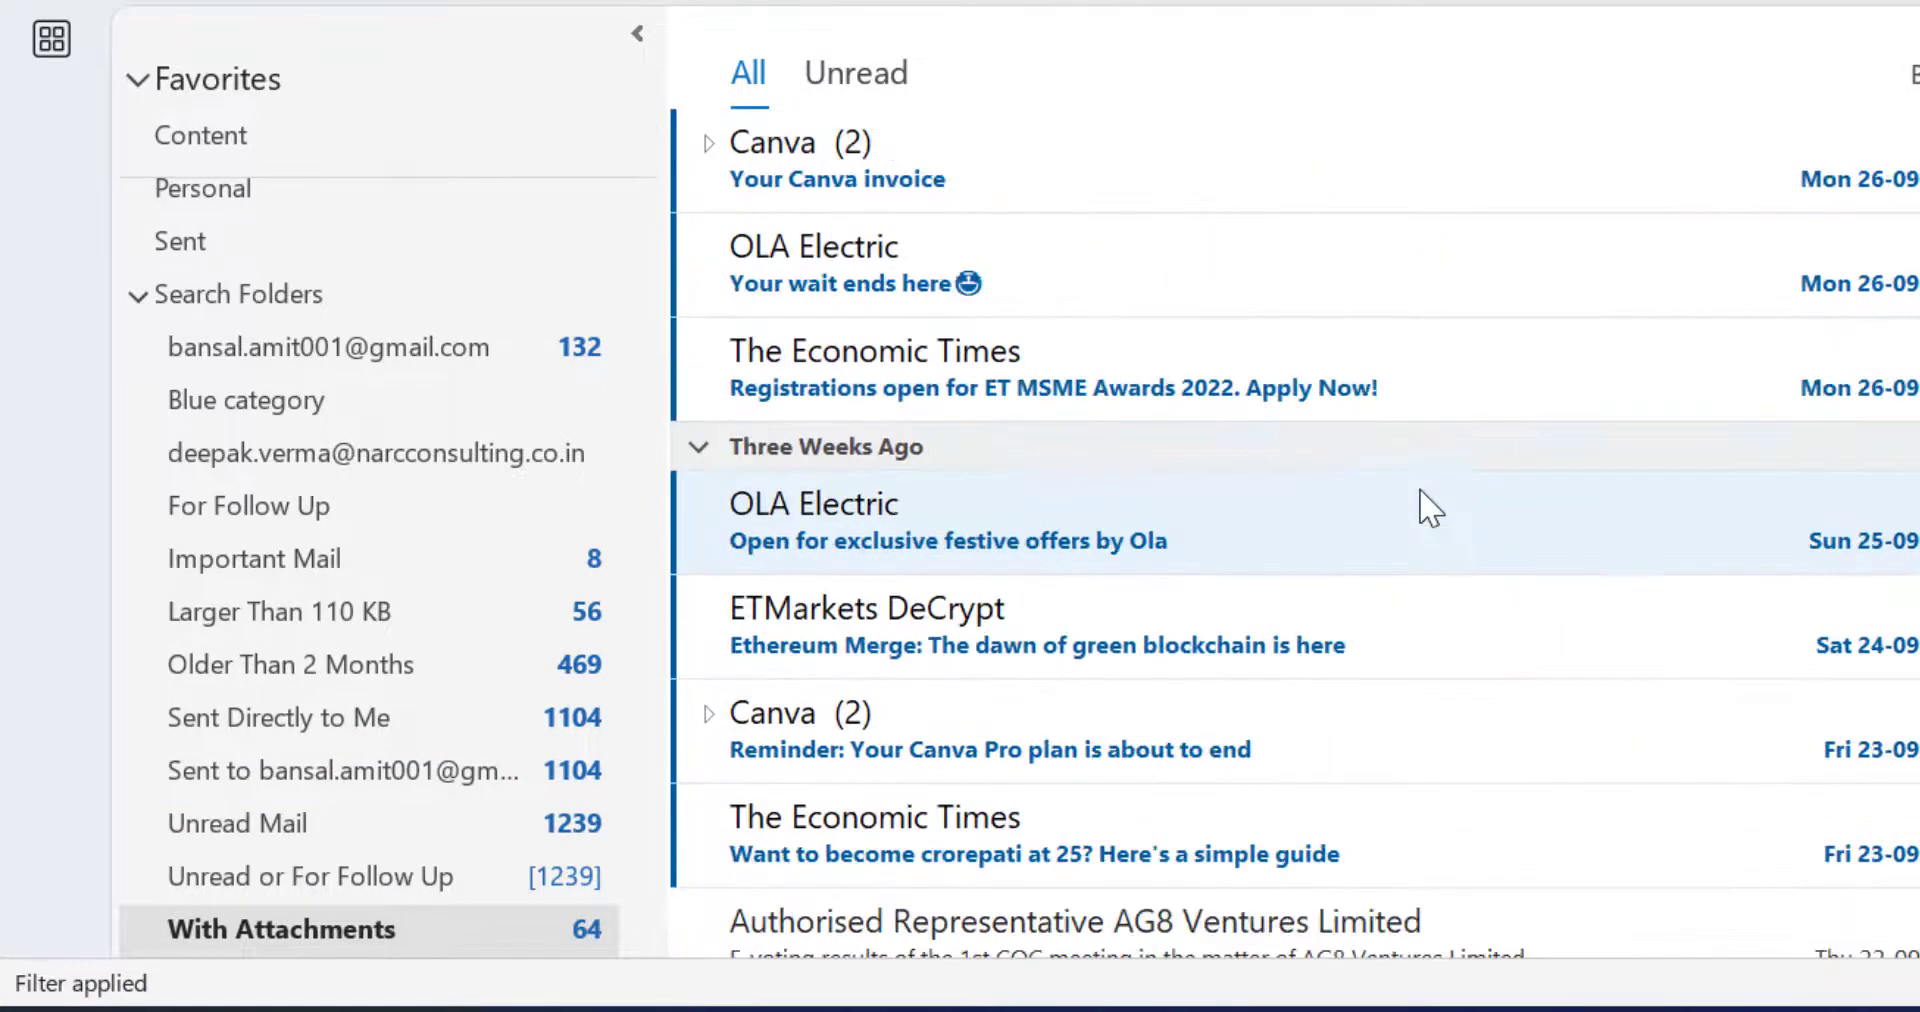
pyautogui.scroll(-12, 1430, 508)
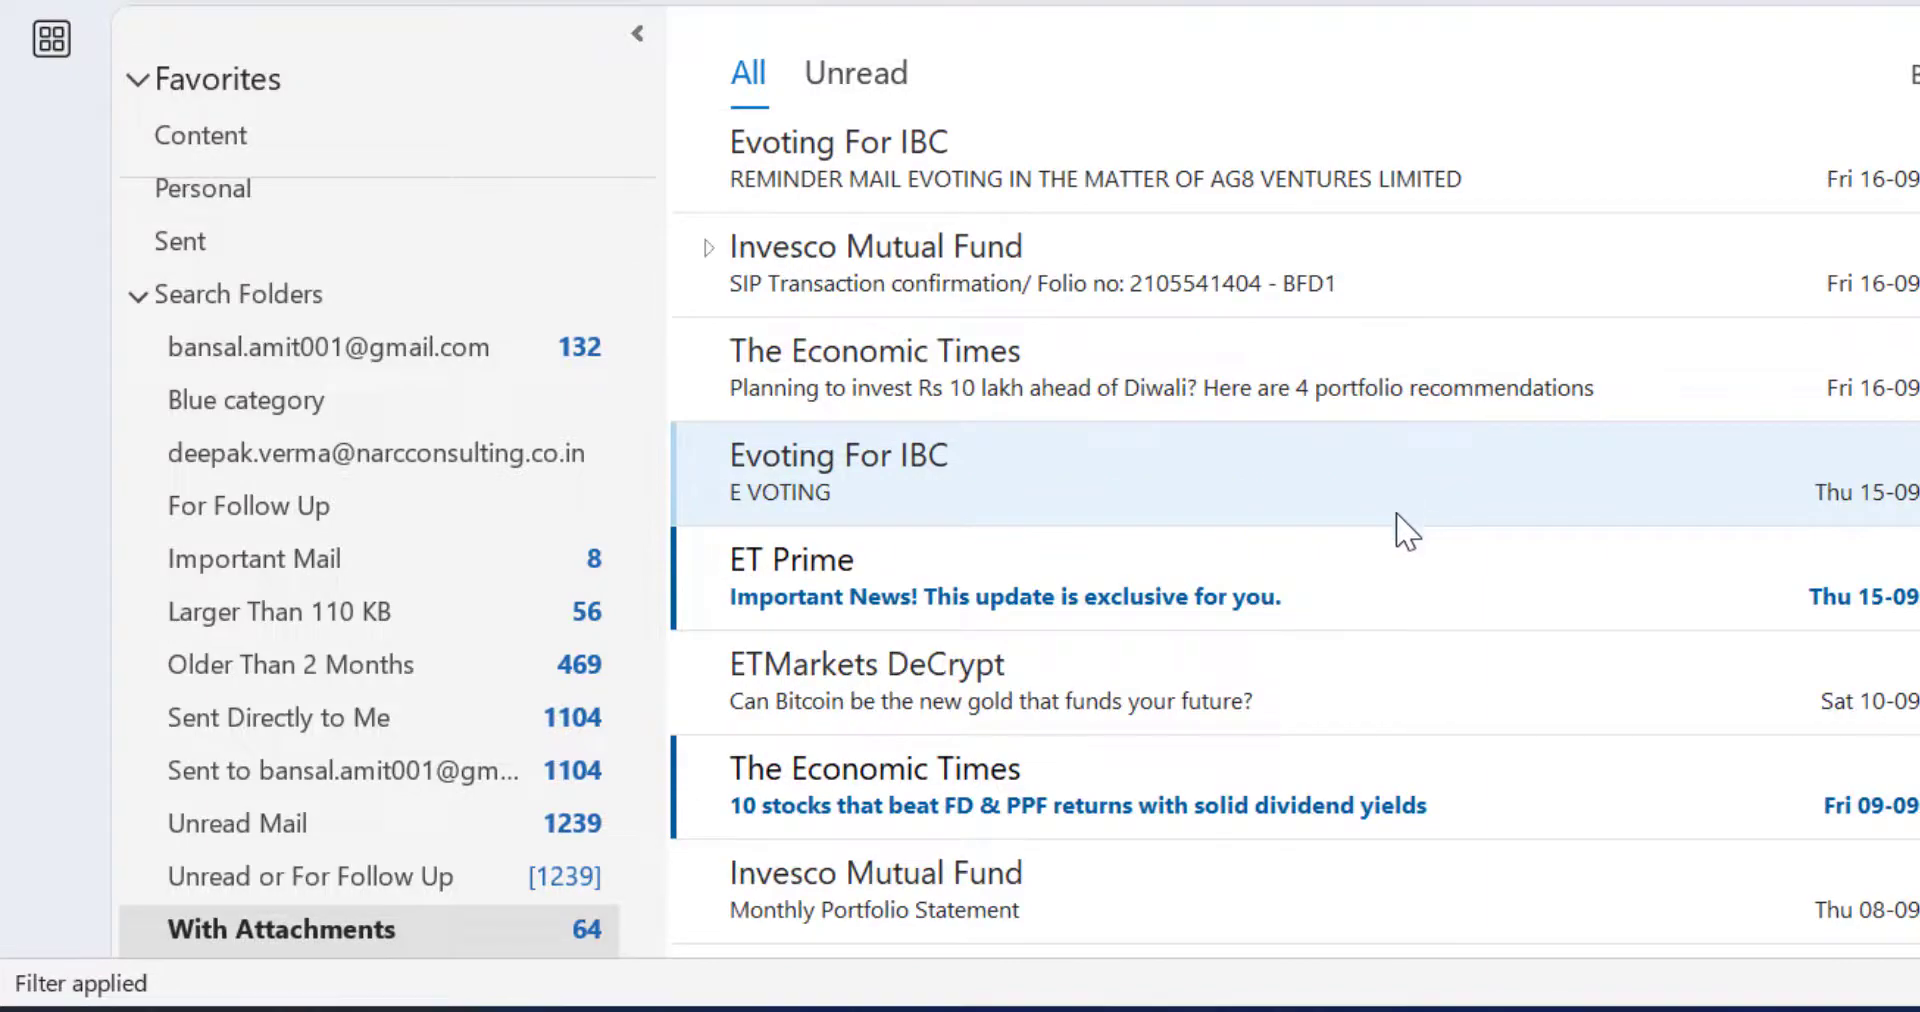
pyautogui.scroll(20, 1407, 530)
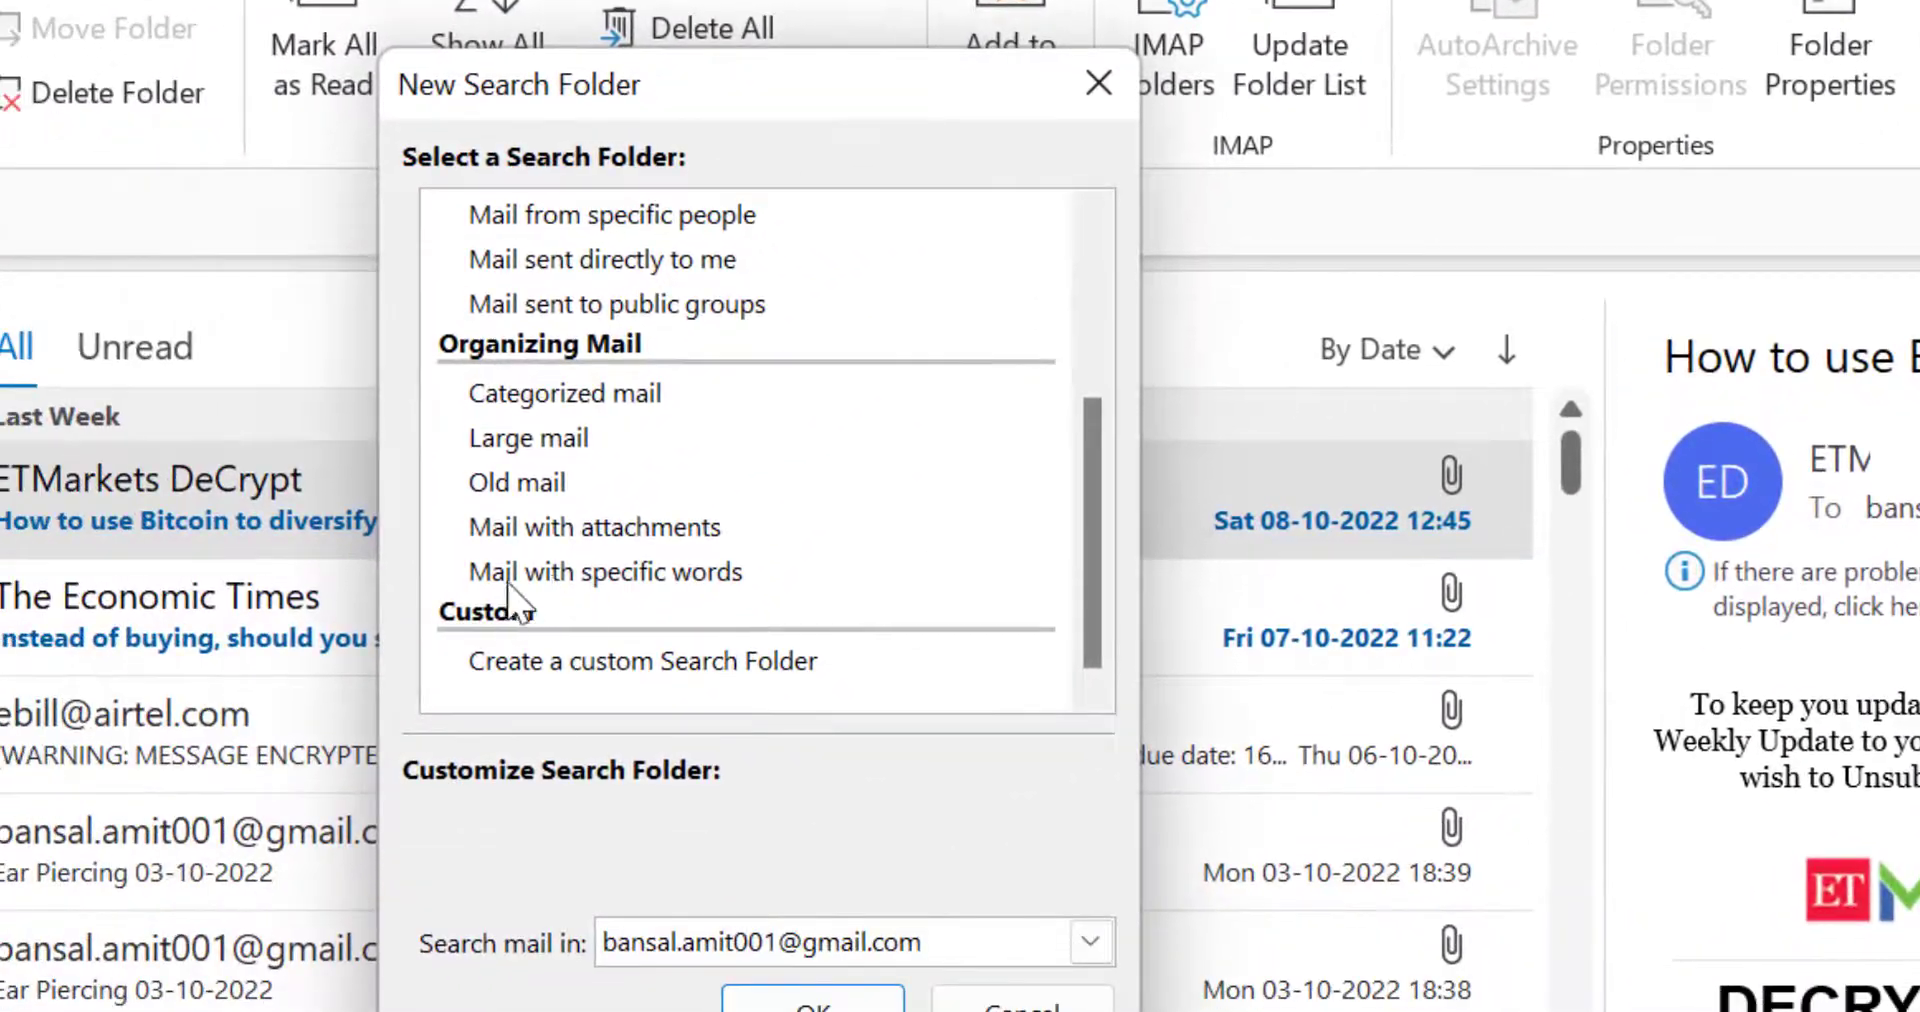
# Step: Create a search folder for mail with specific words in the same Gmail account, using the word bitcoin
pyautogui.click(640, 585)
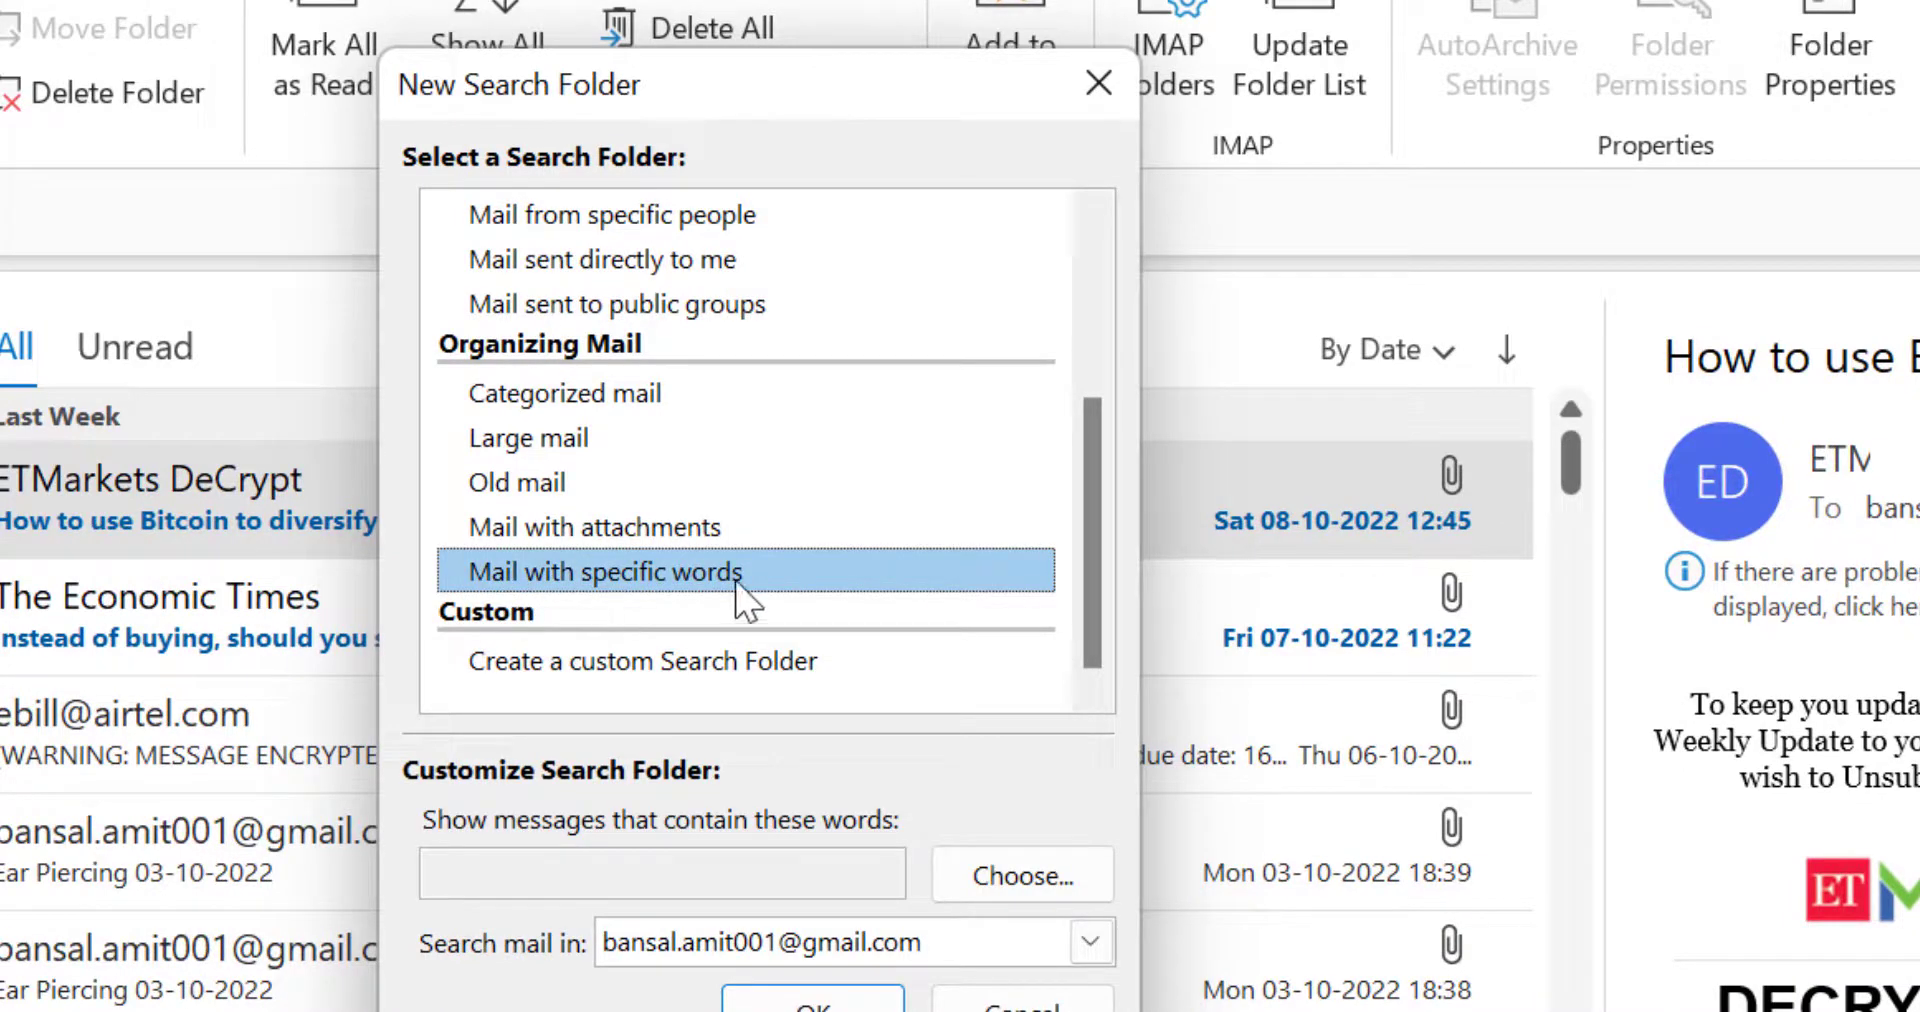
pyautogui.click(1020, 880)
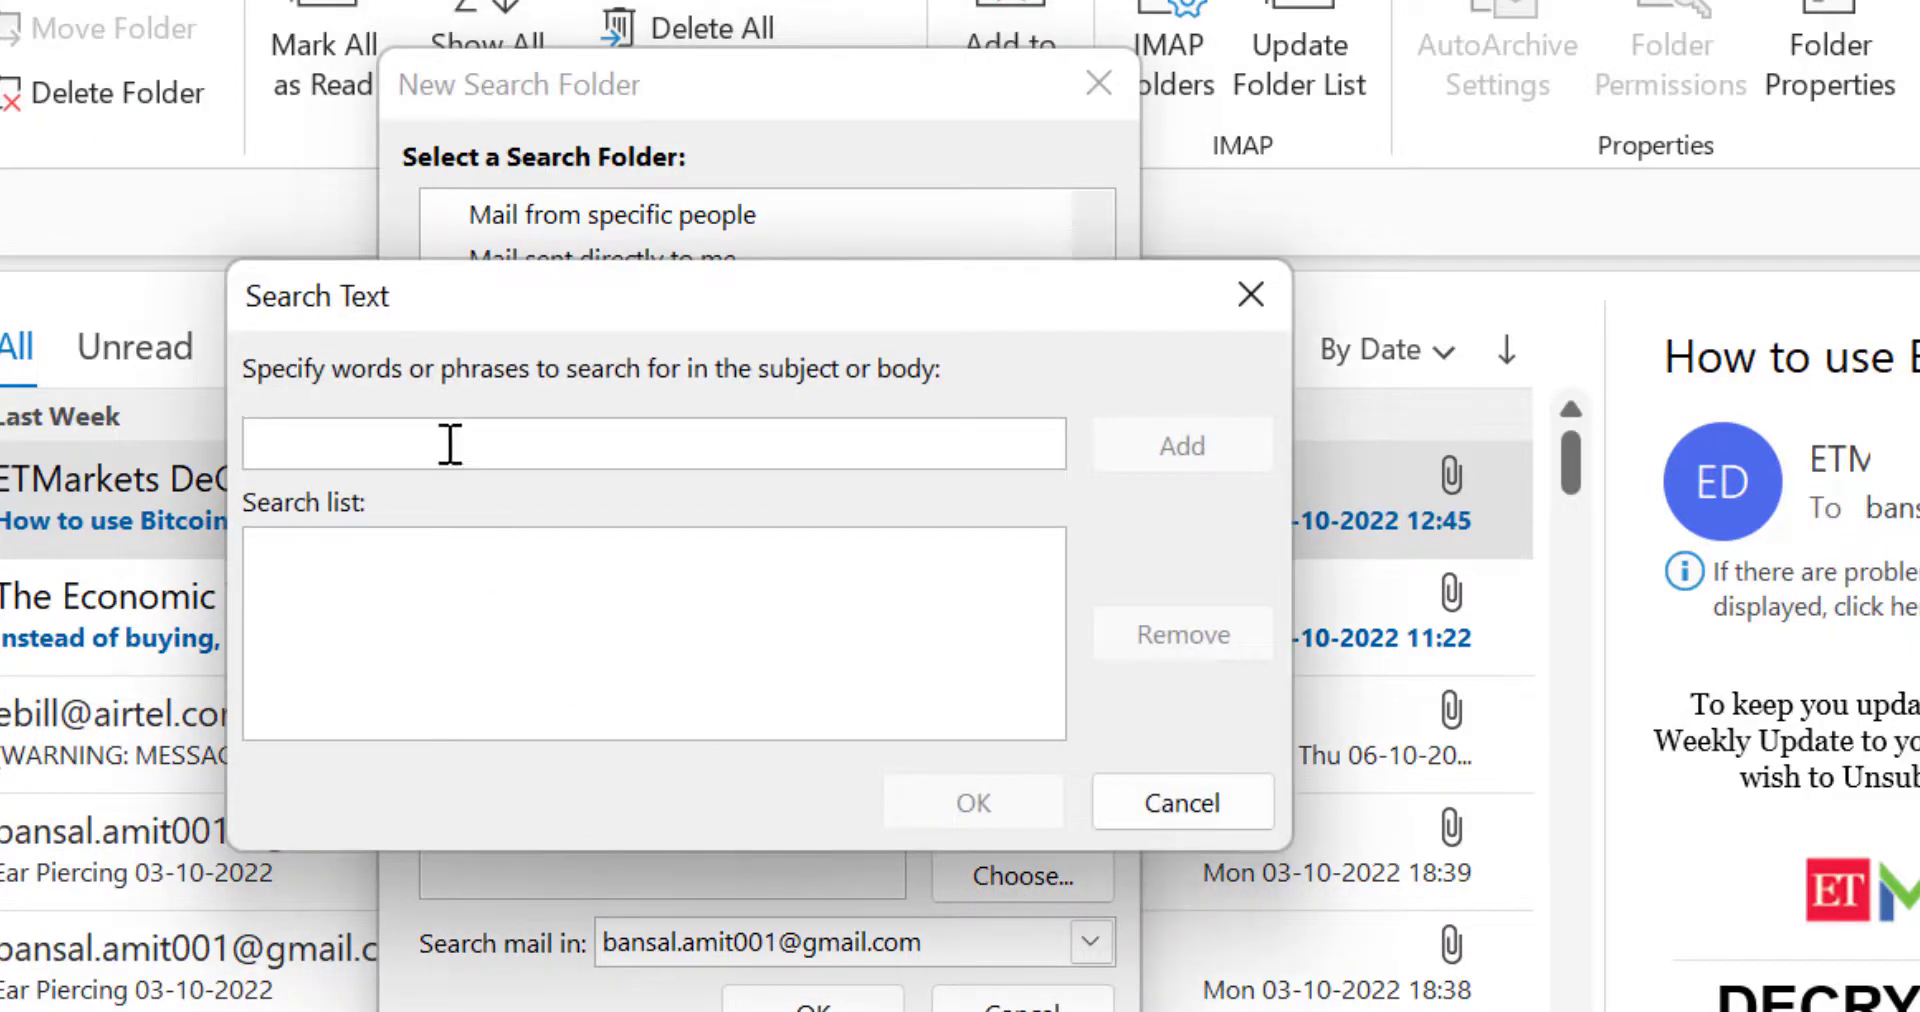
pyautogui.moveTo(478, 298); pyautogui.dragTo(542, 240)
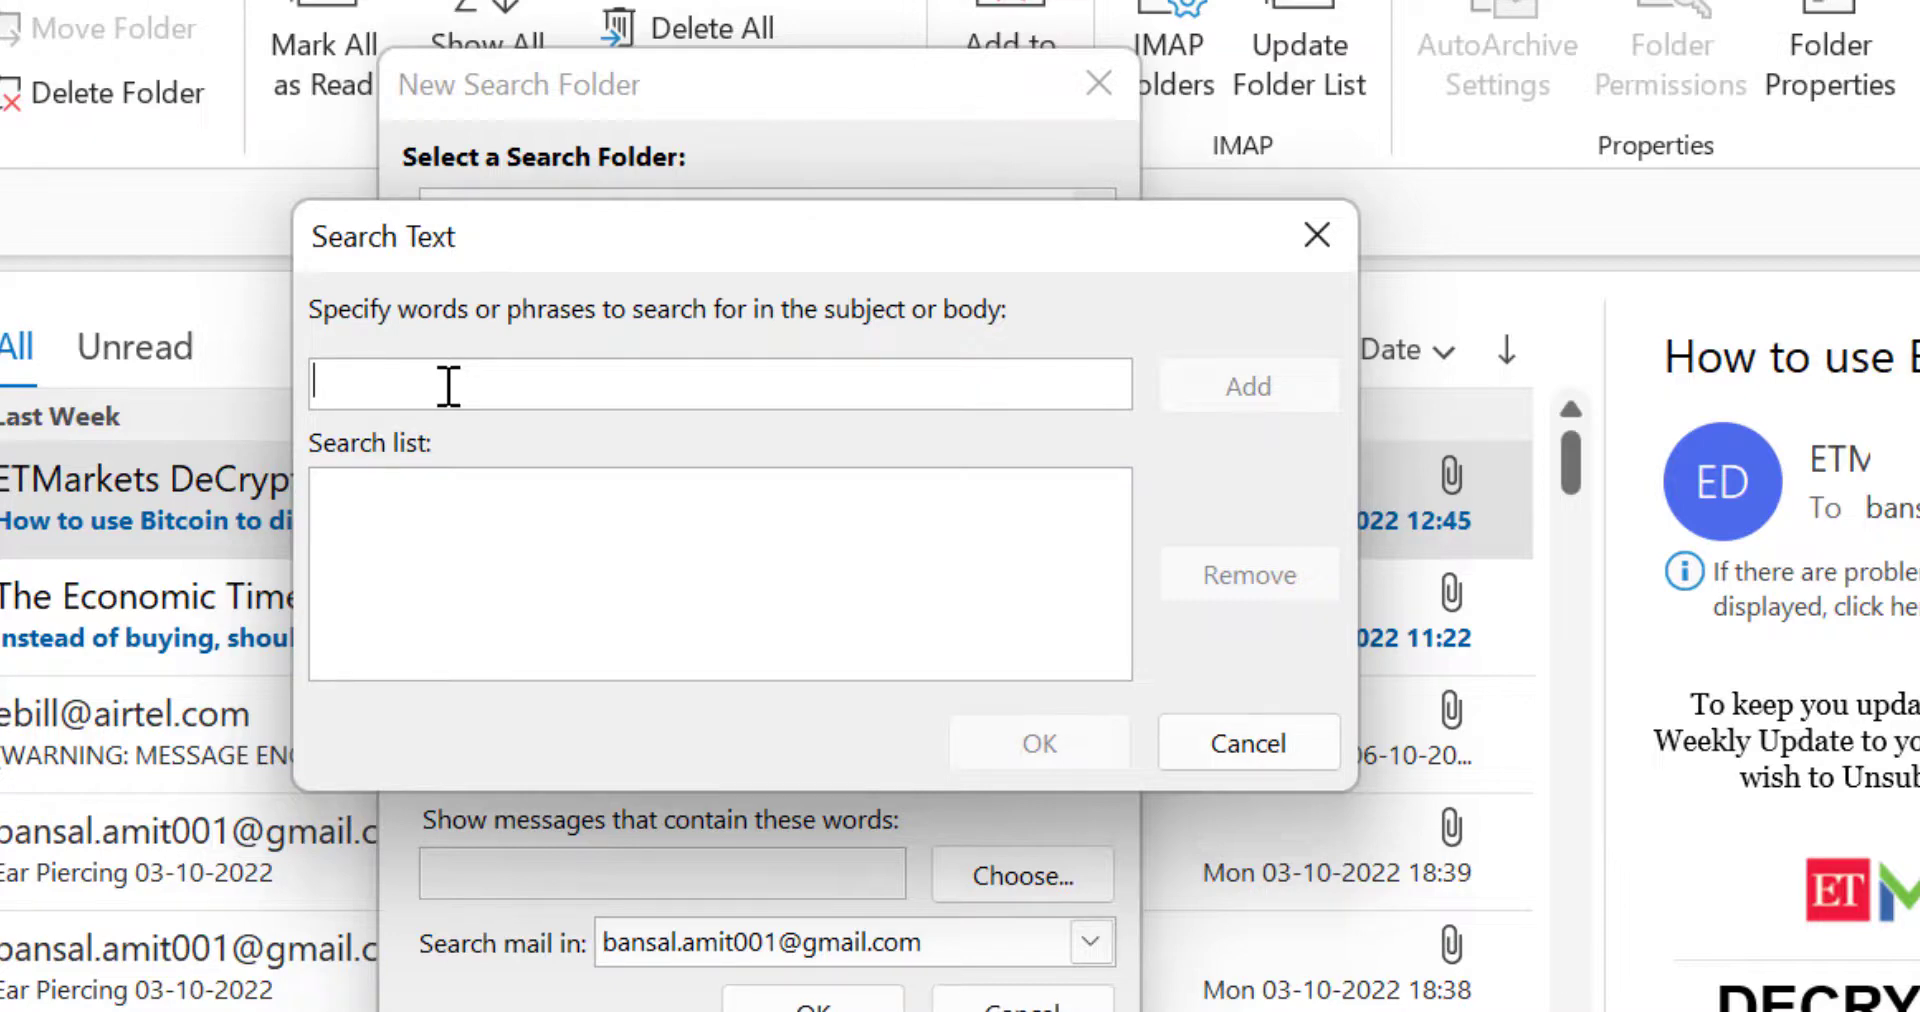
pyautogui.write('bitcoin')
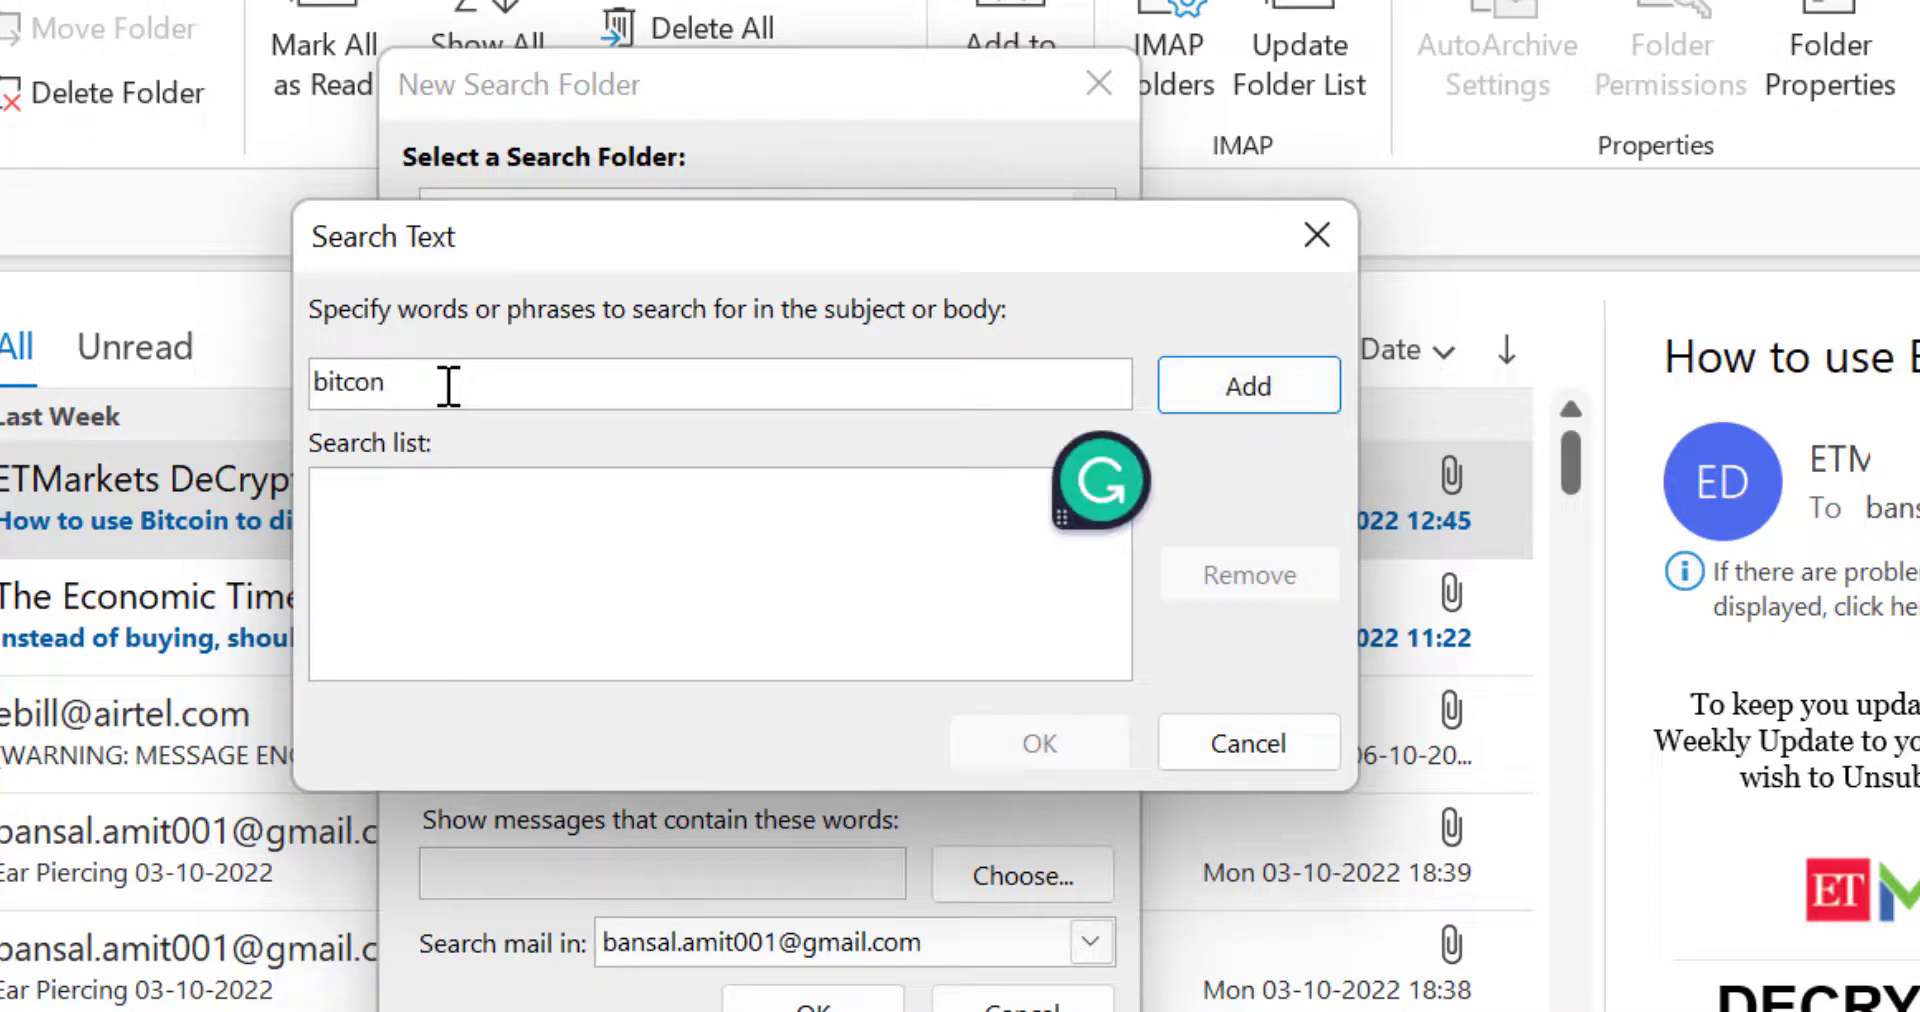
pyautogui.click(1250, 400)
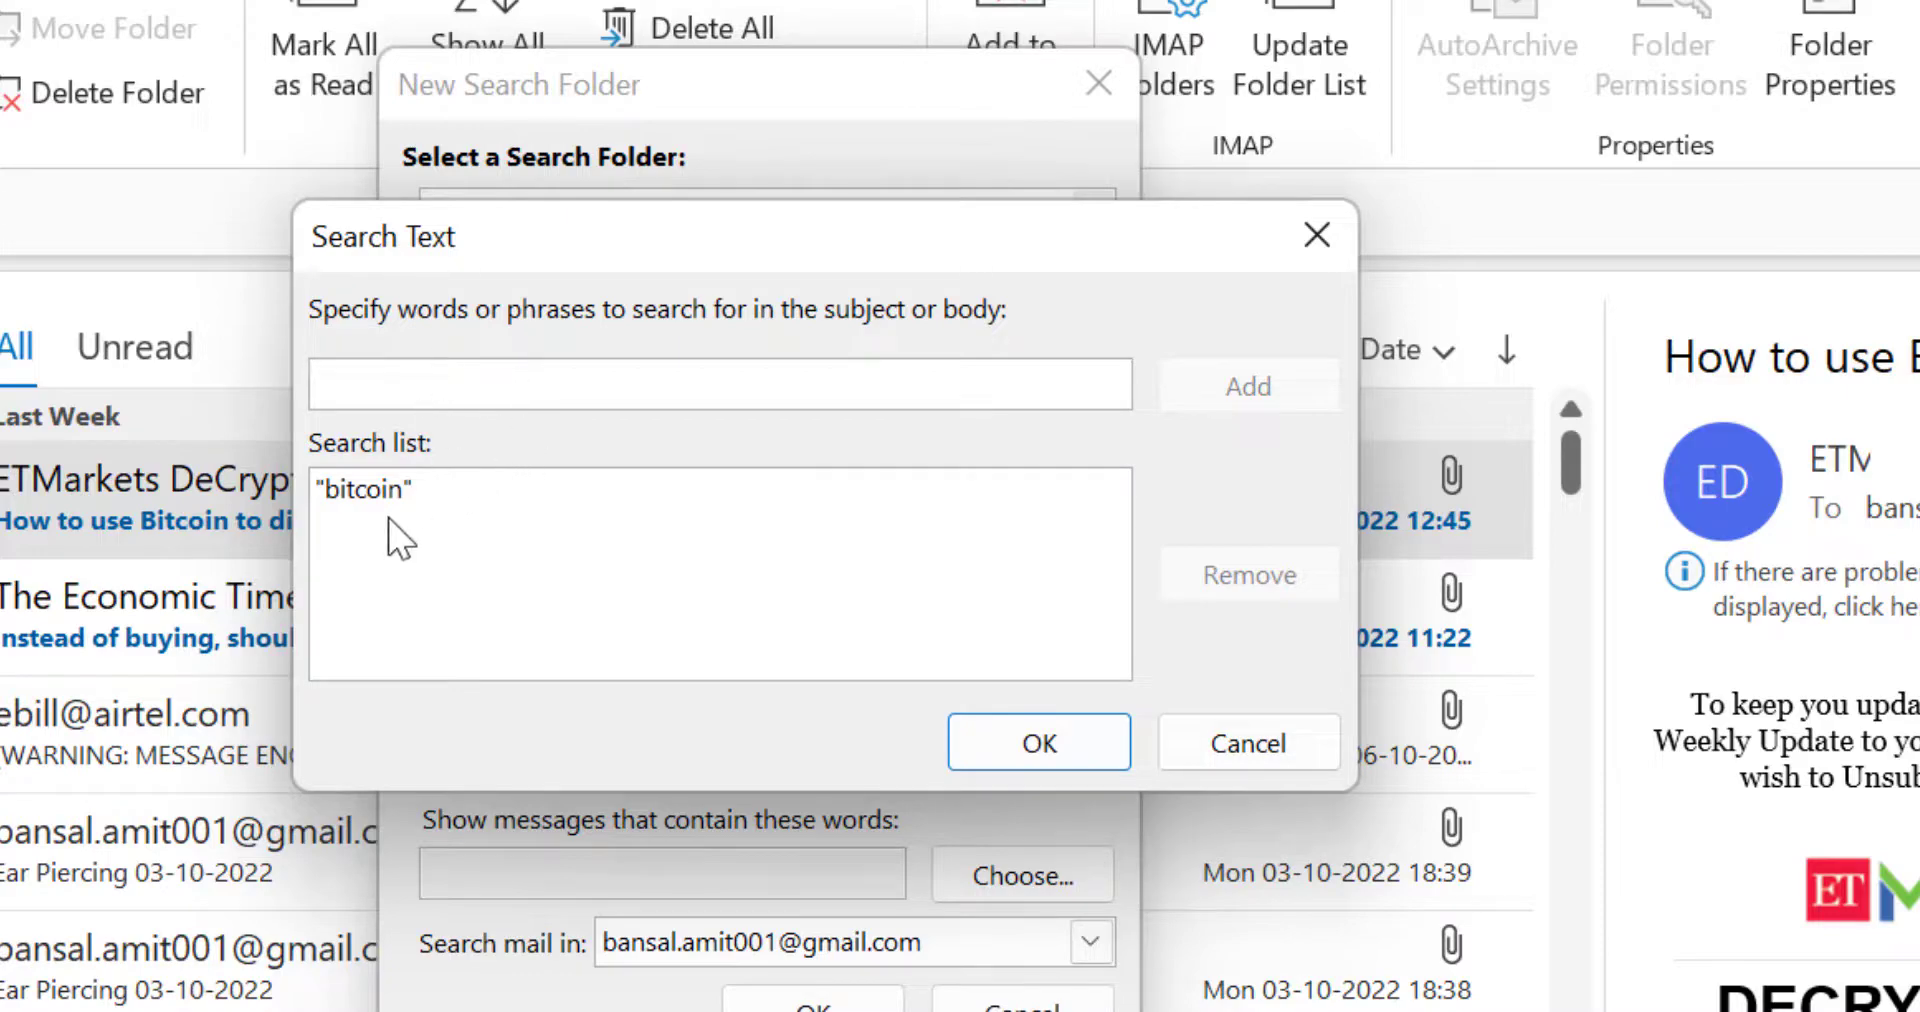
pyautogui.click(1060, 740)
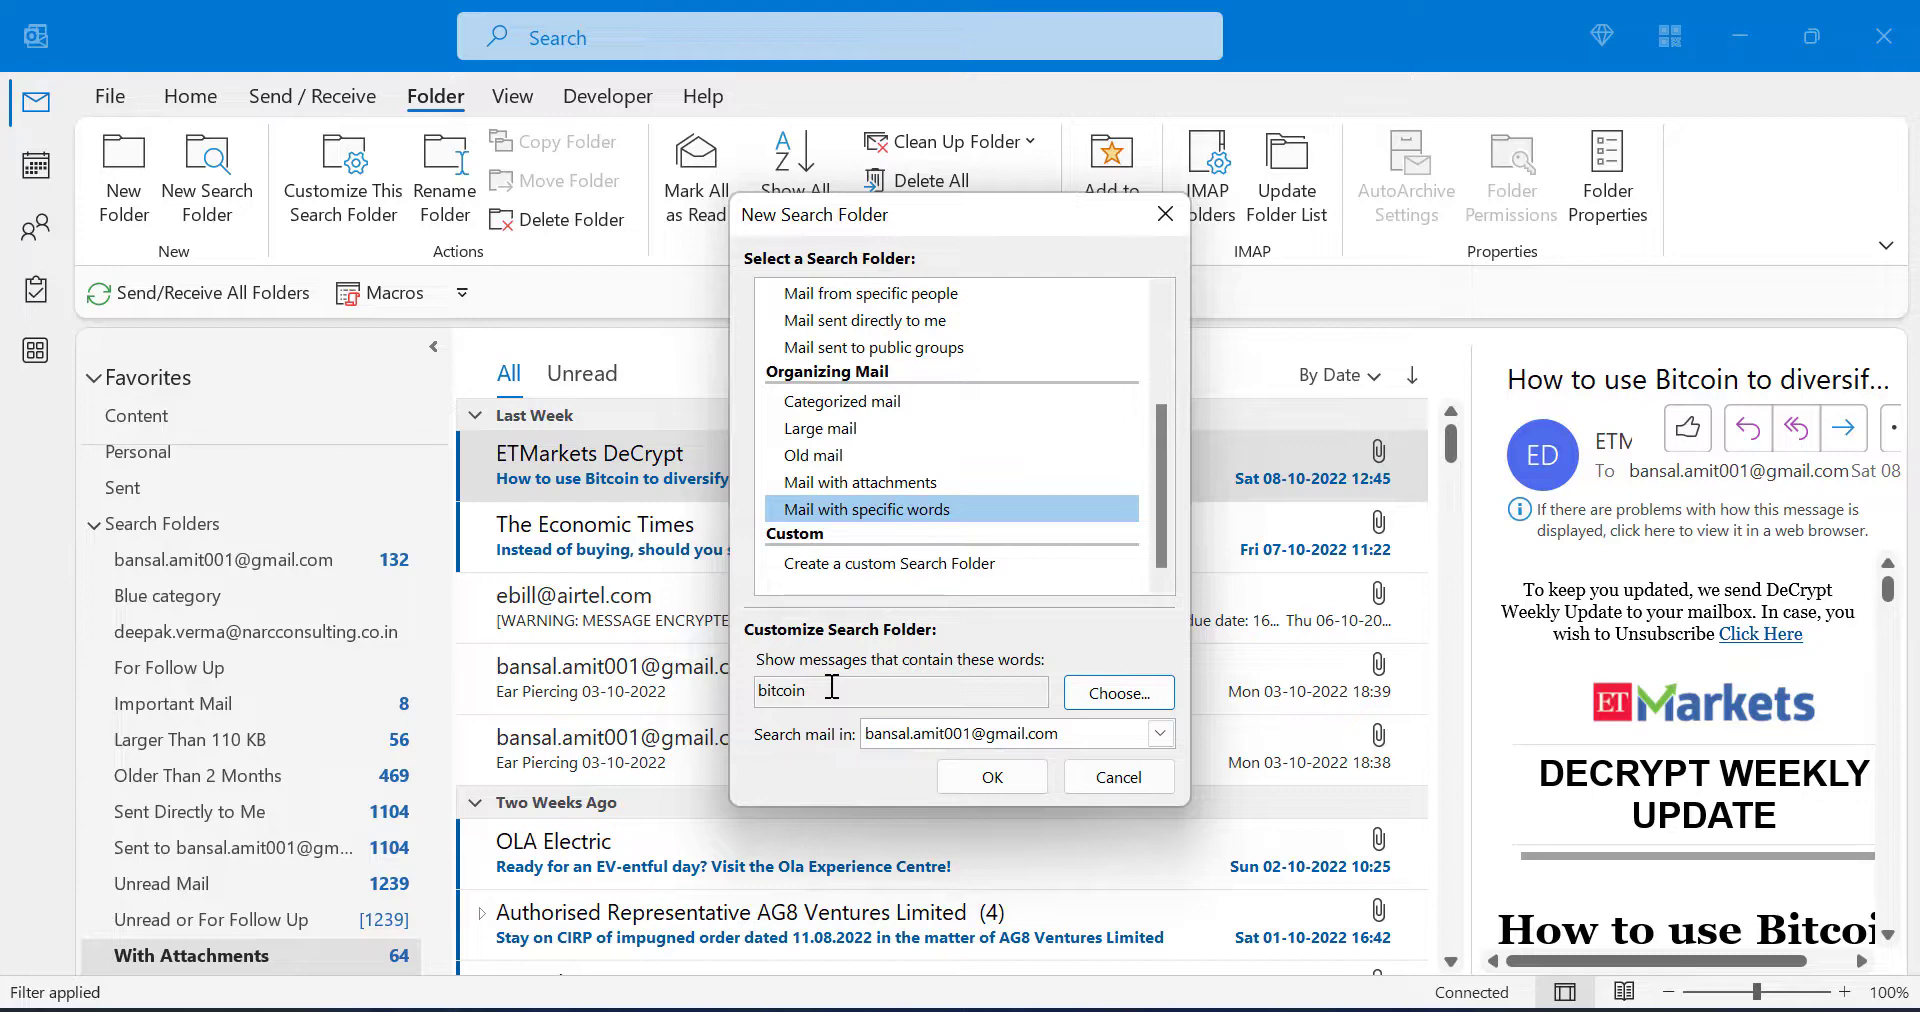
pyautogui.click(992, 777)
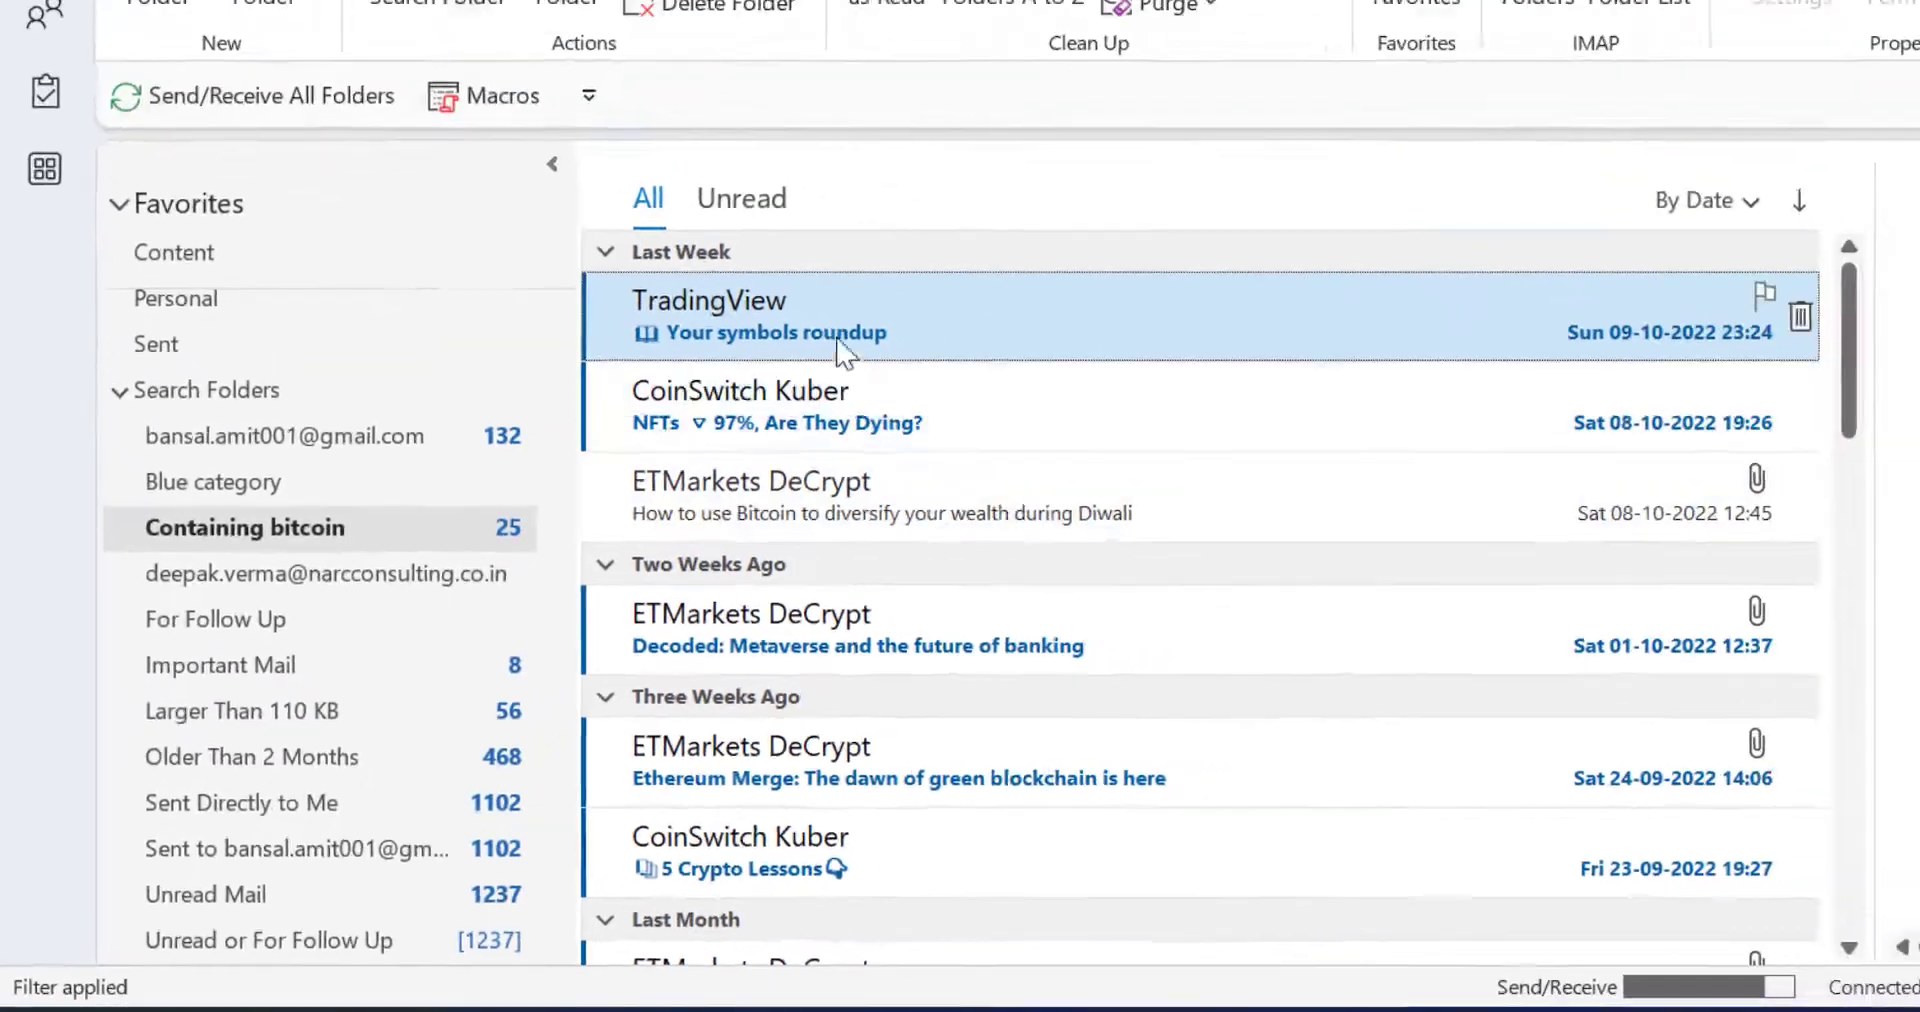
# Step: Start a custom search folder and name it Mail Smartly
pyautogui.hotkey('ctrl', 'shift', 'p')
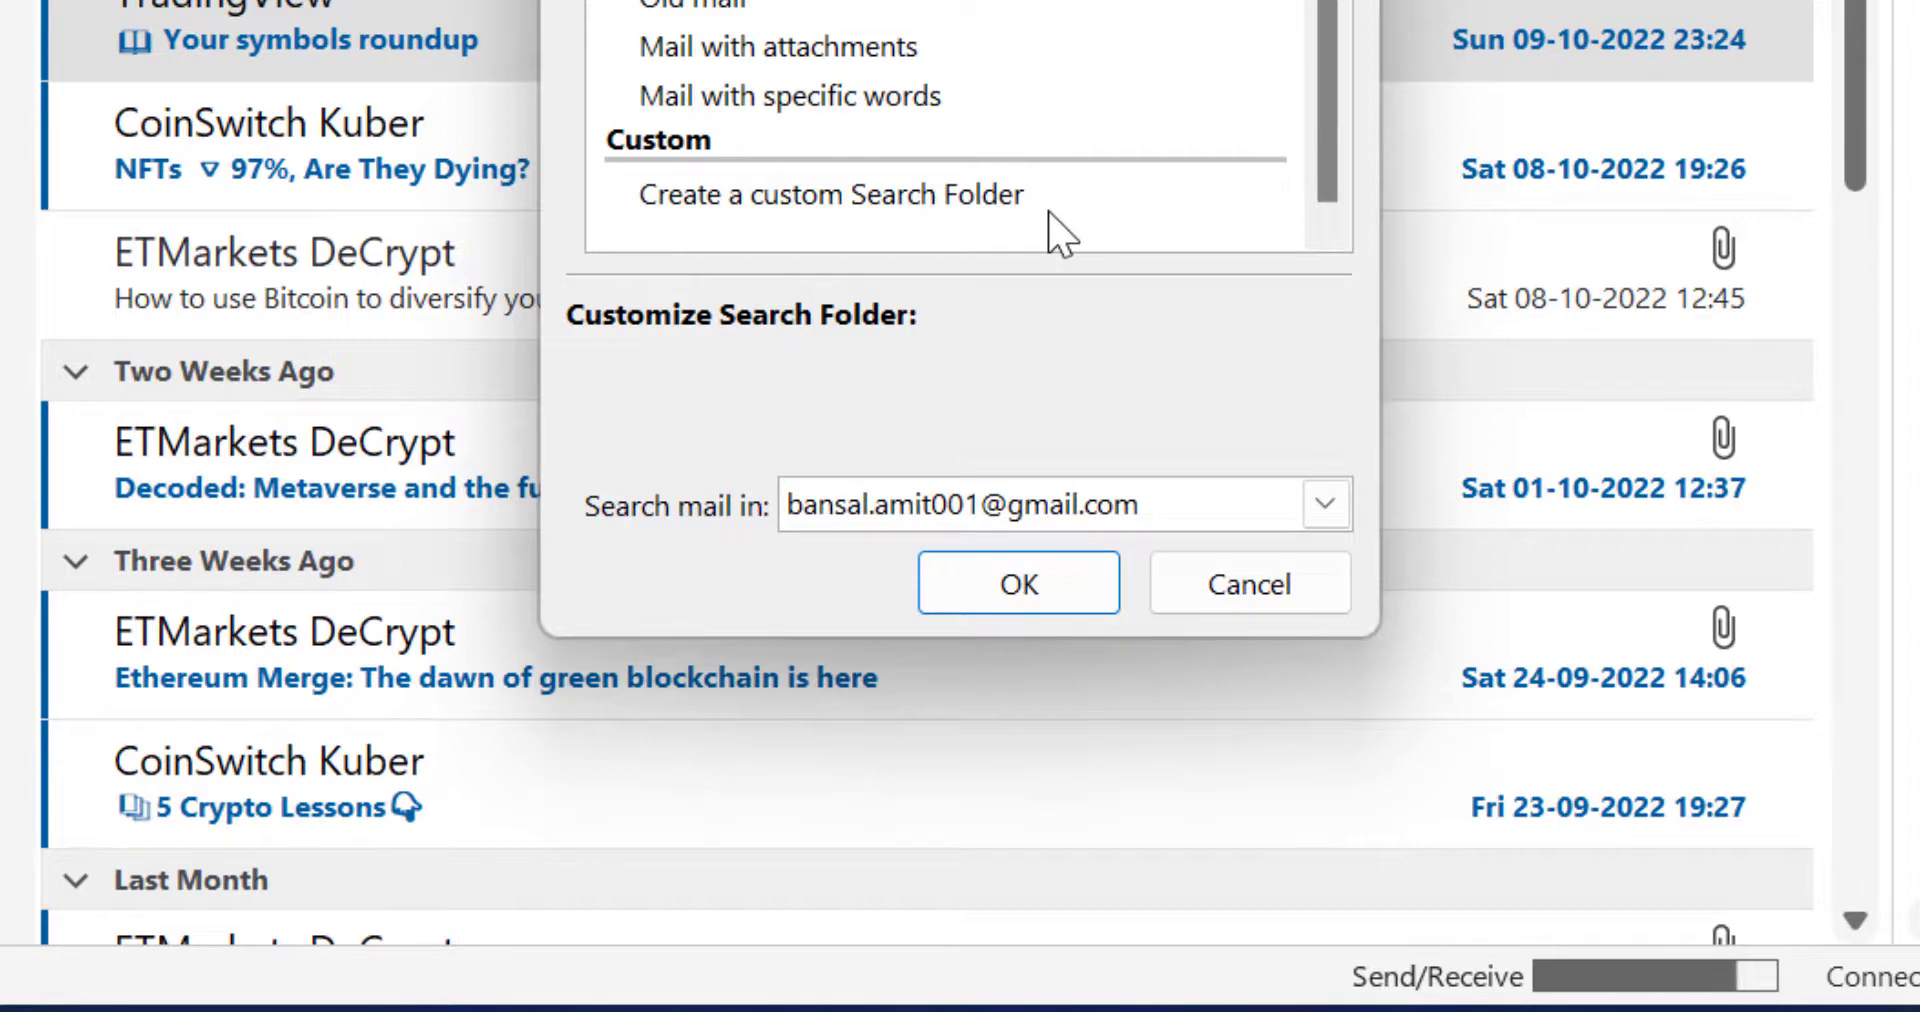
pyautogui.click(967, 196)
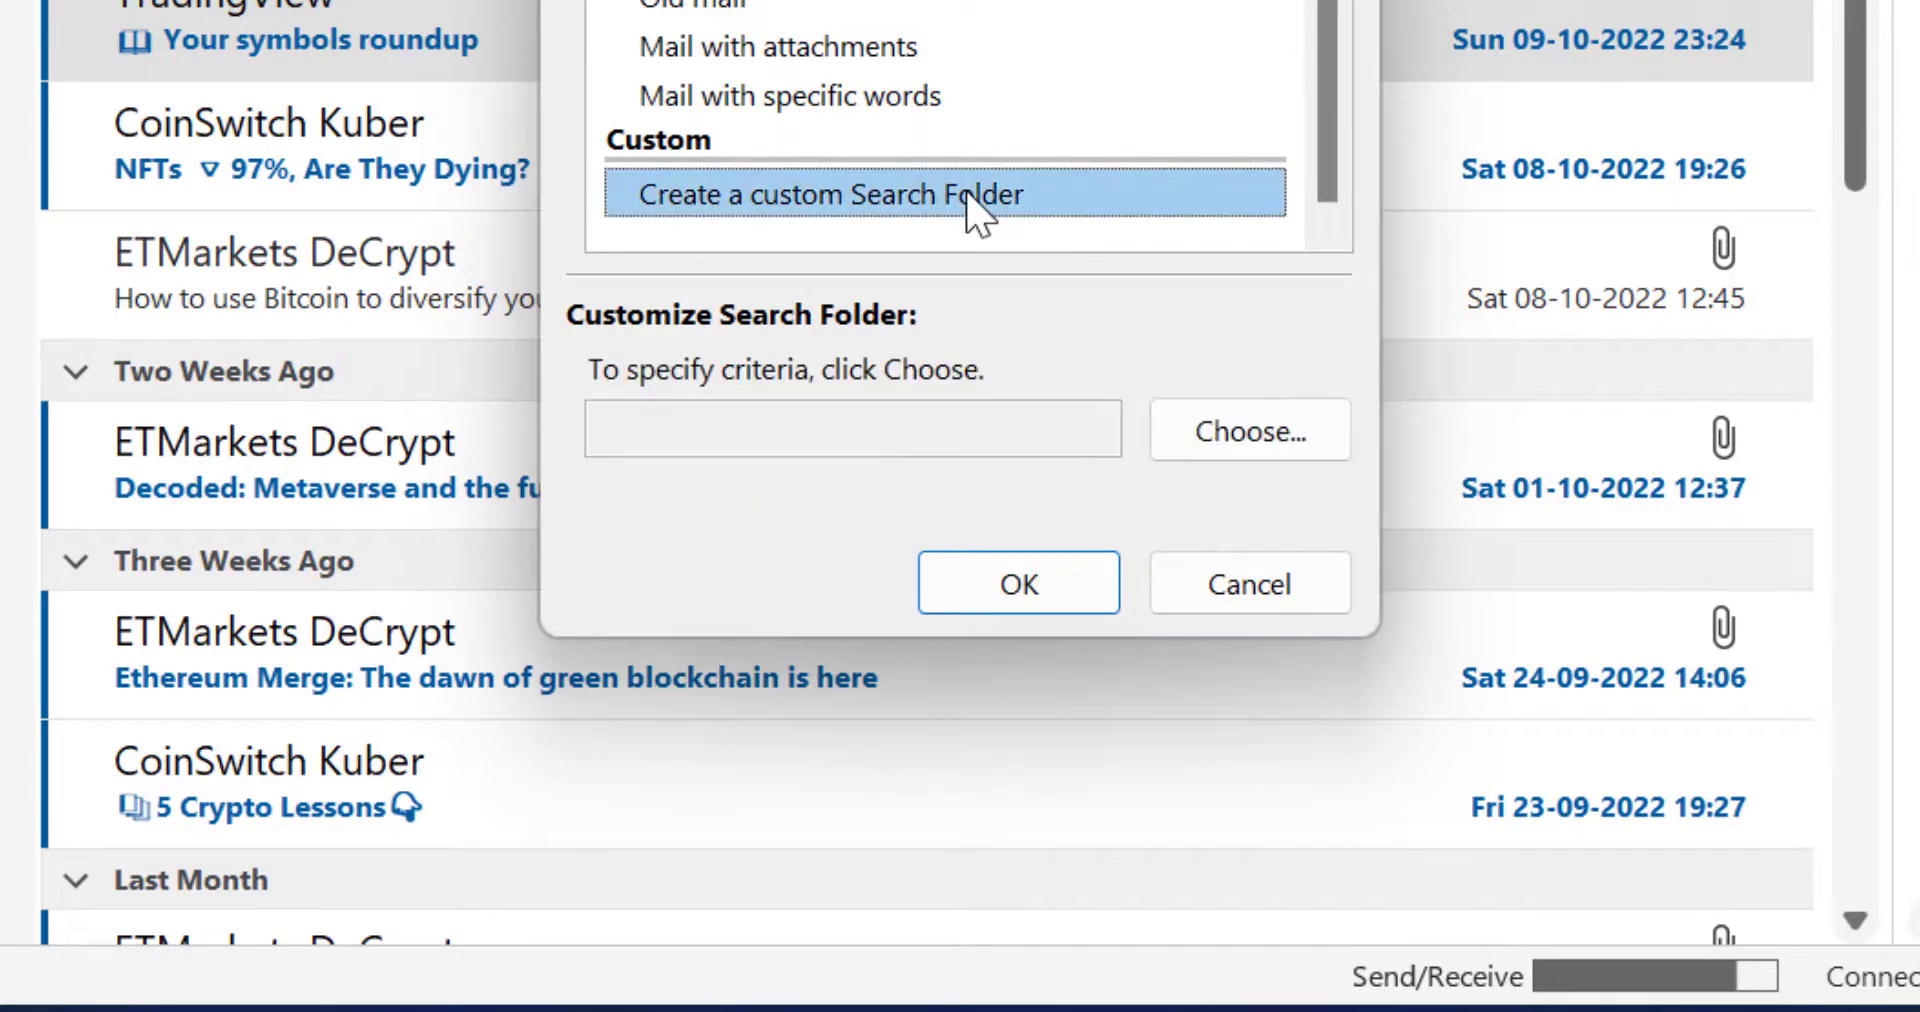
pyautogui.scroll(5, 975, 210)
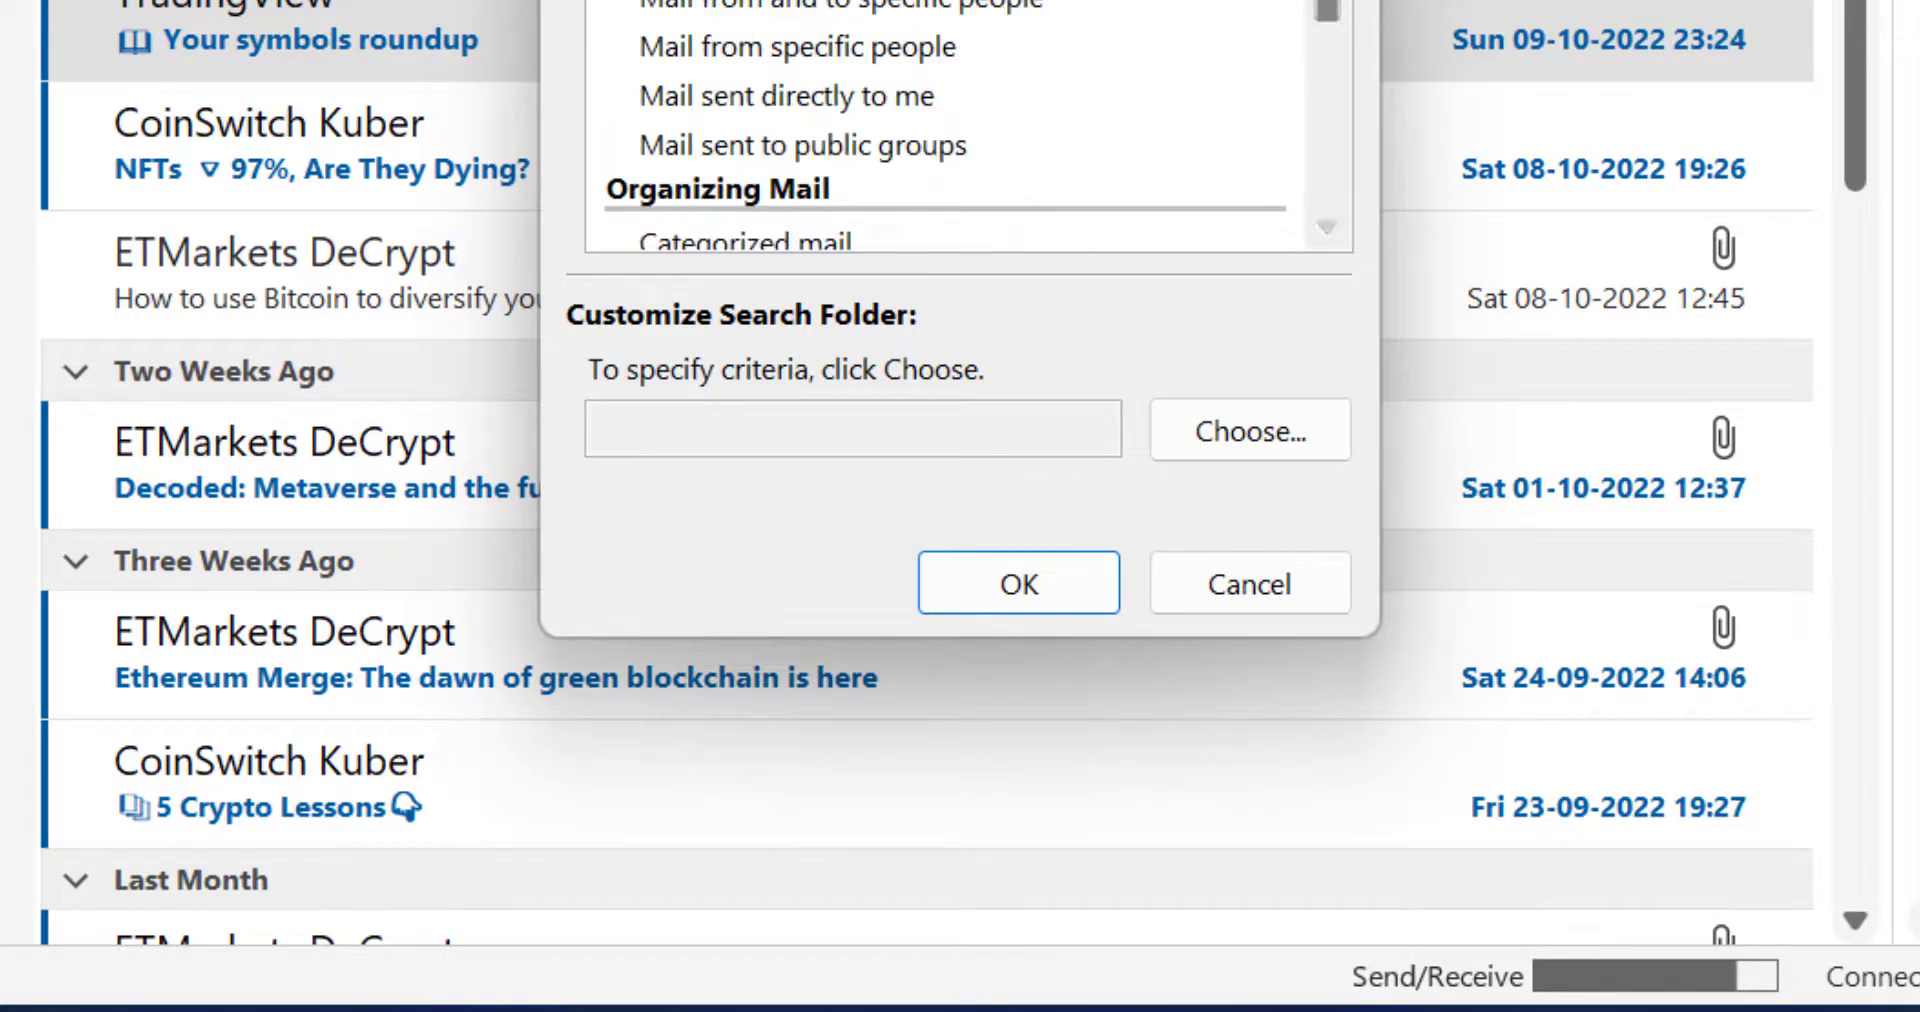
pyautogui.scroll(-5, 945, 125)
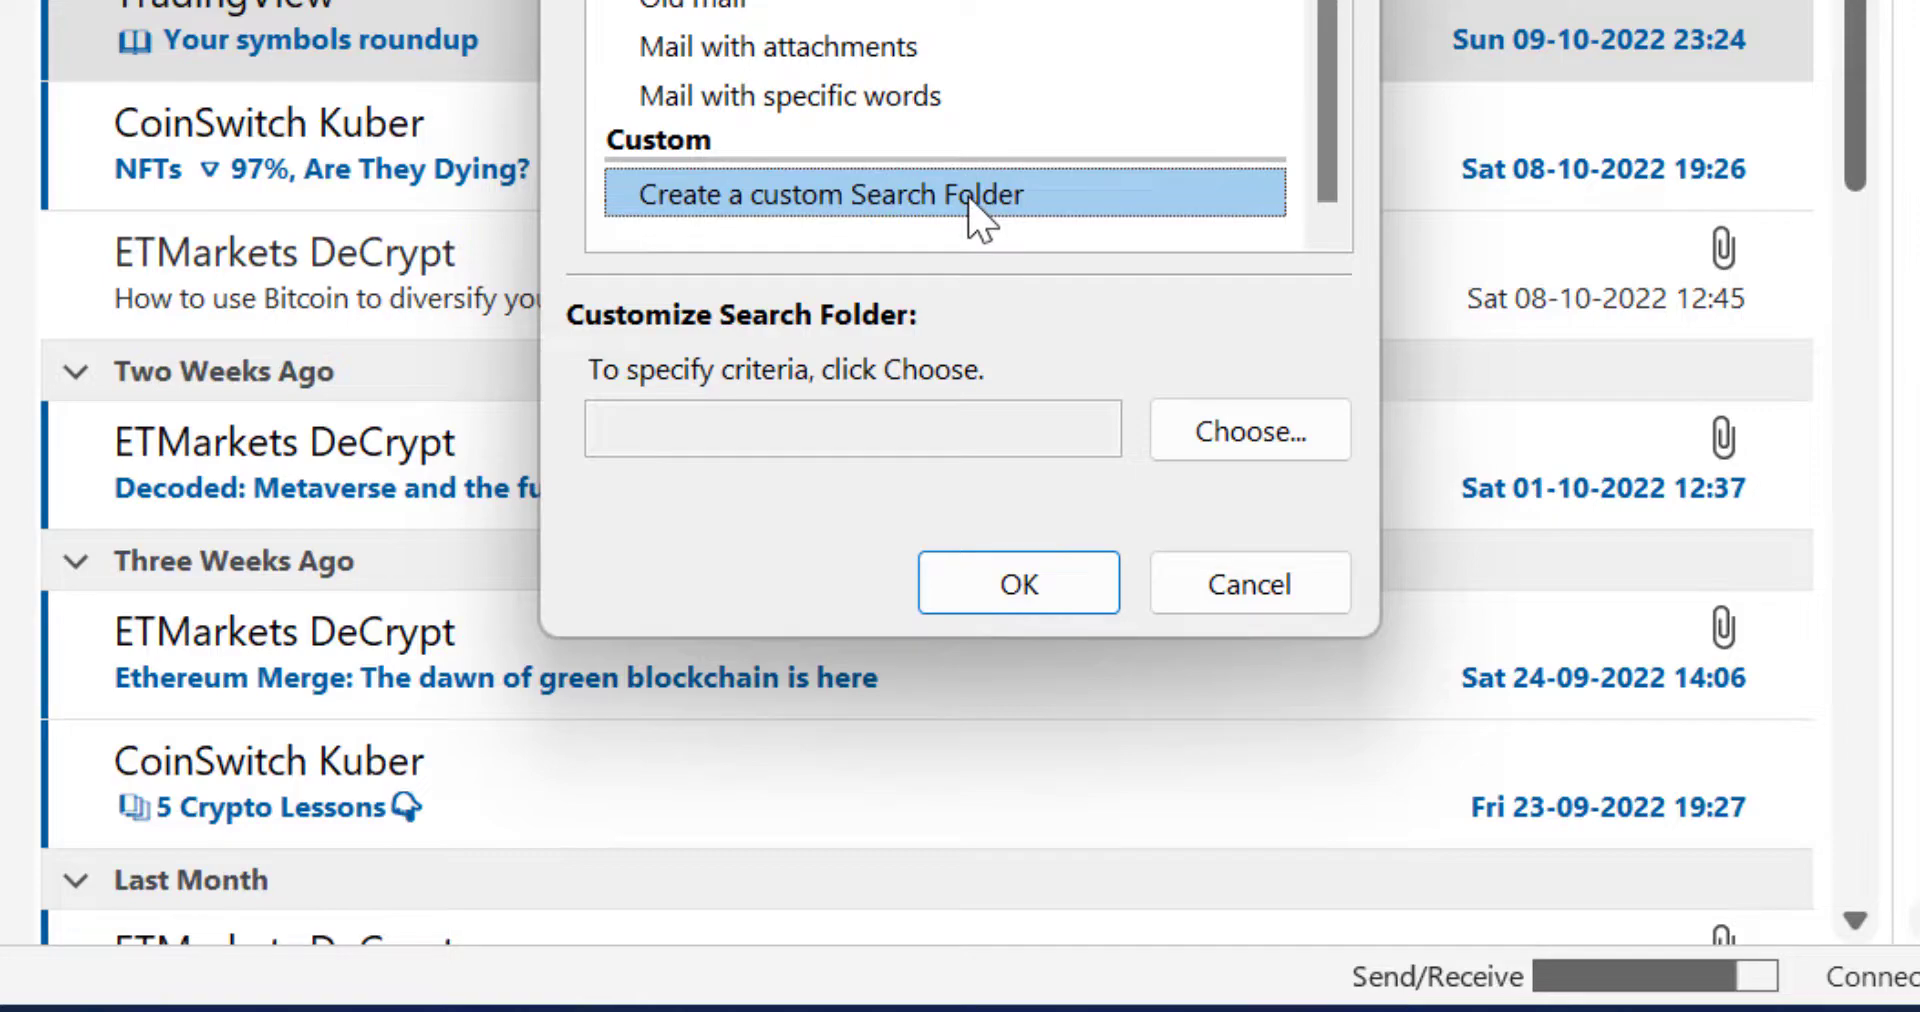
pyautogui.click(1260, 448)
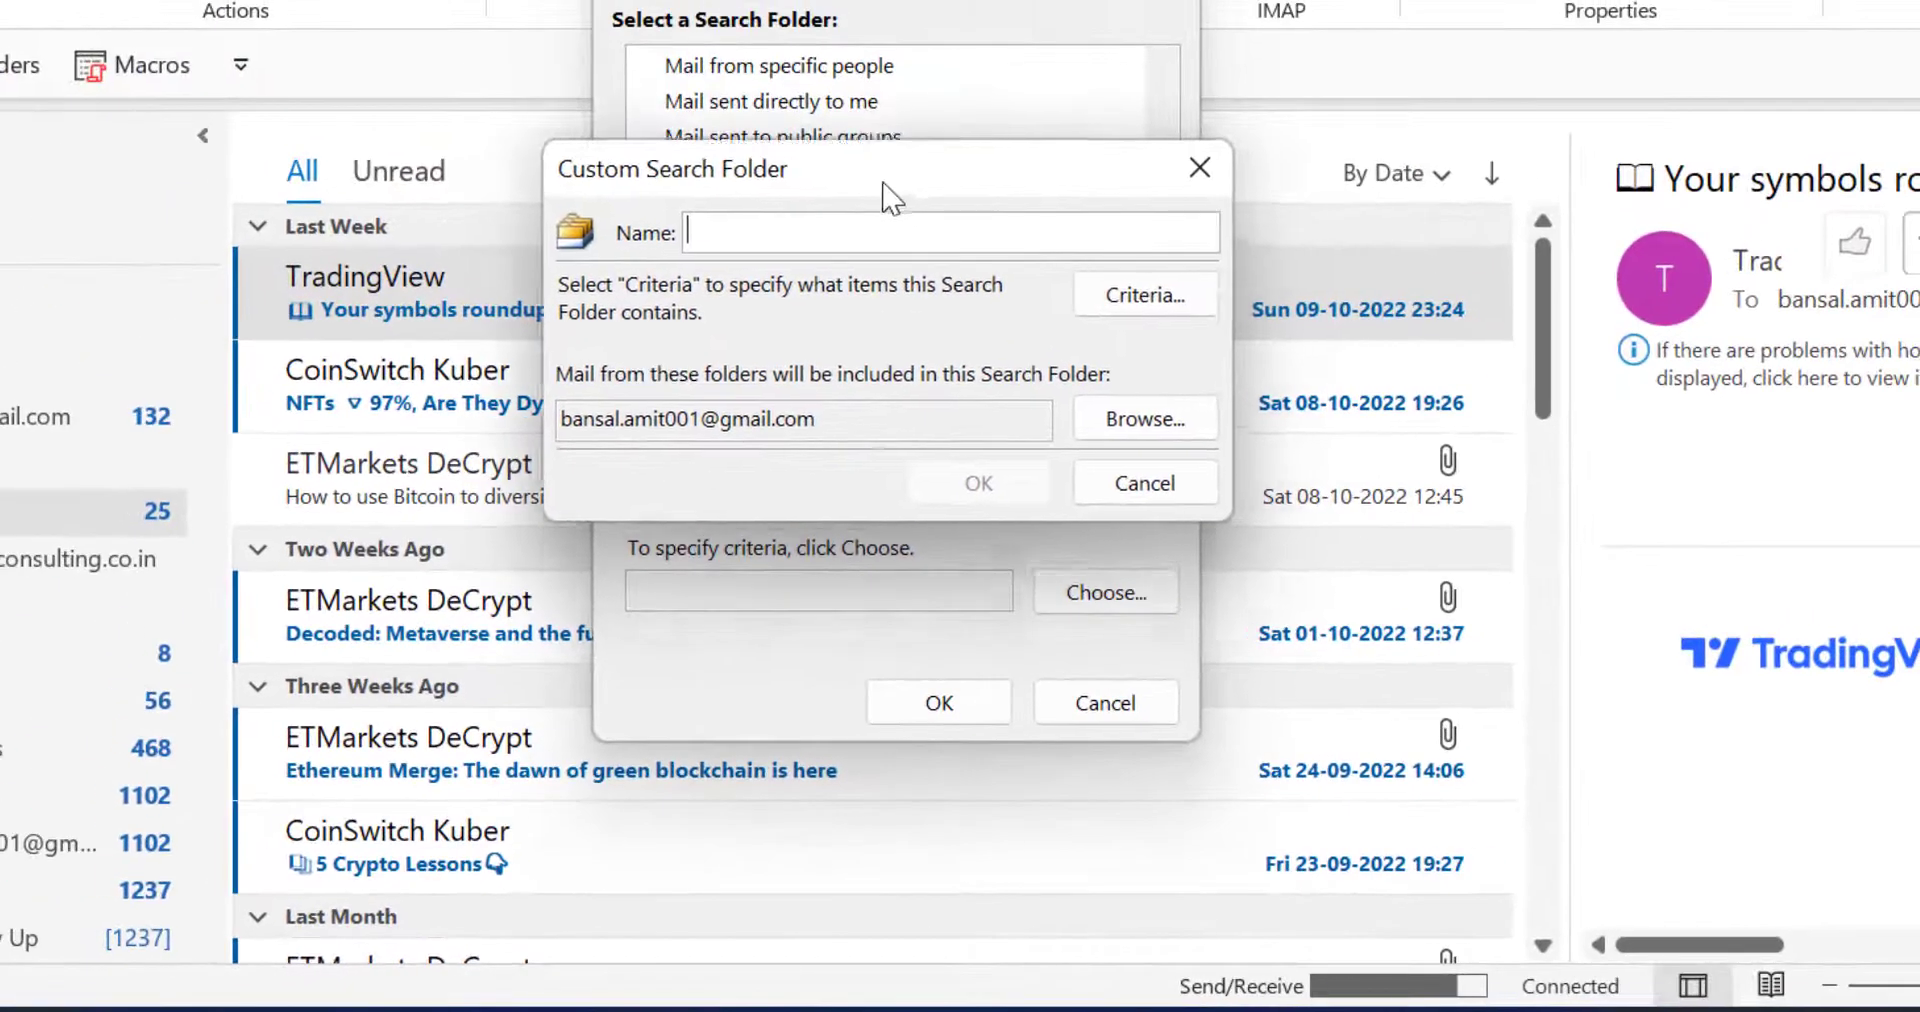
pyautogui.moveTo(887, 193); pyautogui.dragTo(686, 165)
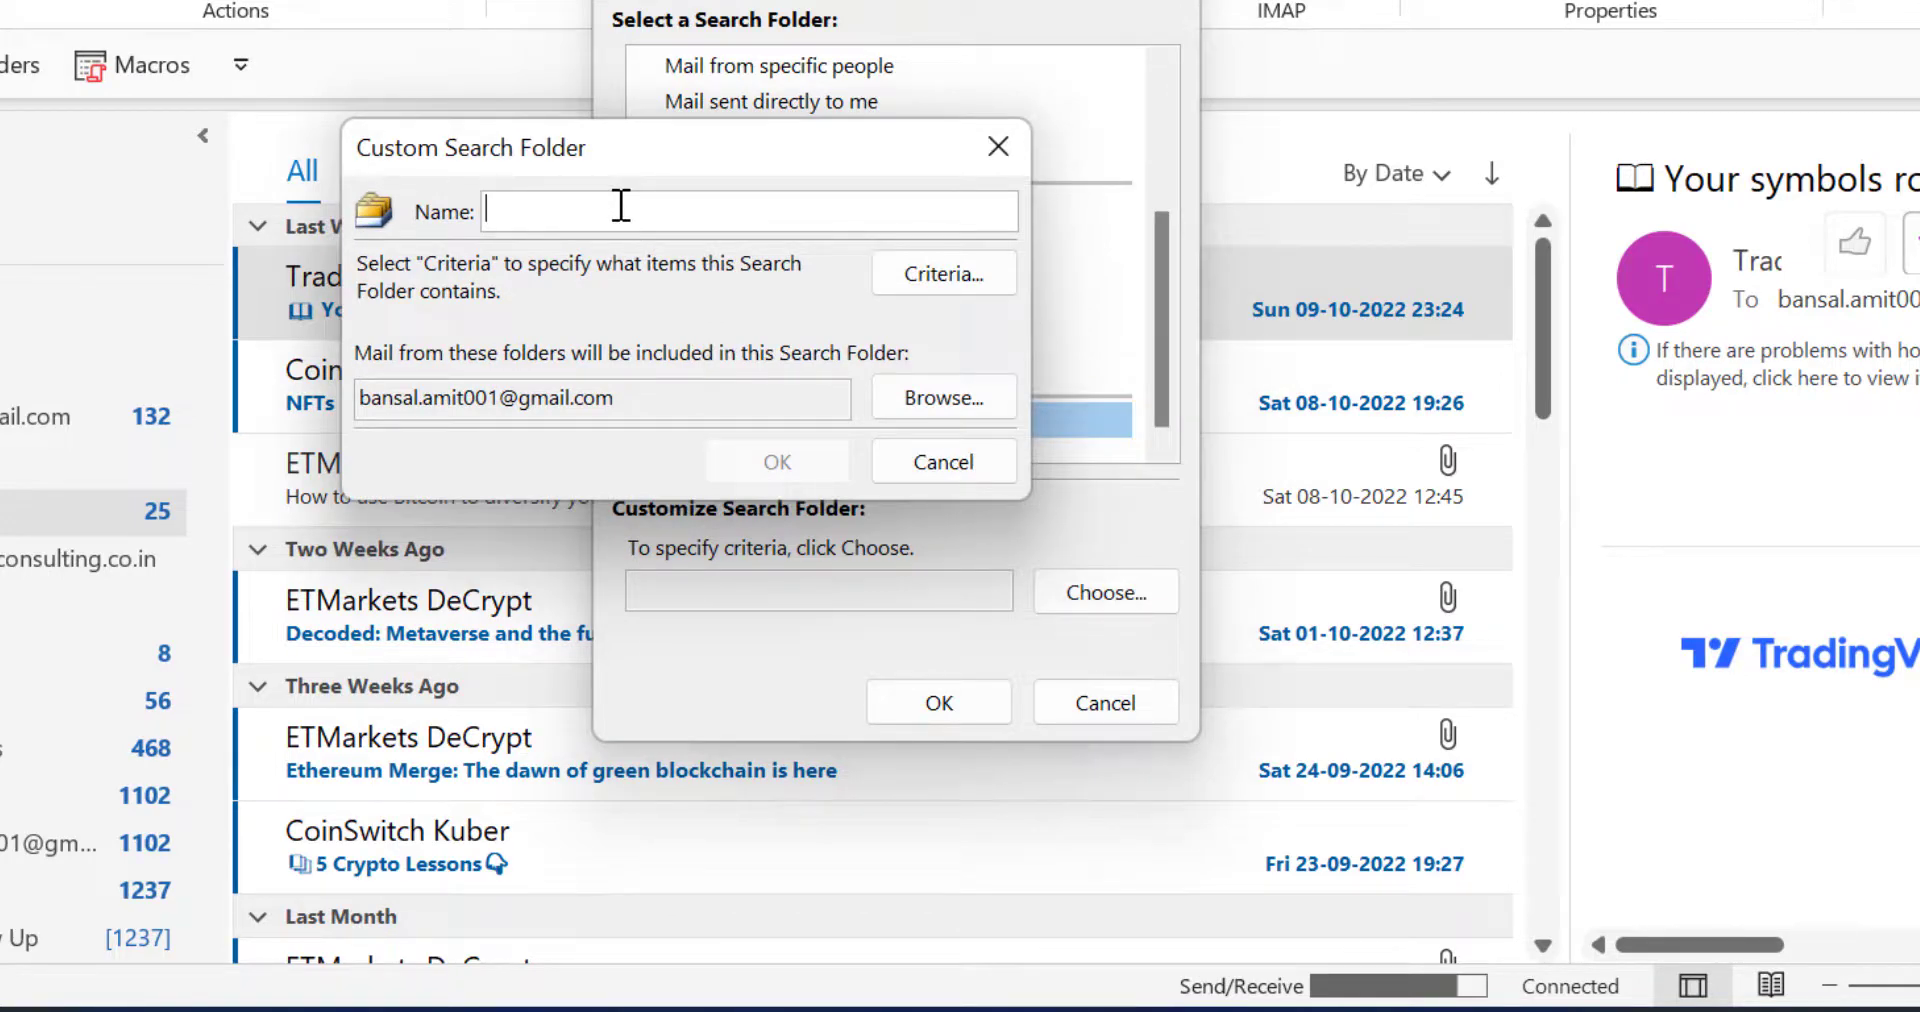
pyautogui.write('Mail Smartly')
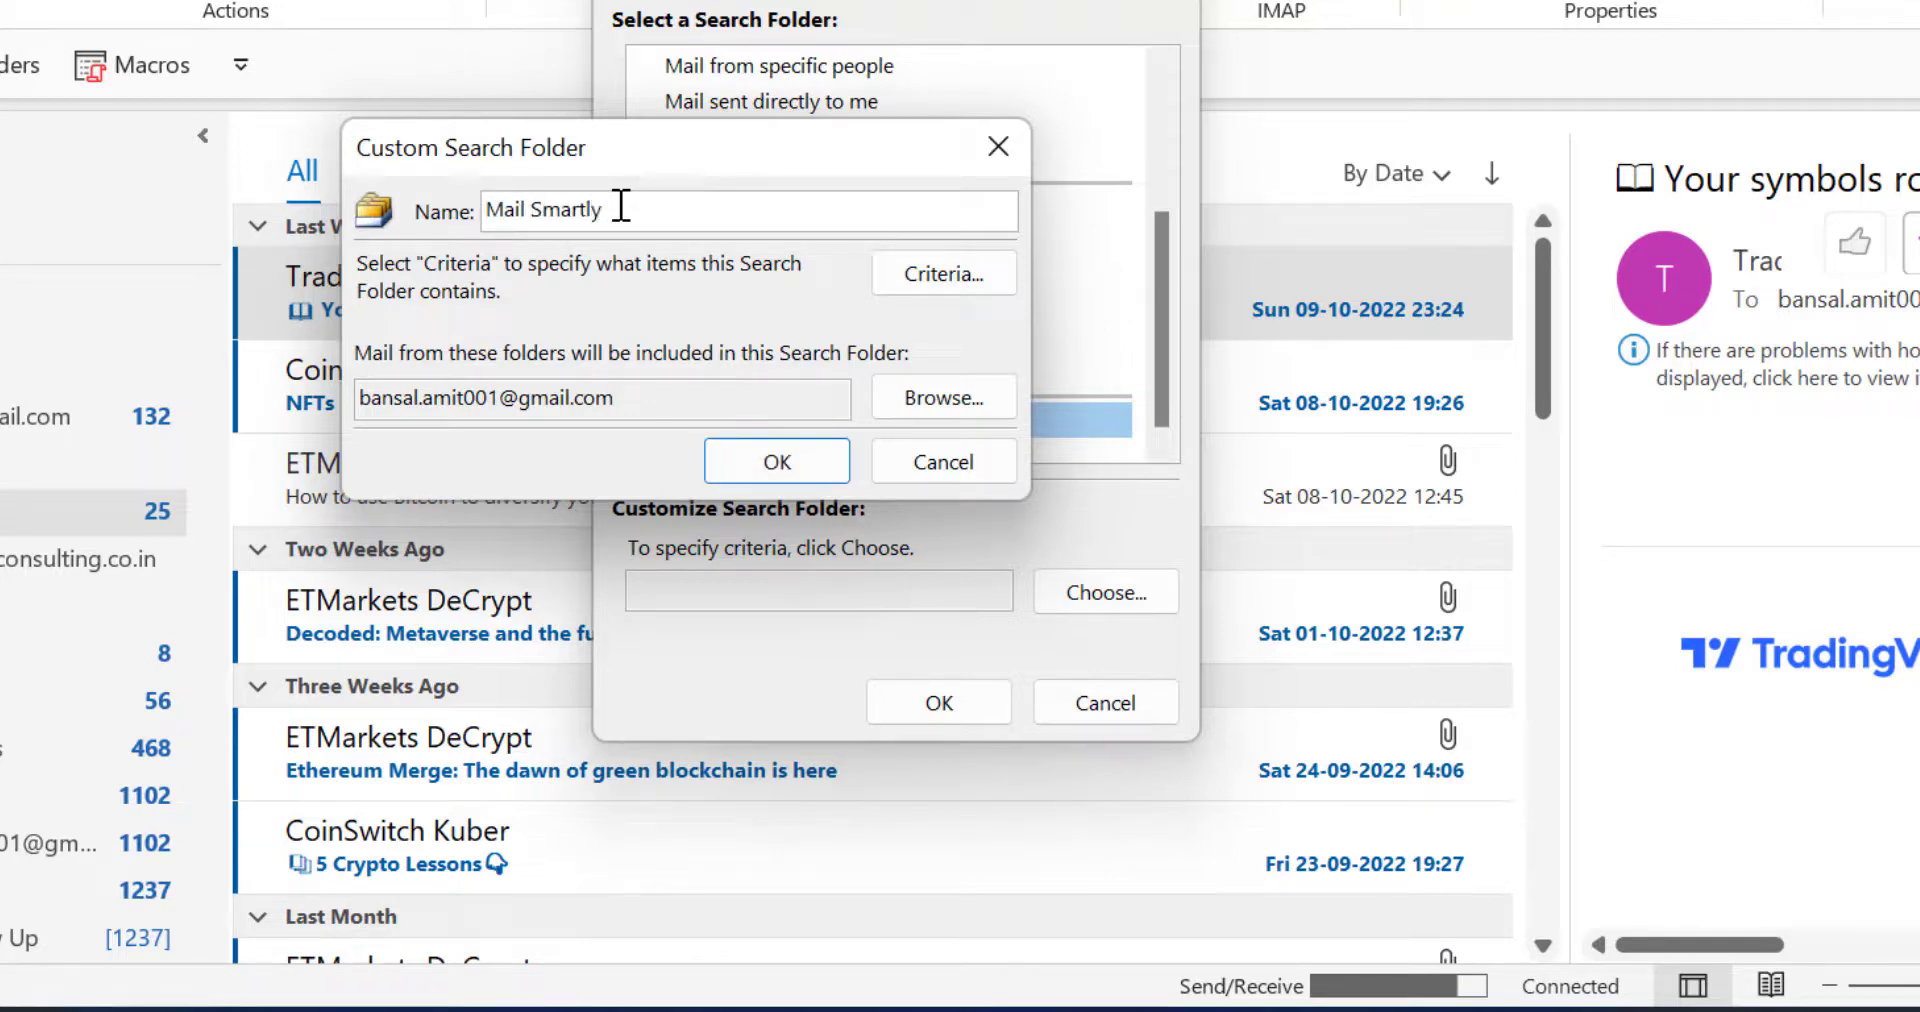
# Step: Set the custom folder's criteria to search for the word Bitcoin in the subject field only
pyautogui.click(962, 274)
pyautogui.moveTo(549, 37); pyautogui.dragTo(467, 42)
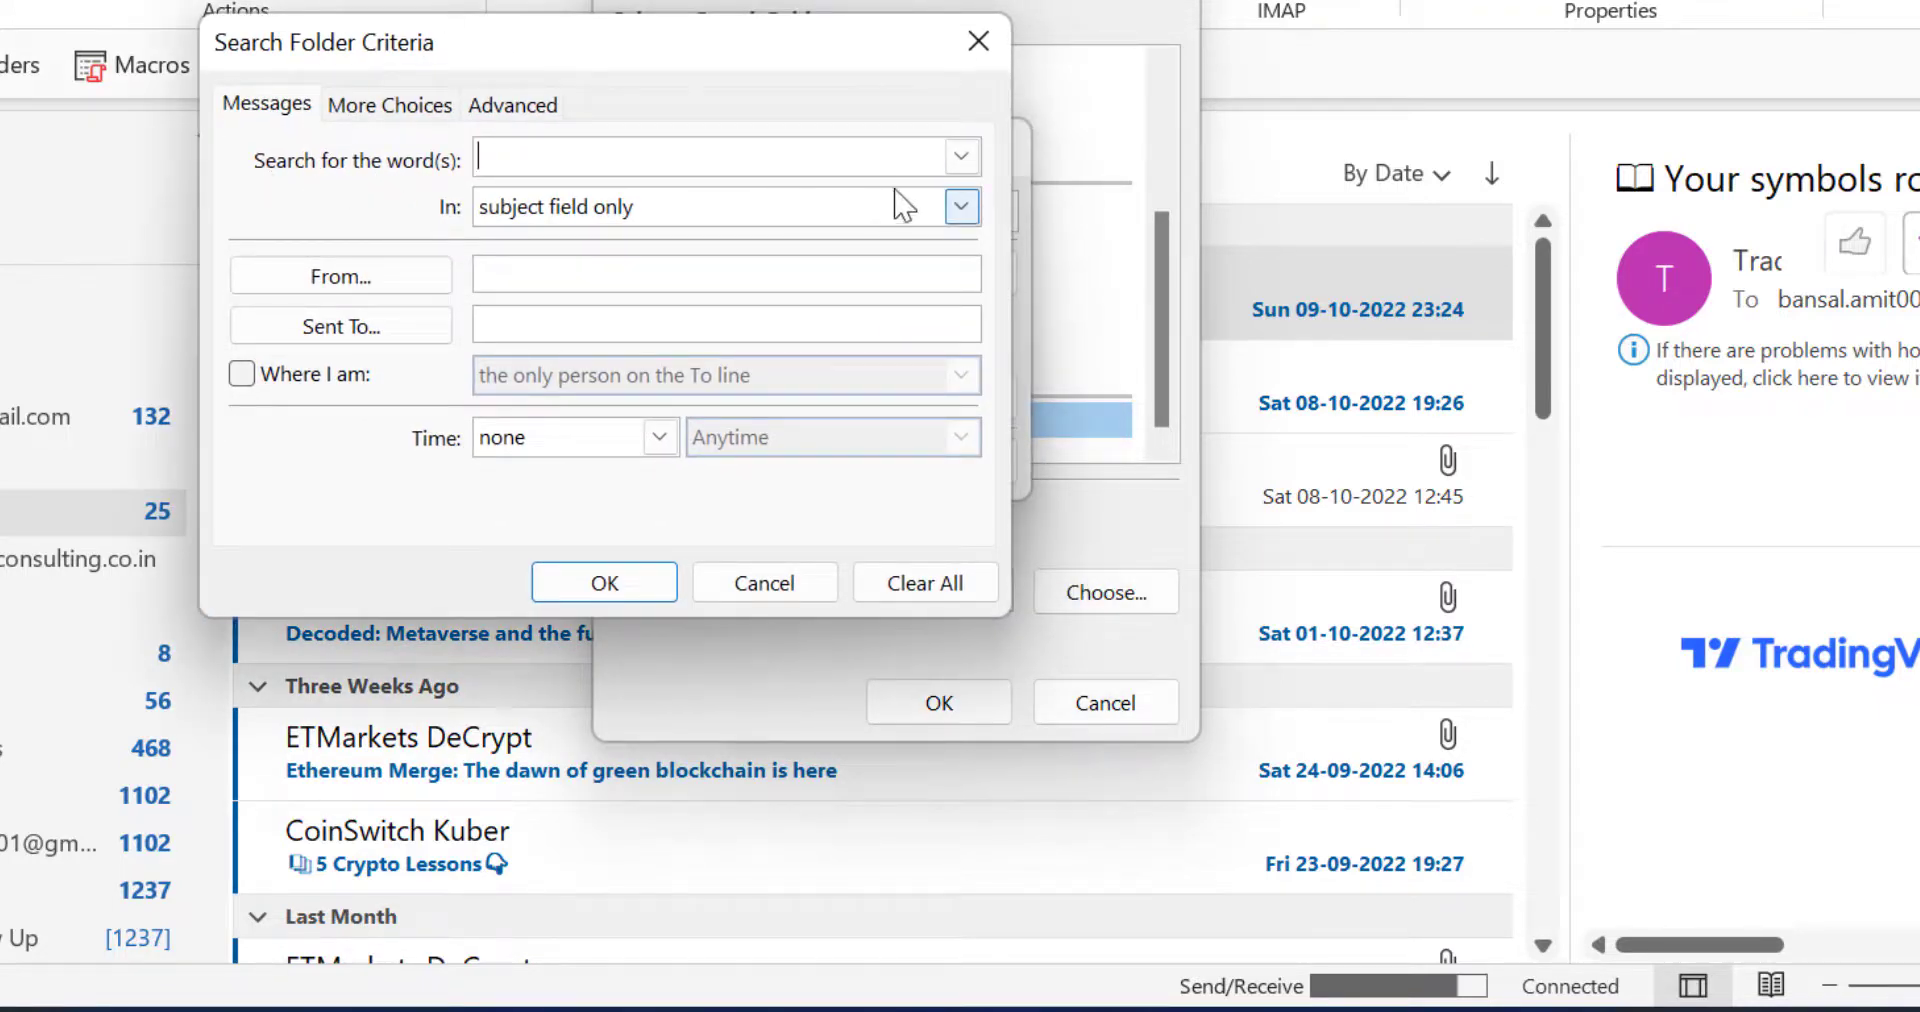
pyautogui.click(960, 156)
pyautogui.click(880, 168)
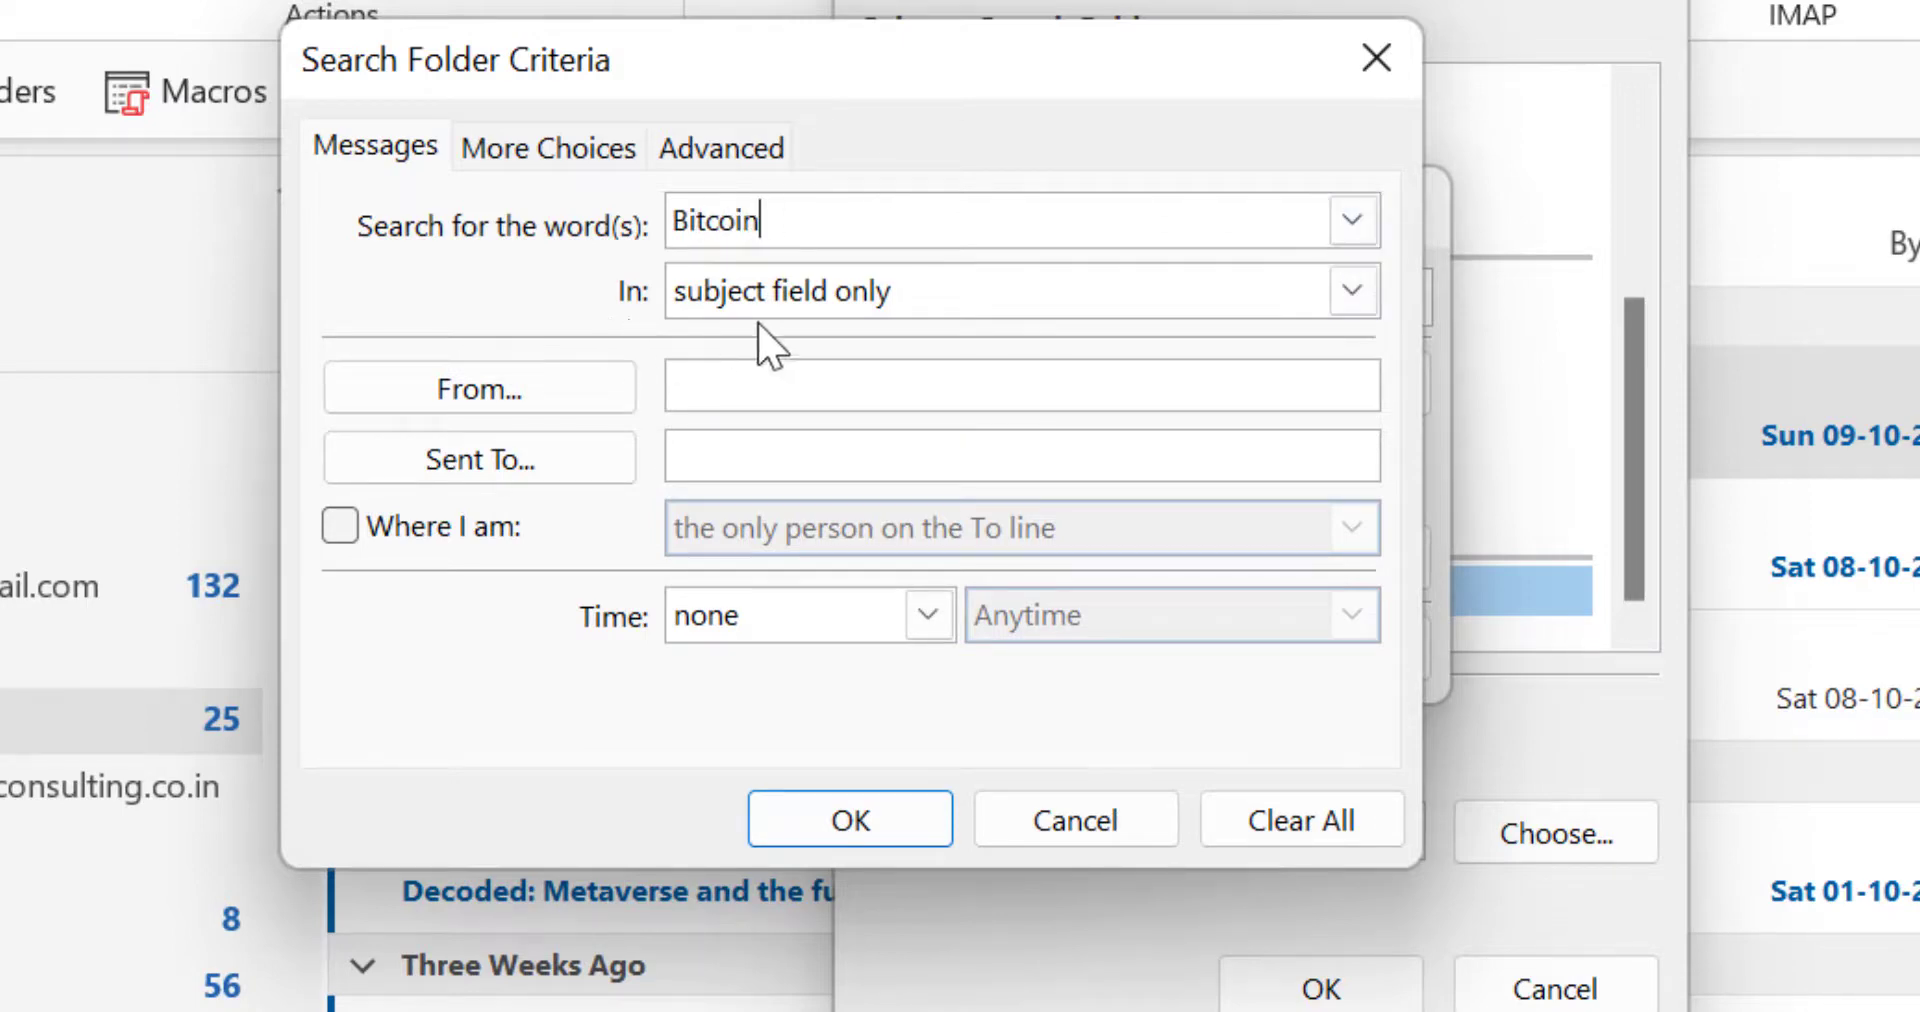
pyautogui.click(910, 300)
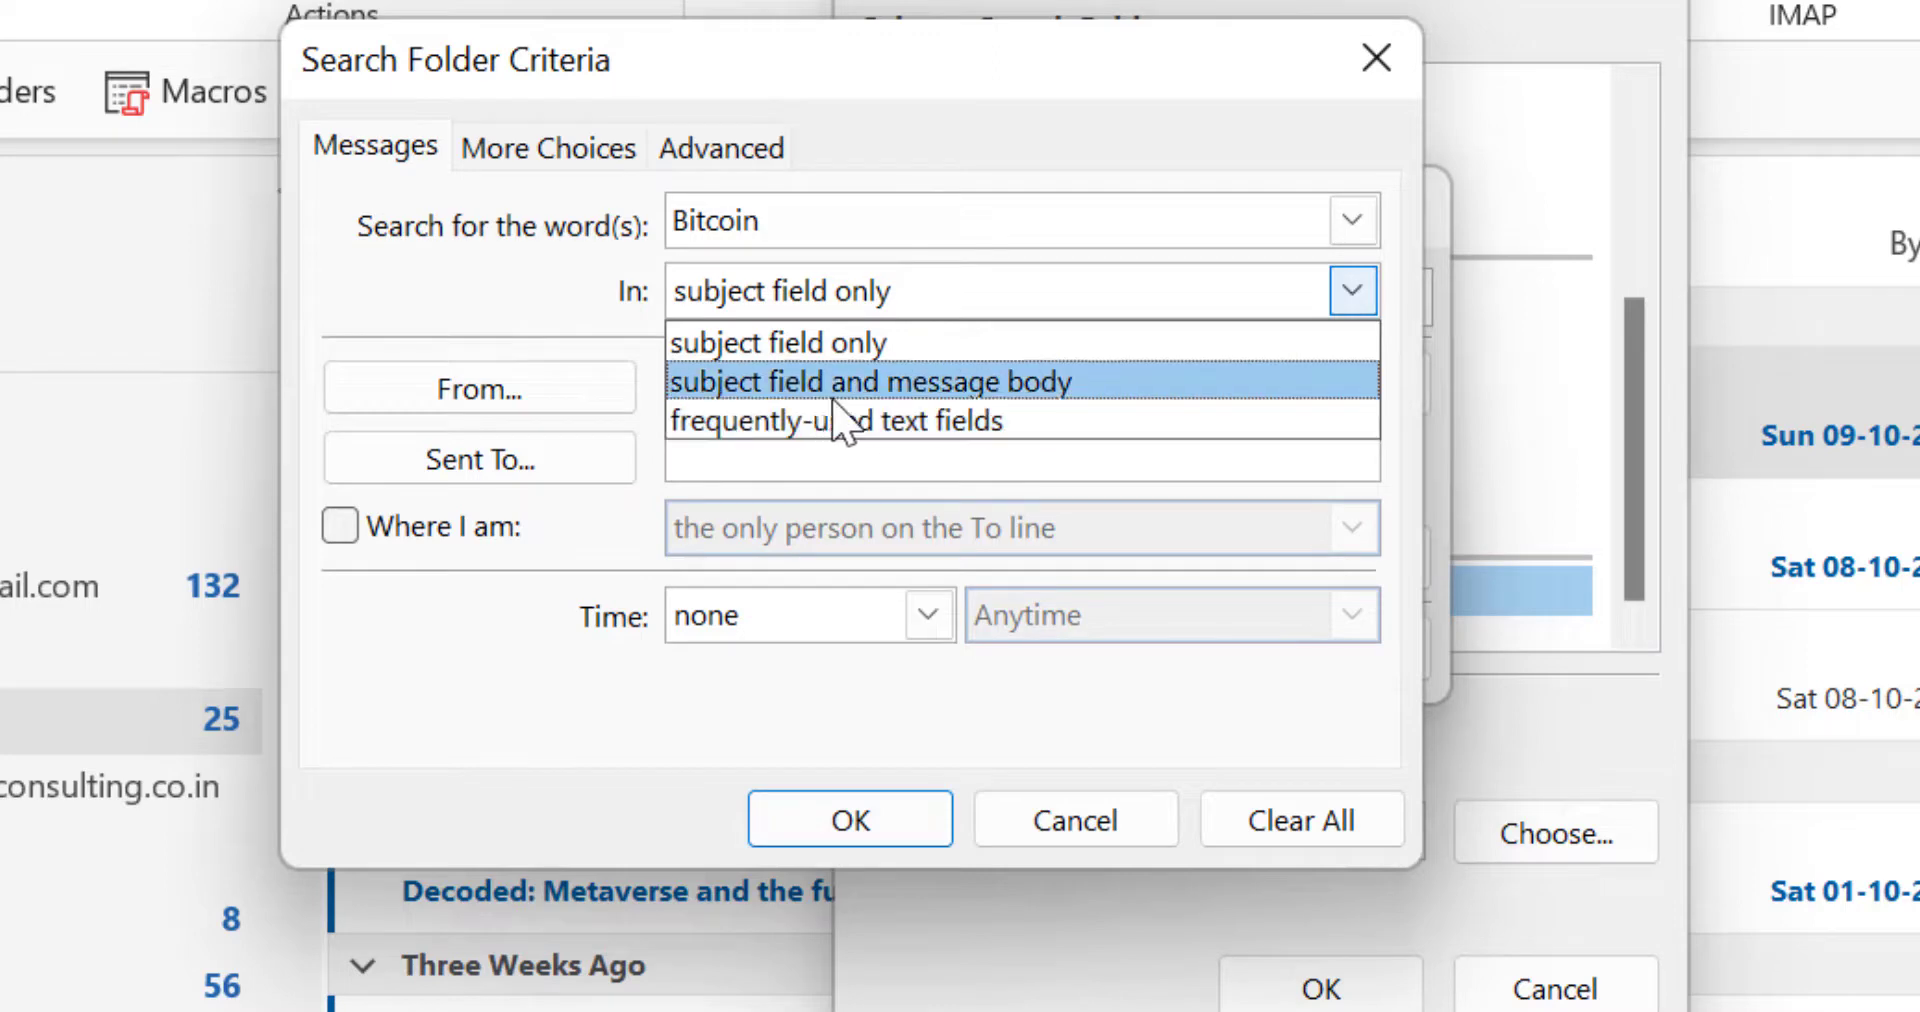
pyautogui.click(900, 350)
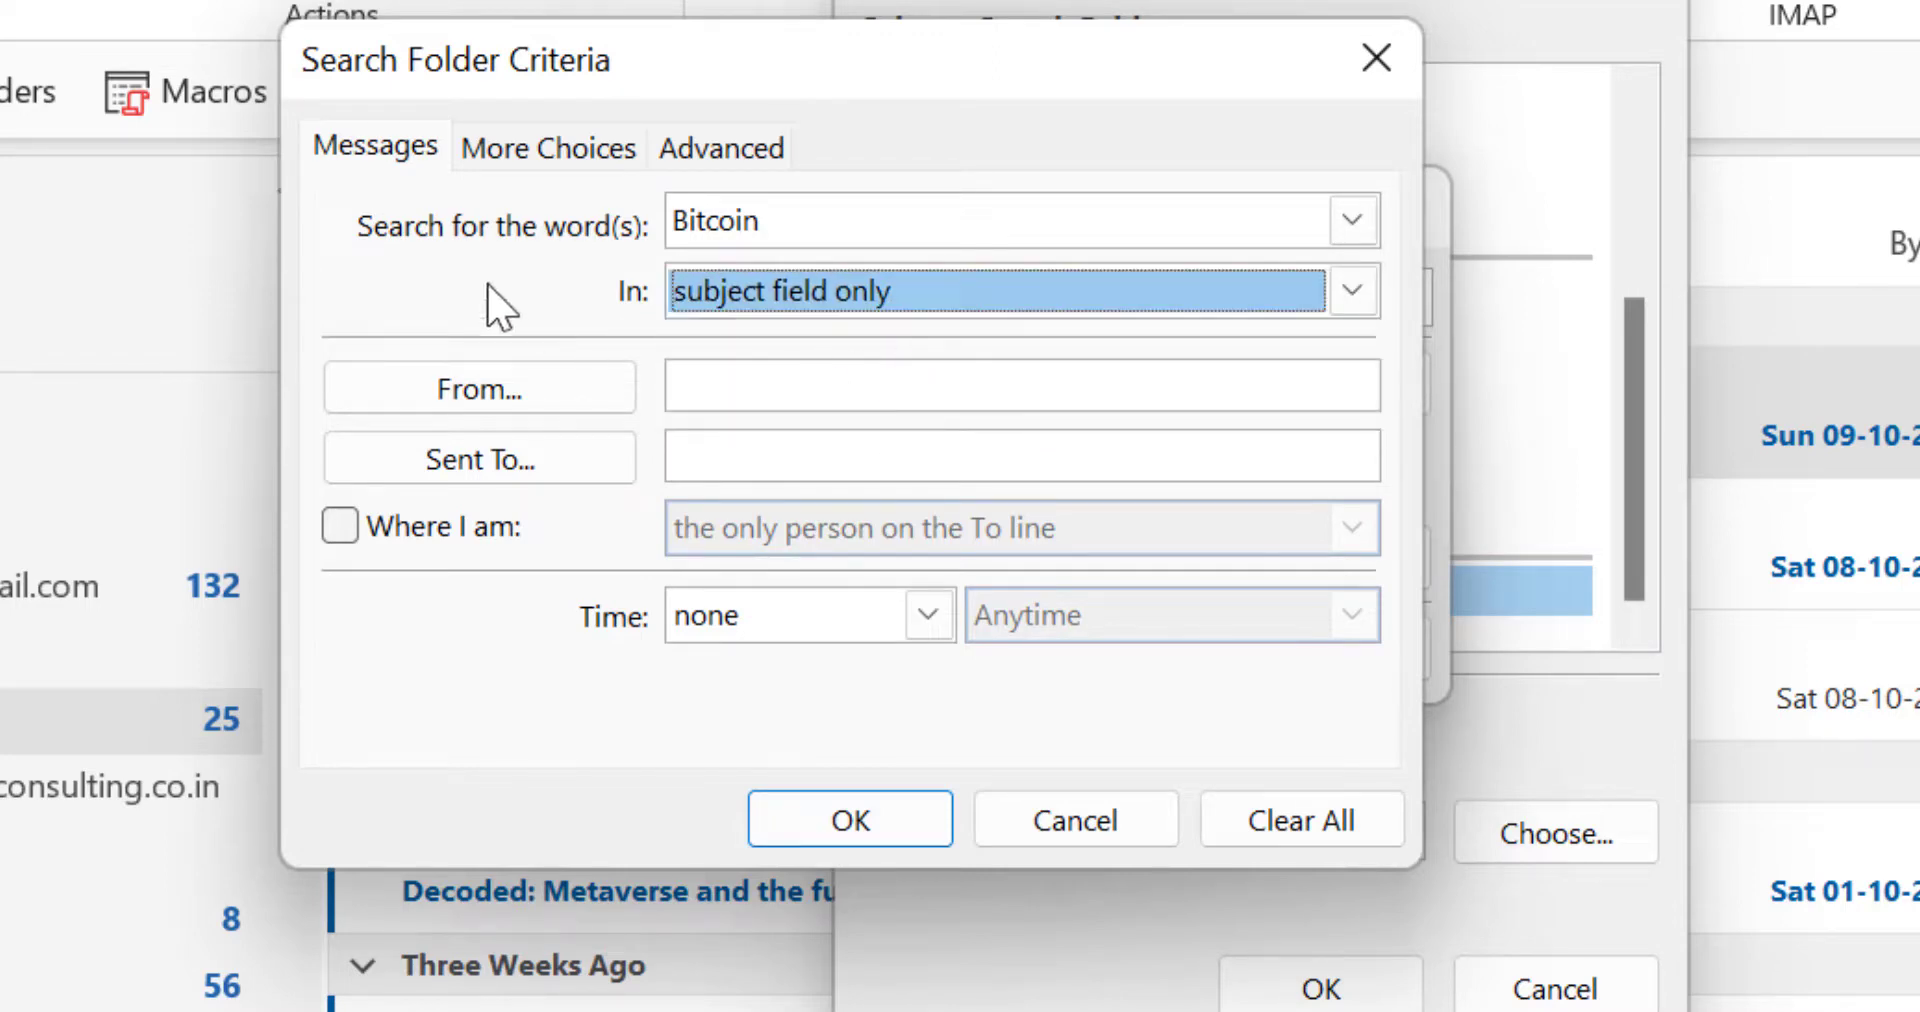
# Step: Examine the sender address list and the recipient-position and time options of the search criteria, keeping none of them
pyautogui.click(500, 392)
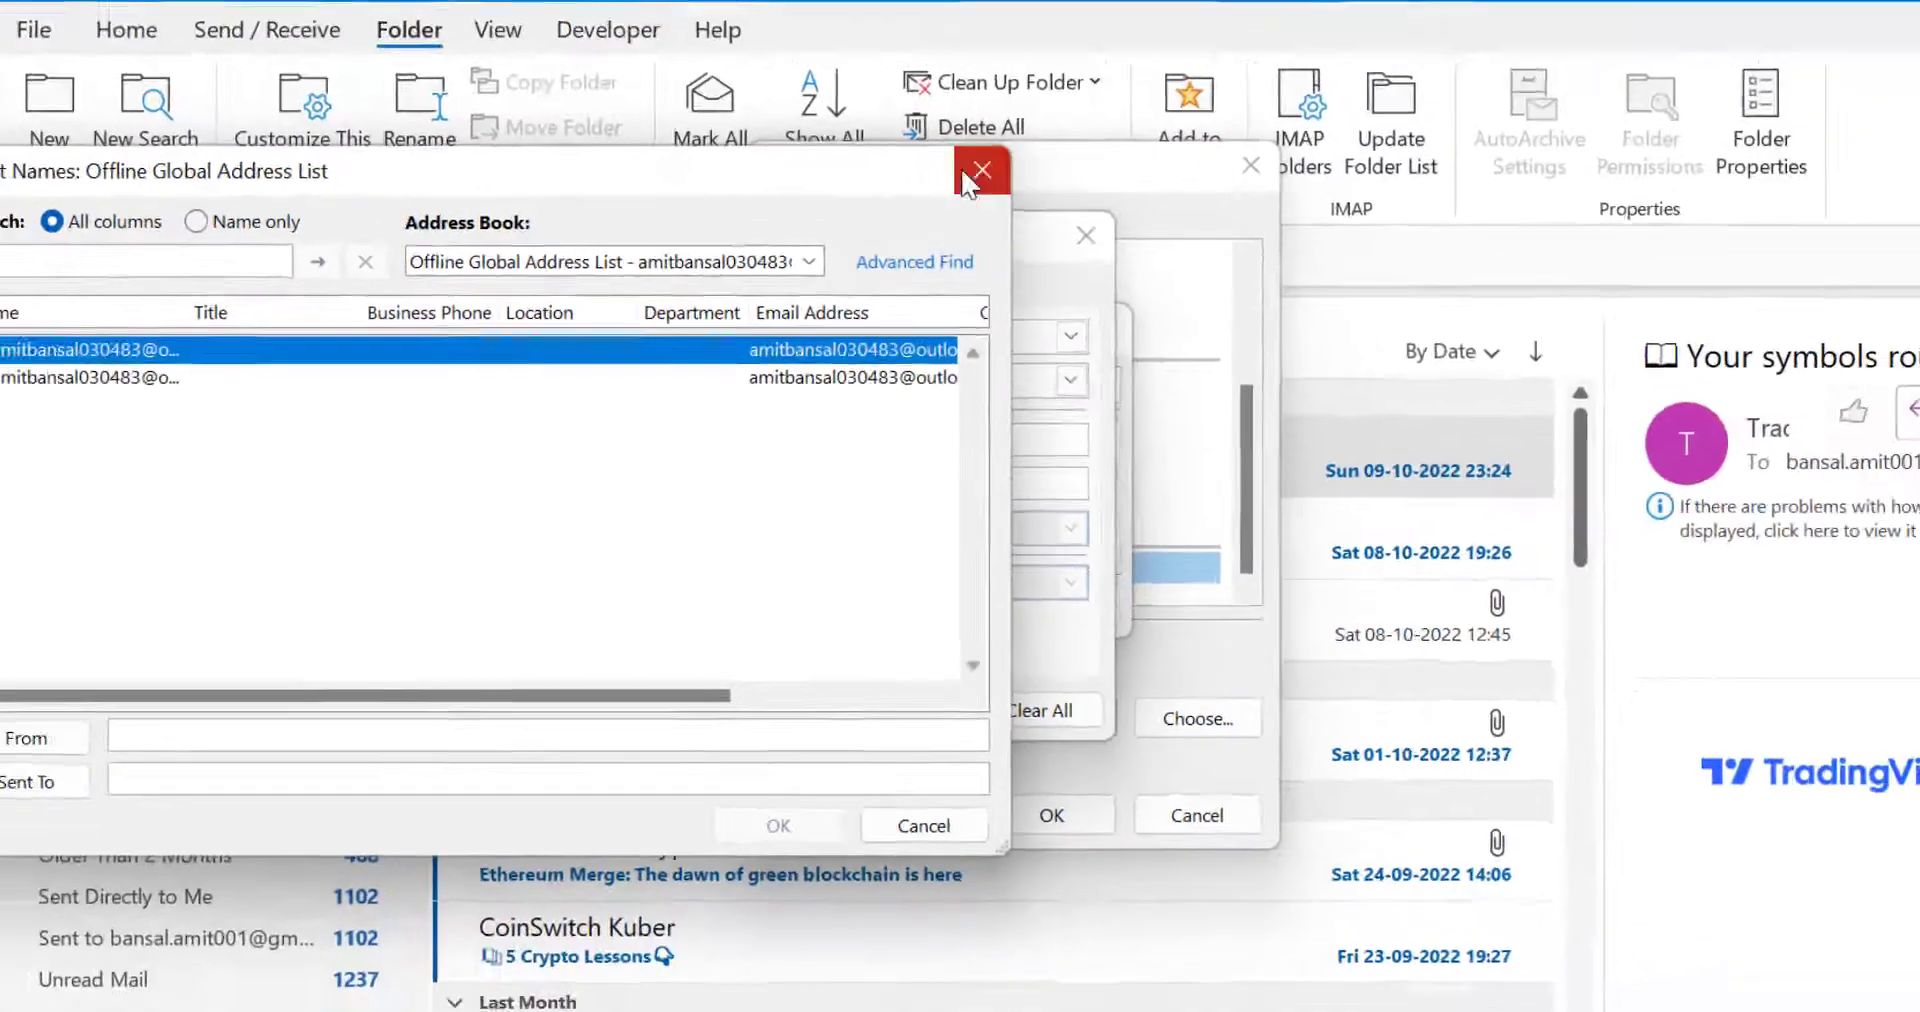
pyautogui.click(977, 171)
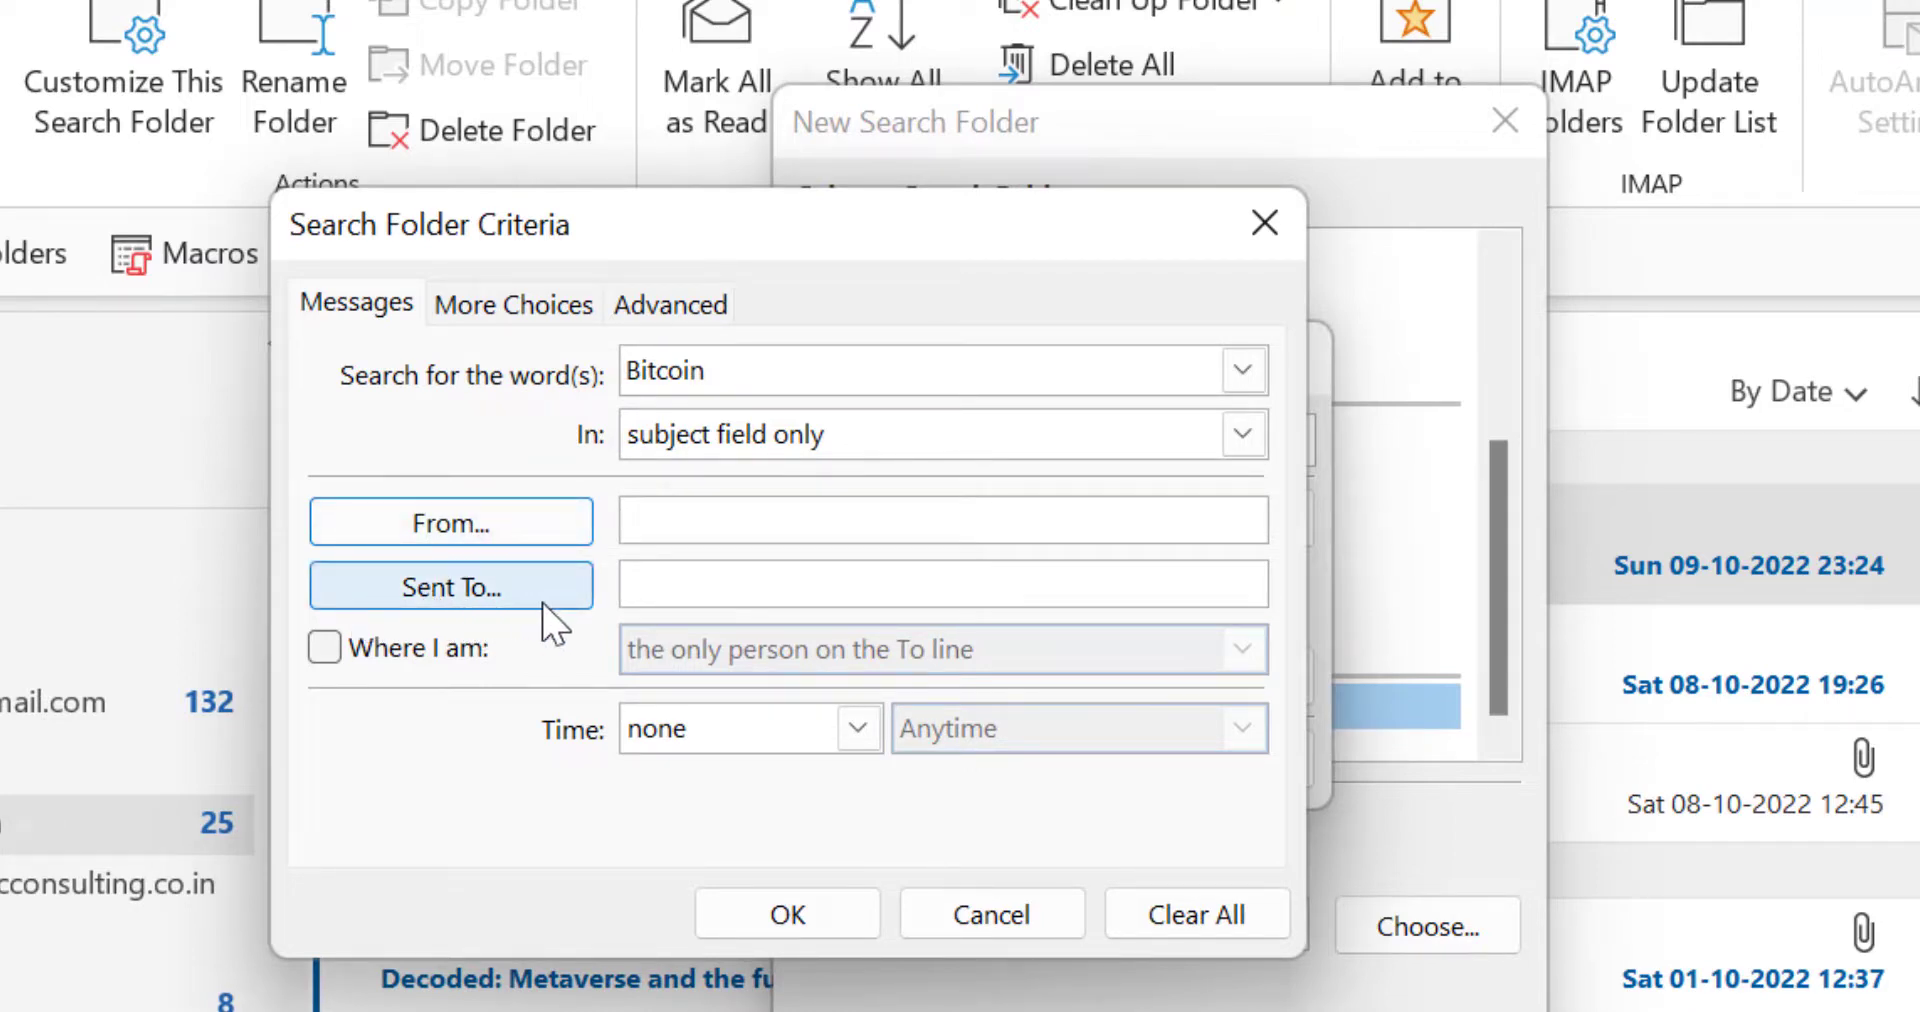
pyautogui.click(333, 660)
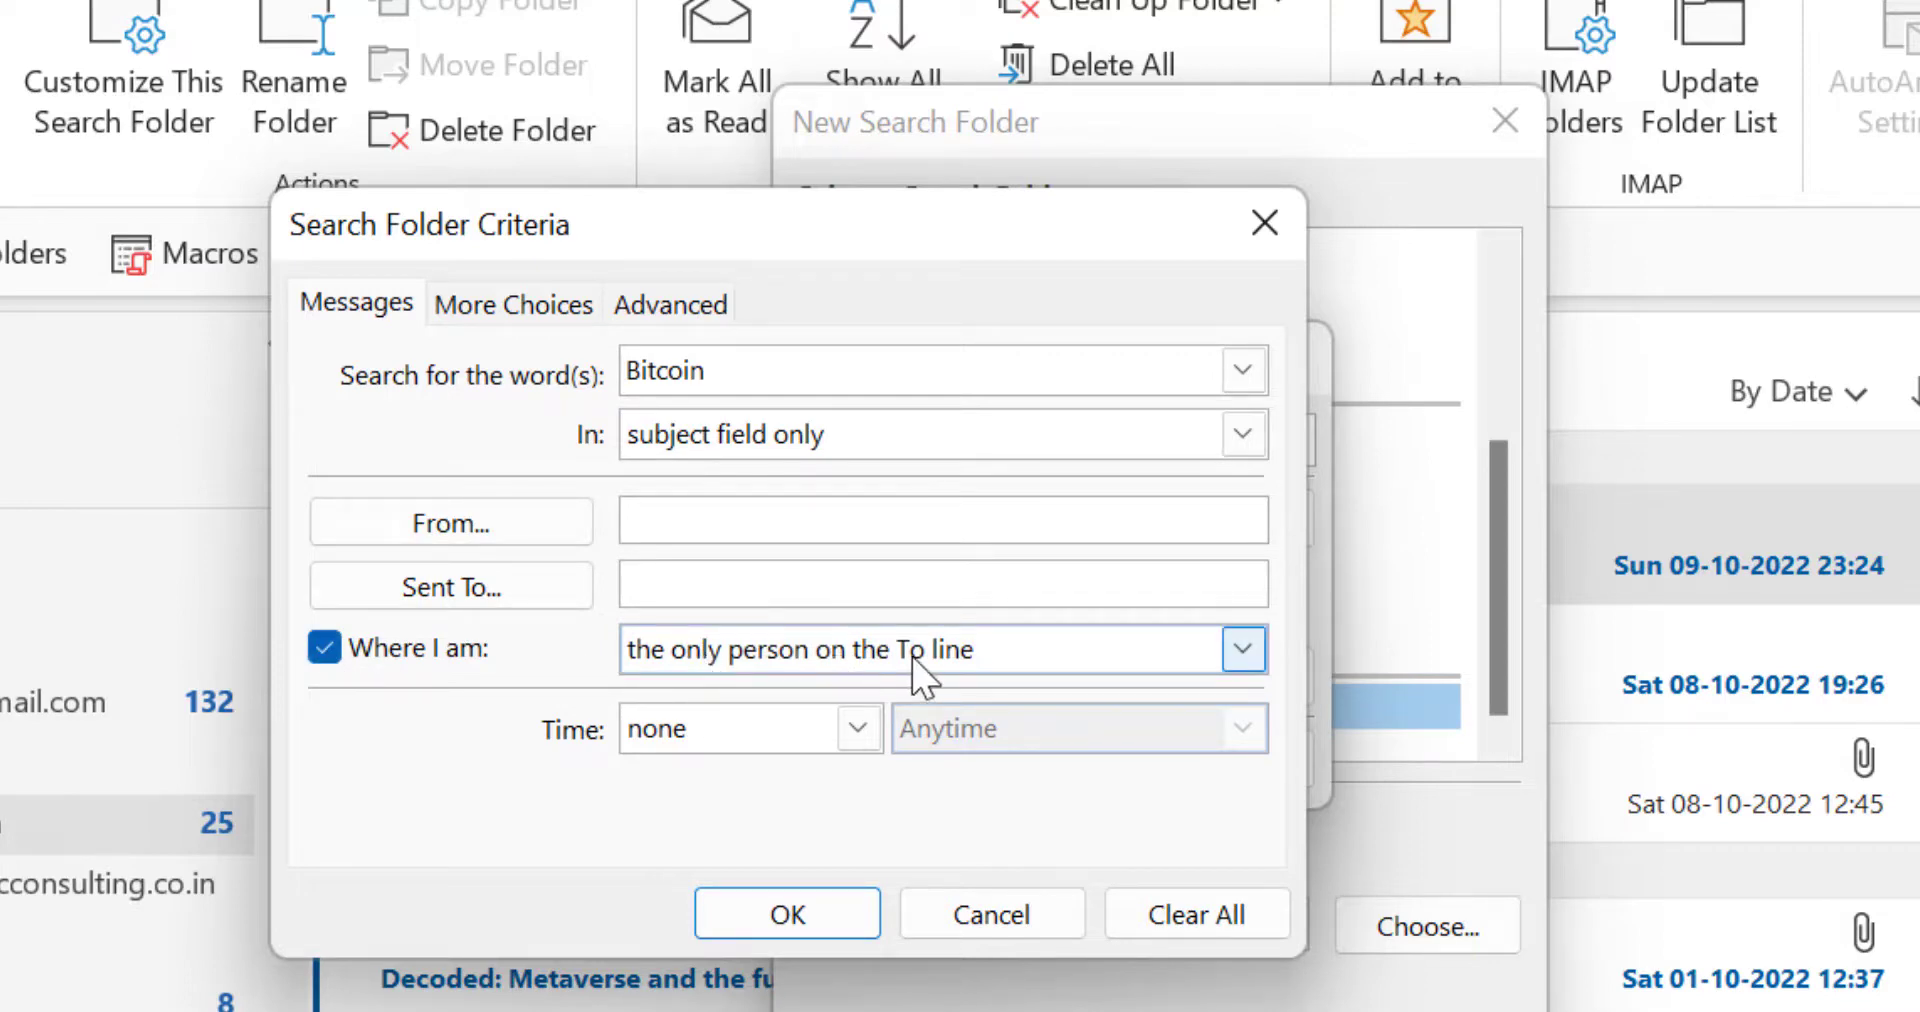
pyautogui.click(1050, 655)
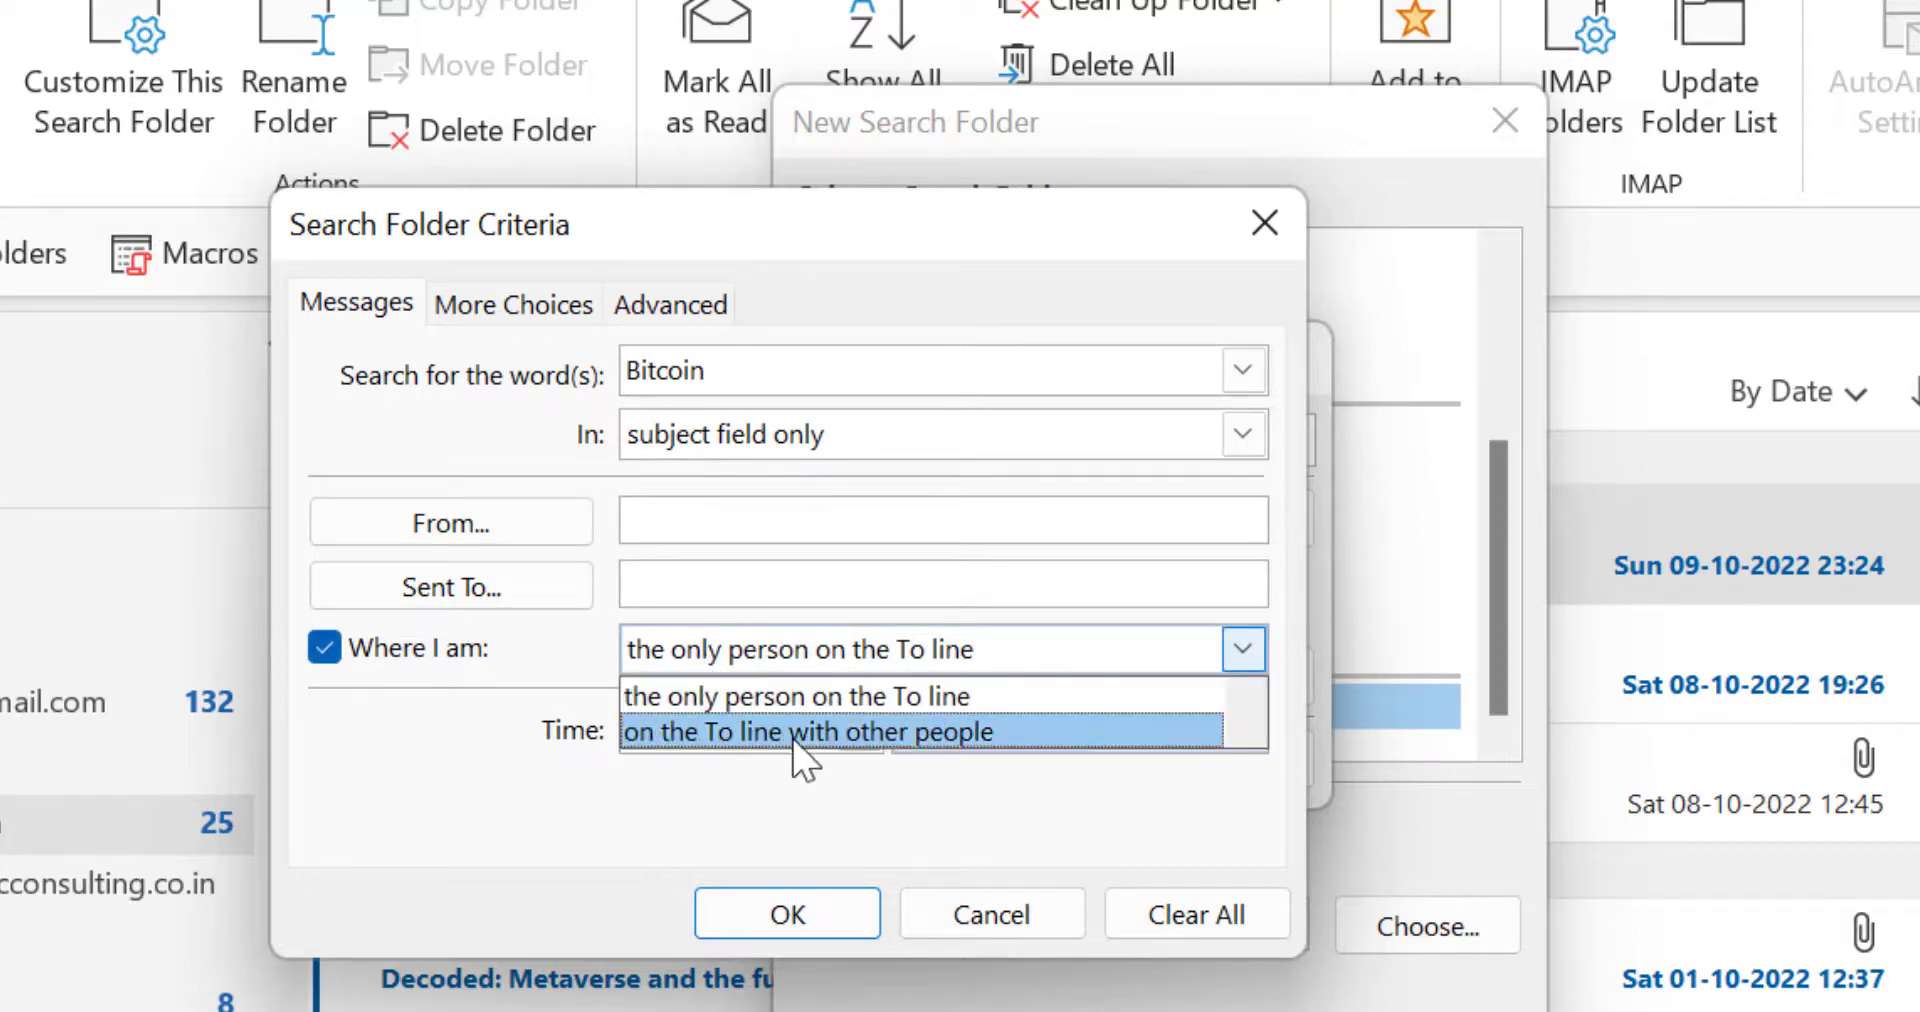
pyautogui.click(400, 805)
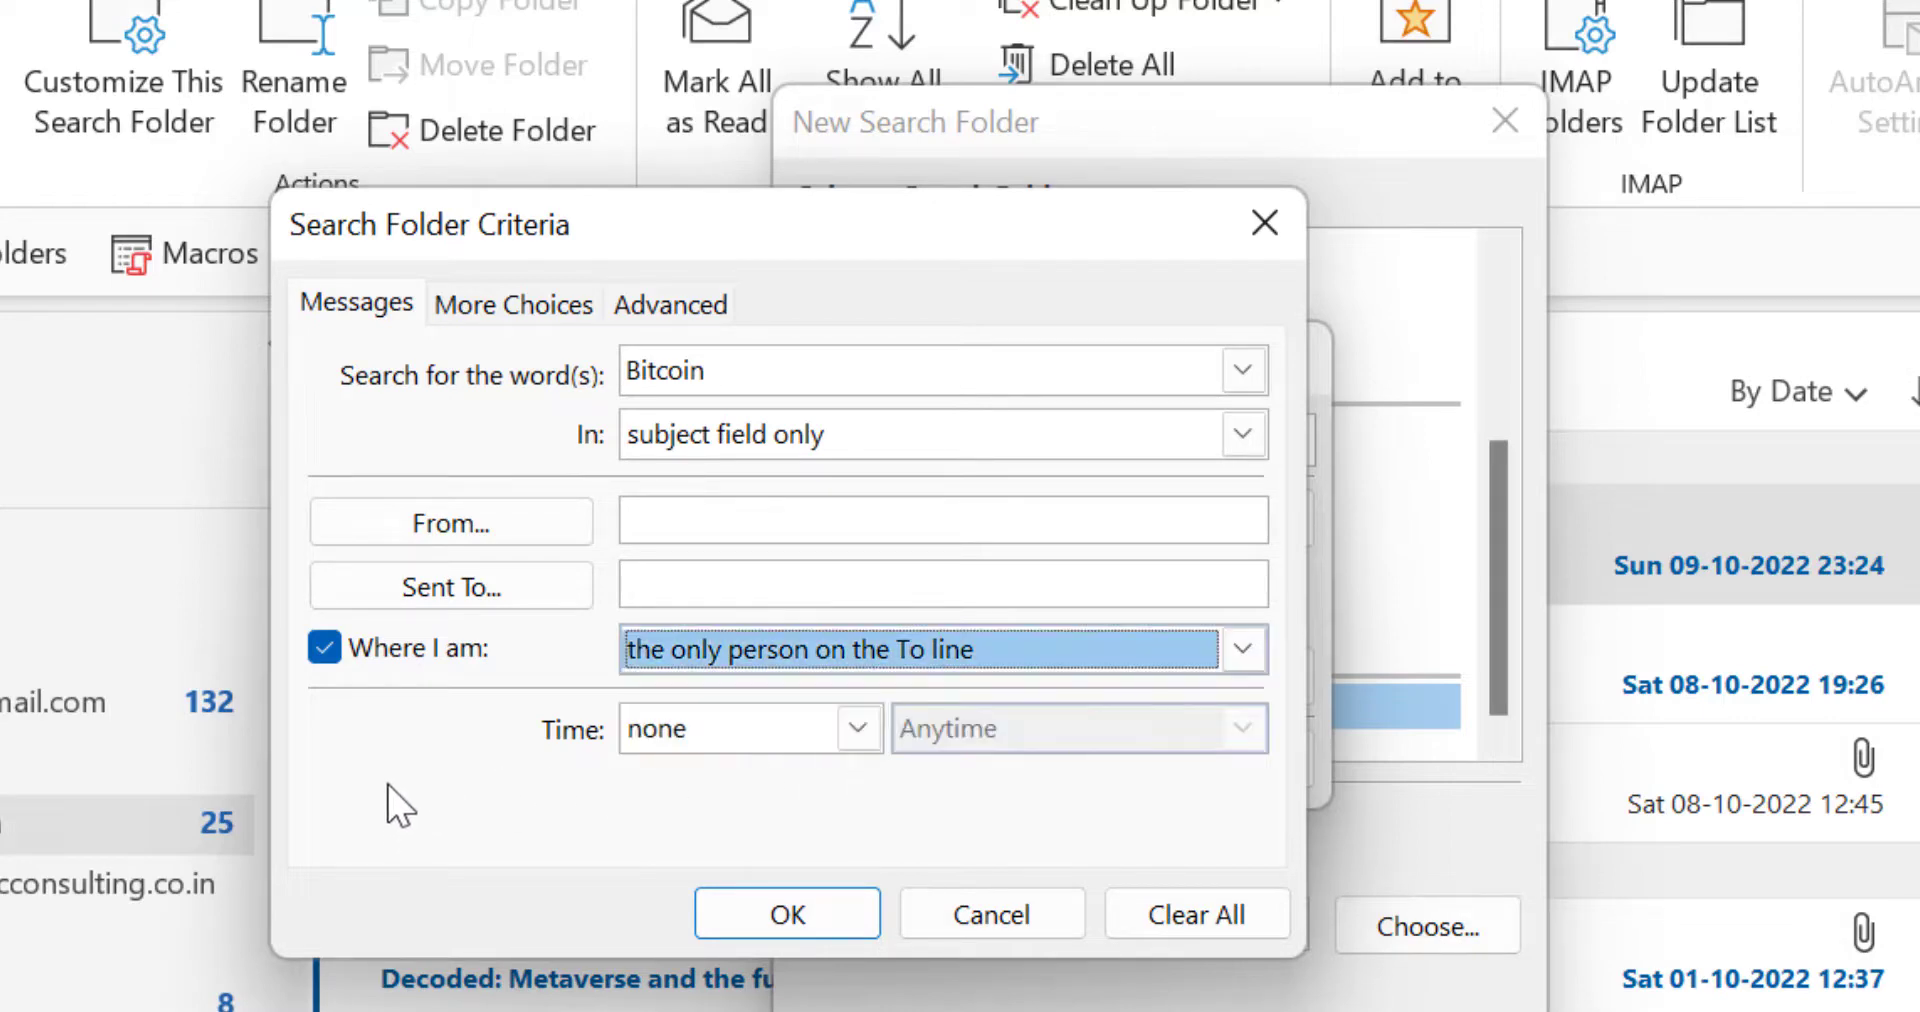
pyautogui.click(331, 657)
pyautogui.click(866, 734)
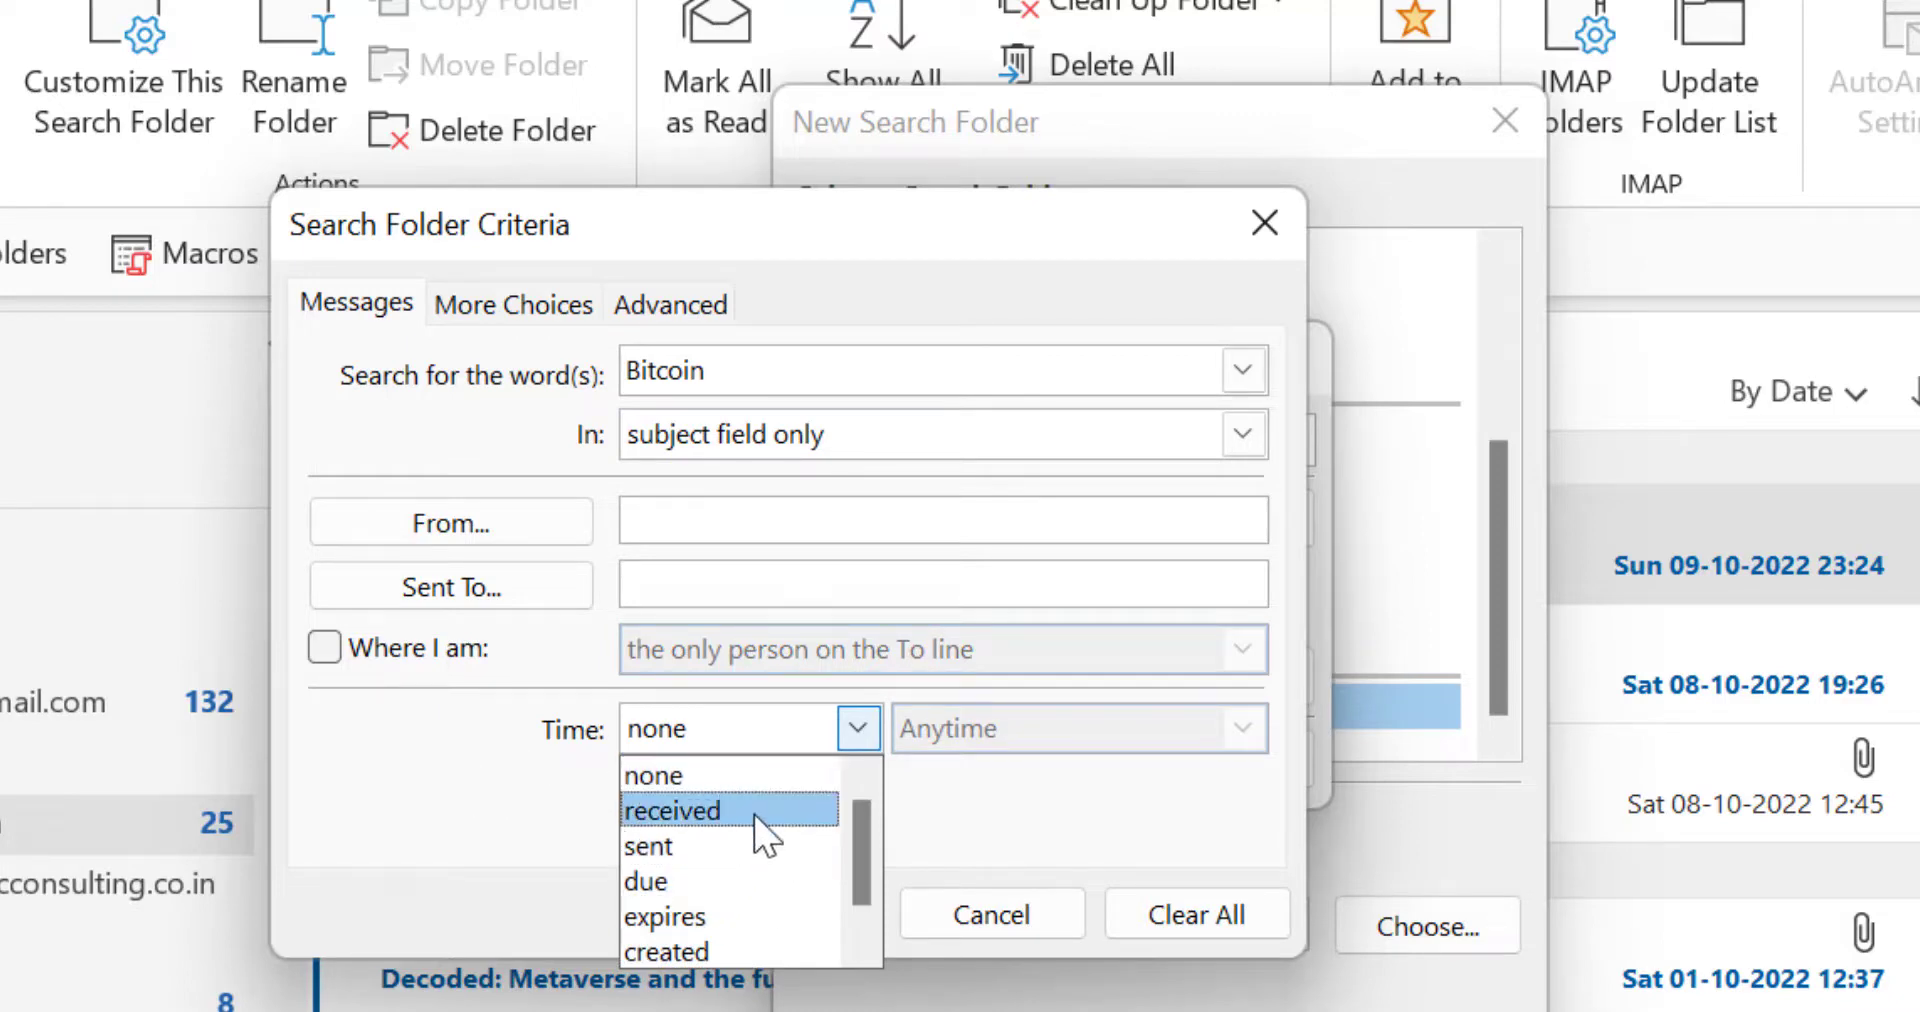
pyautogui.scroll(-1, 731, 880)
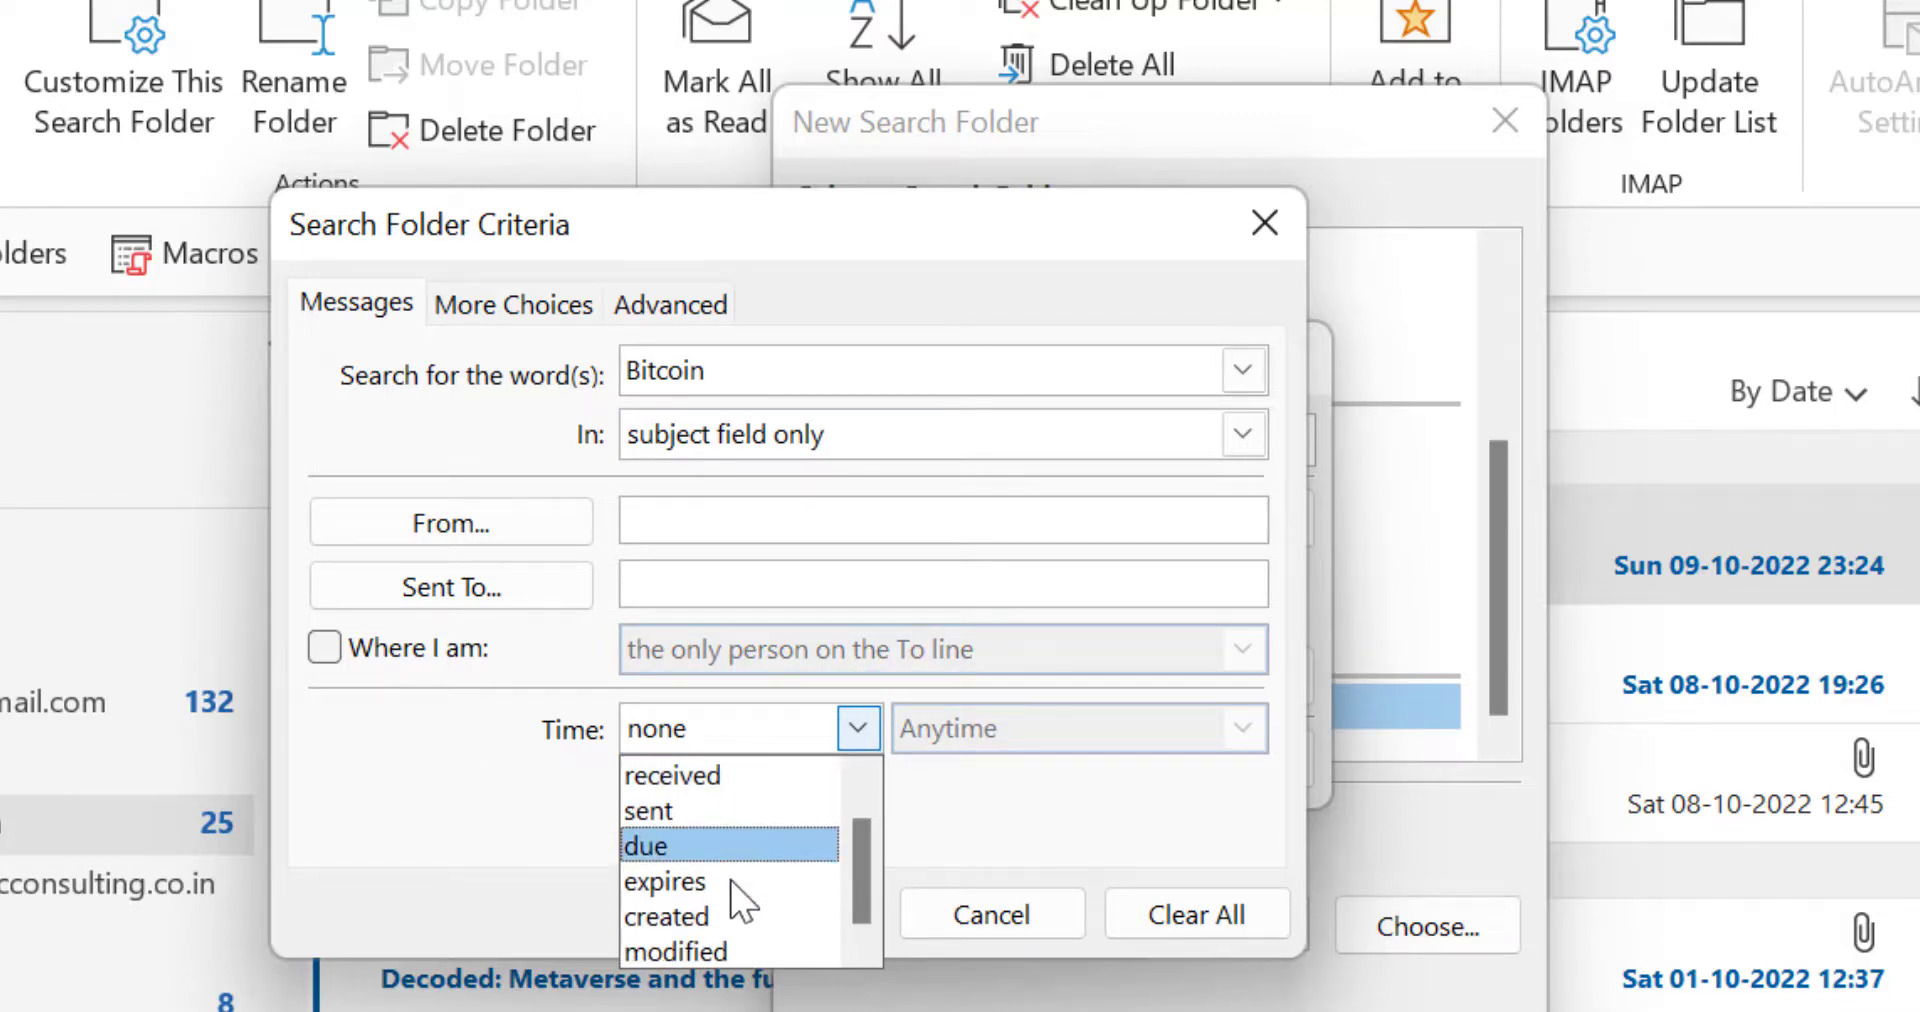
pyautogui.click(552, 830)
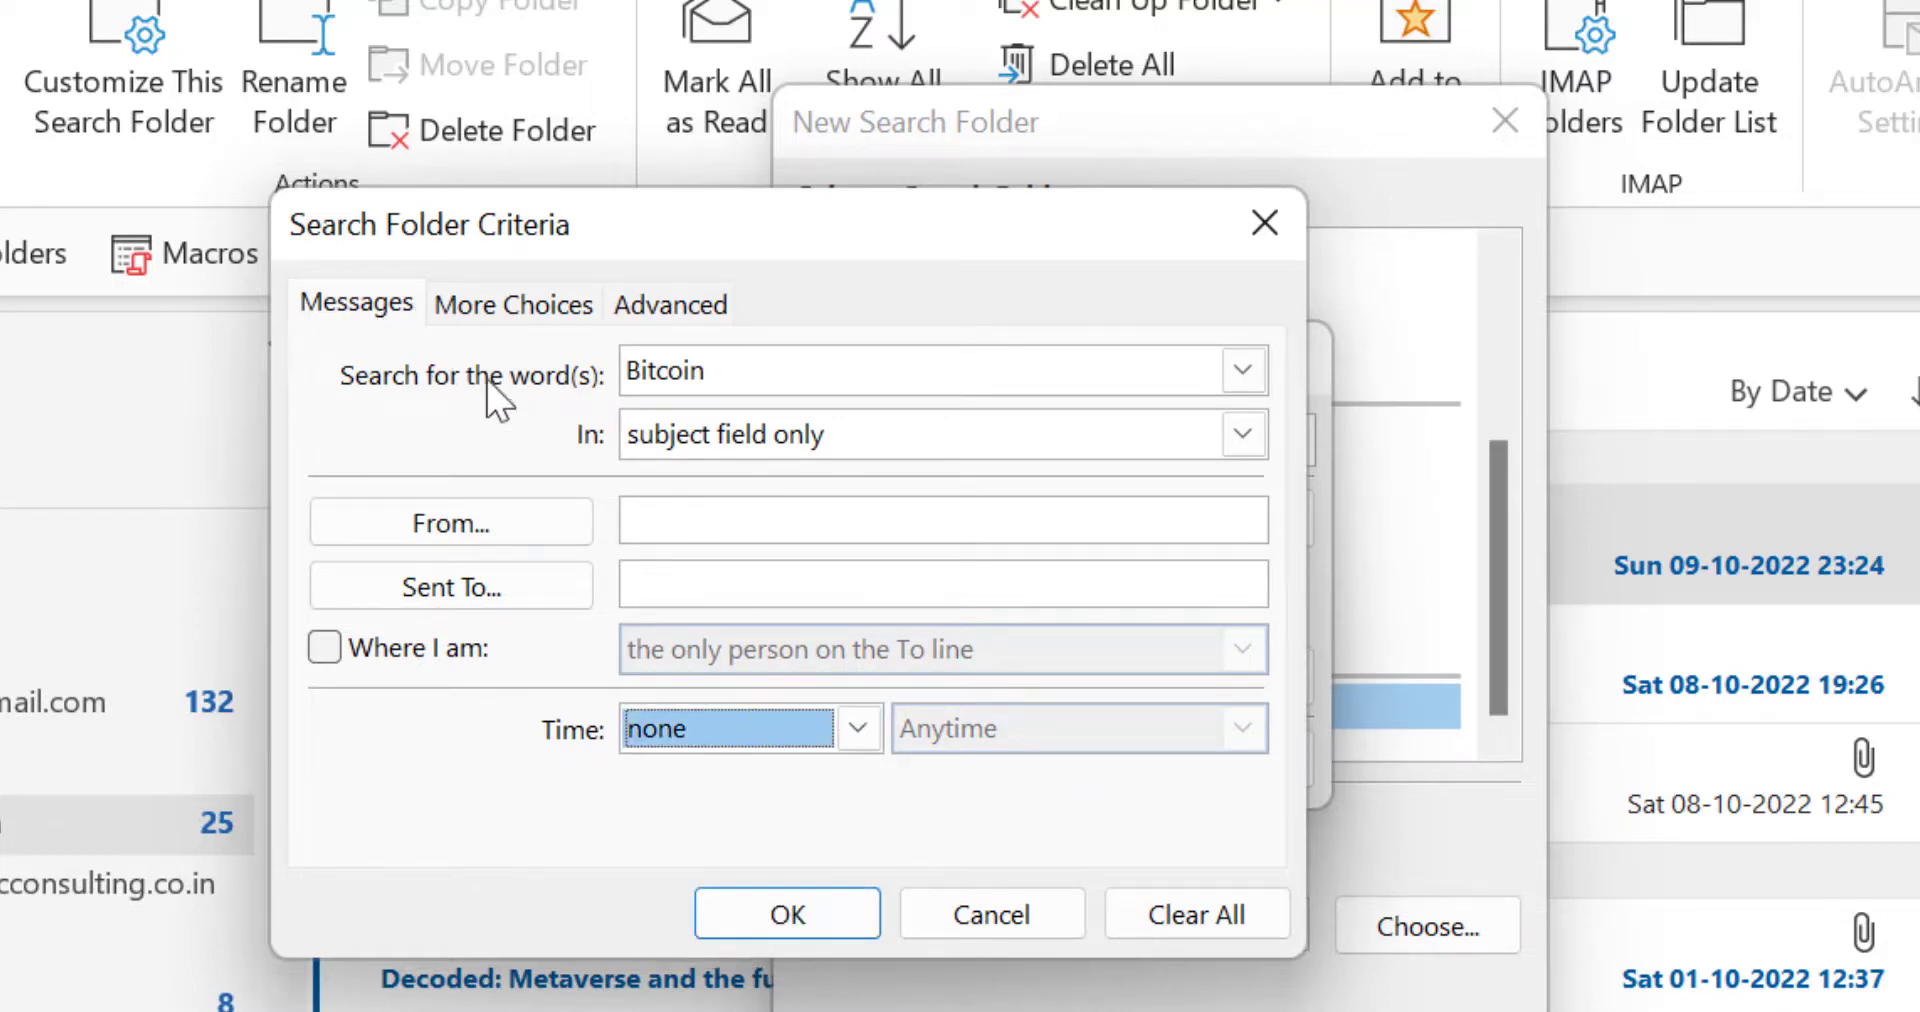
# Step: Review the color categories without choosing one, and restrict the custom folder's additional criteria to unread items
pyautogui.click(506, 312)
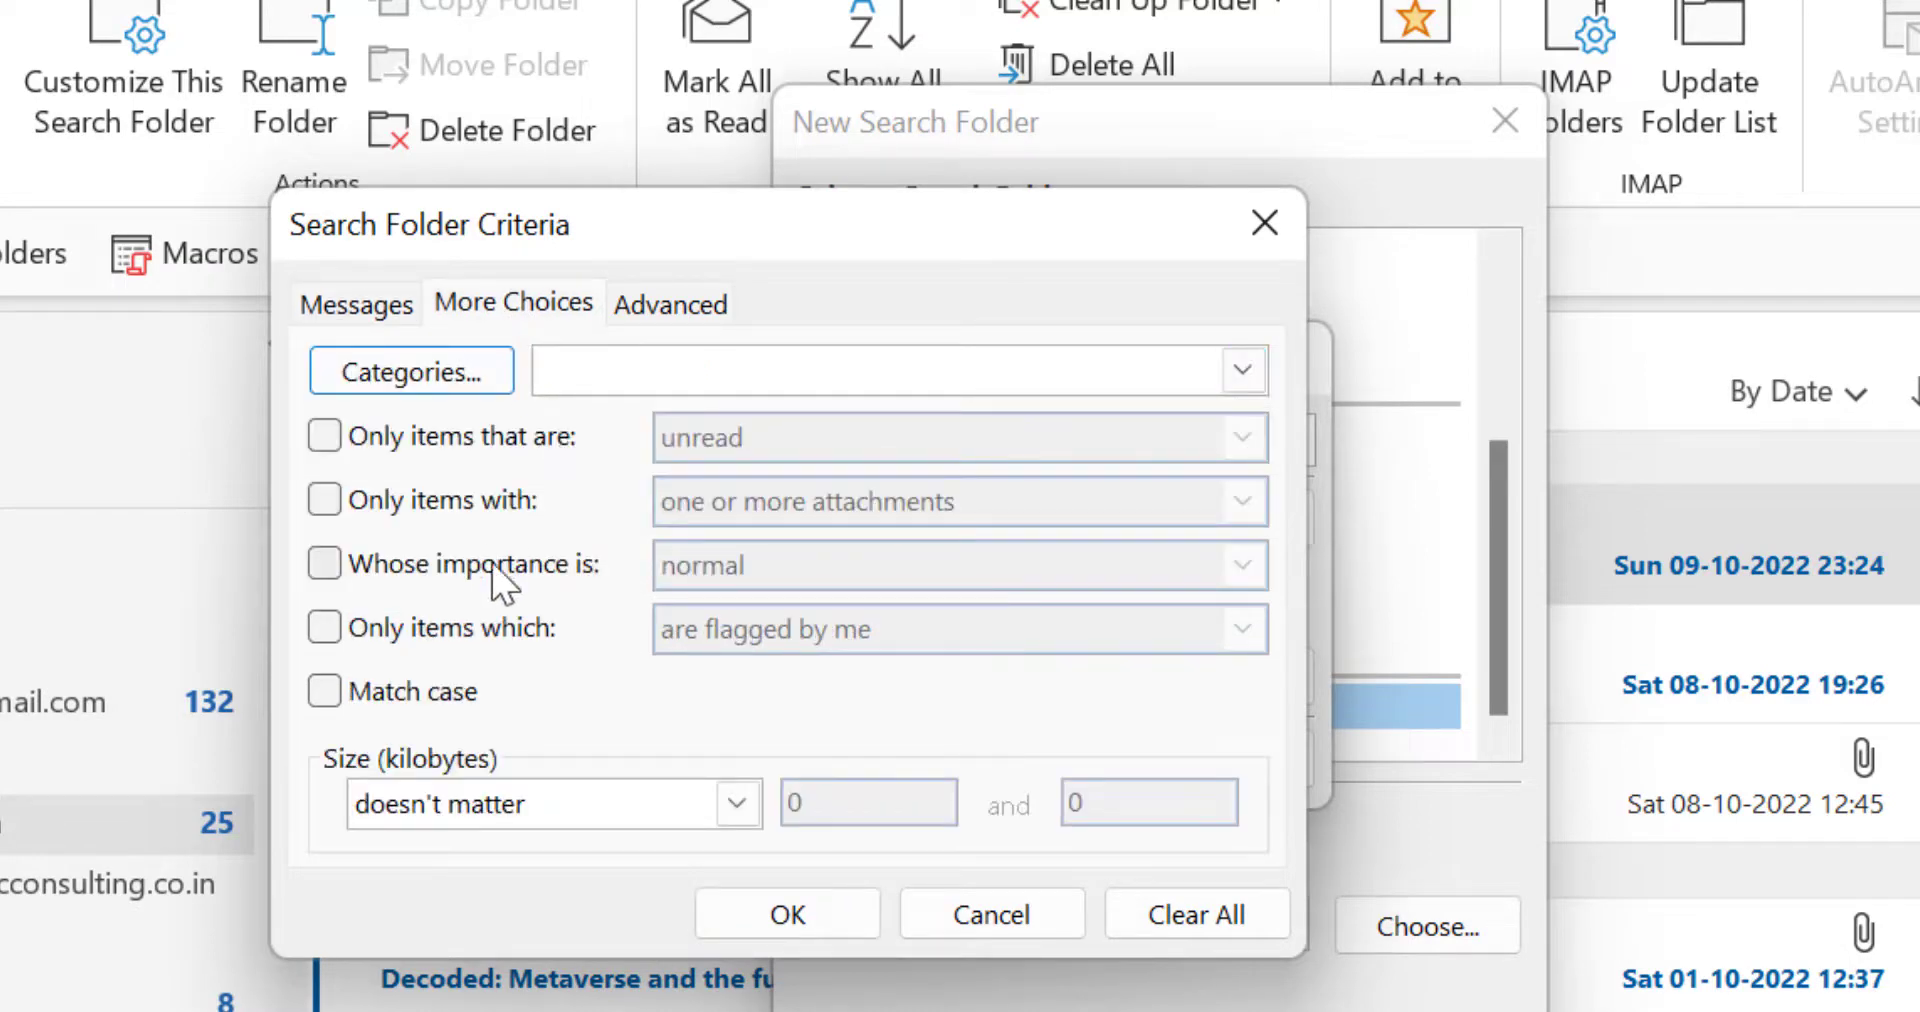
pyautogui.click(440, 372)
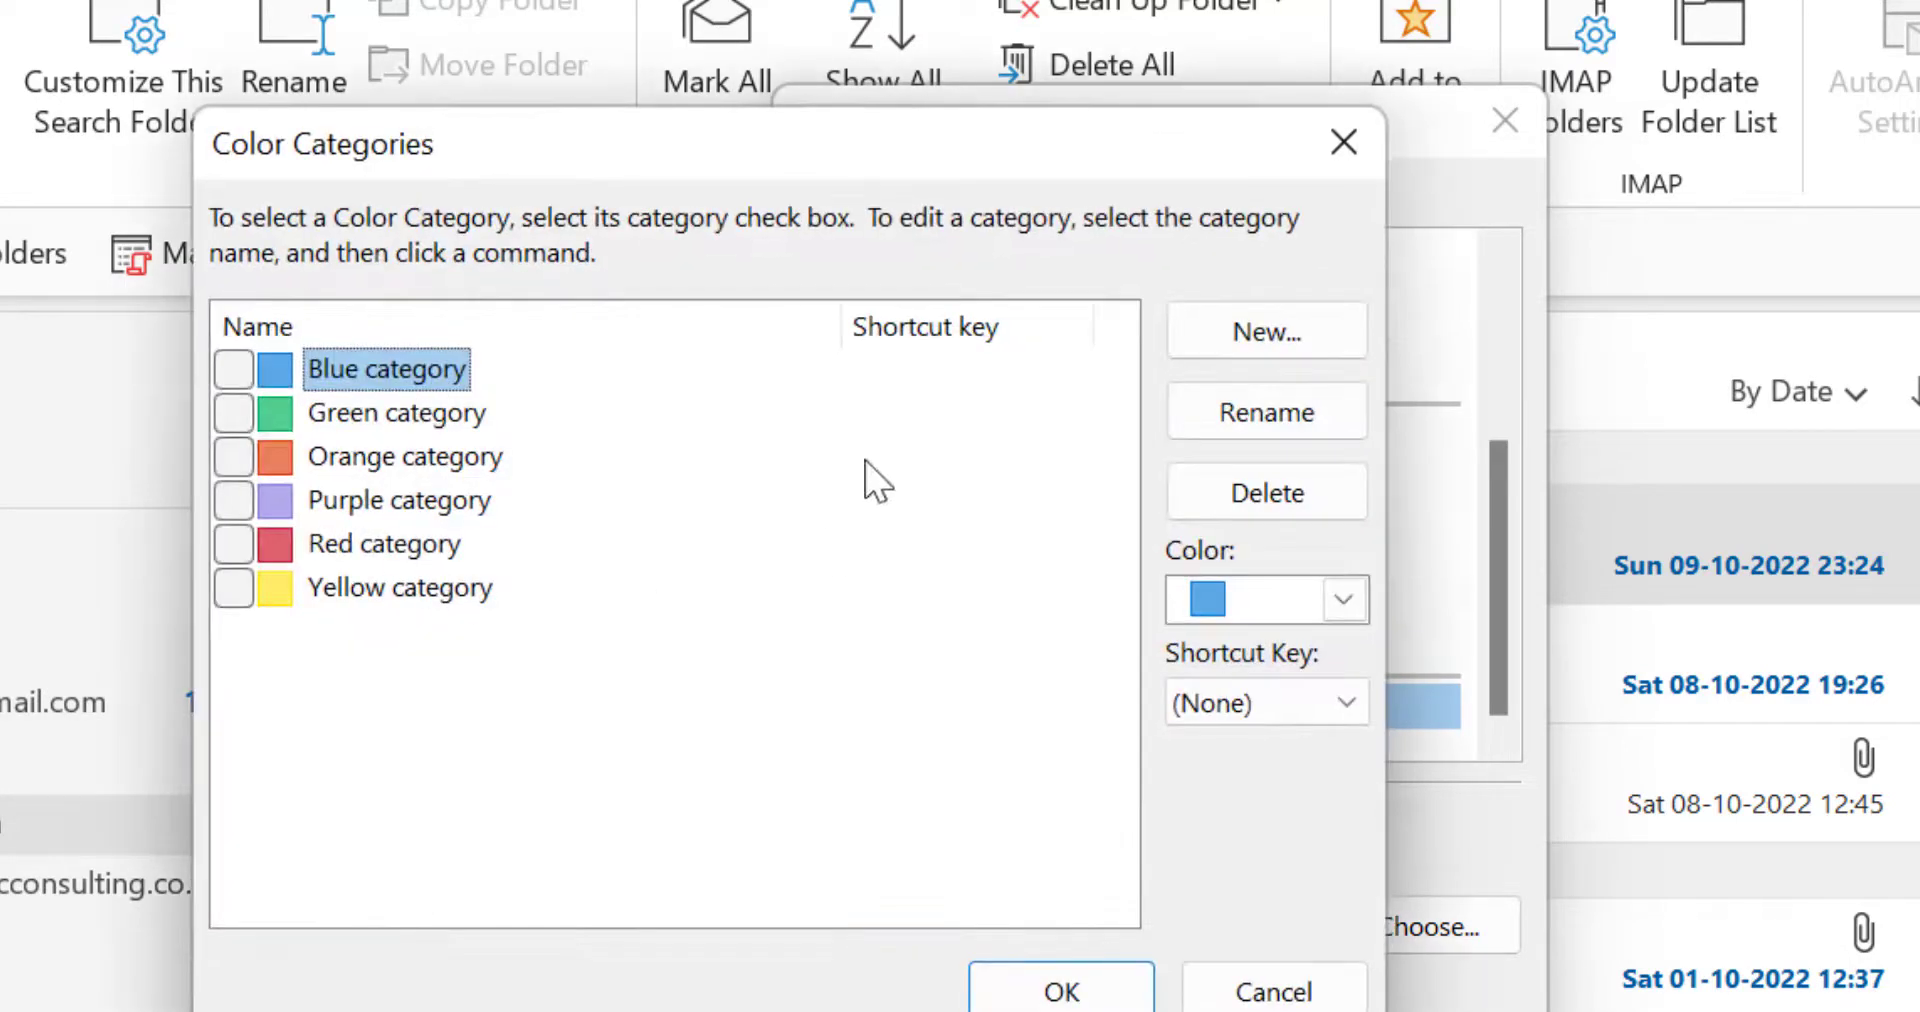
pyautogui.click(1344, 142)
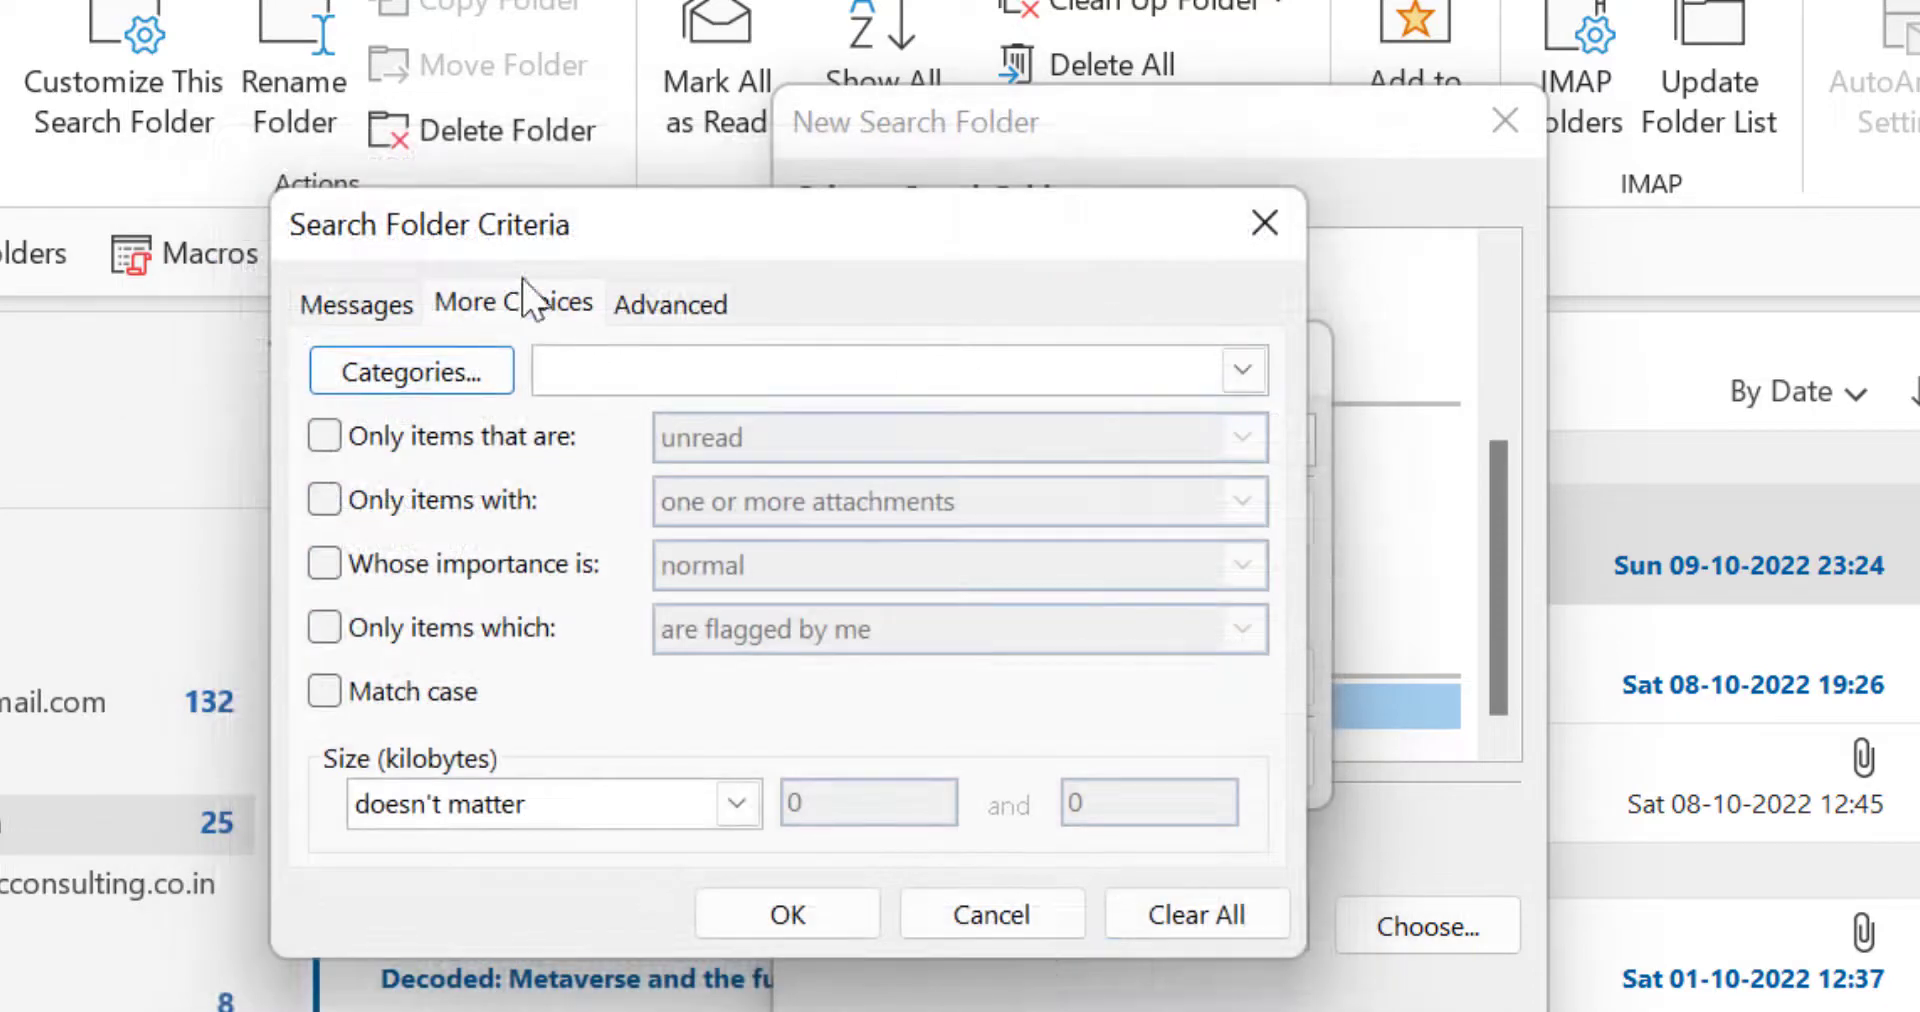
pyautogui.click(324, 443)
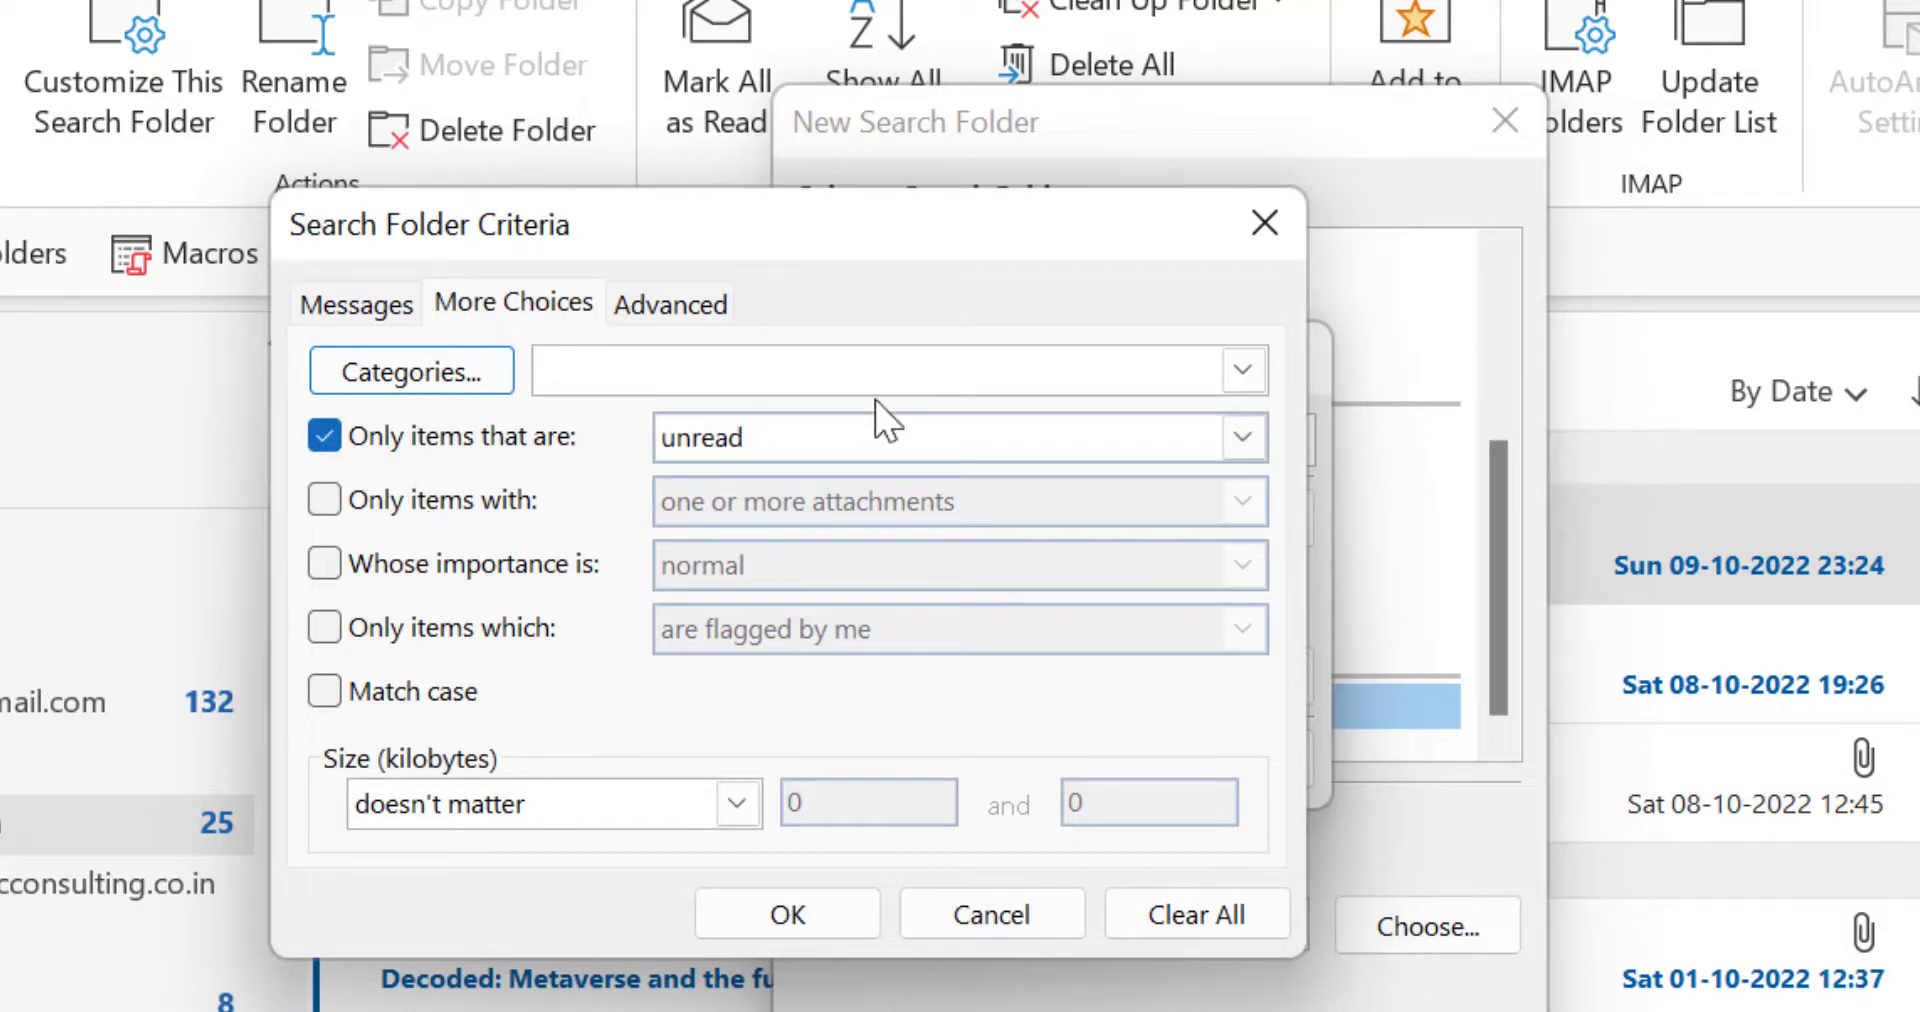
pyautogui.click(882, 445)
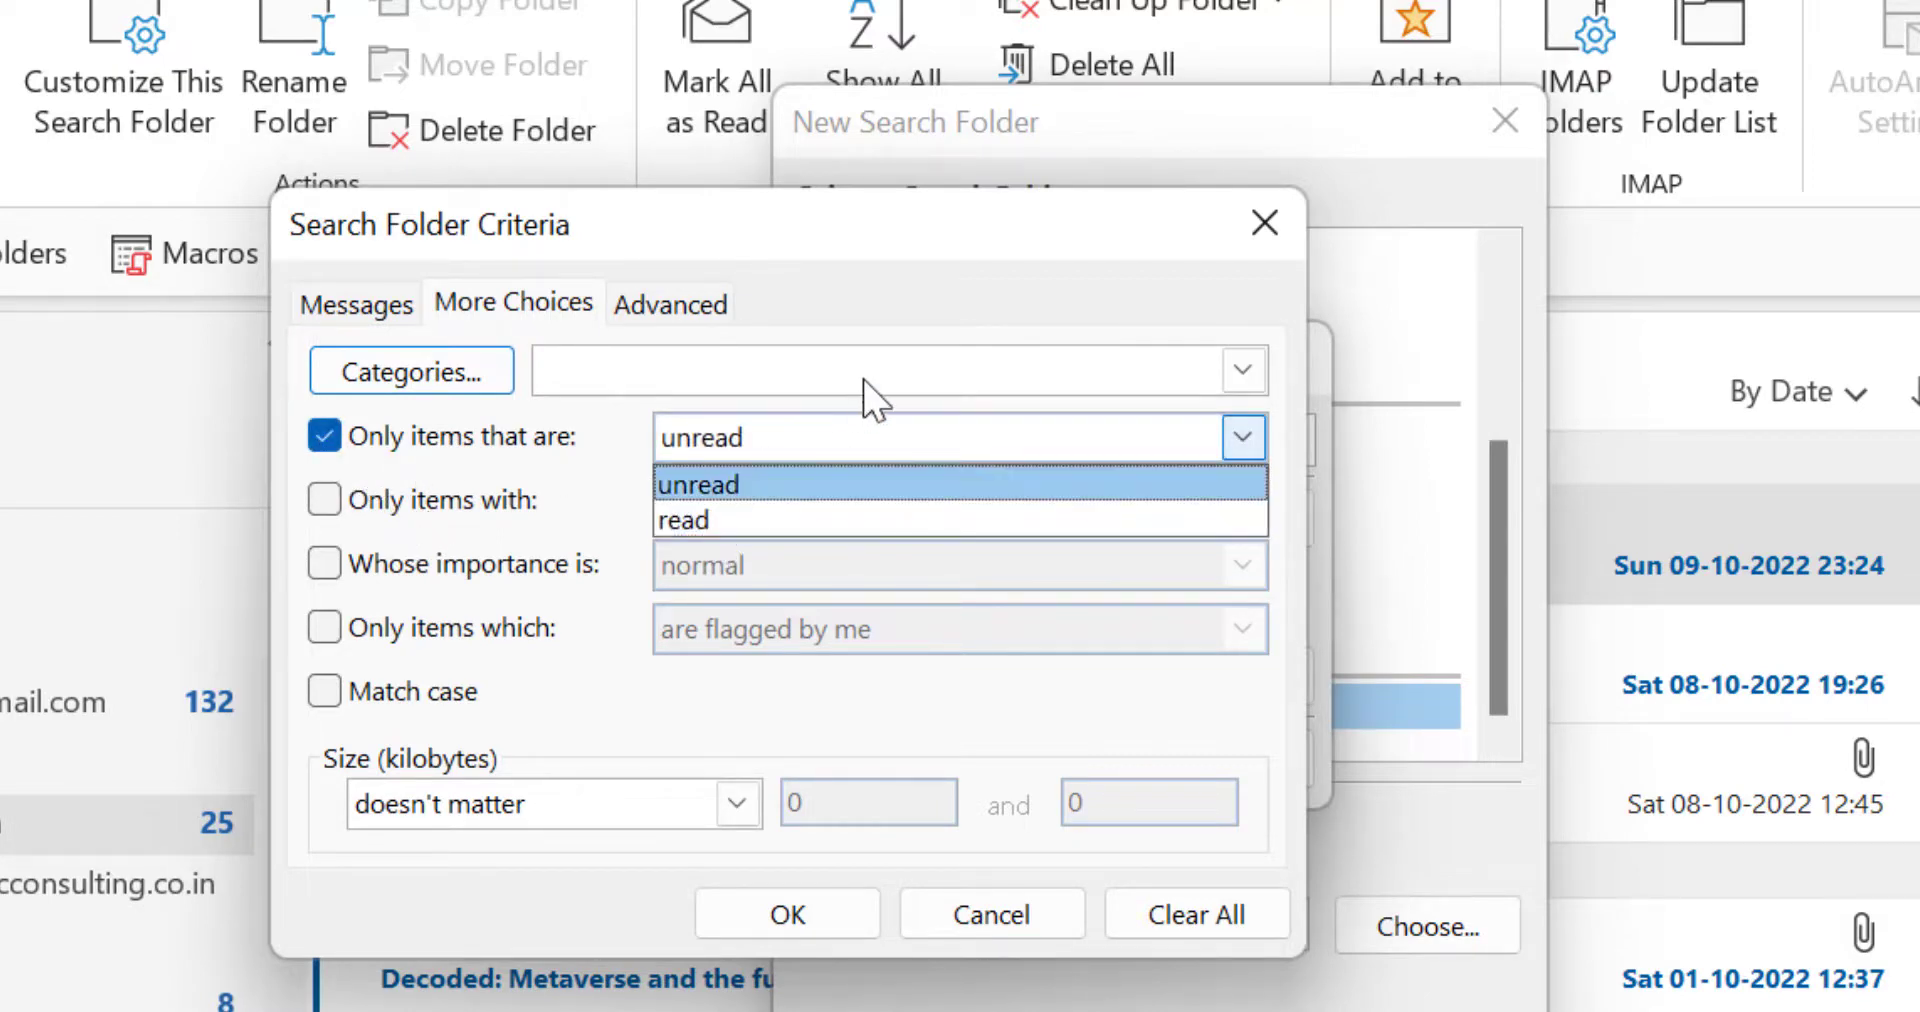
pyautogui.click(330, 486)
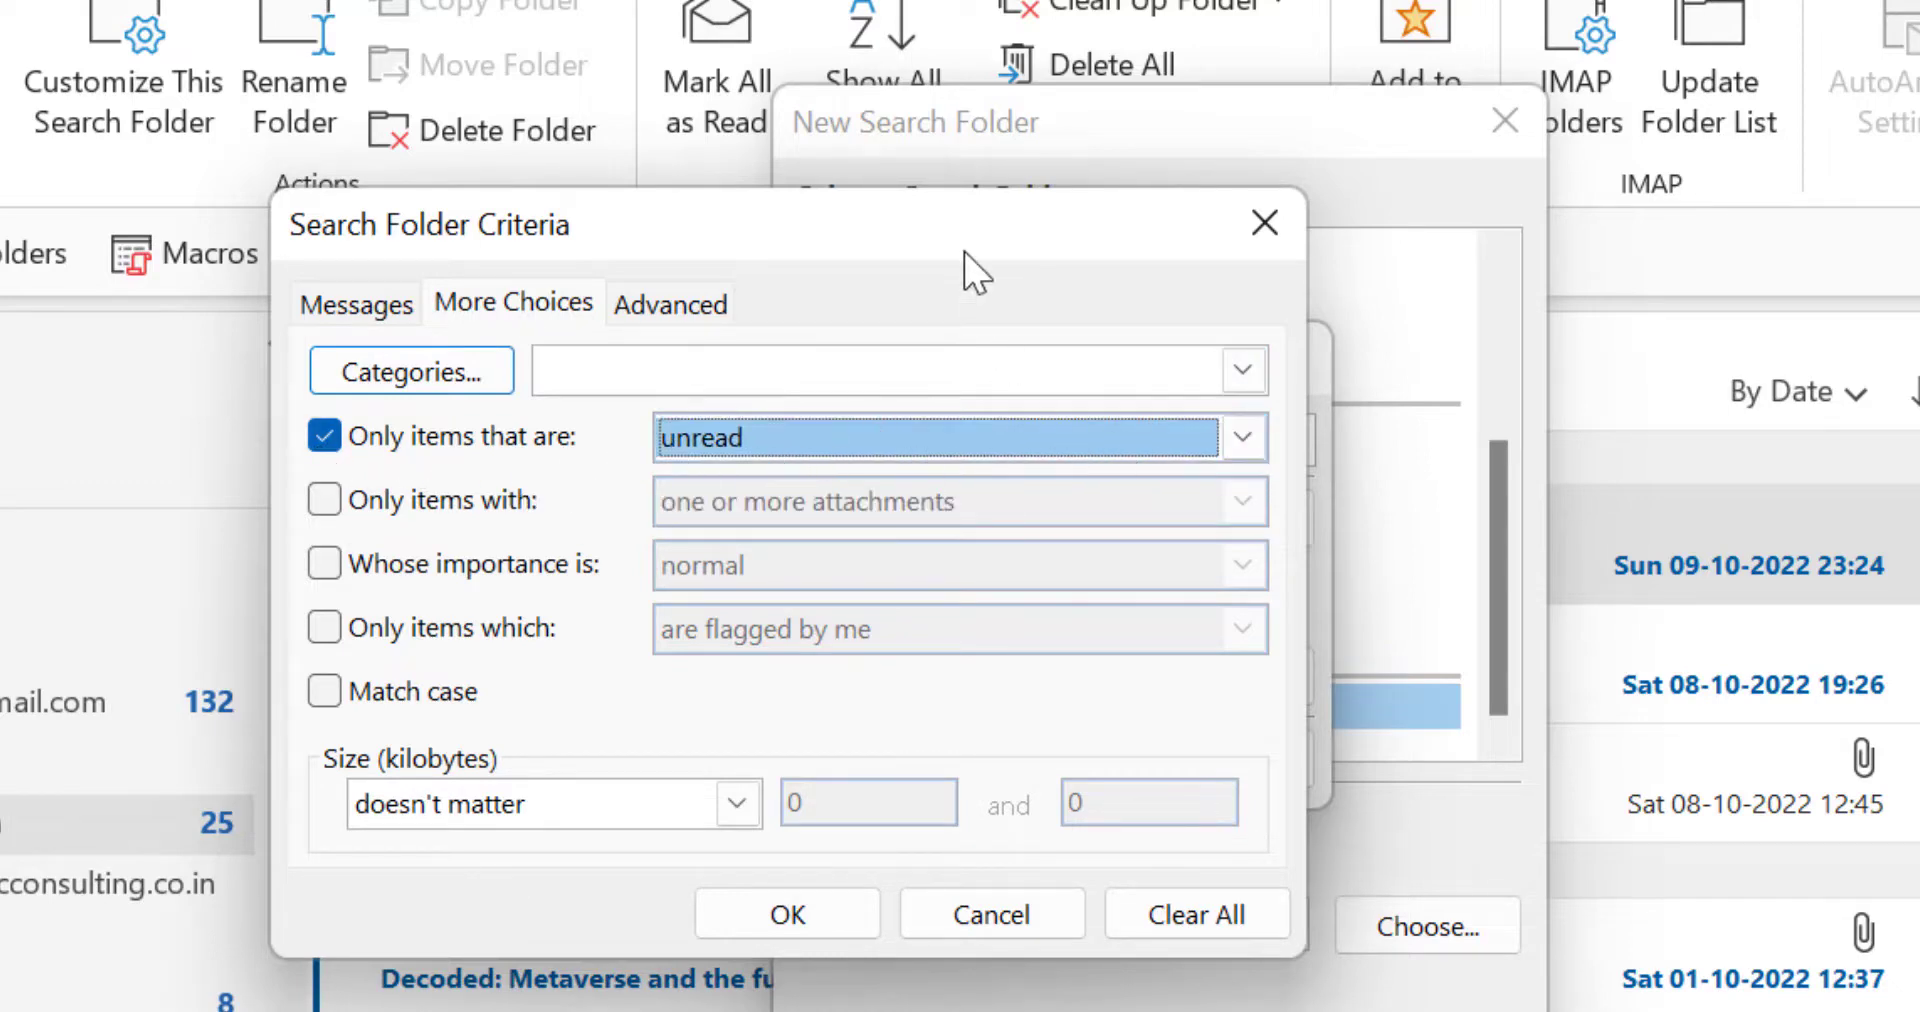
# Step: Remove the unread restriction from the criteria, and try the attachment and importance filters without keeping either
pyautogui.click(324, 499)
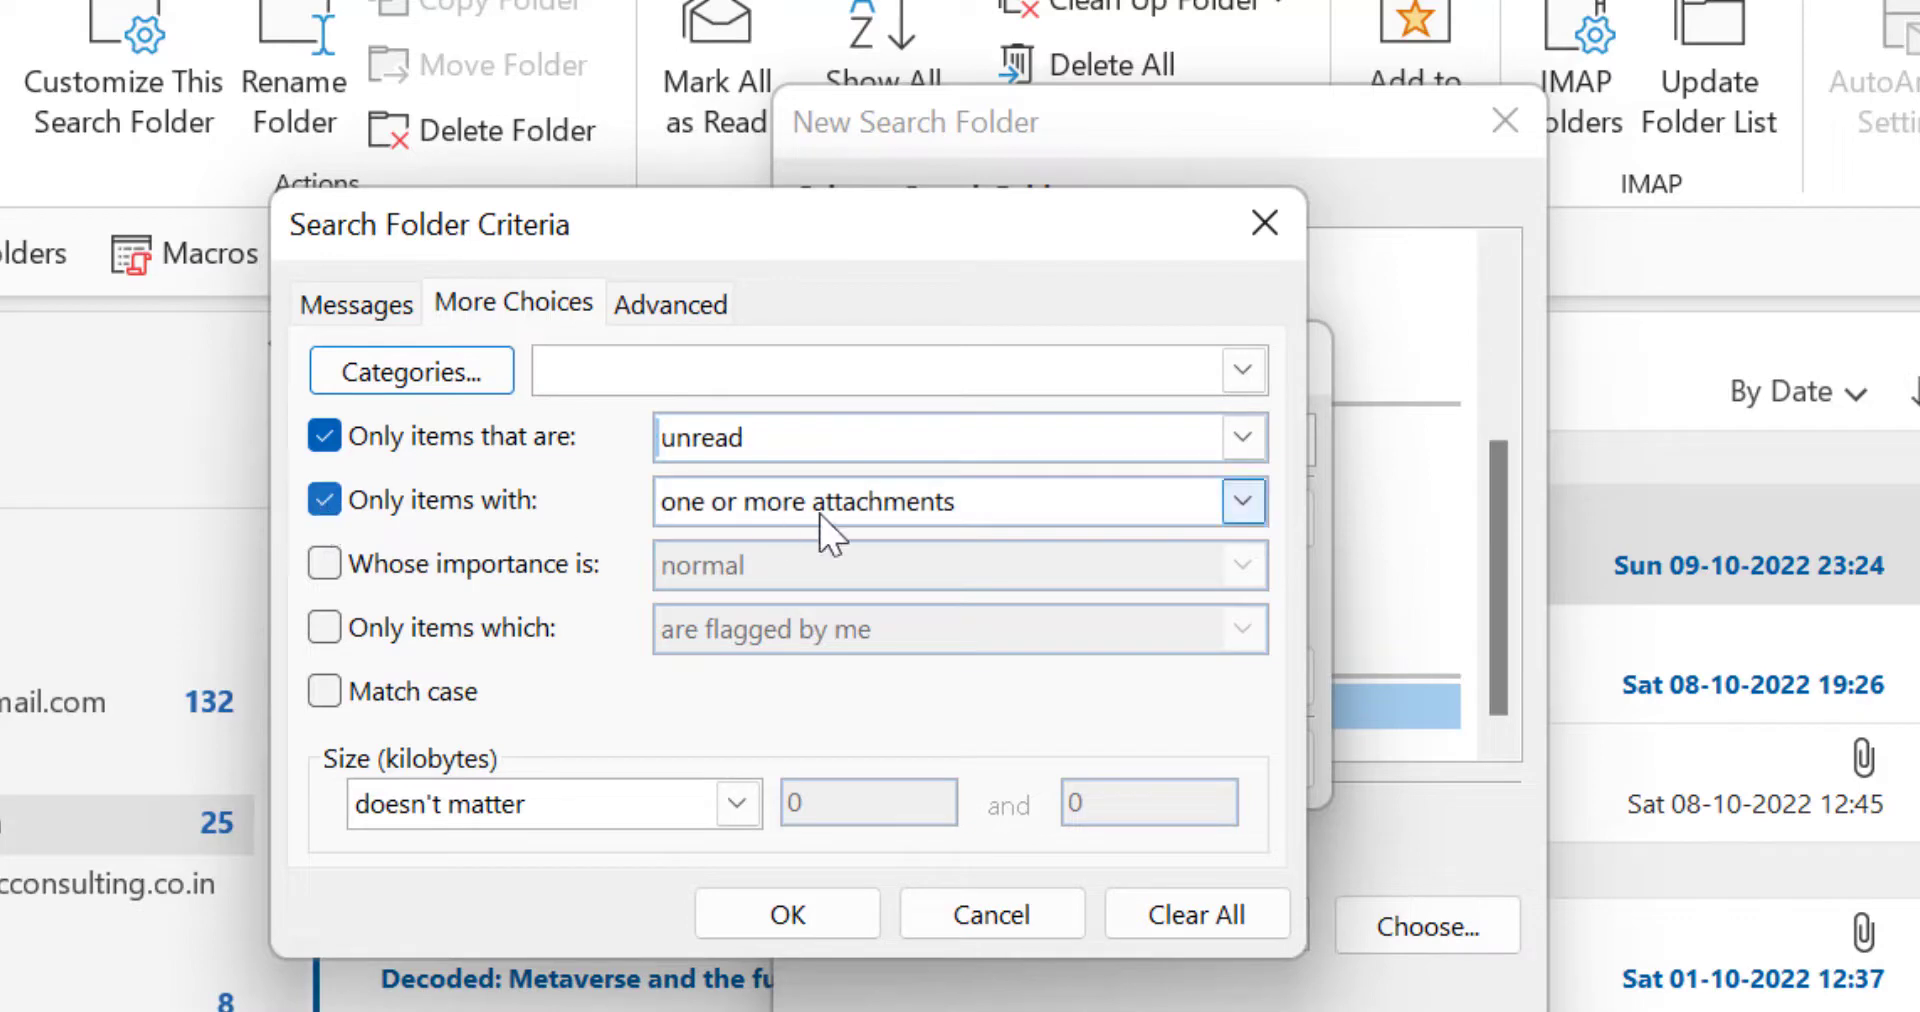
pyautogui.click(893, 512)
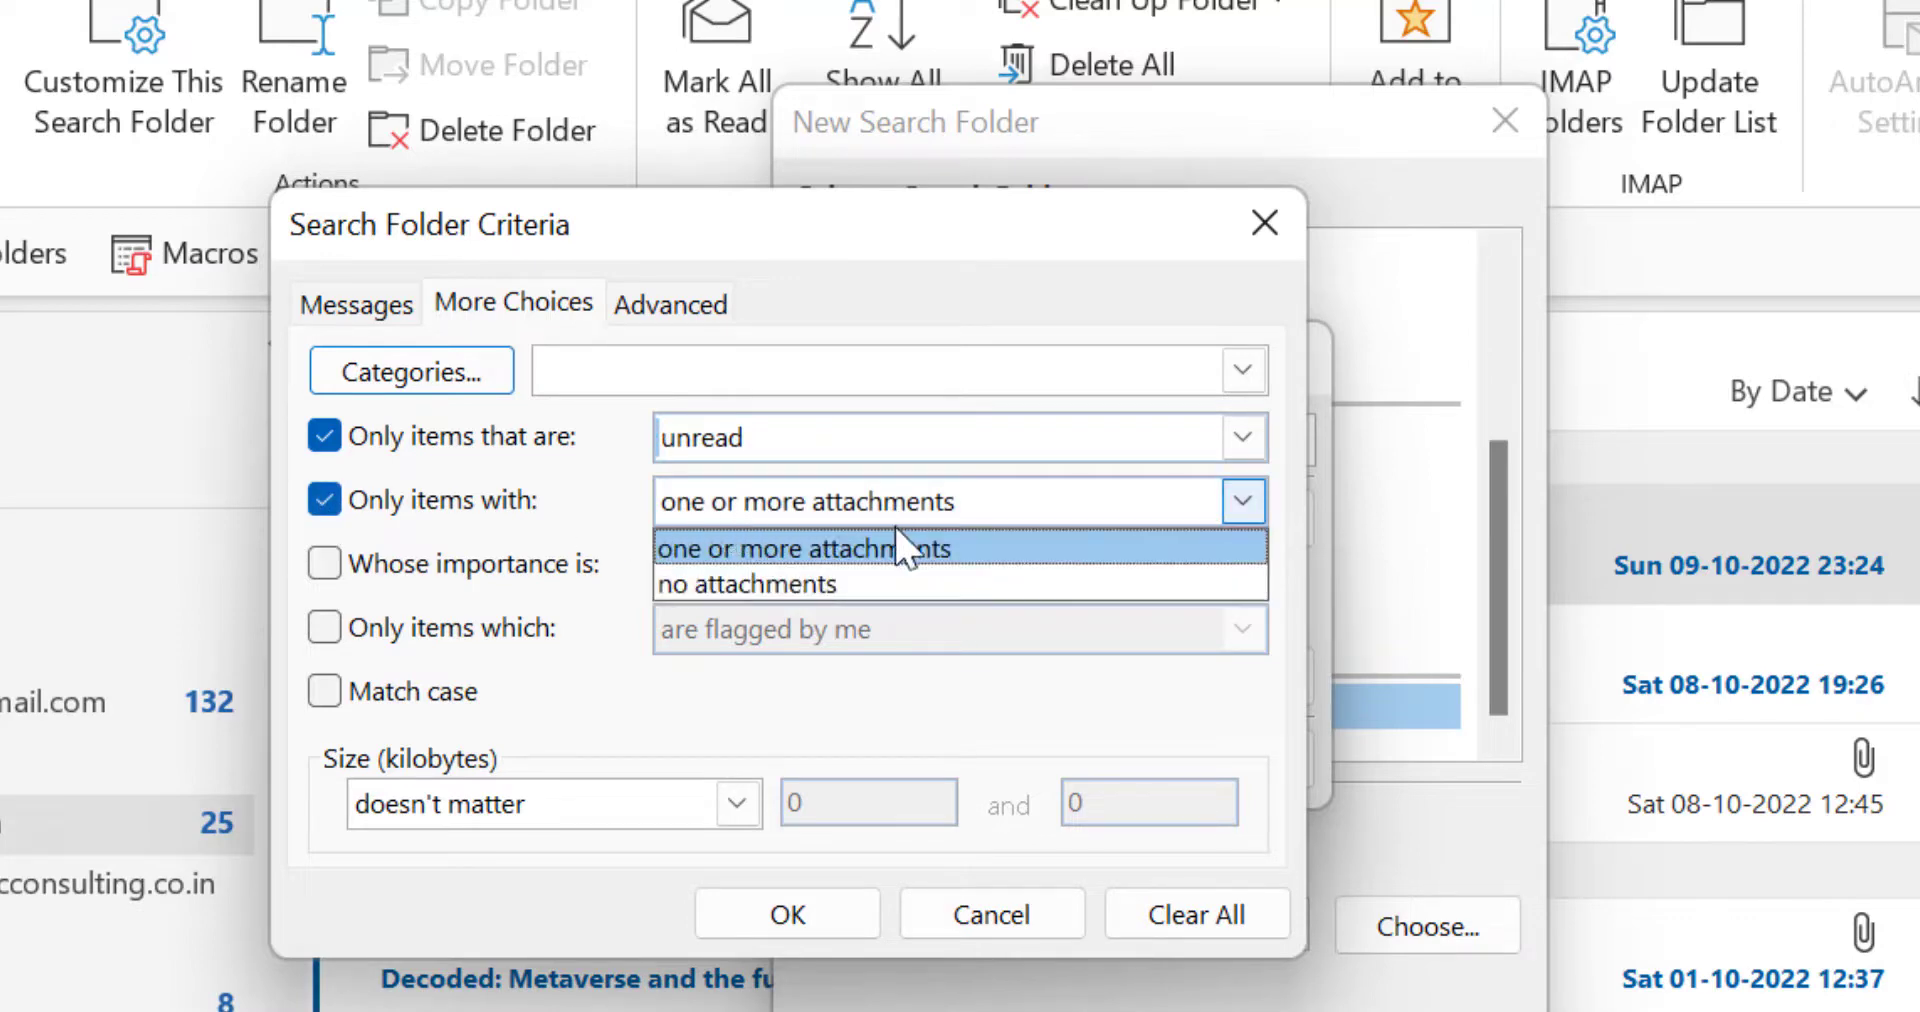
pyautogui.click(324, 436)
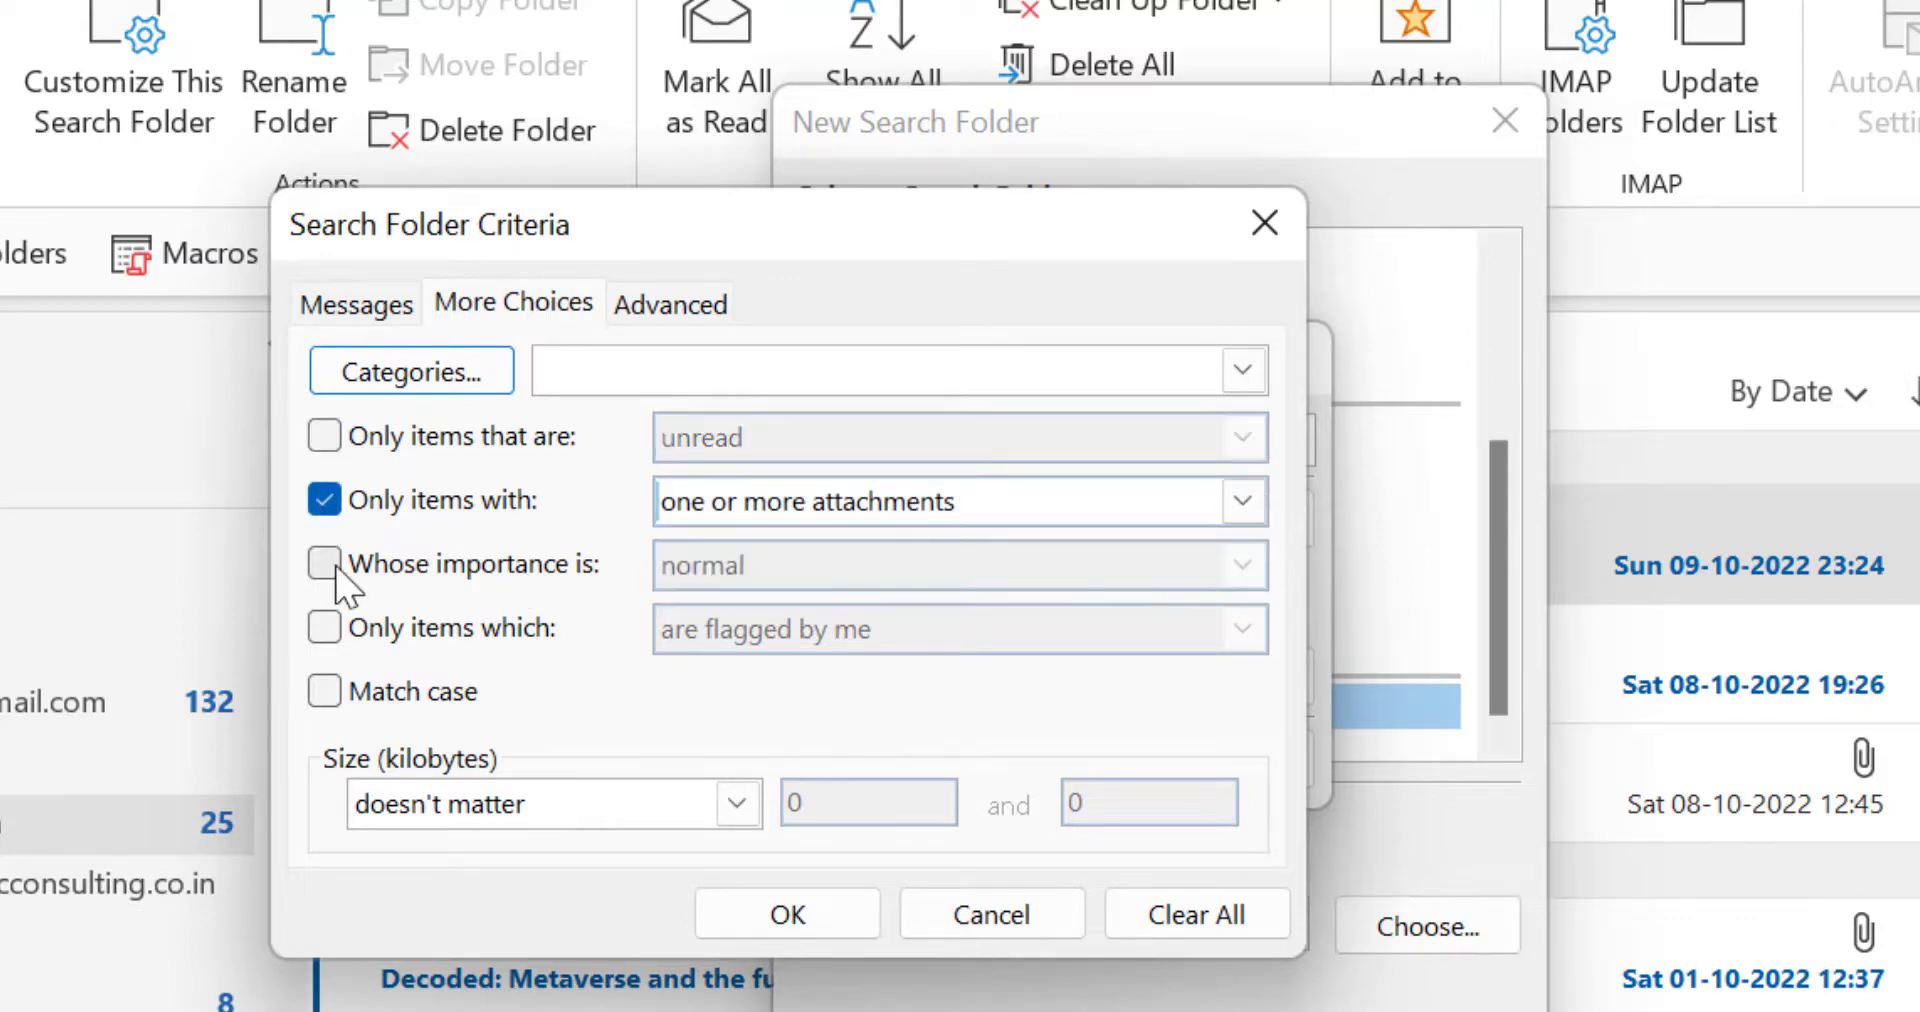
pyautogui.click(328, 564)
pyautogui.click(786, 564)
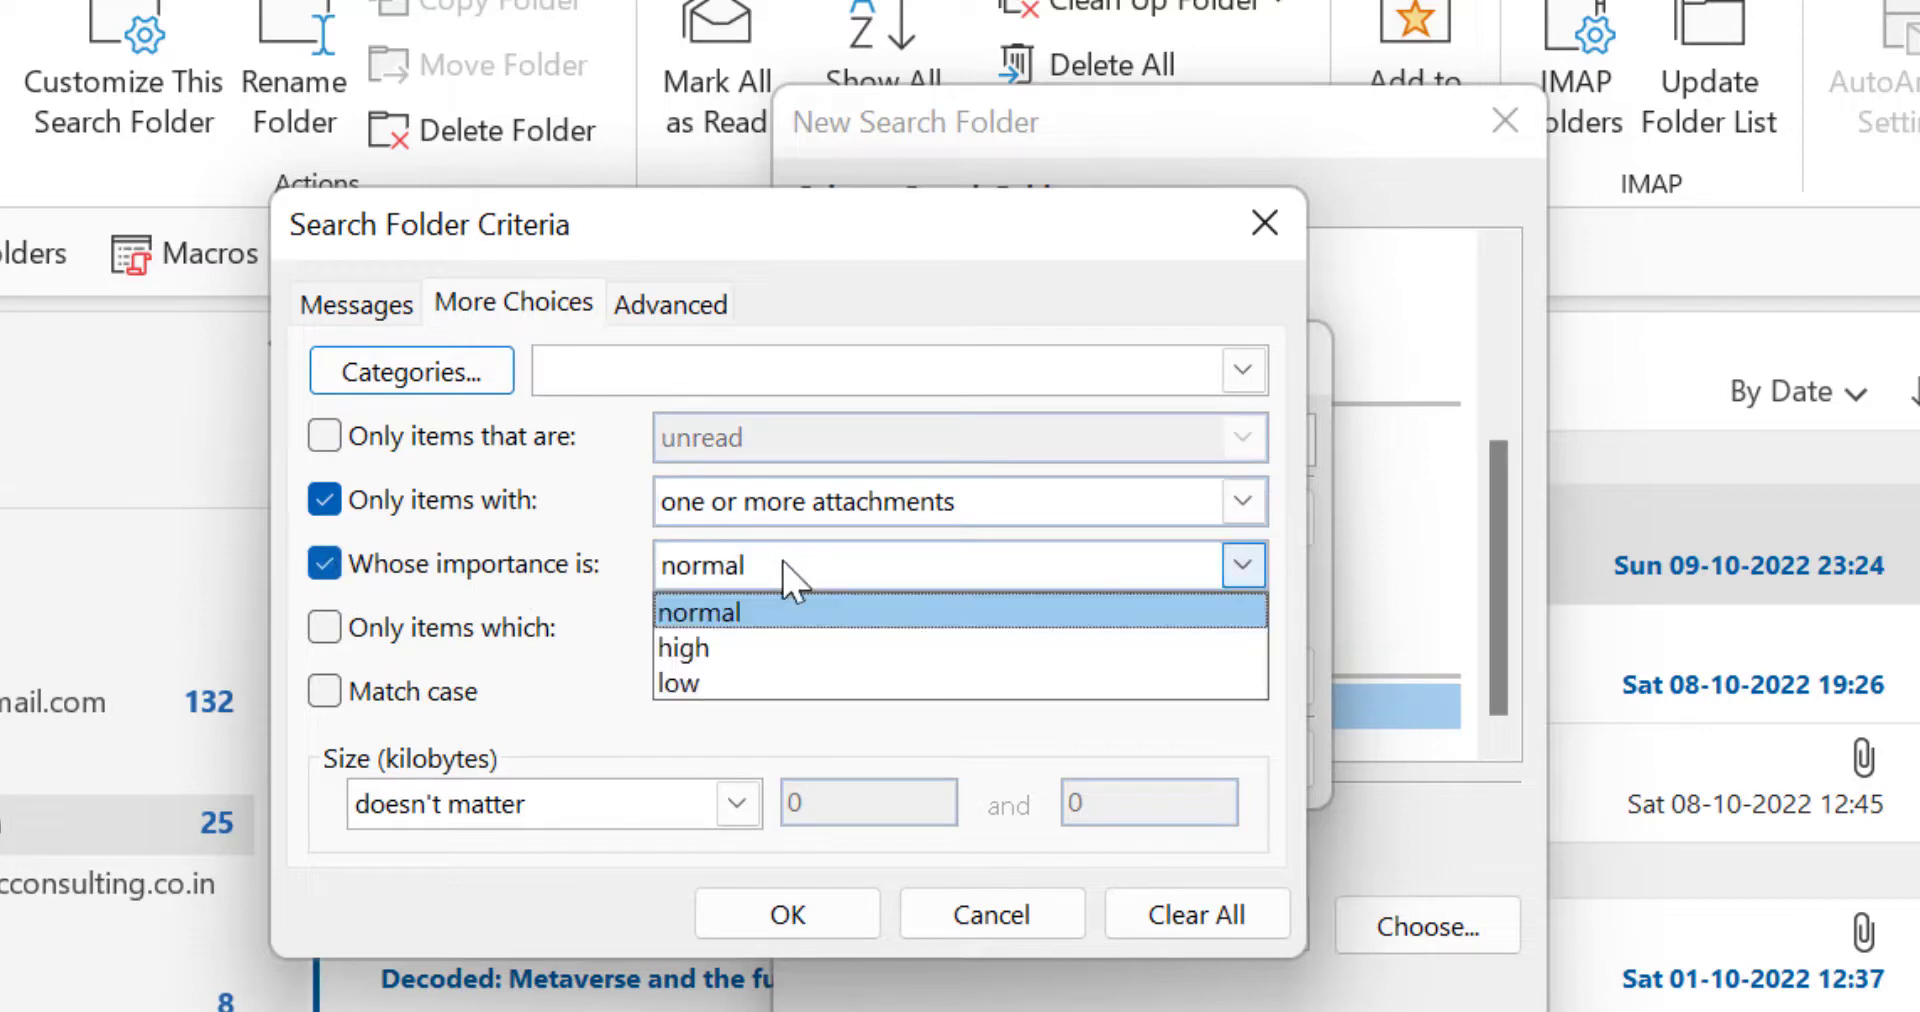
pyautogui.click(330, 545)
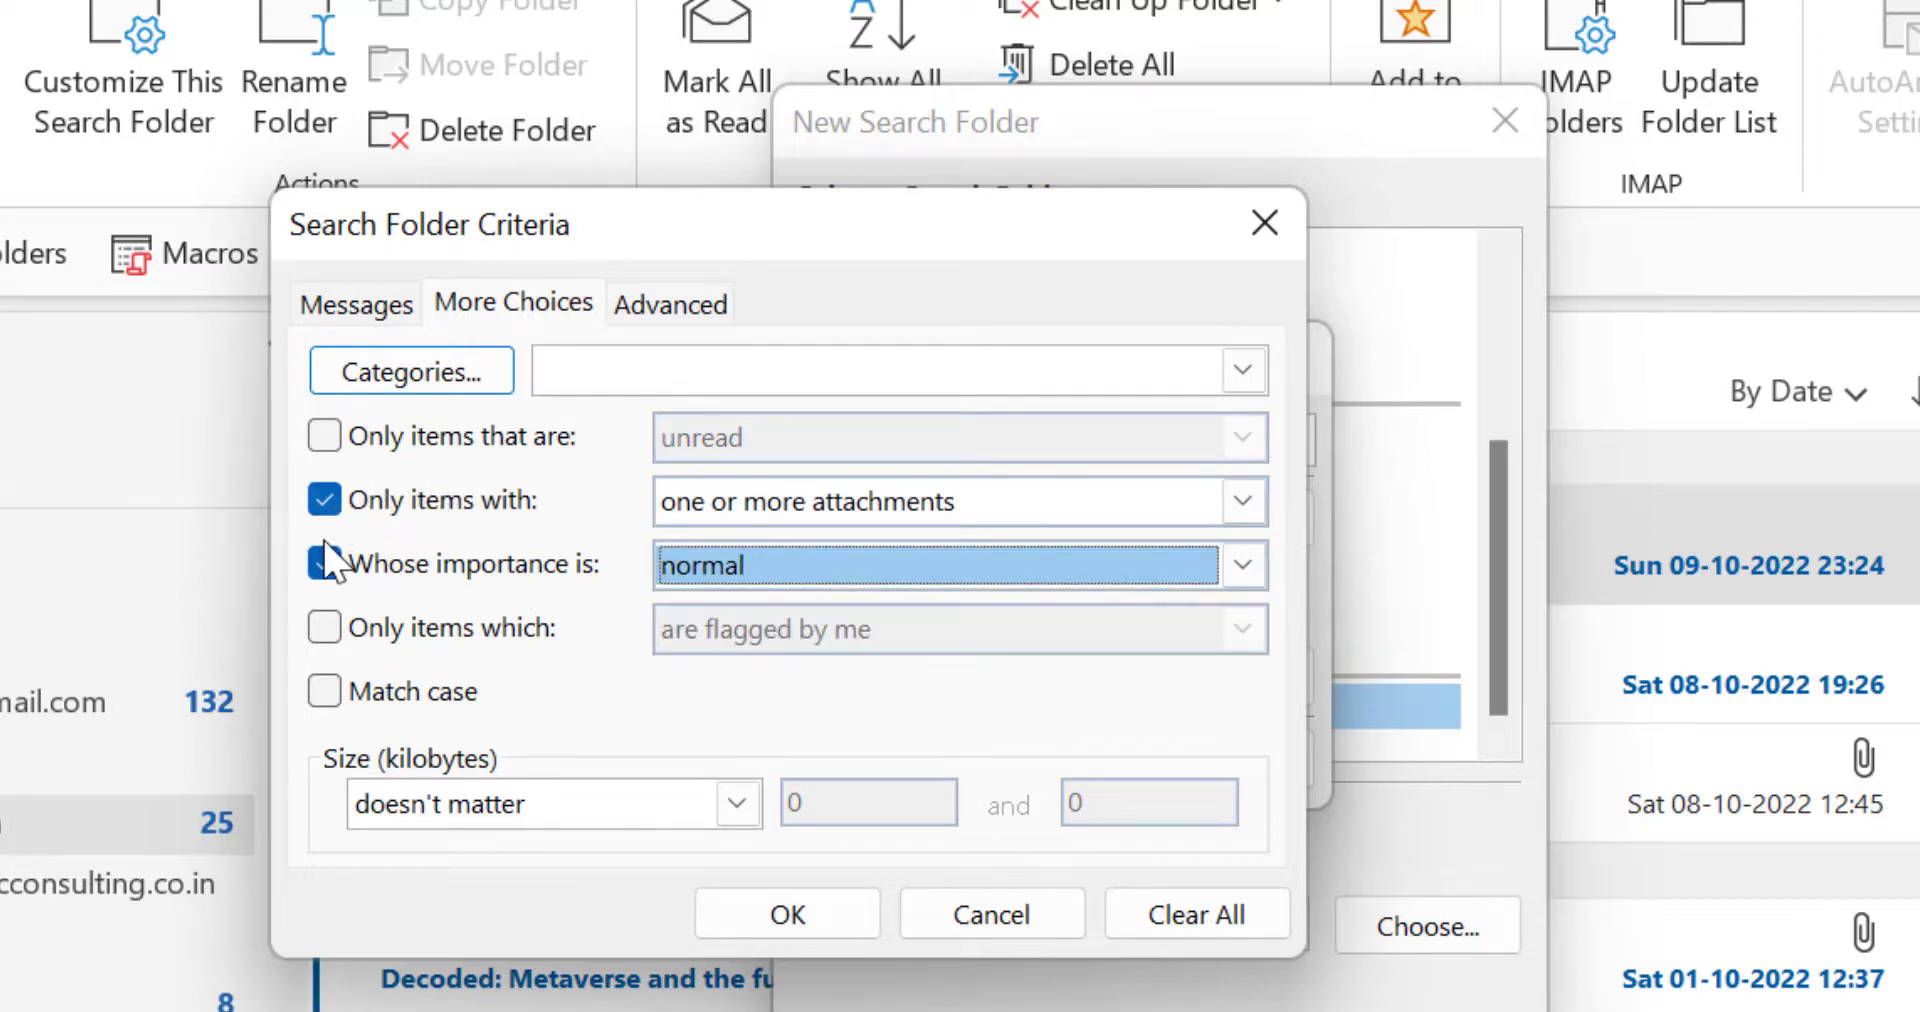
pyautogui.click(324, 564)
pyautogui.click(326, 500)
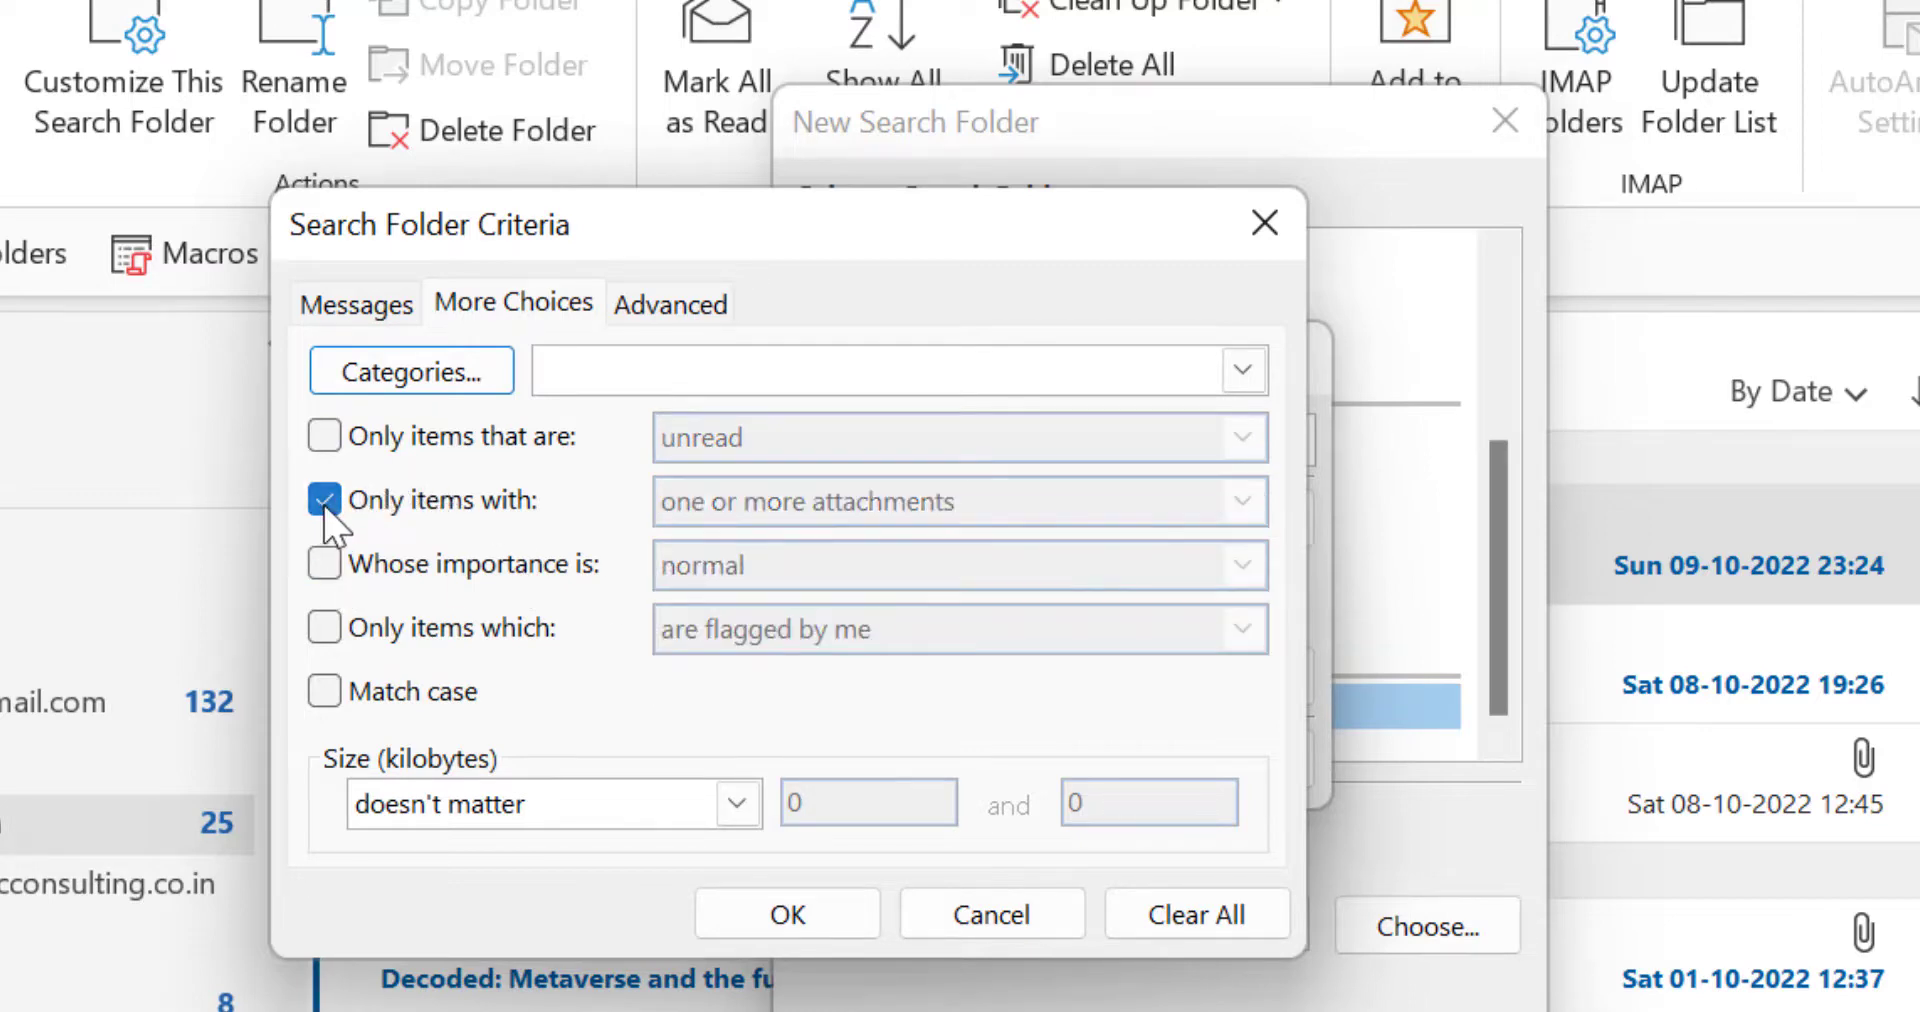
# Step: Review the flag status options without keeping that filter, and turn on case matching for the search criteria
pyautogui.click(325, 630)
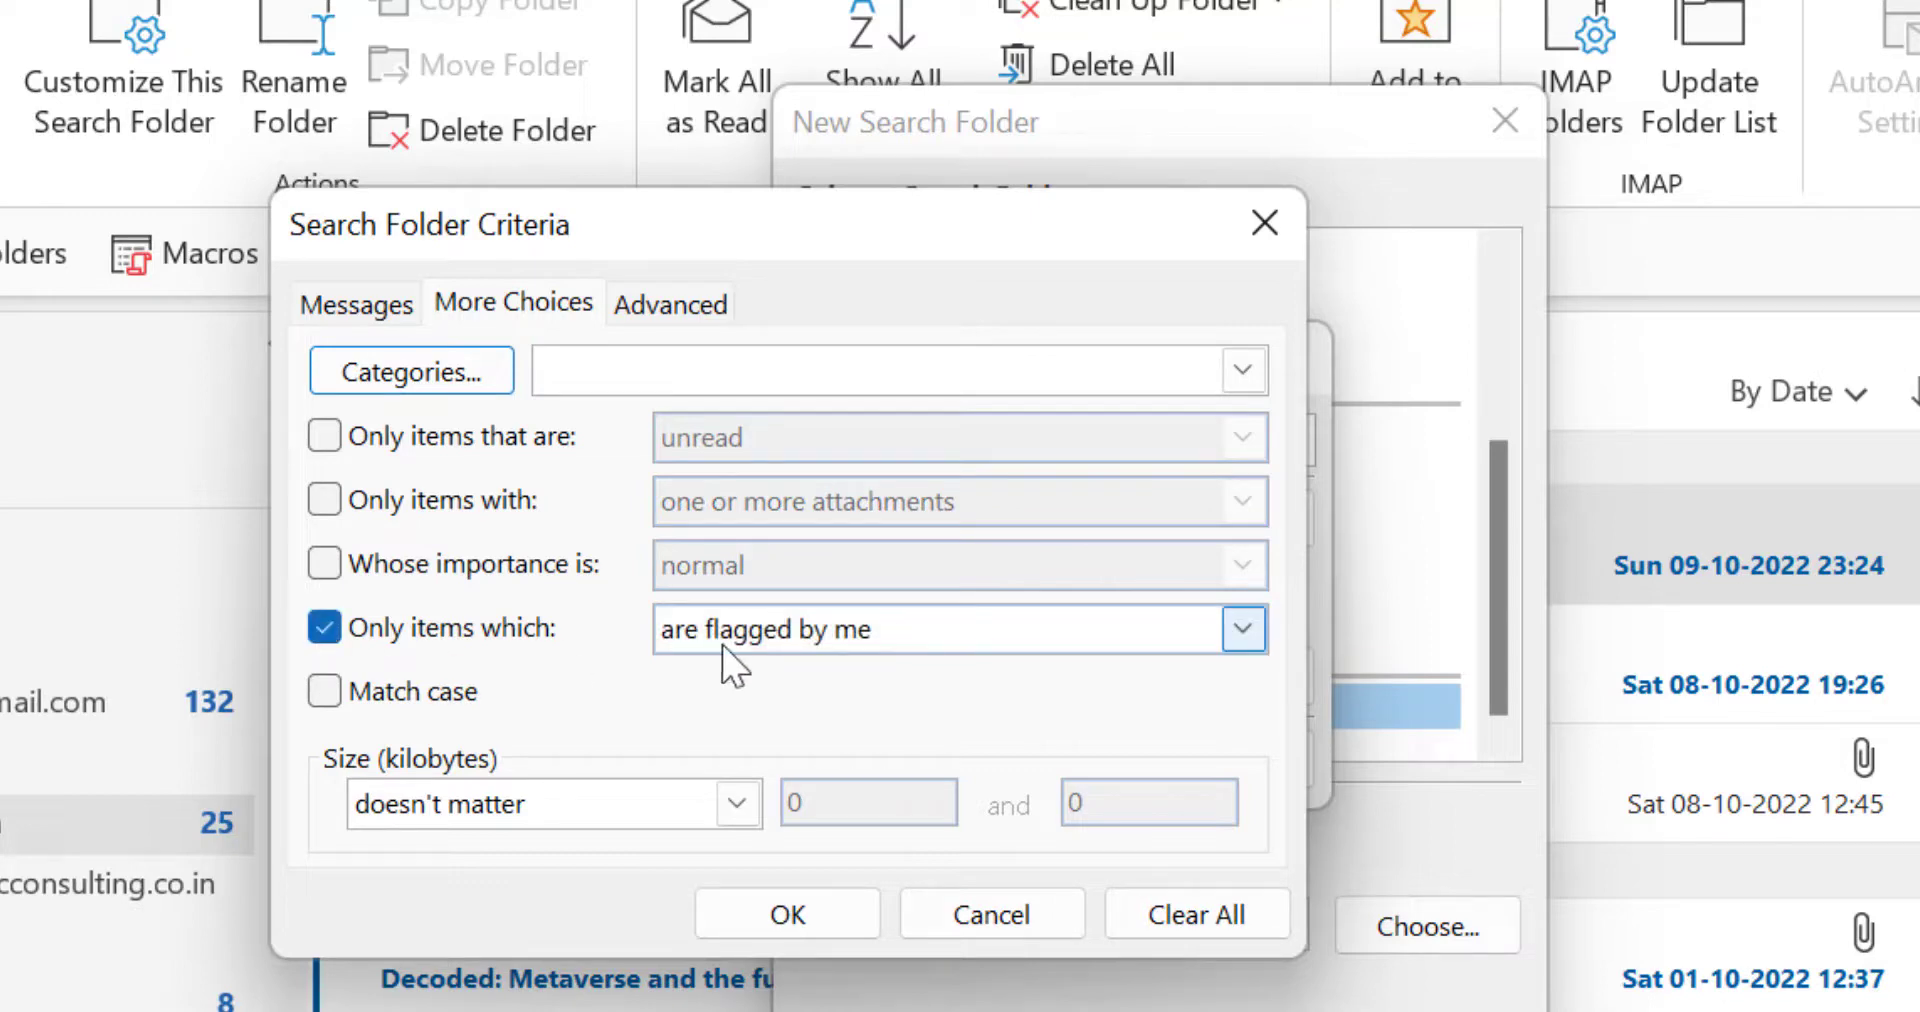
pyautogui.click(787, 640)
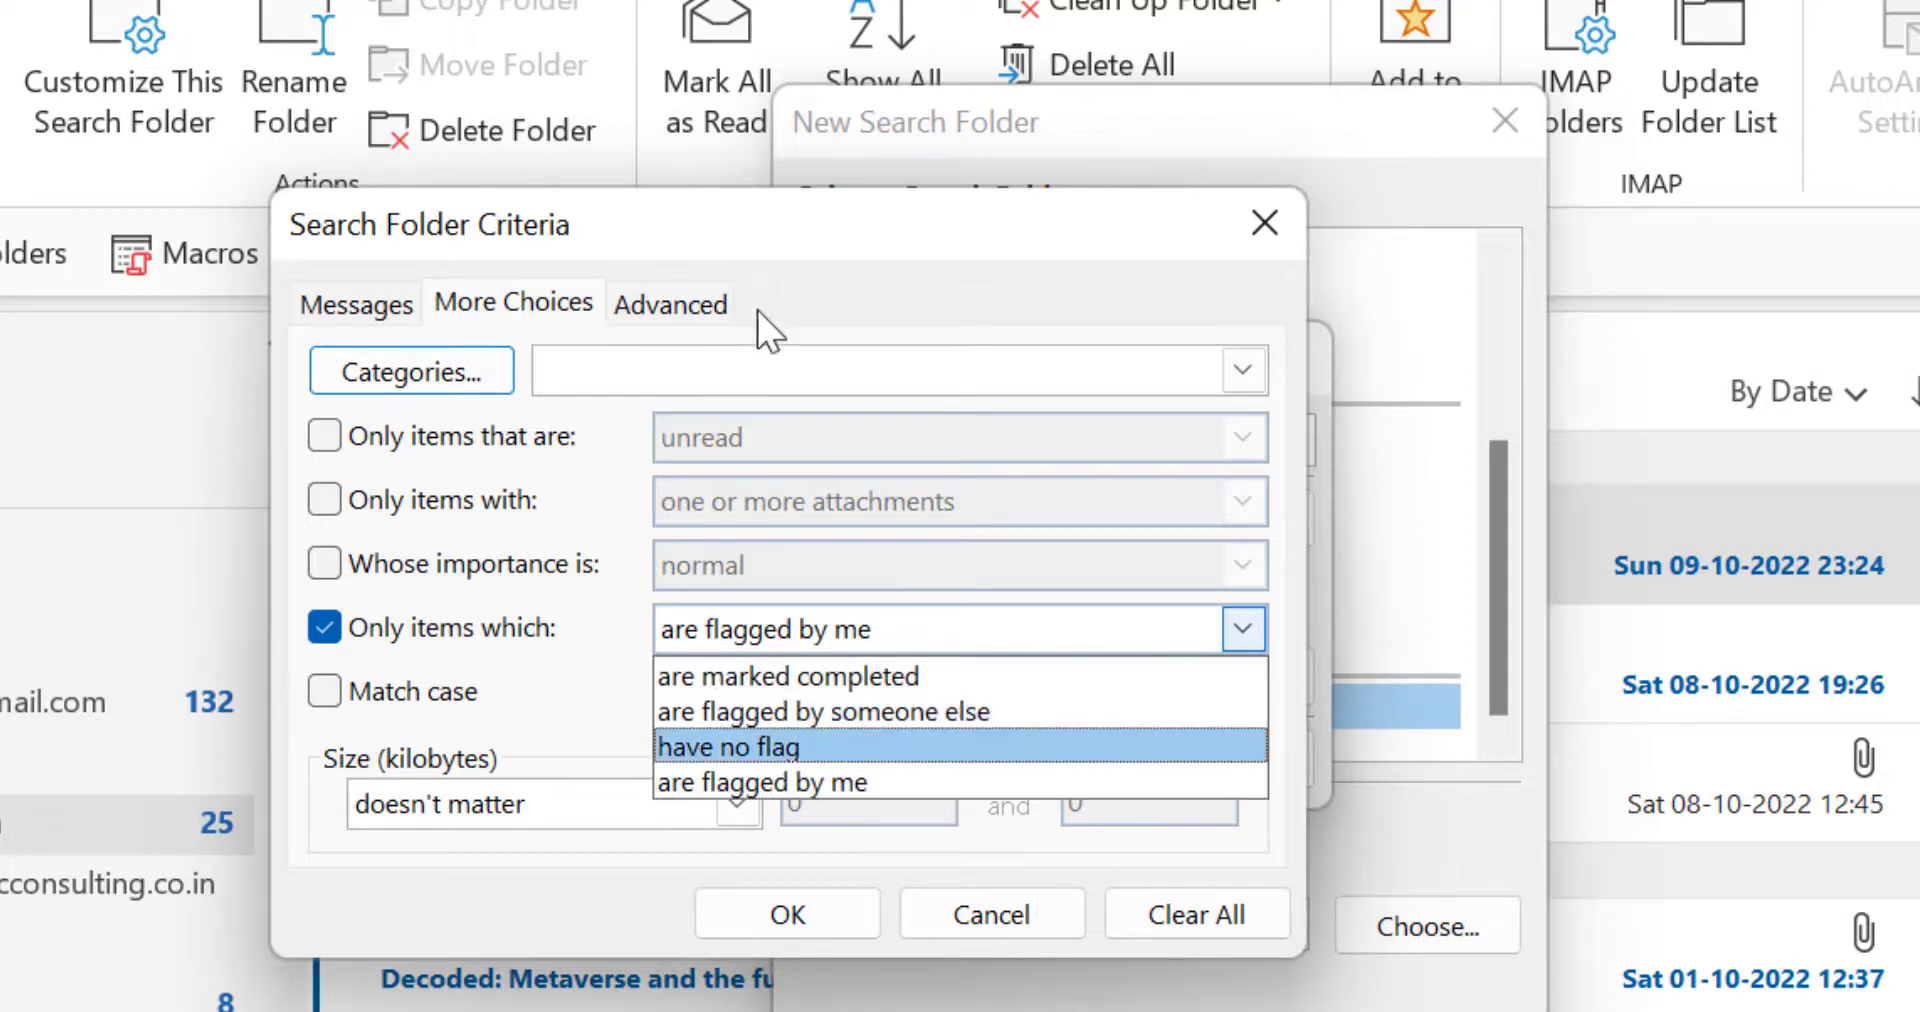
pyautogui.click(323, 628)
pyautogui.click(324, 629)
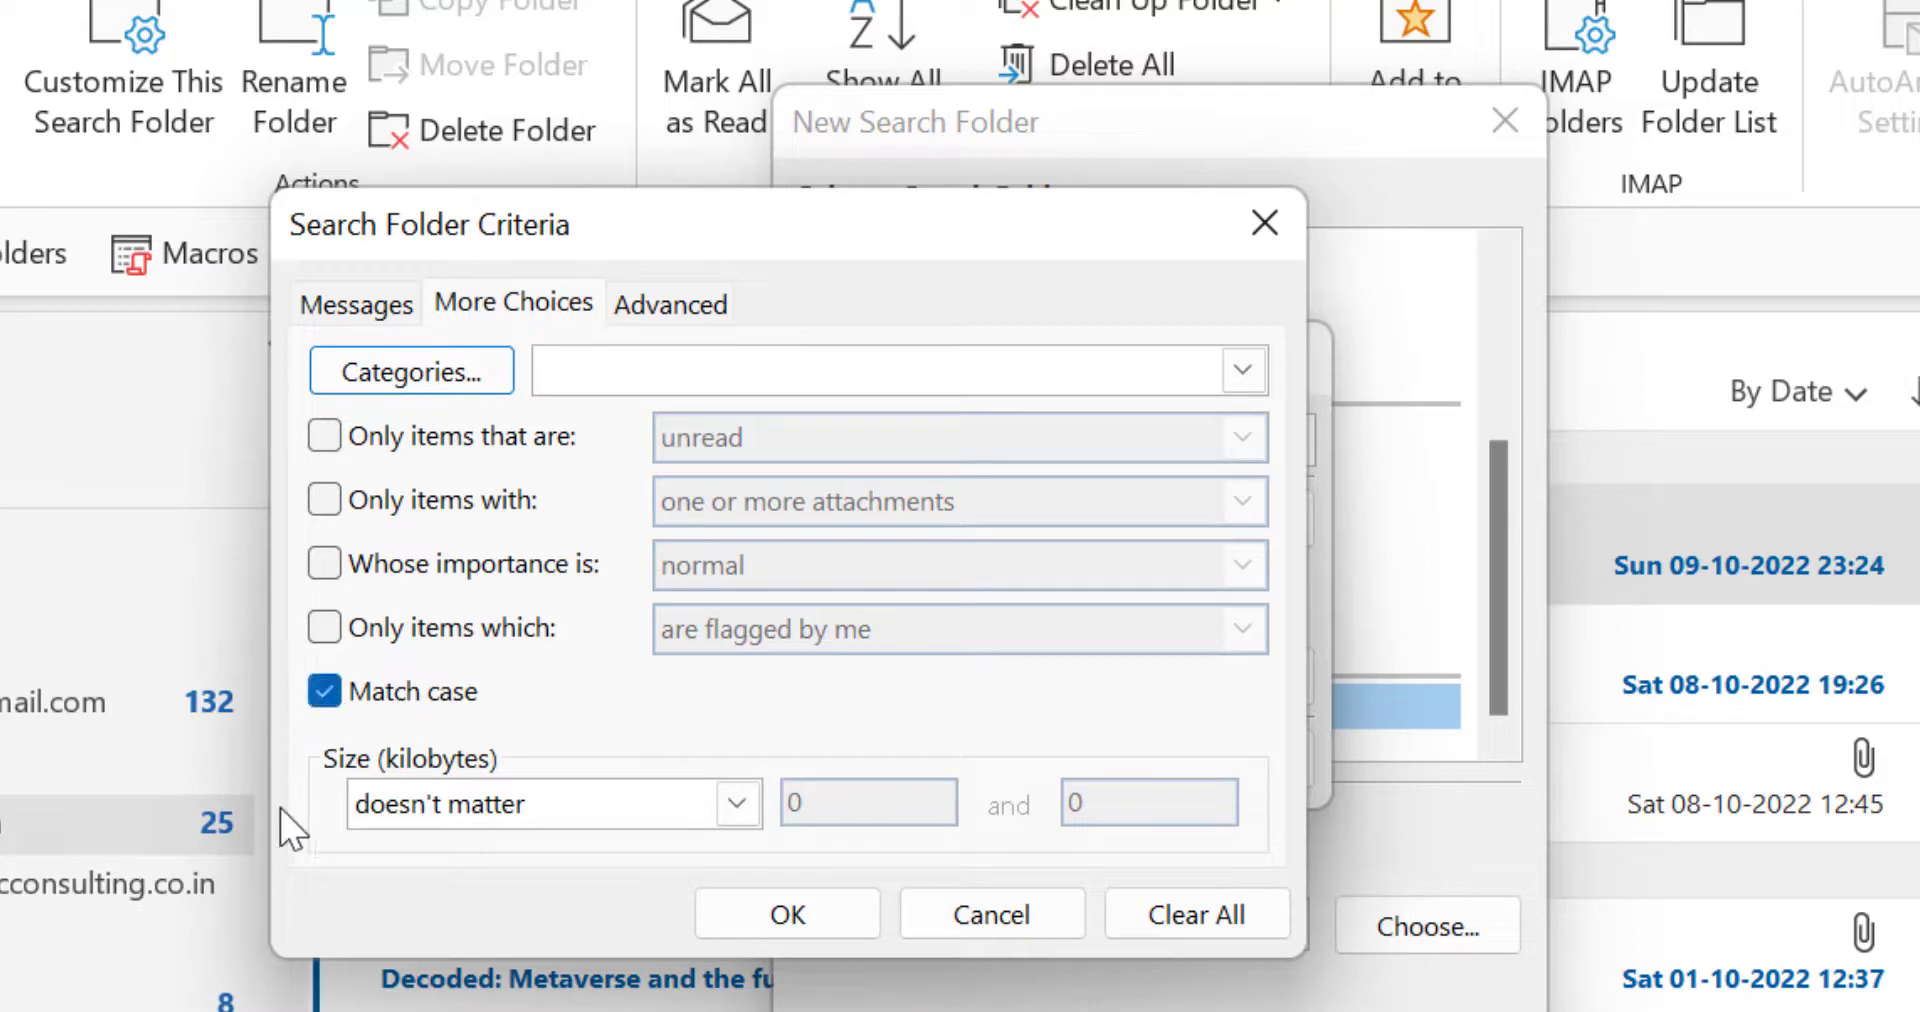
# Step: Try the equals, between and less than size conditions, and set the size condition to greater than
pyautogui.click(545, 806)
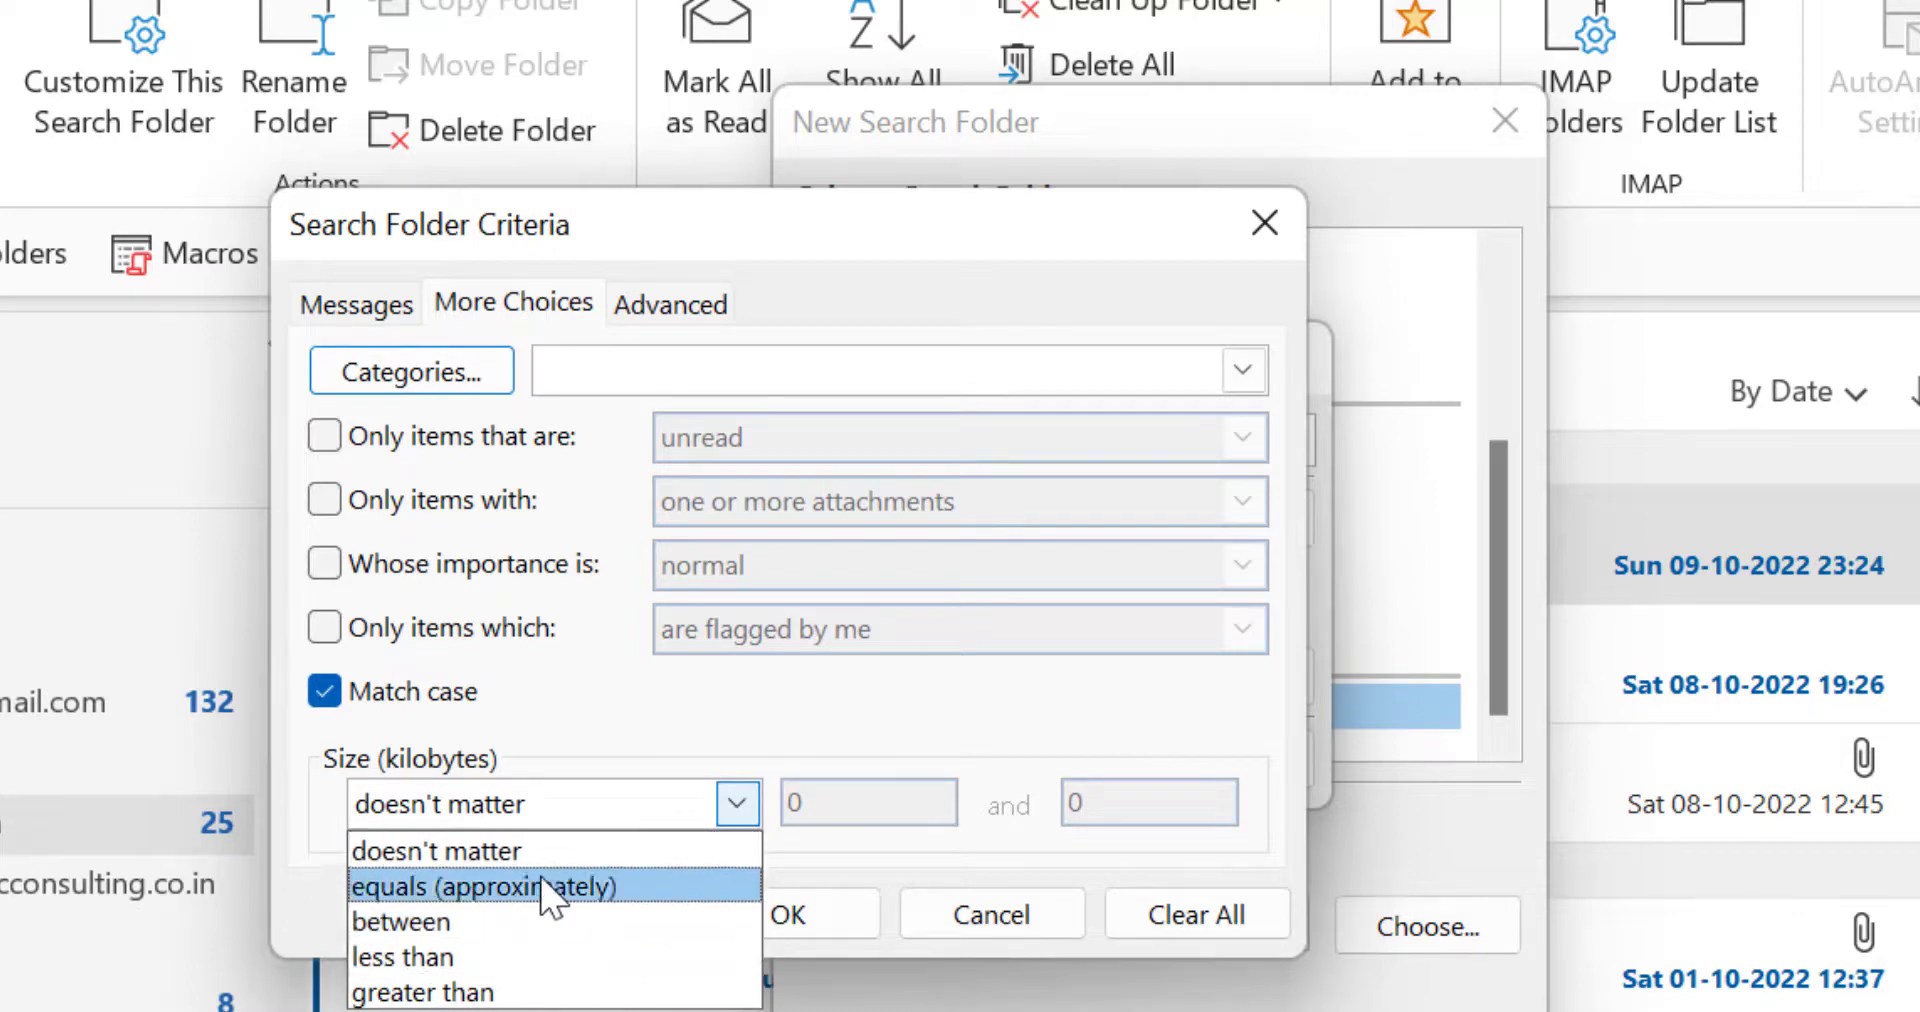
pyautogui.click(500, 887)
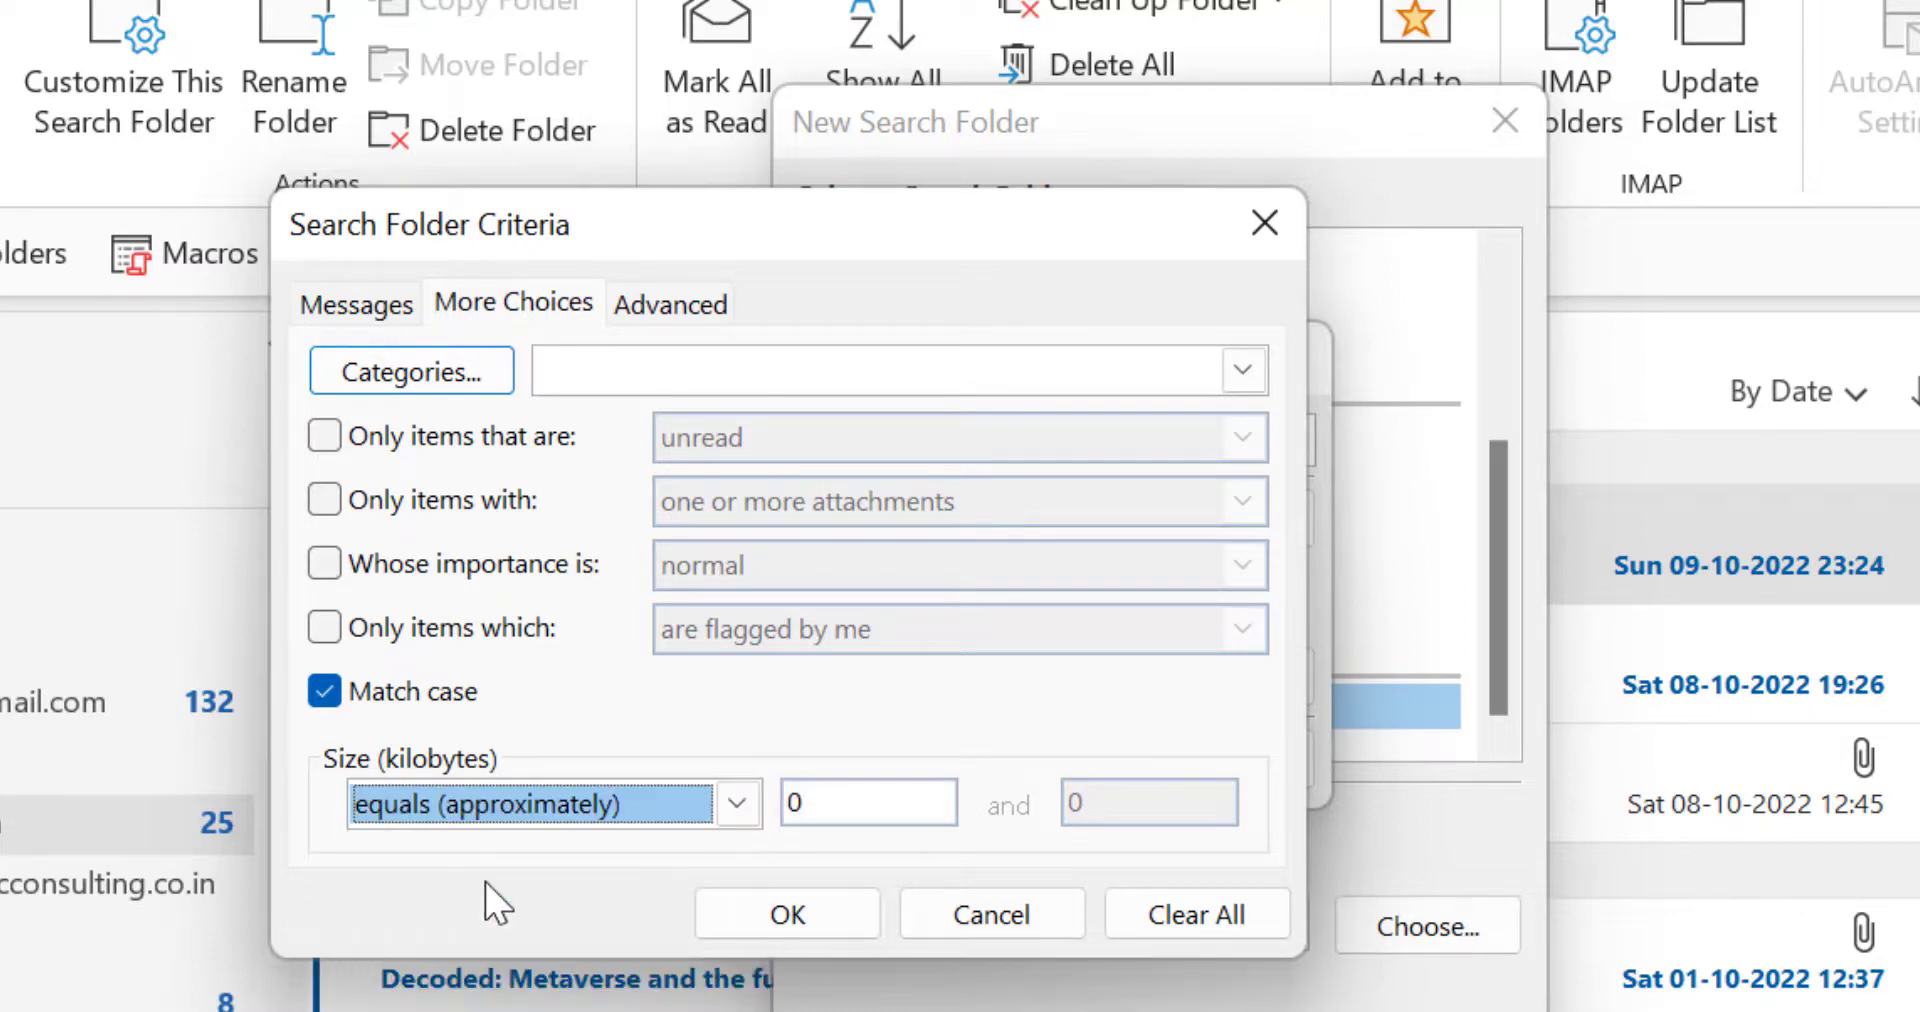
pyautogui.click(814, 801)
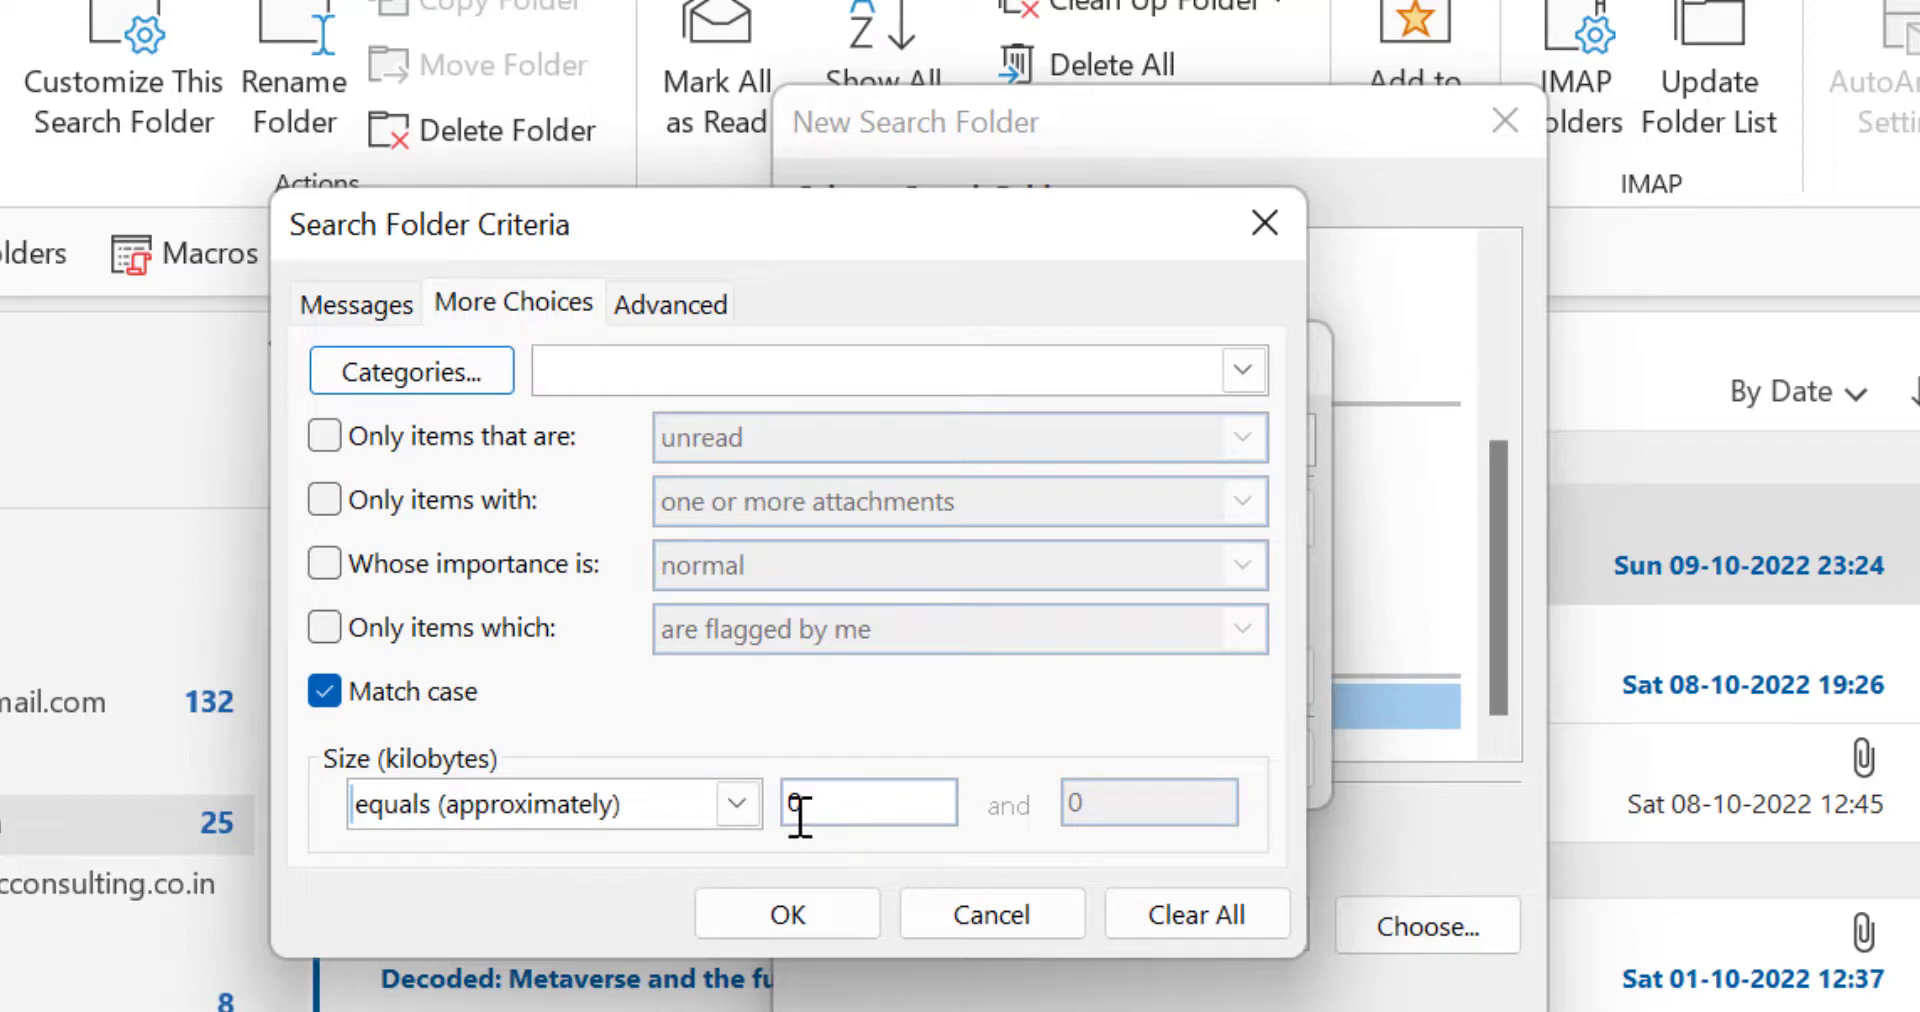
pyautogui.click(663, 819)
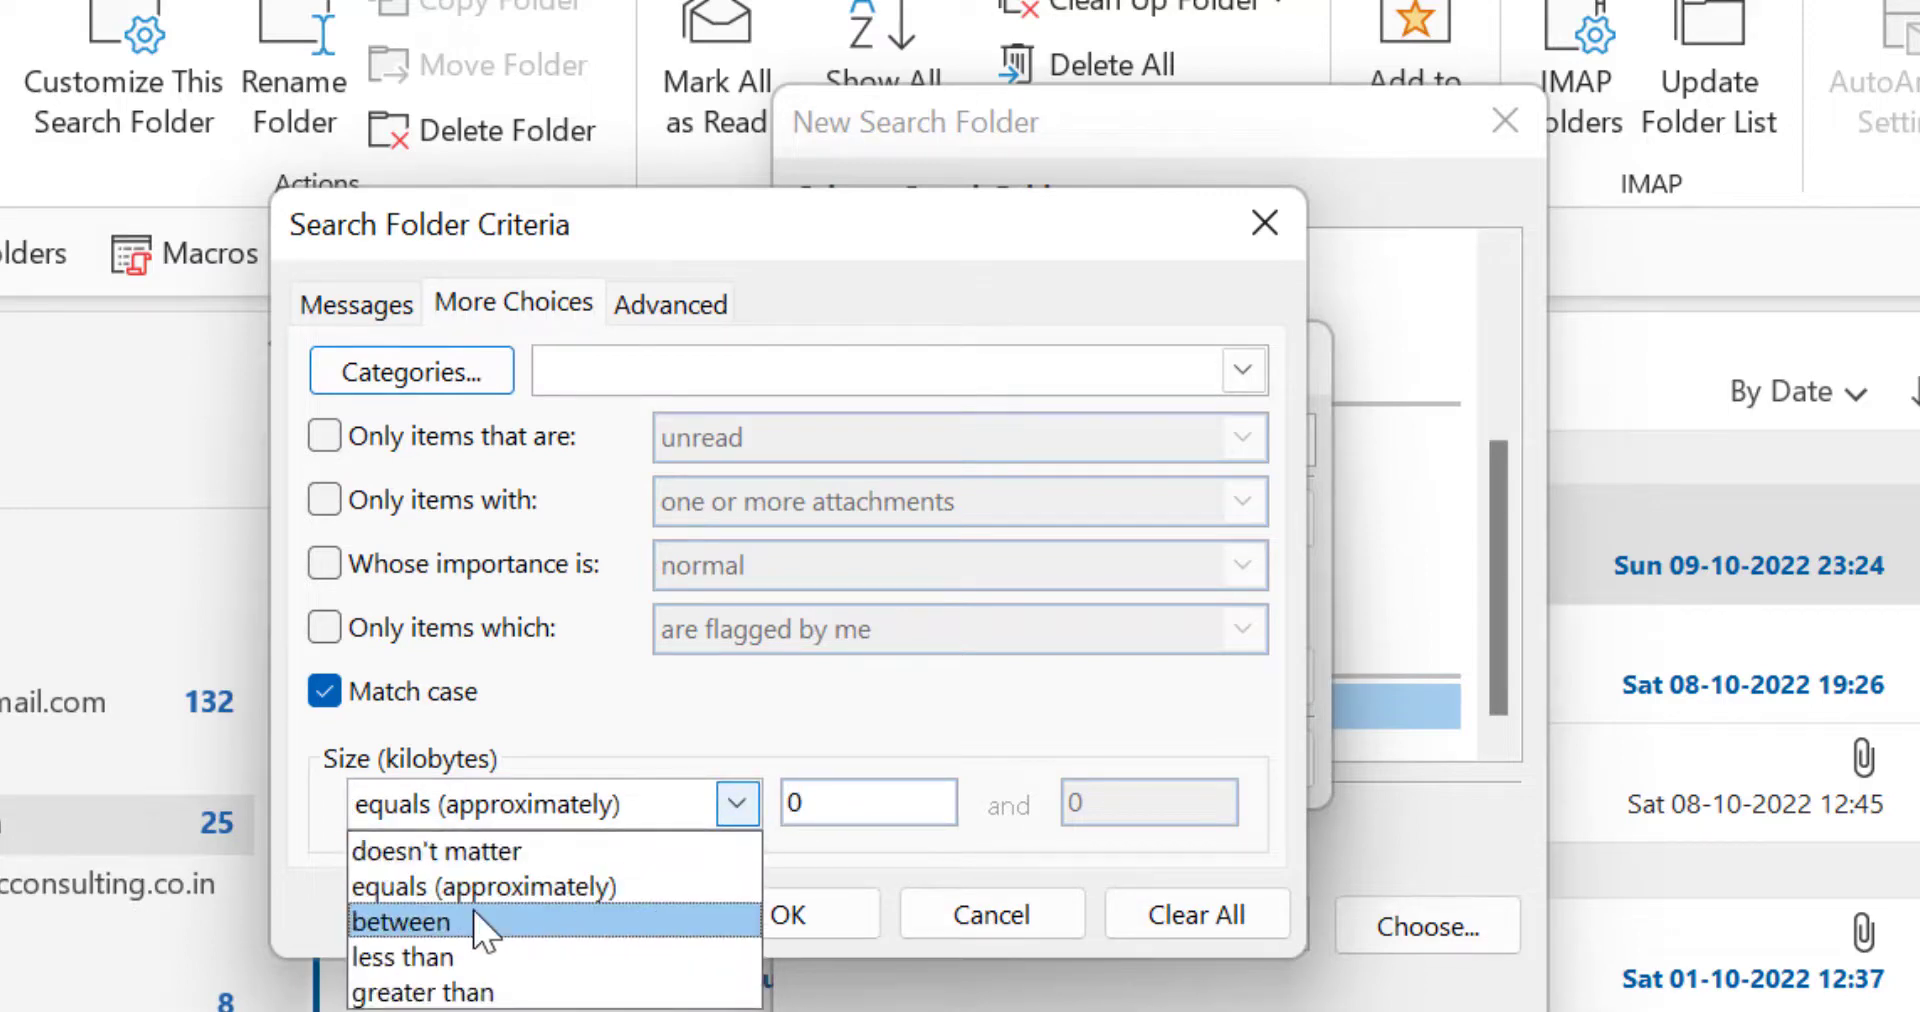
pyautogui.click(472, 910)
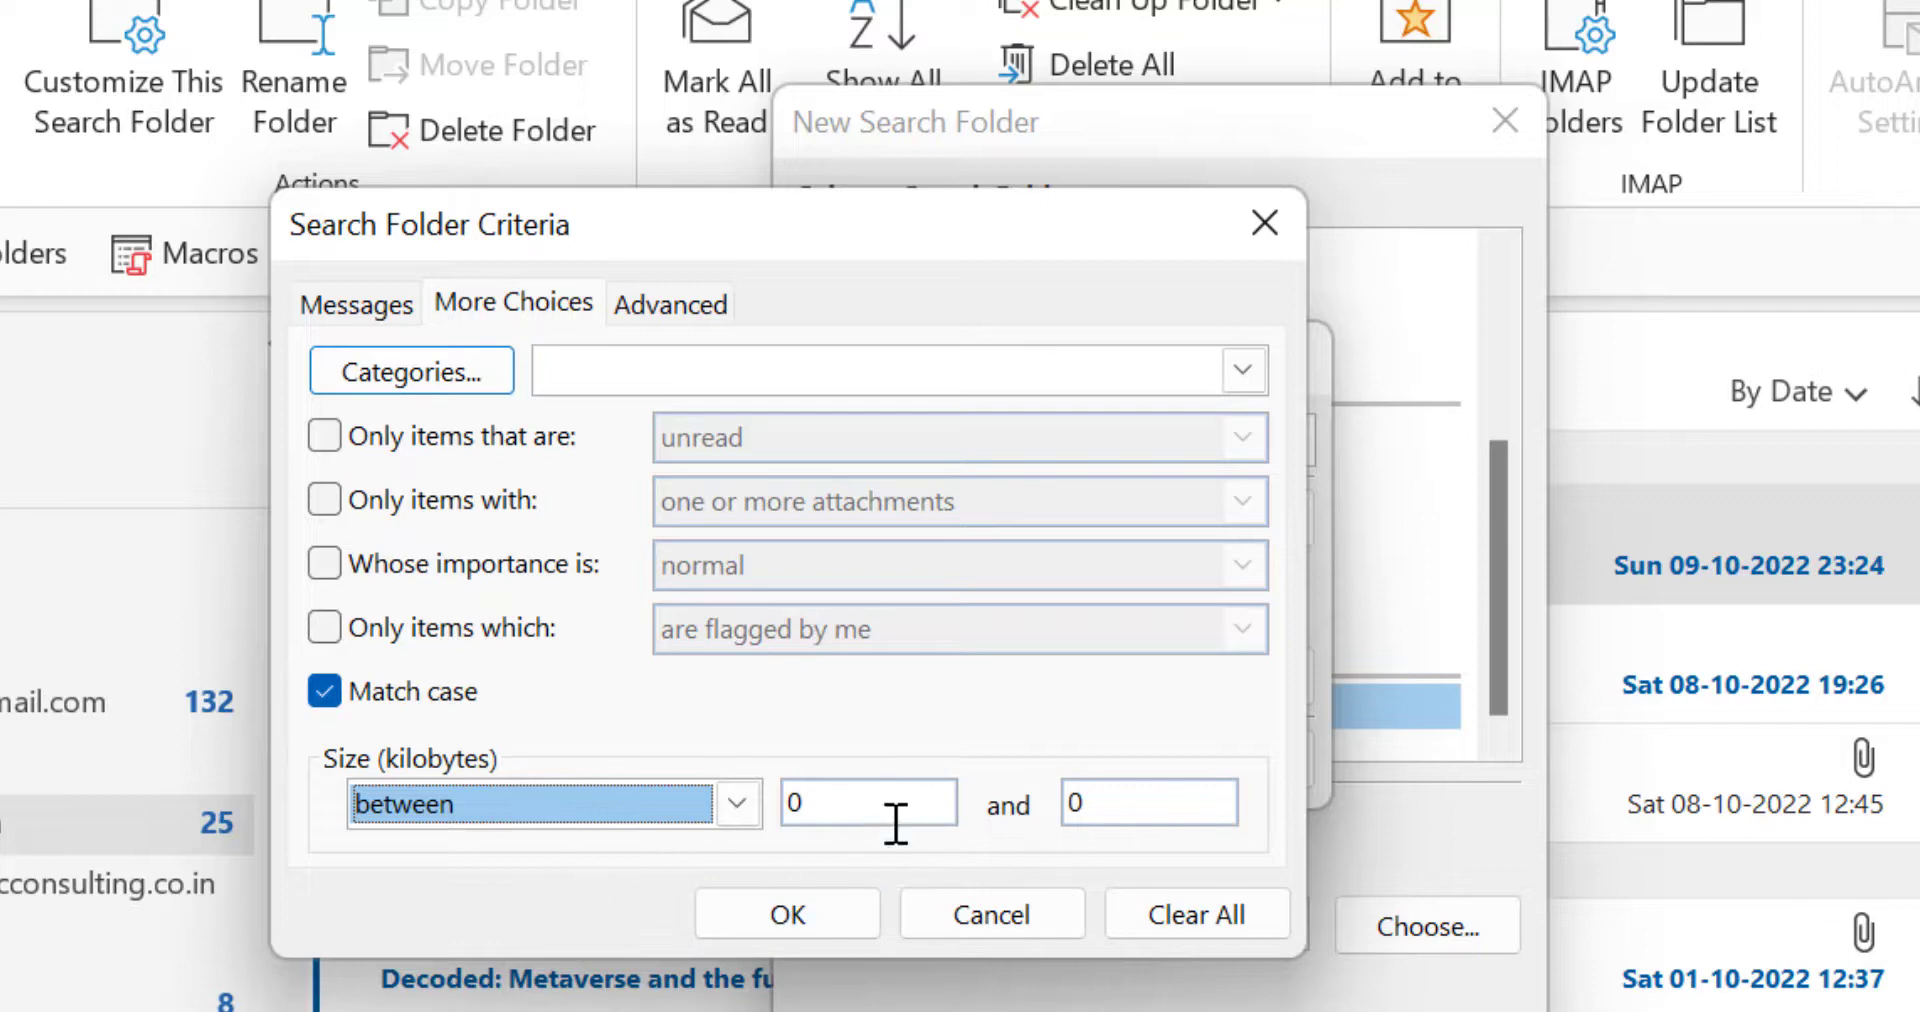
pyautogui.click(658, 812)
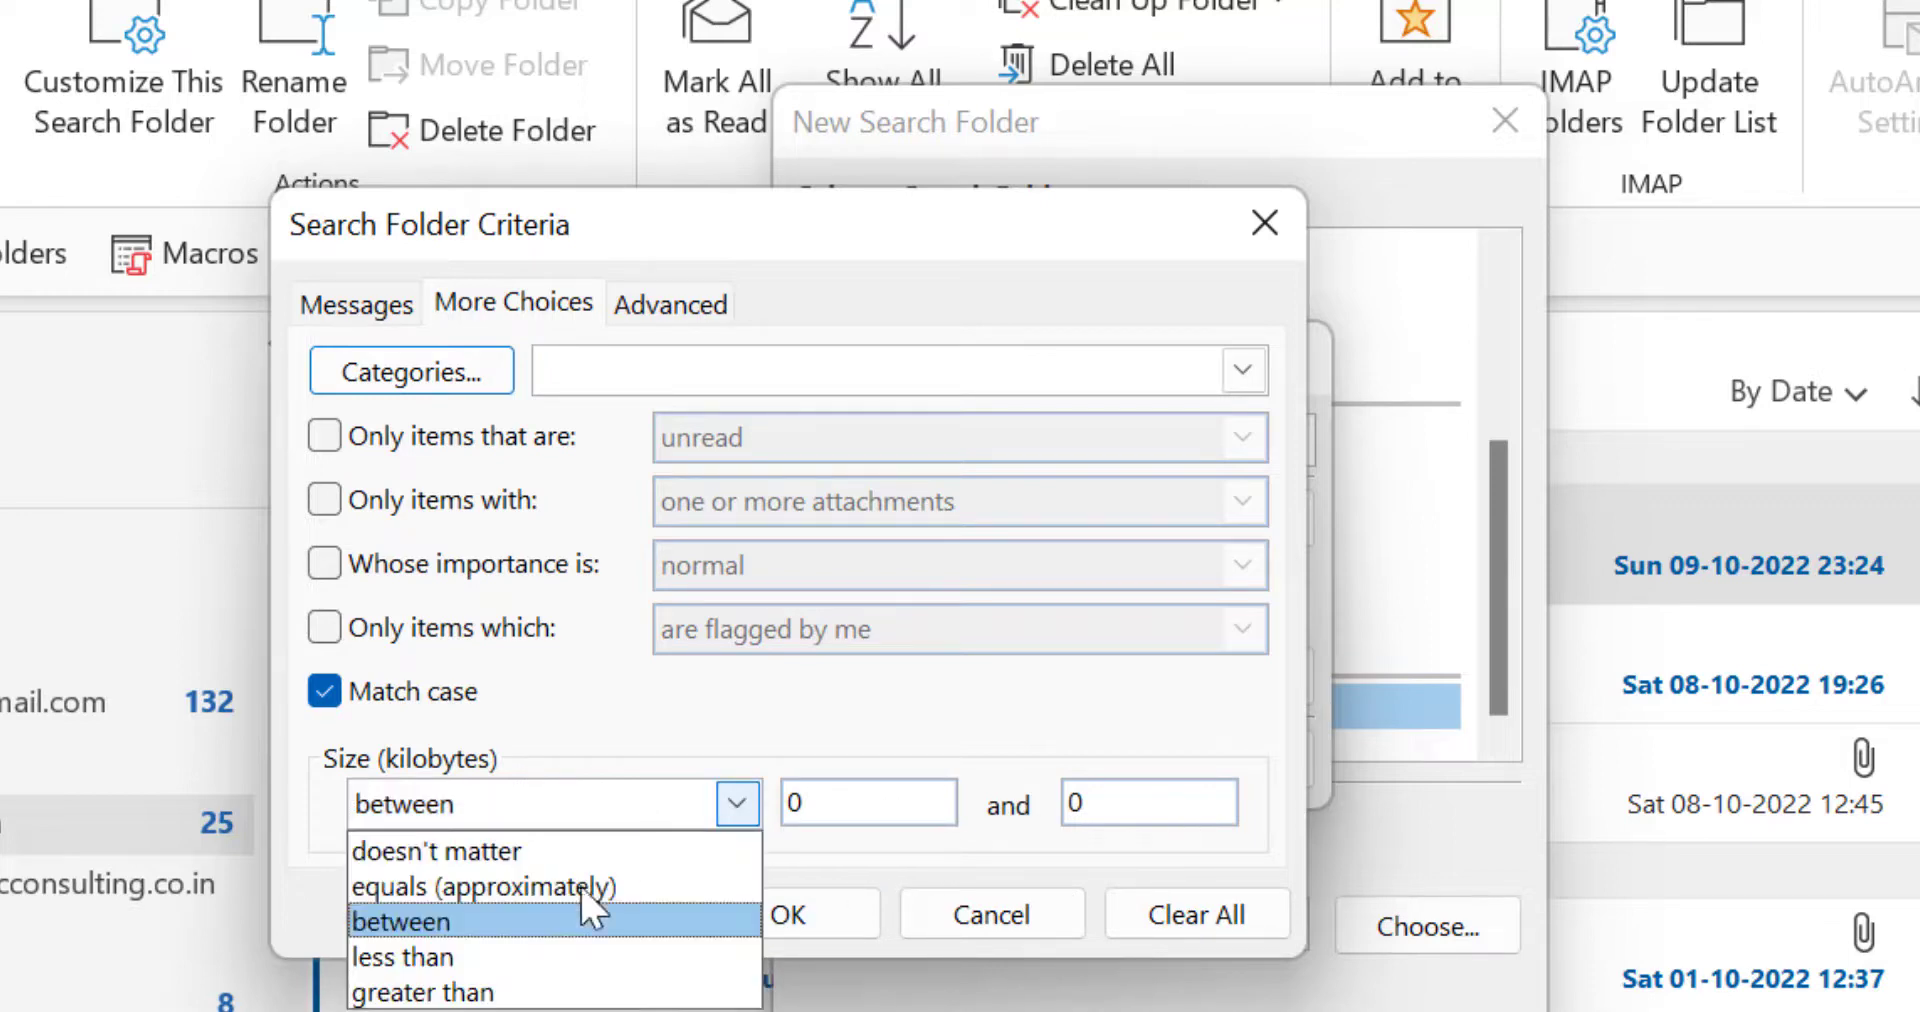
pyautogui.click(500, 948)
pyautogui.click(646, 810)
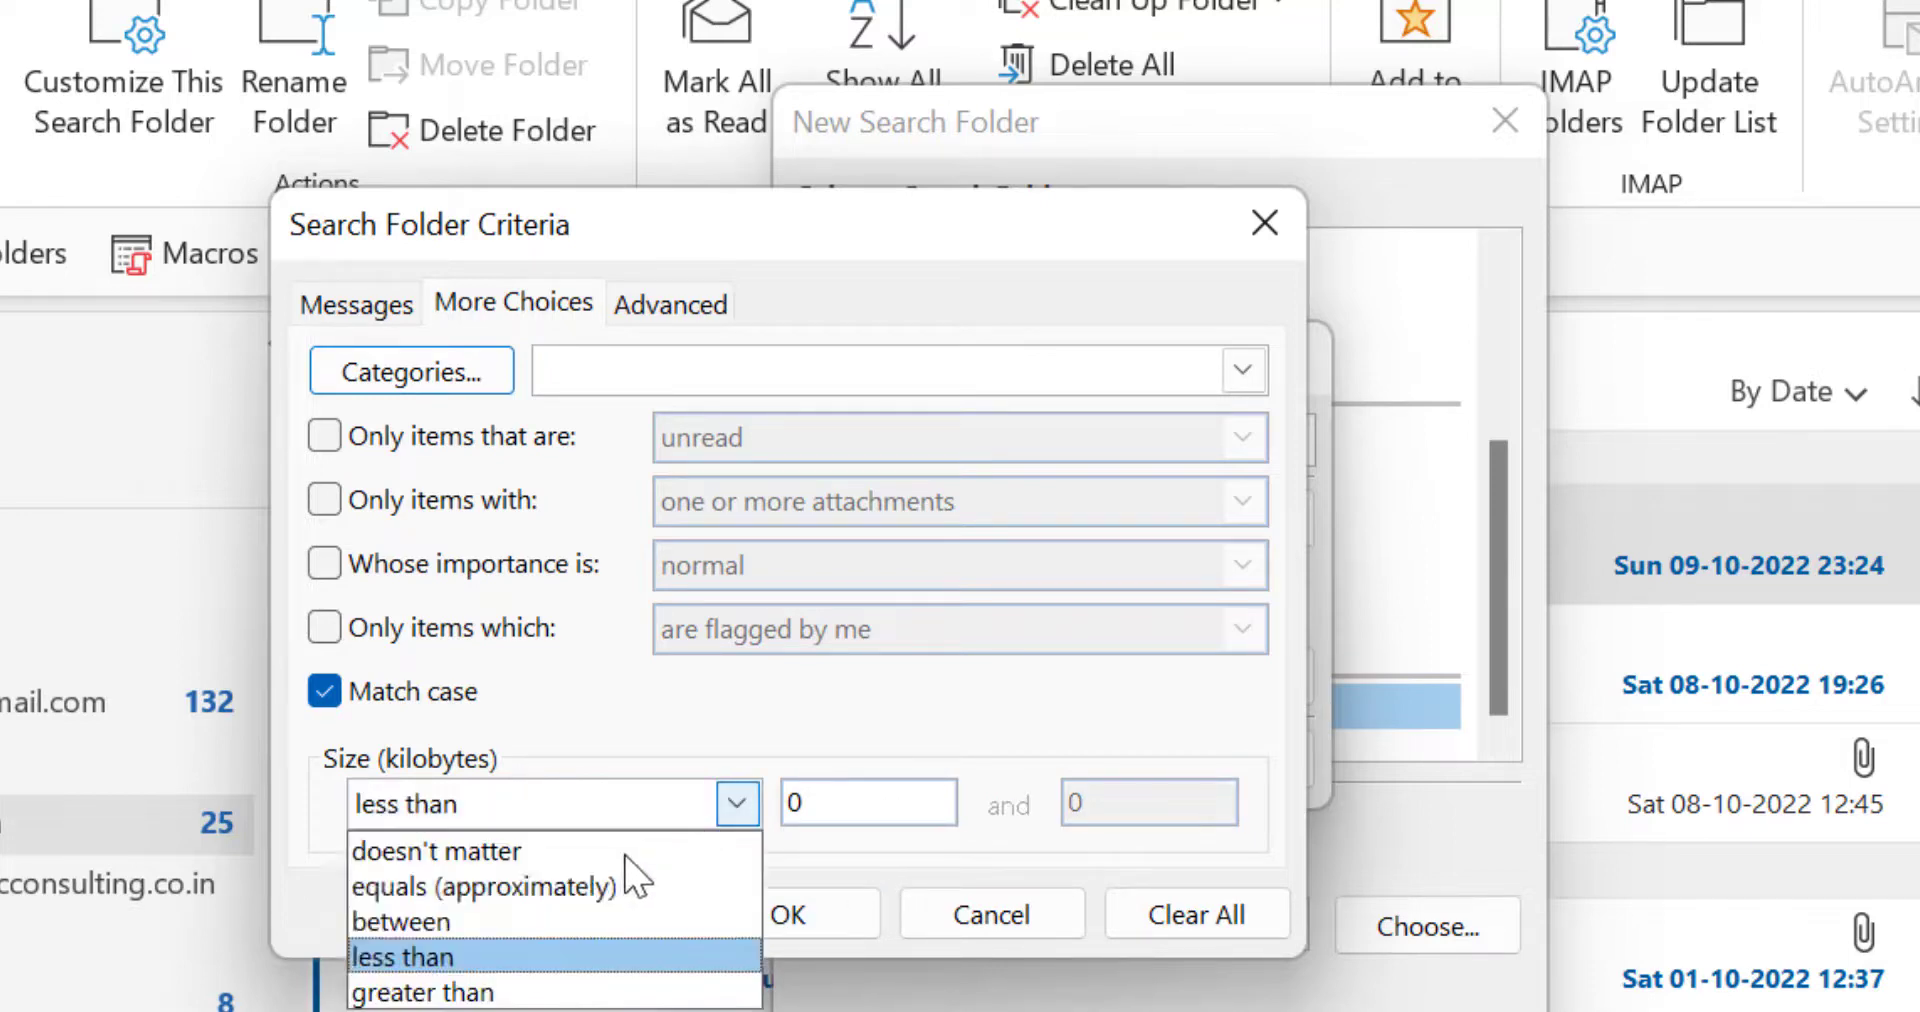
pyautogui.click(493, 988)
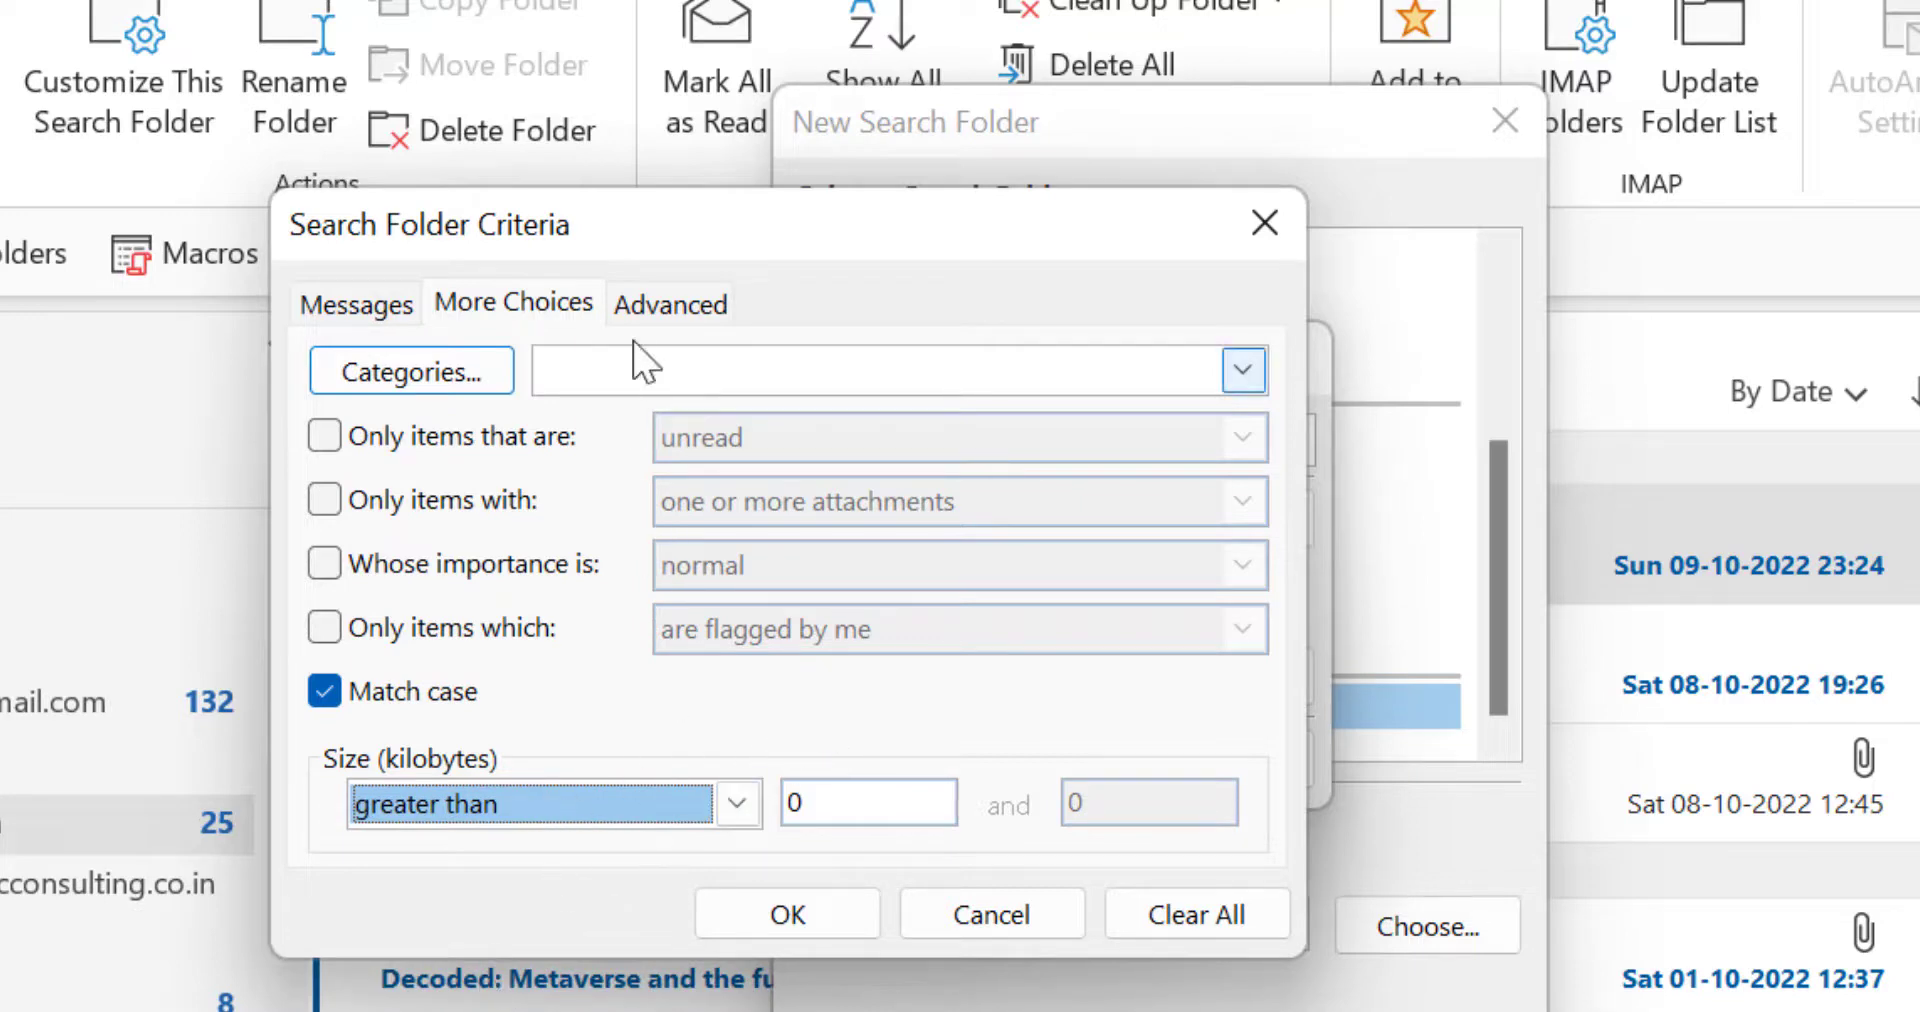
# Step: Add an advanced criterion from the mail fields that requires Received to be Today
pyautogui.click(672, 318)
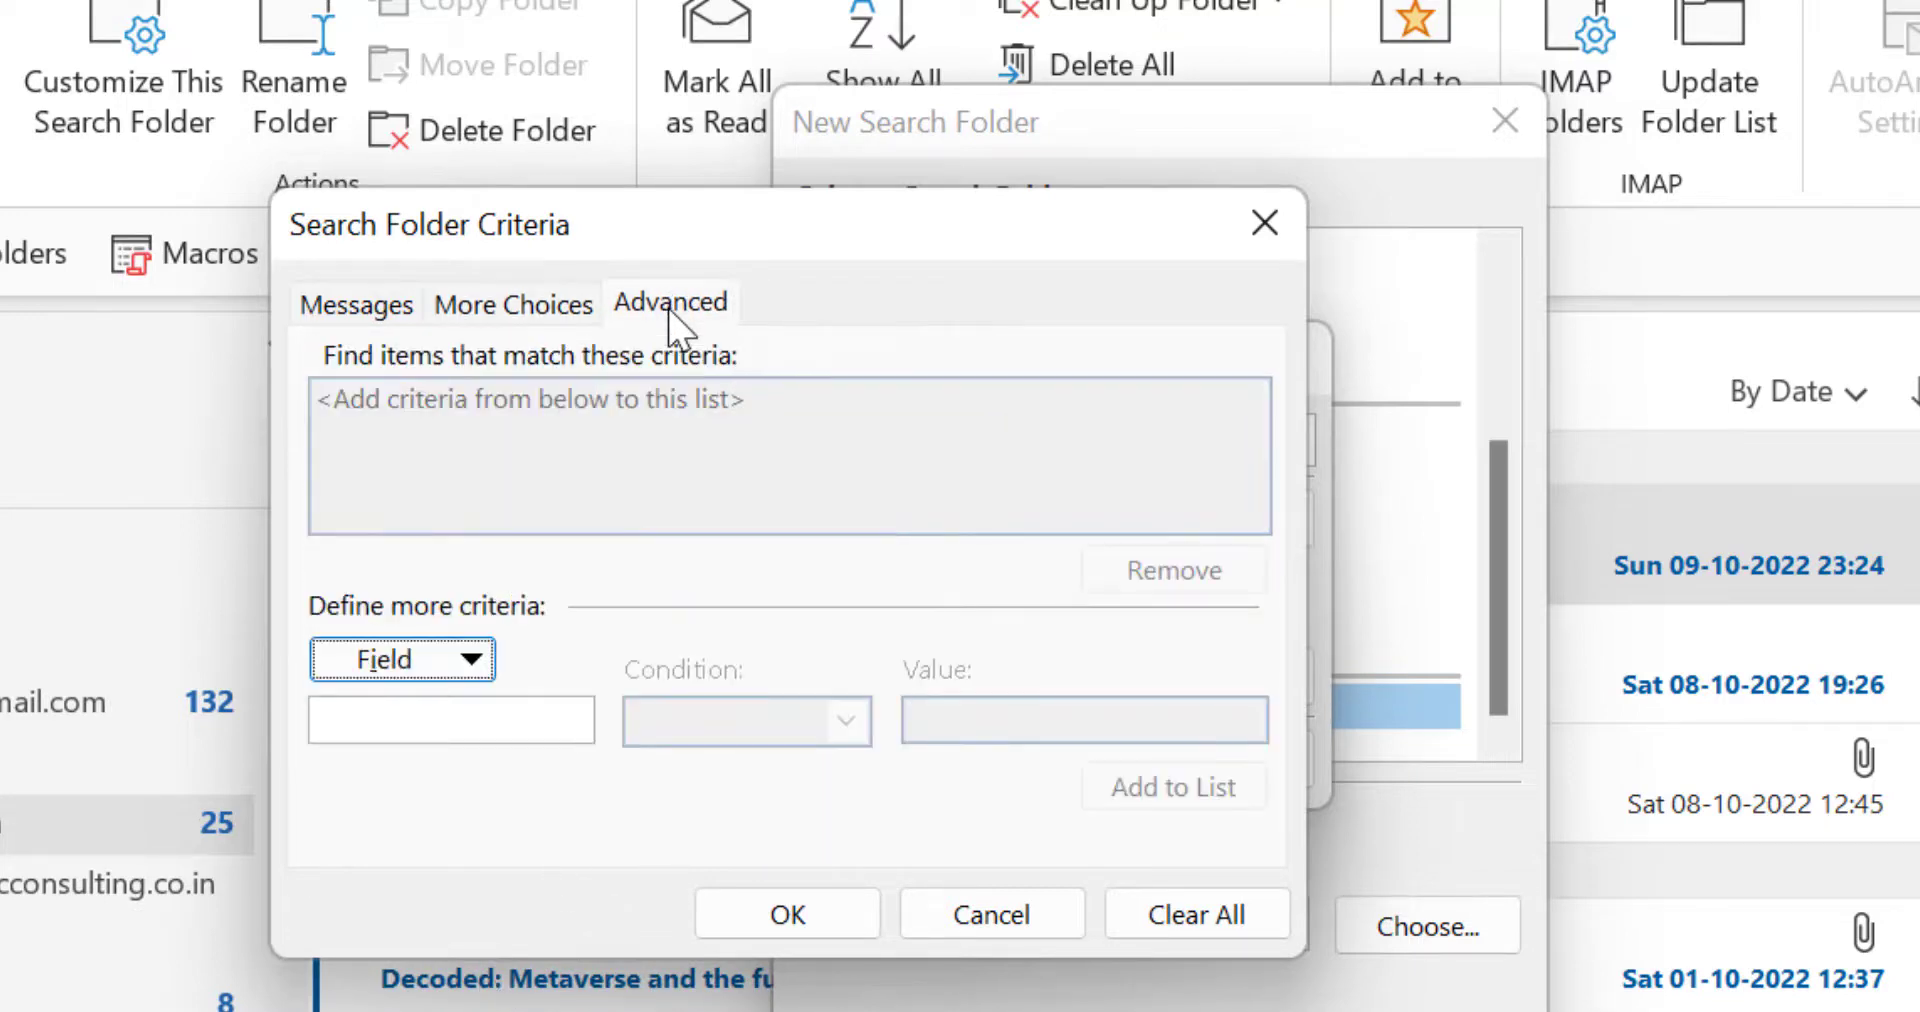
pyautogui.click(462, 668)
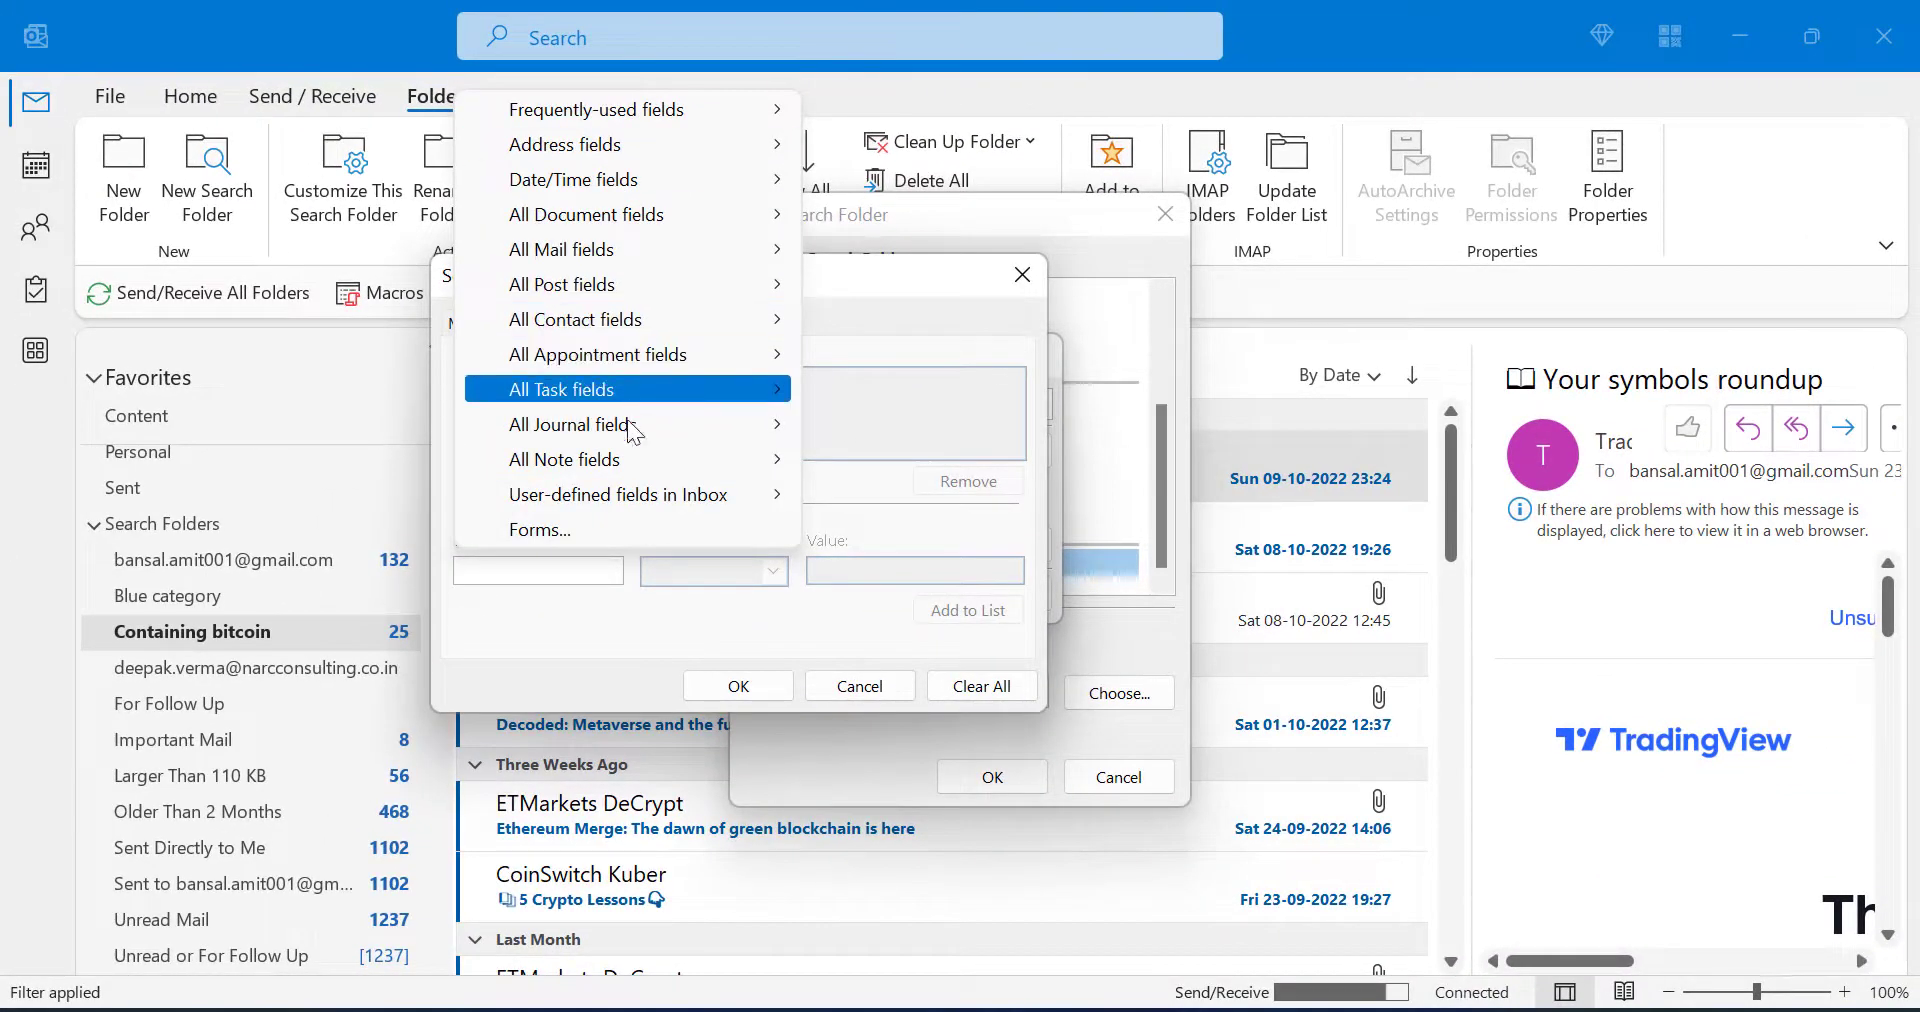
pyautogui.click(609, 254)
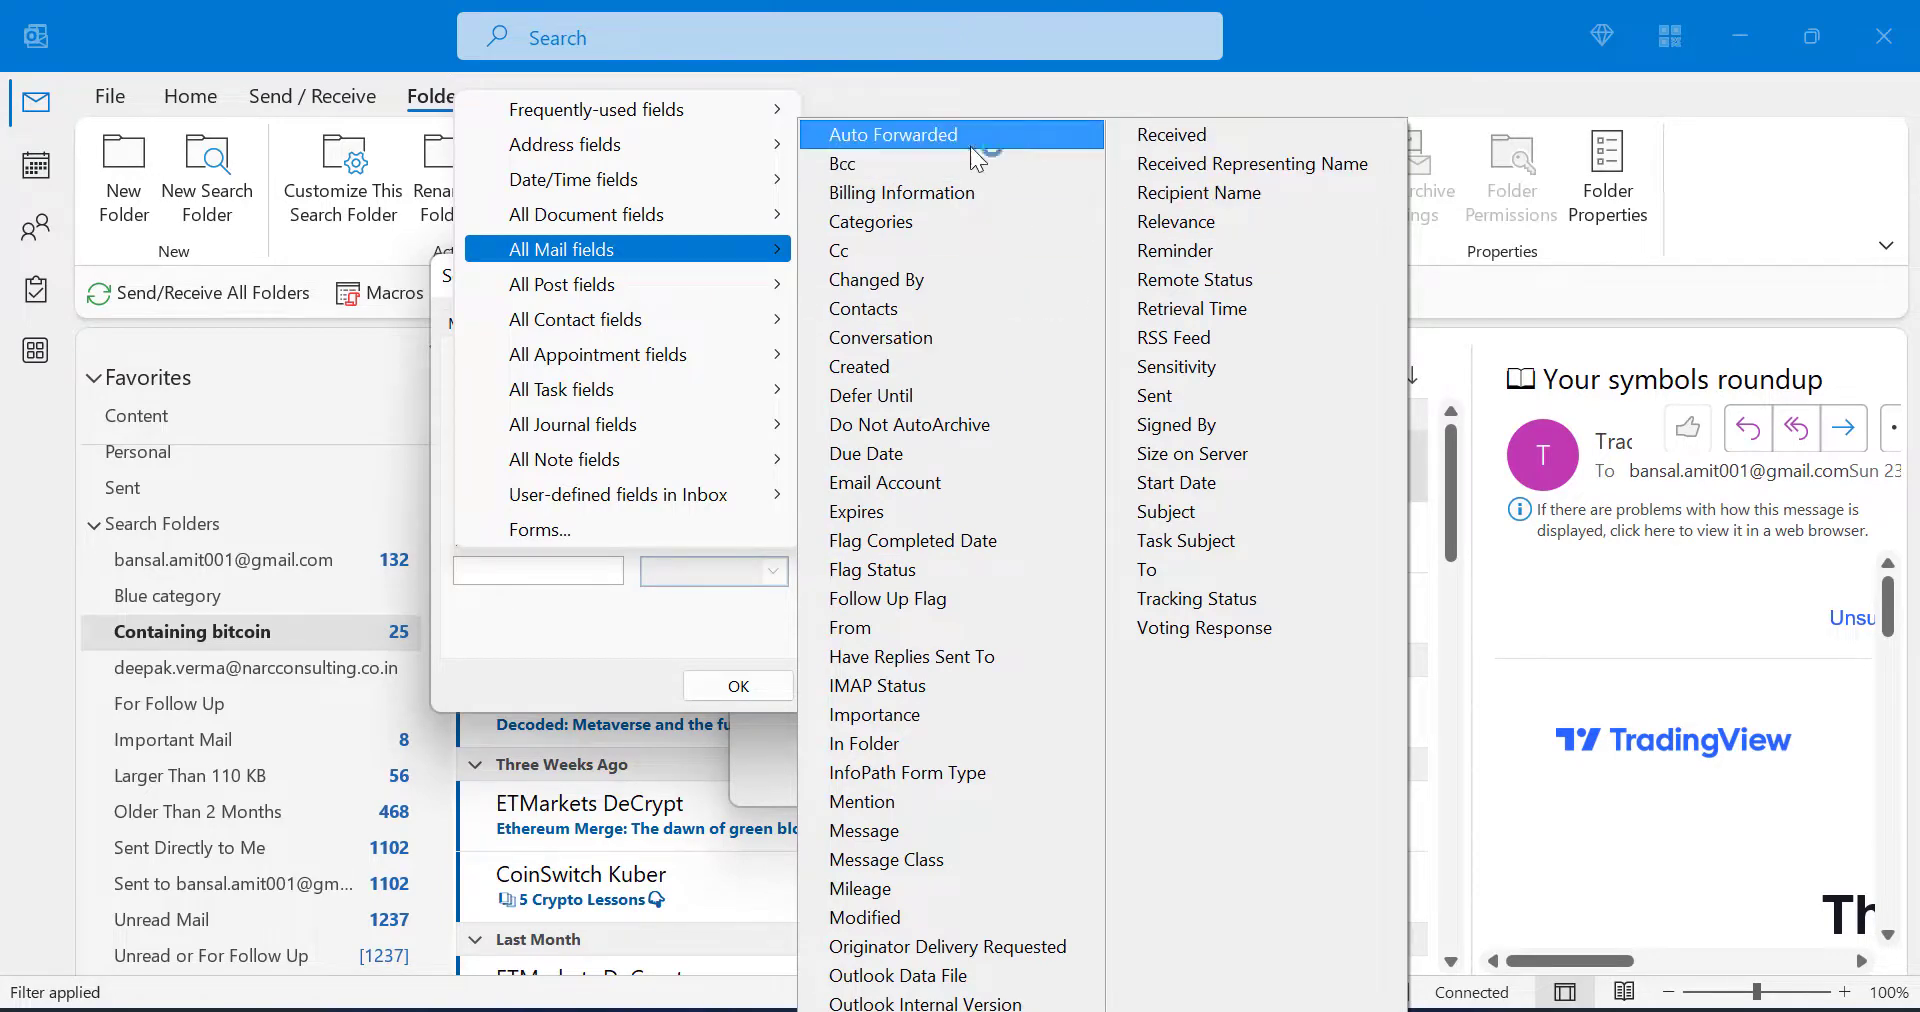
pyautogui.click(1203, 136)
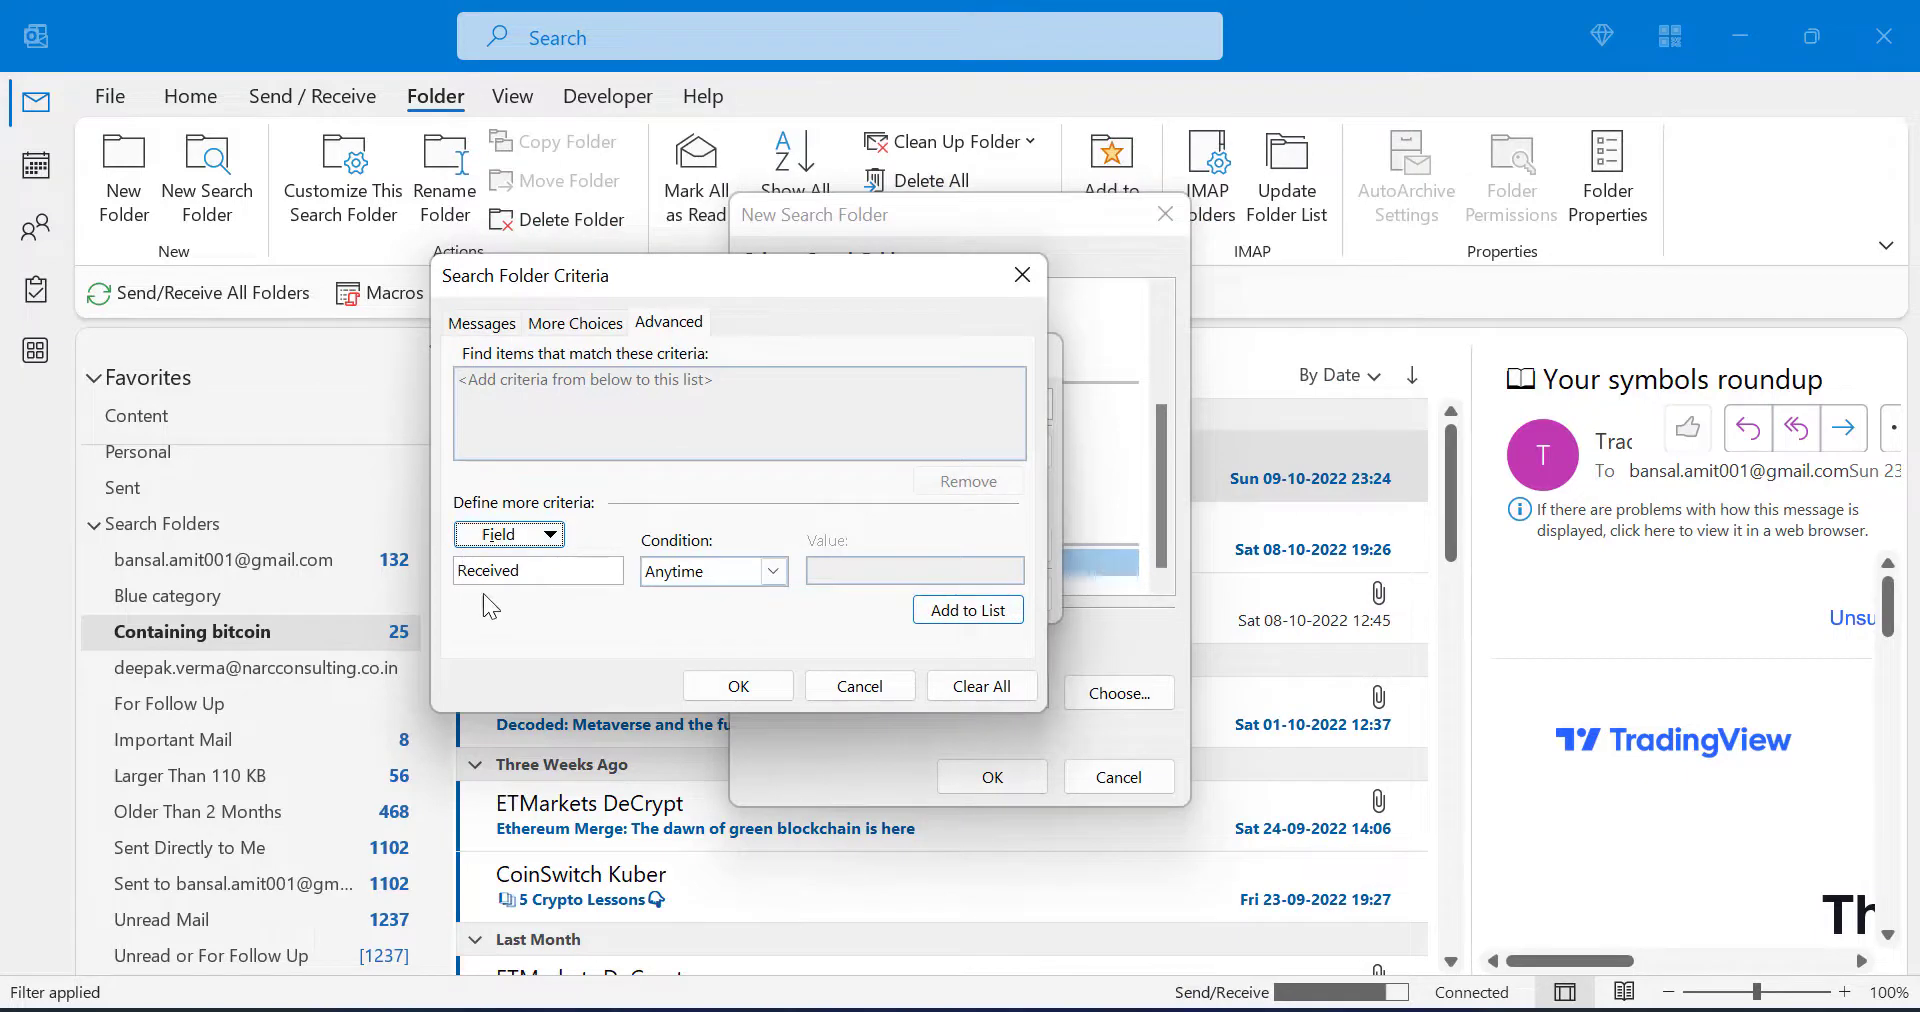
pyautogui.click(771, 572)
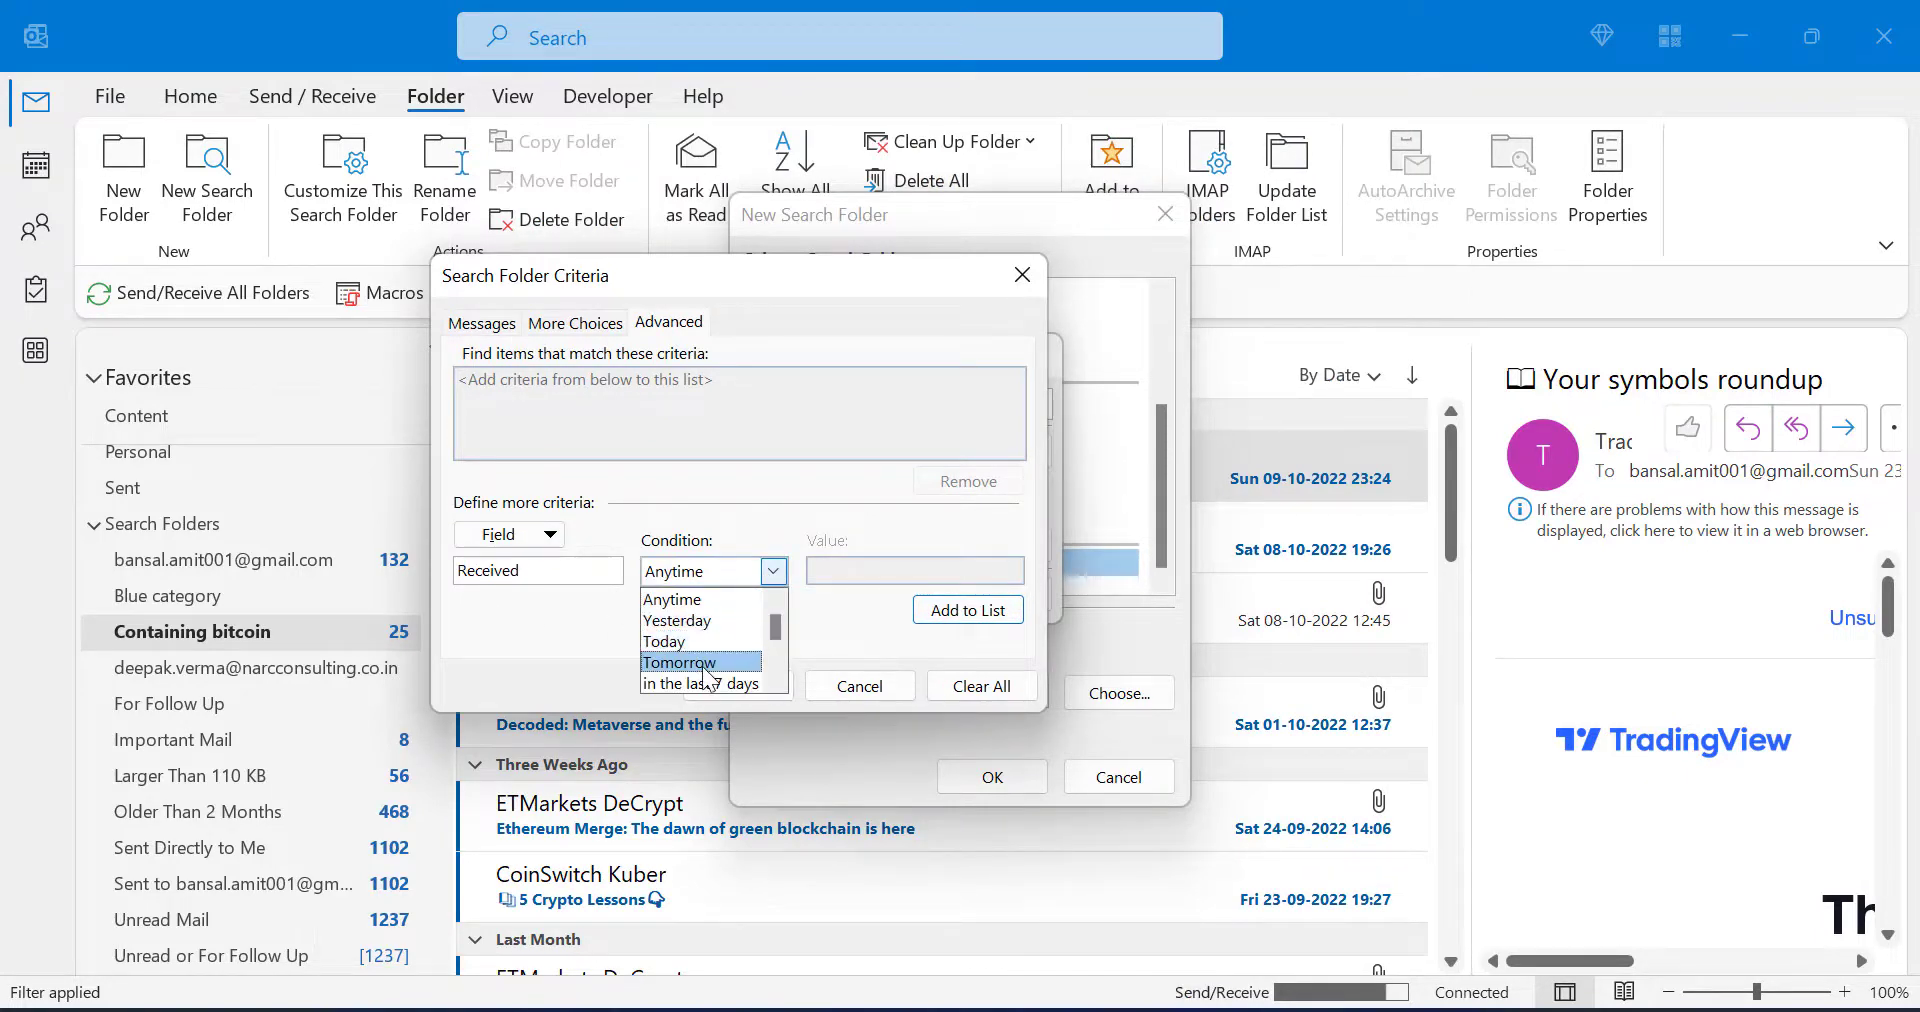
pyautogui.scroll(-1, 707, 678)
pyautogui.scroll(-1, 707, 678)
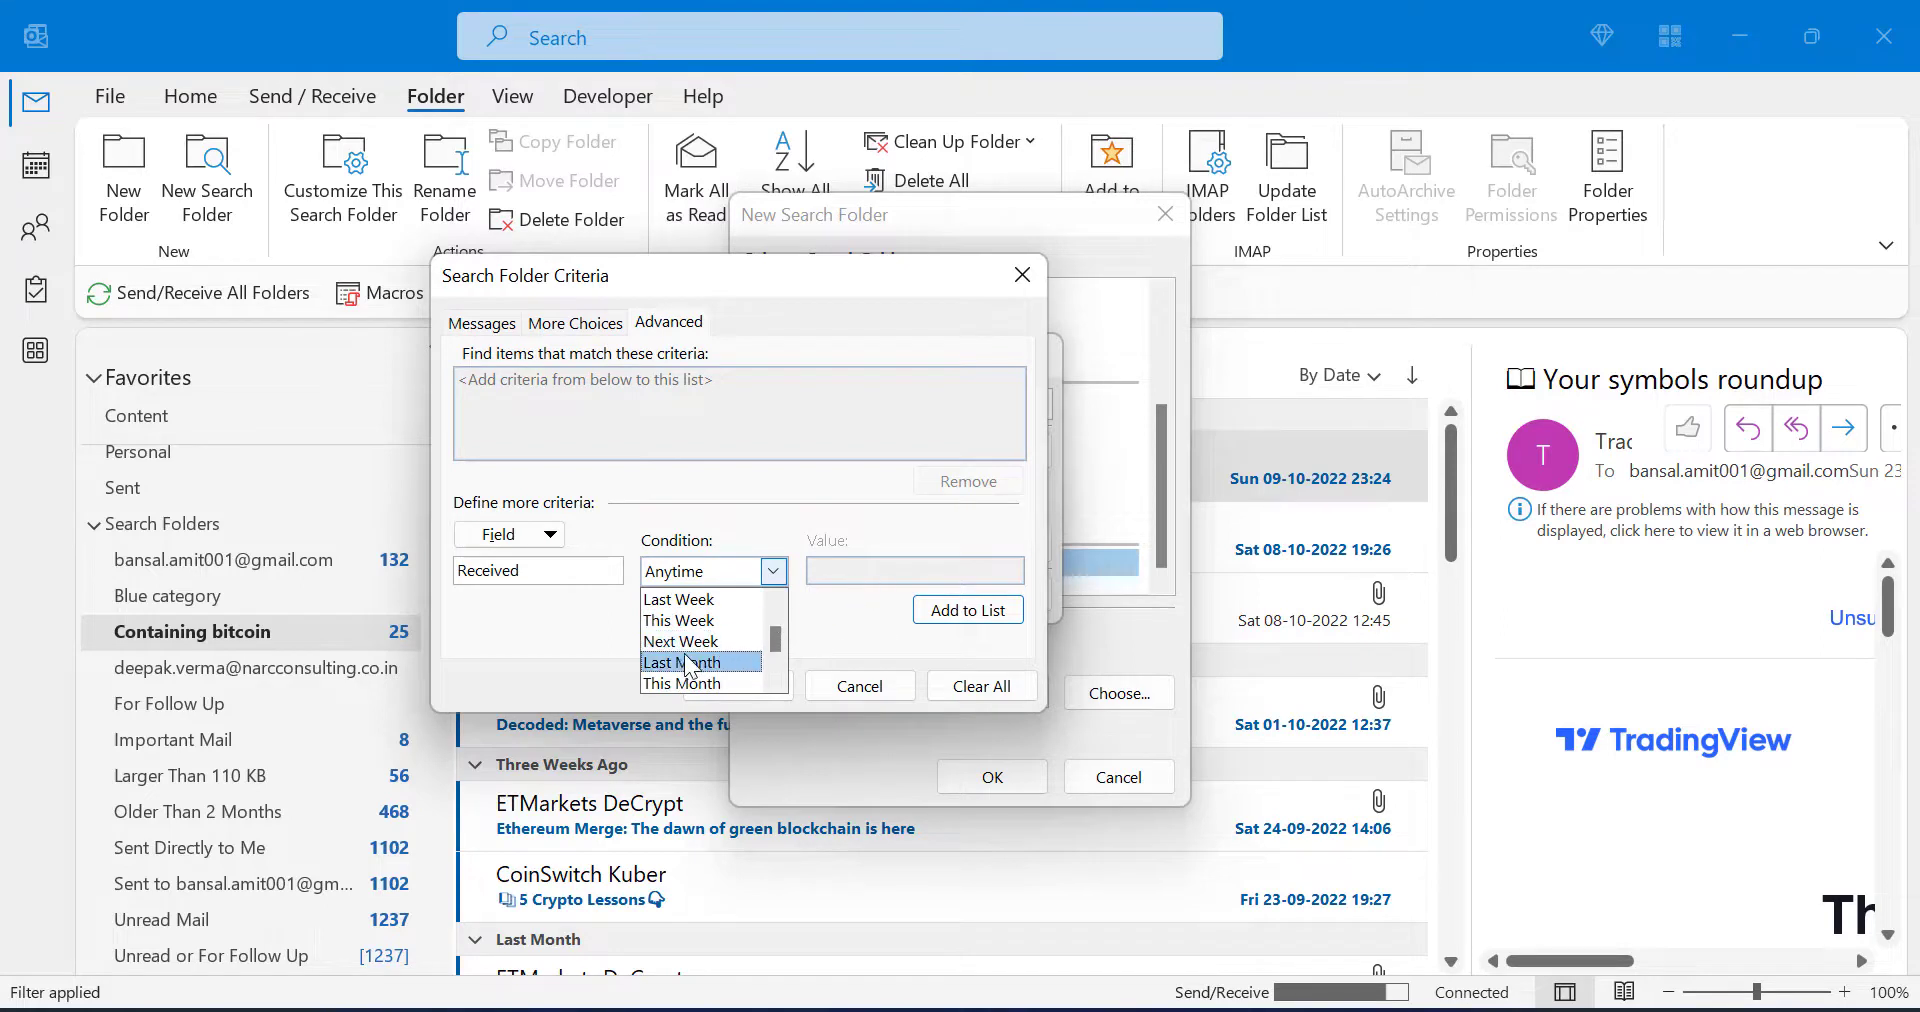
pyautogui.scroll(2, 711, 630)
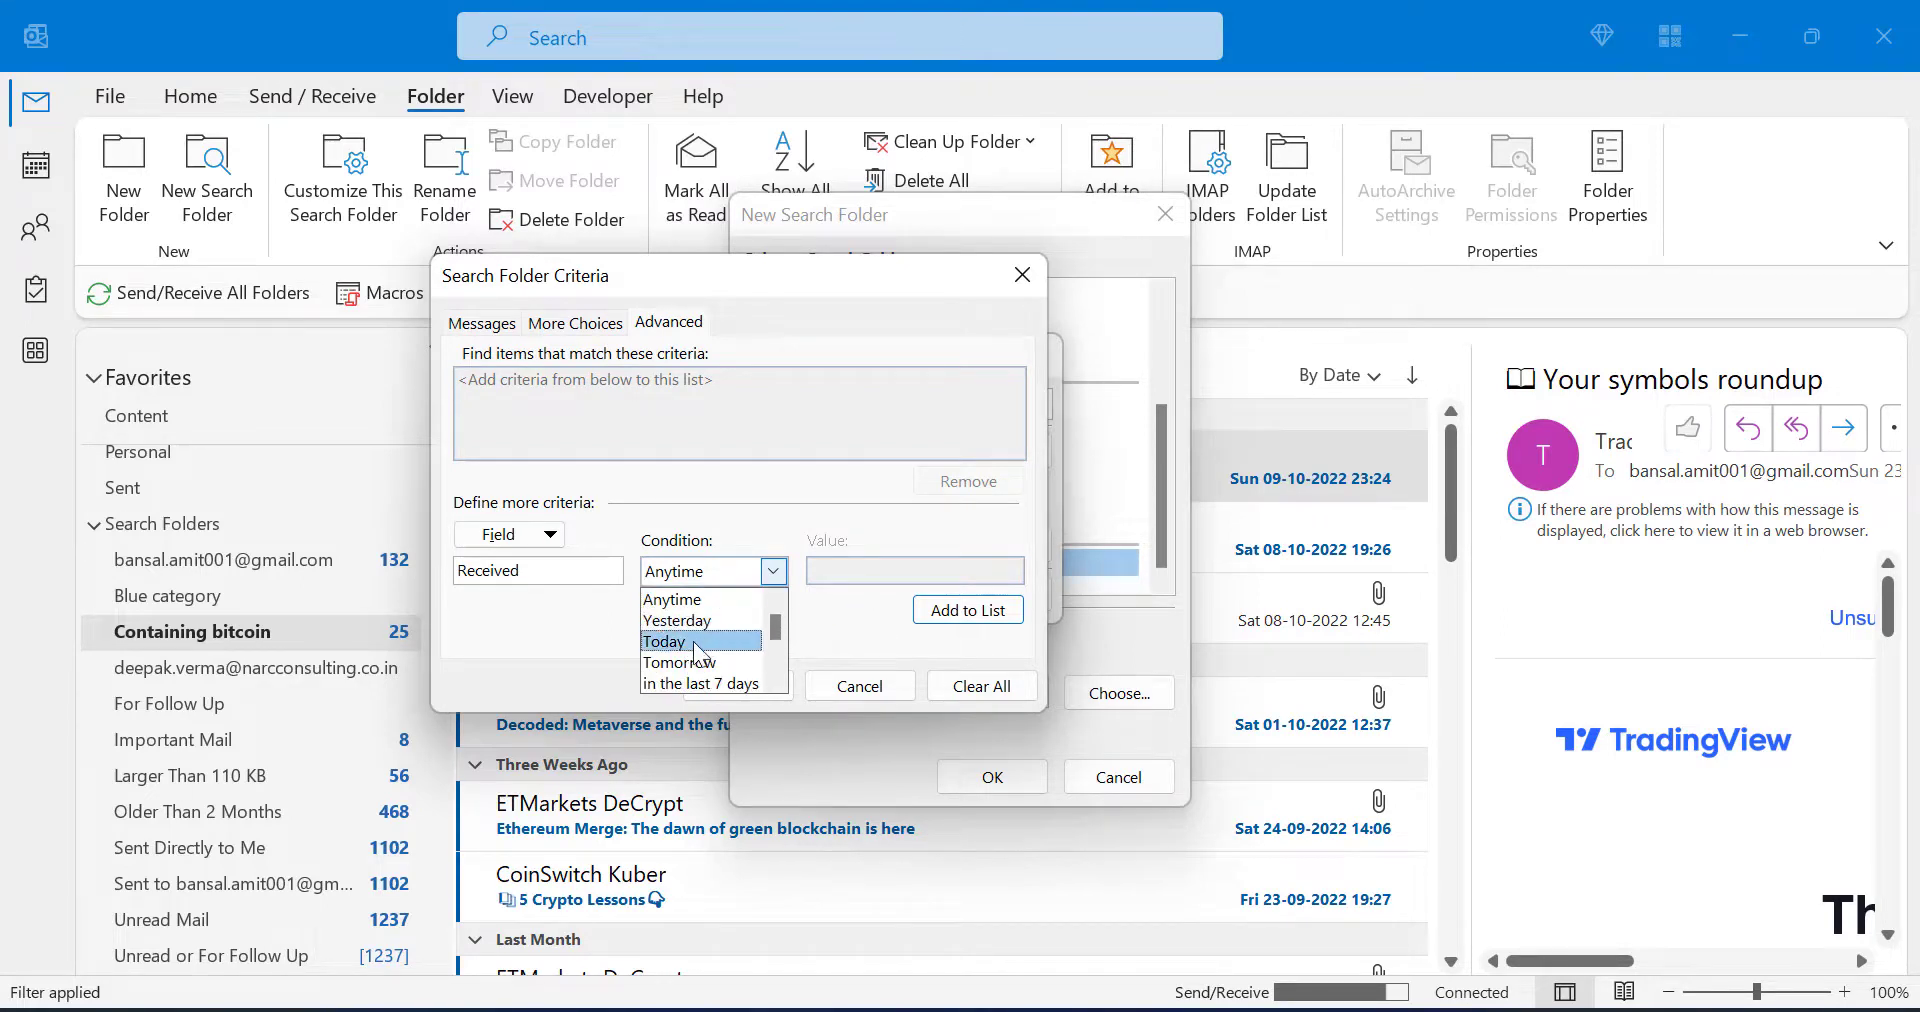
pyautogui.click(718, 641)
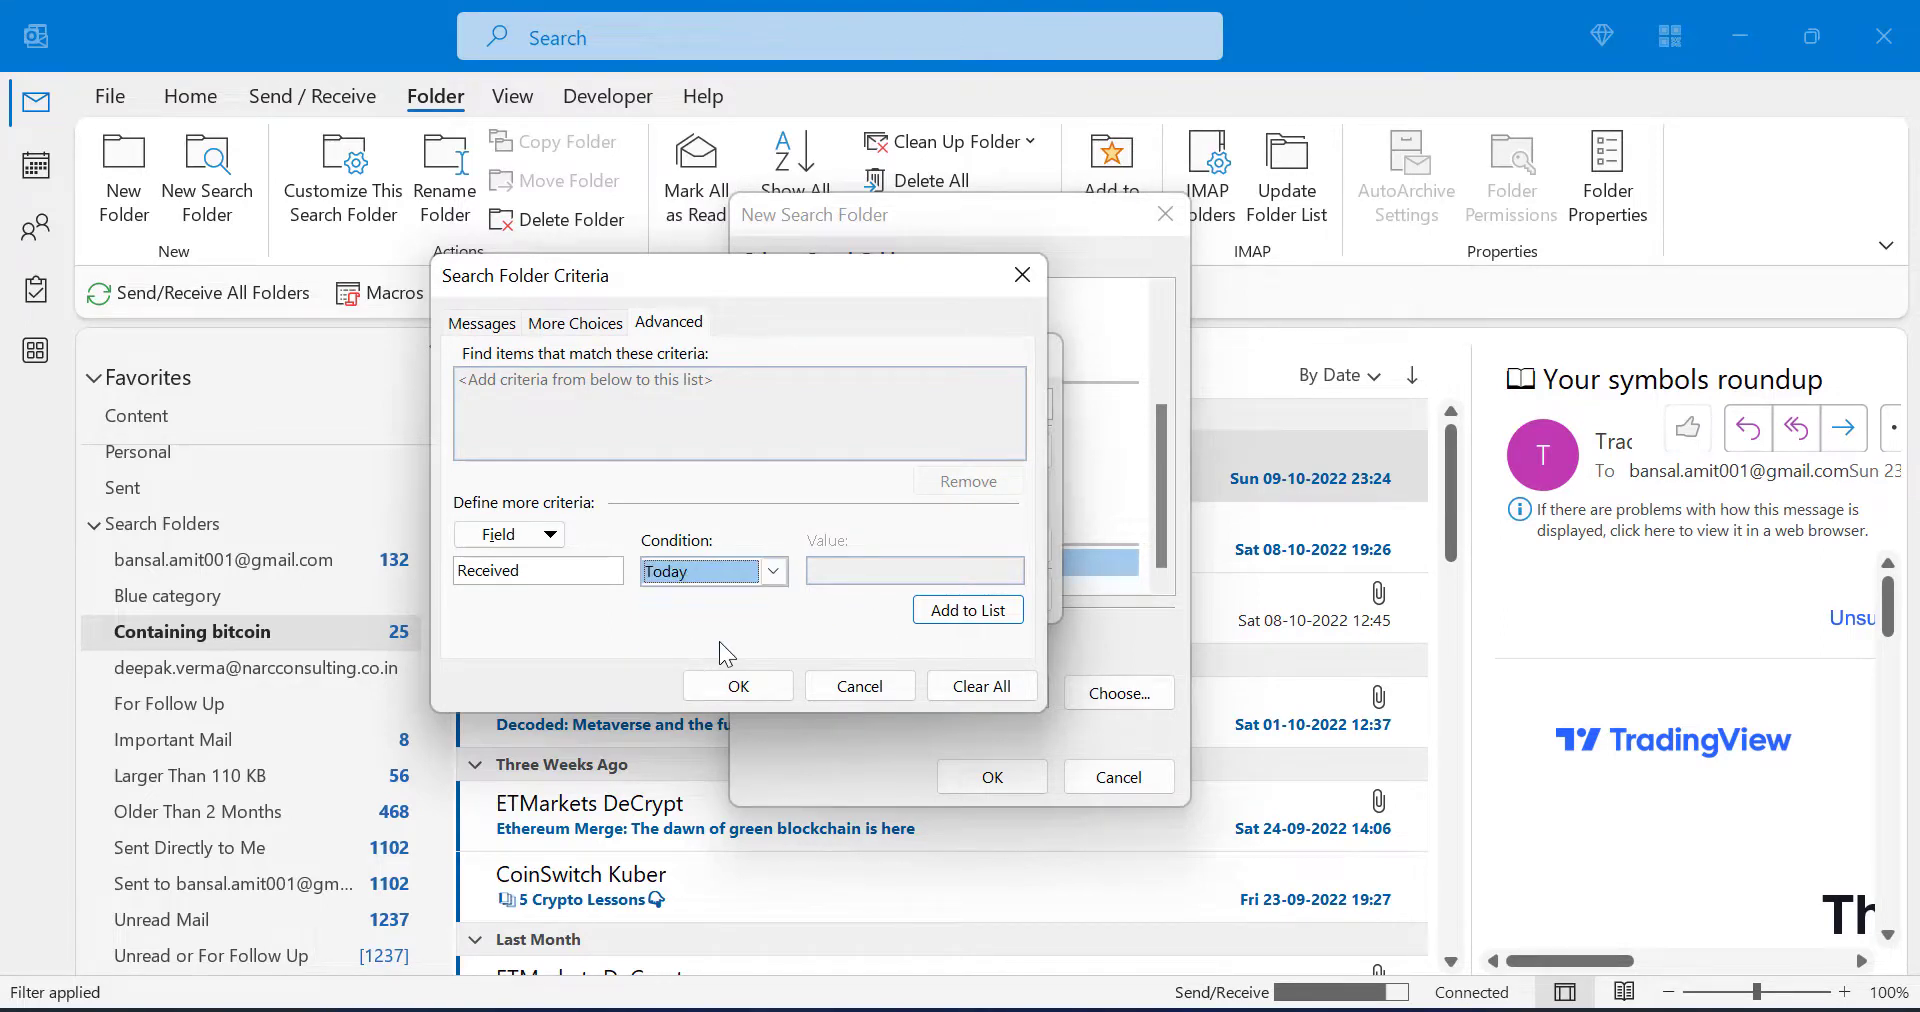
pyautogui.click(968, 612)
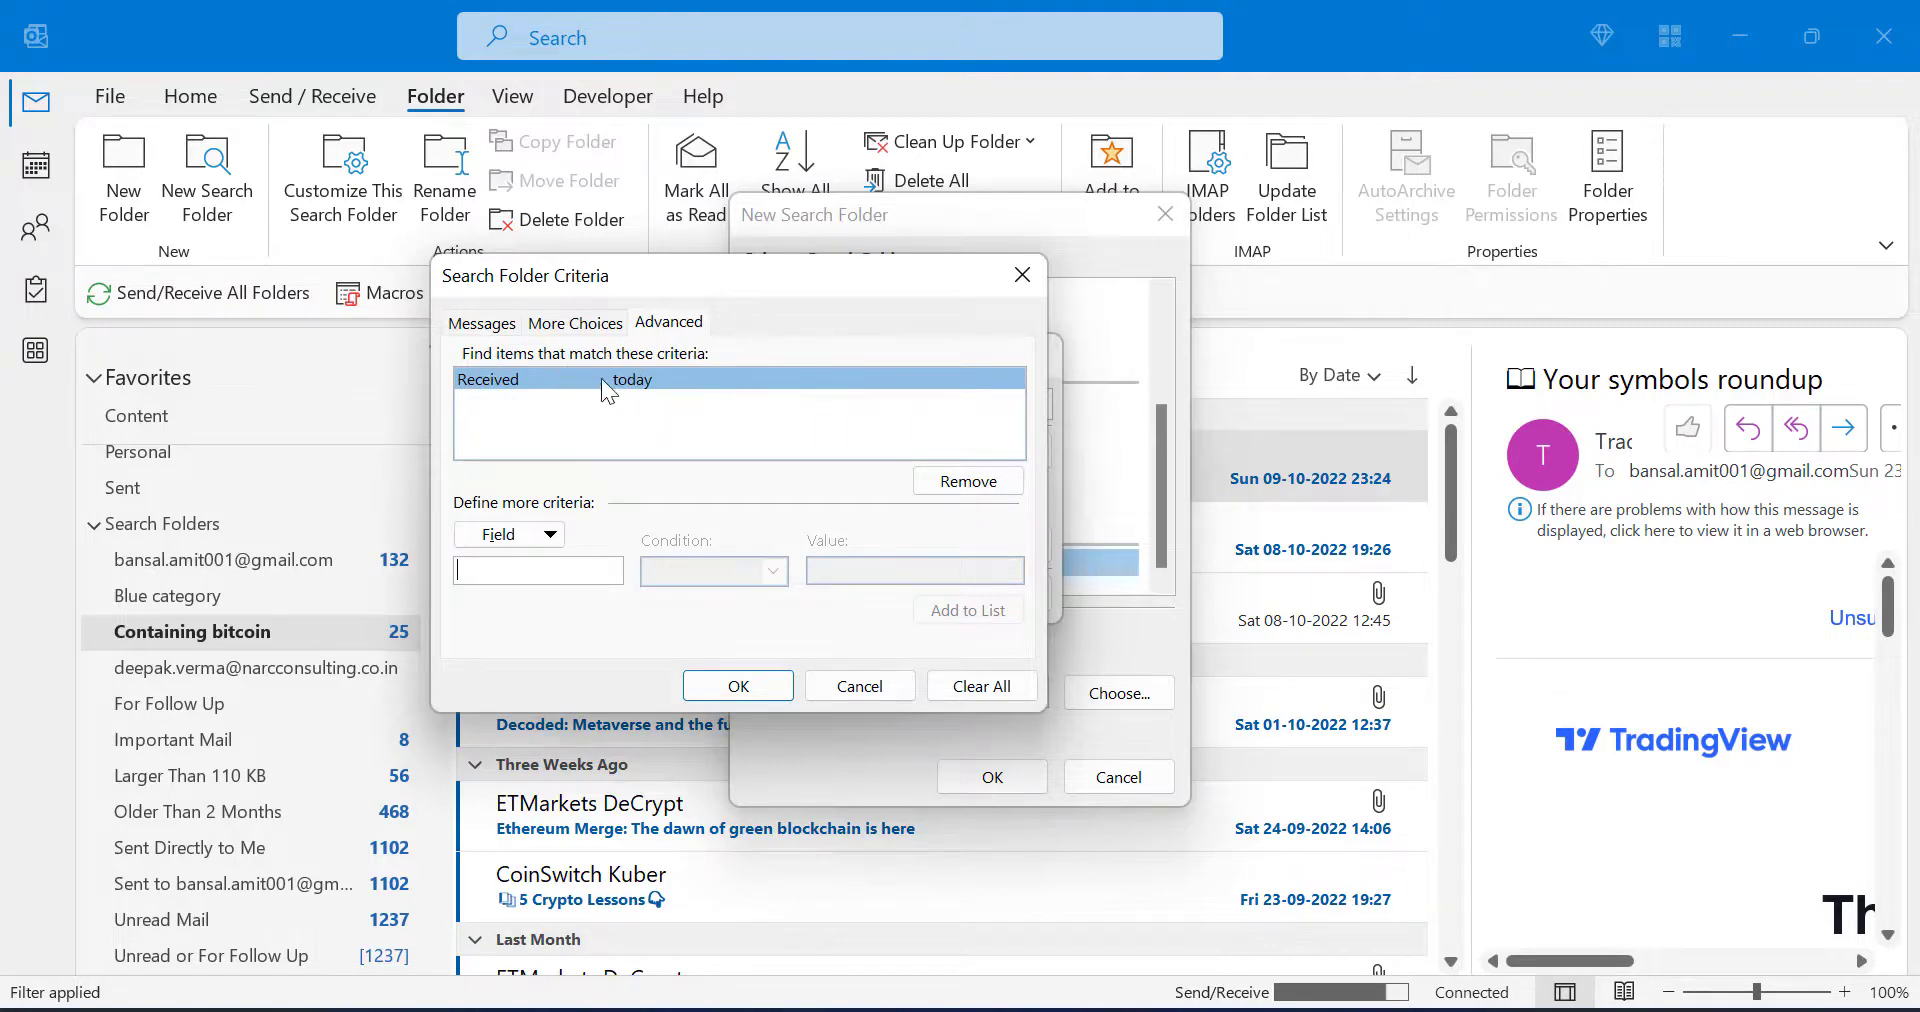
pyautogui.click(638, 416)
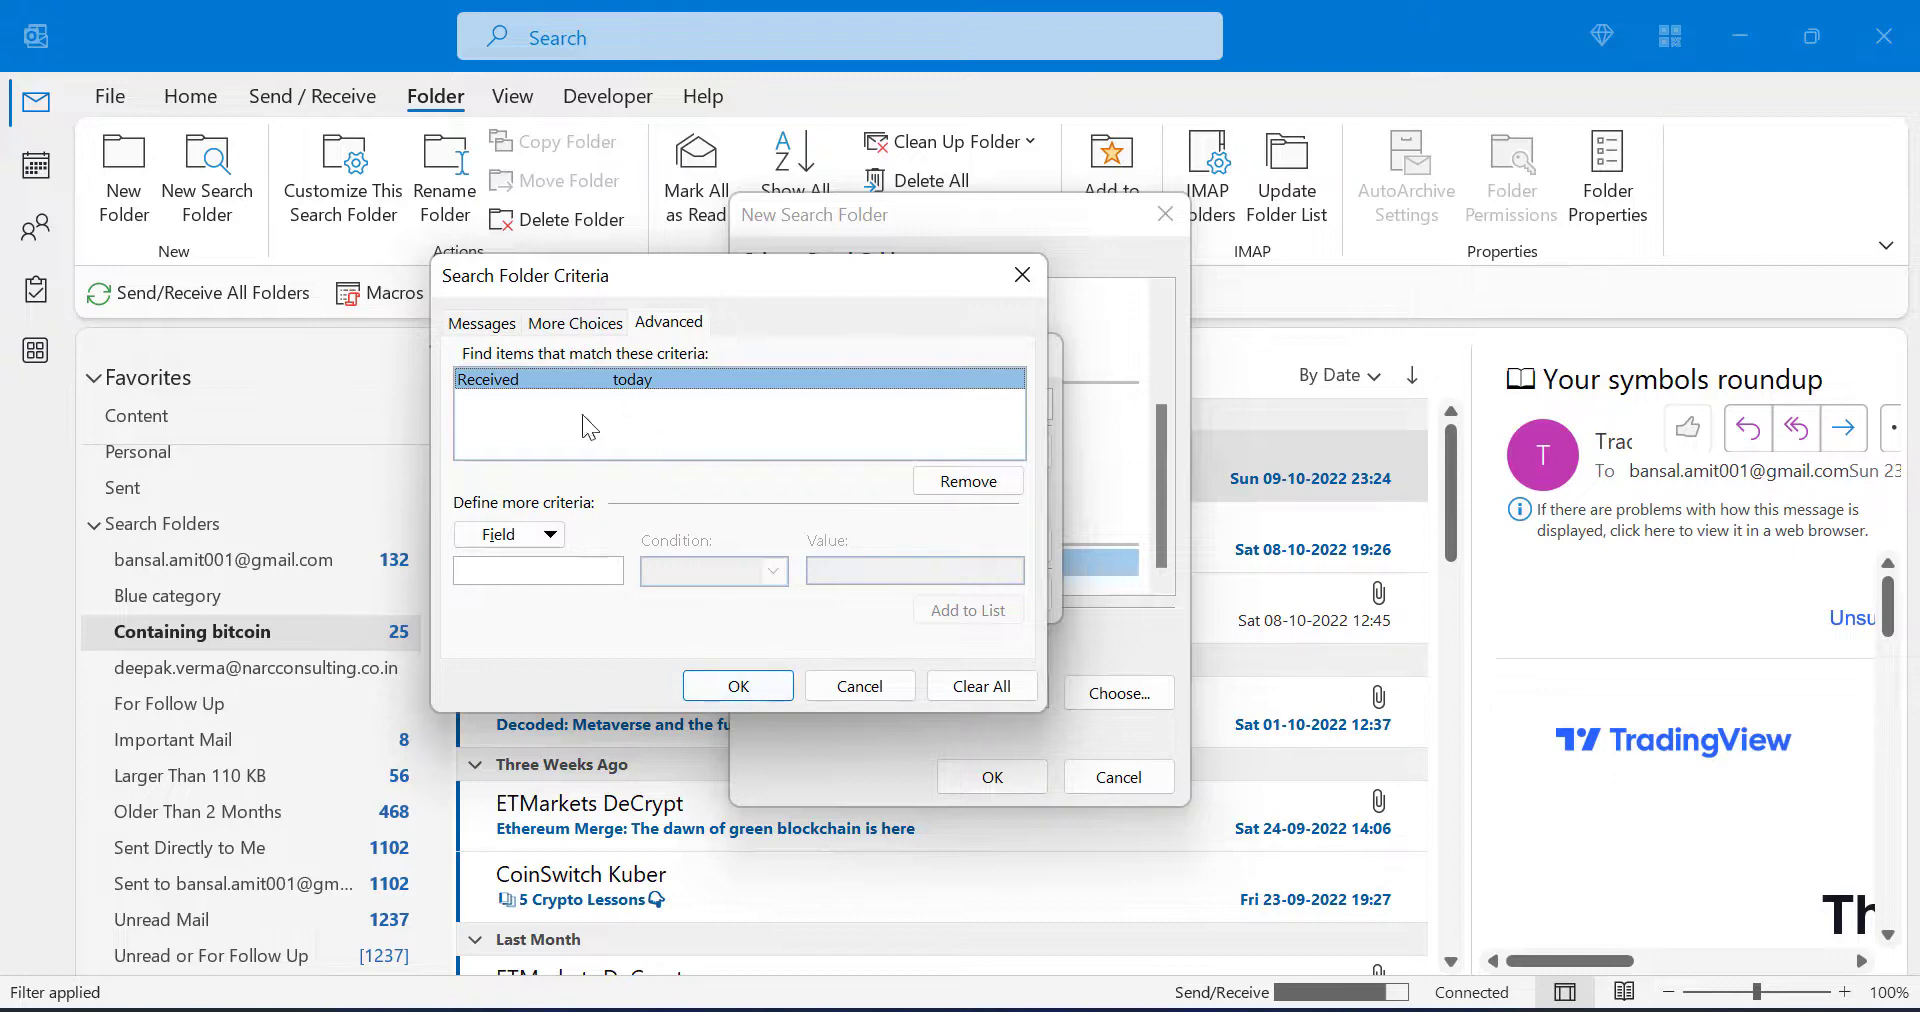
# Step: Accept the search criteria and create the custom Mail Smartly search folder
pyautogui.click(712, 686)
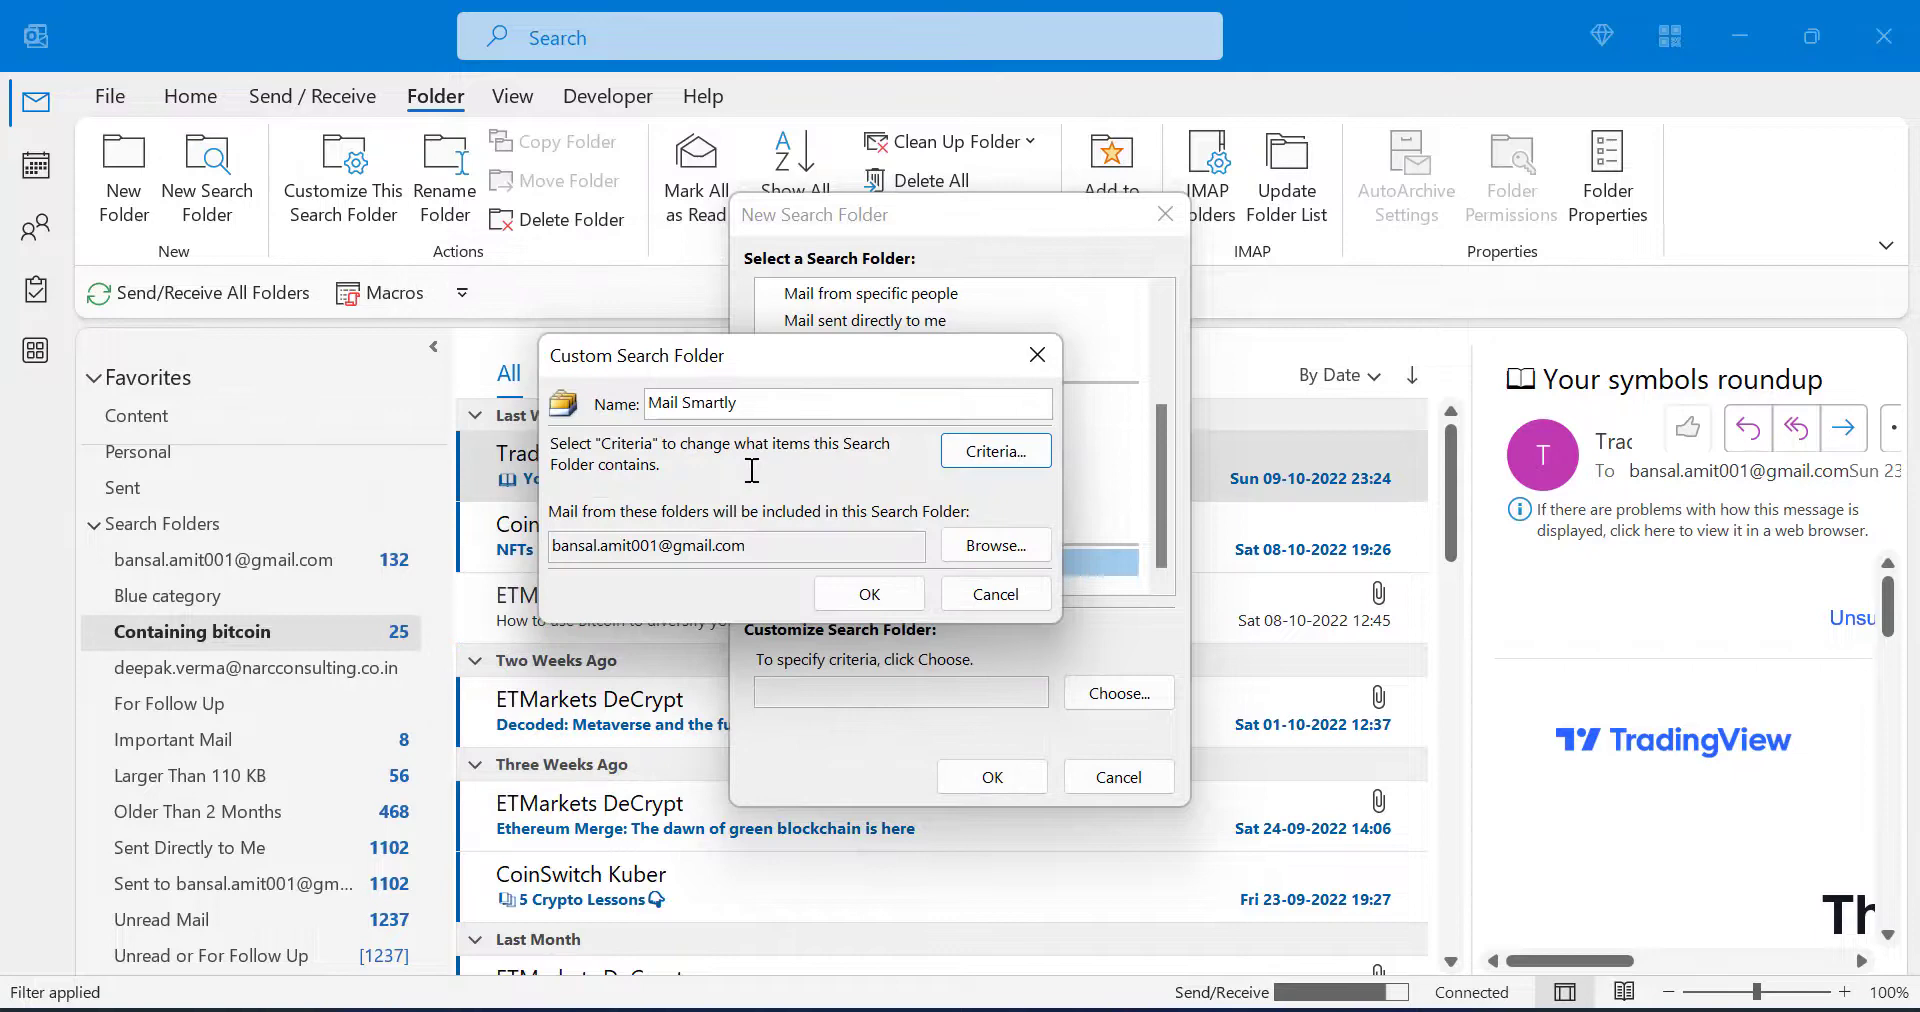
pyautogui.click(869, 598)
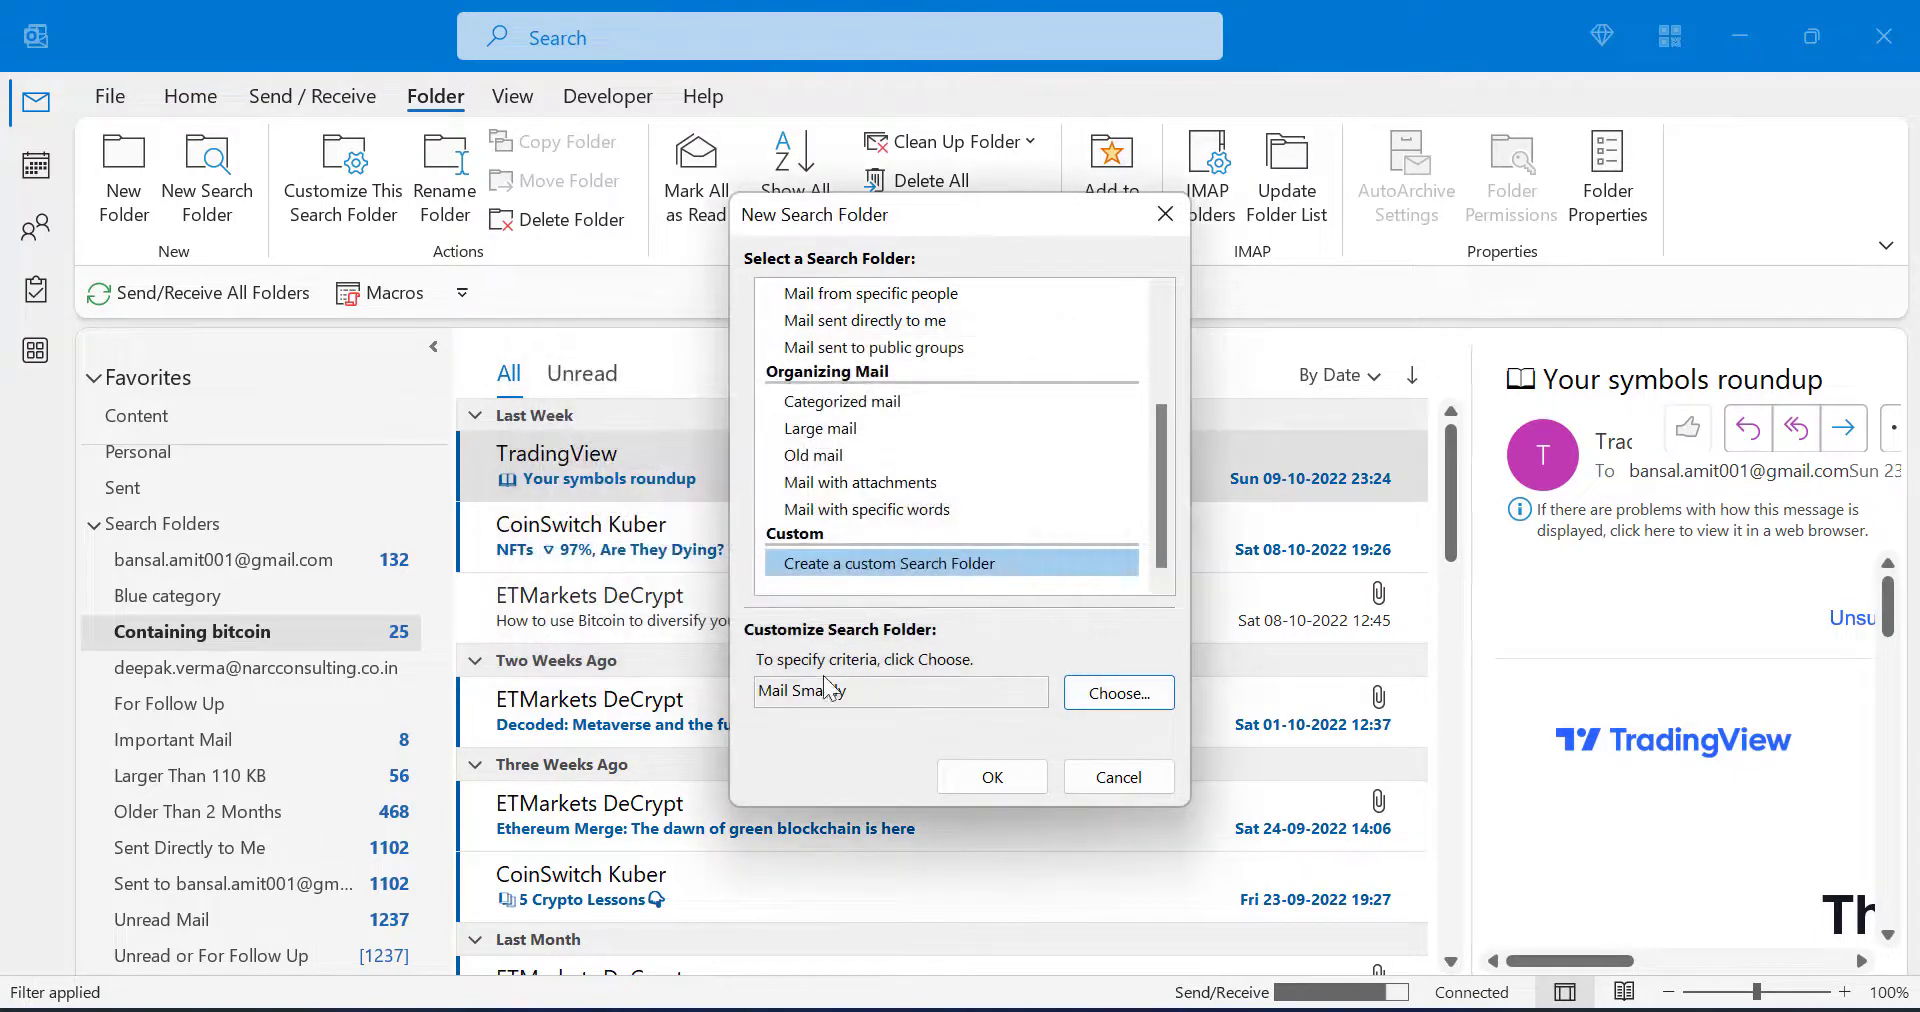
pyautogui.click(1010, 775)
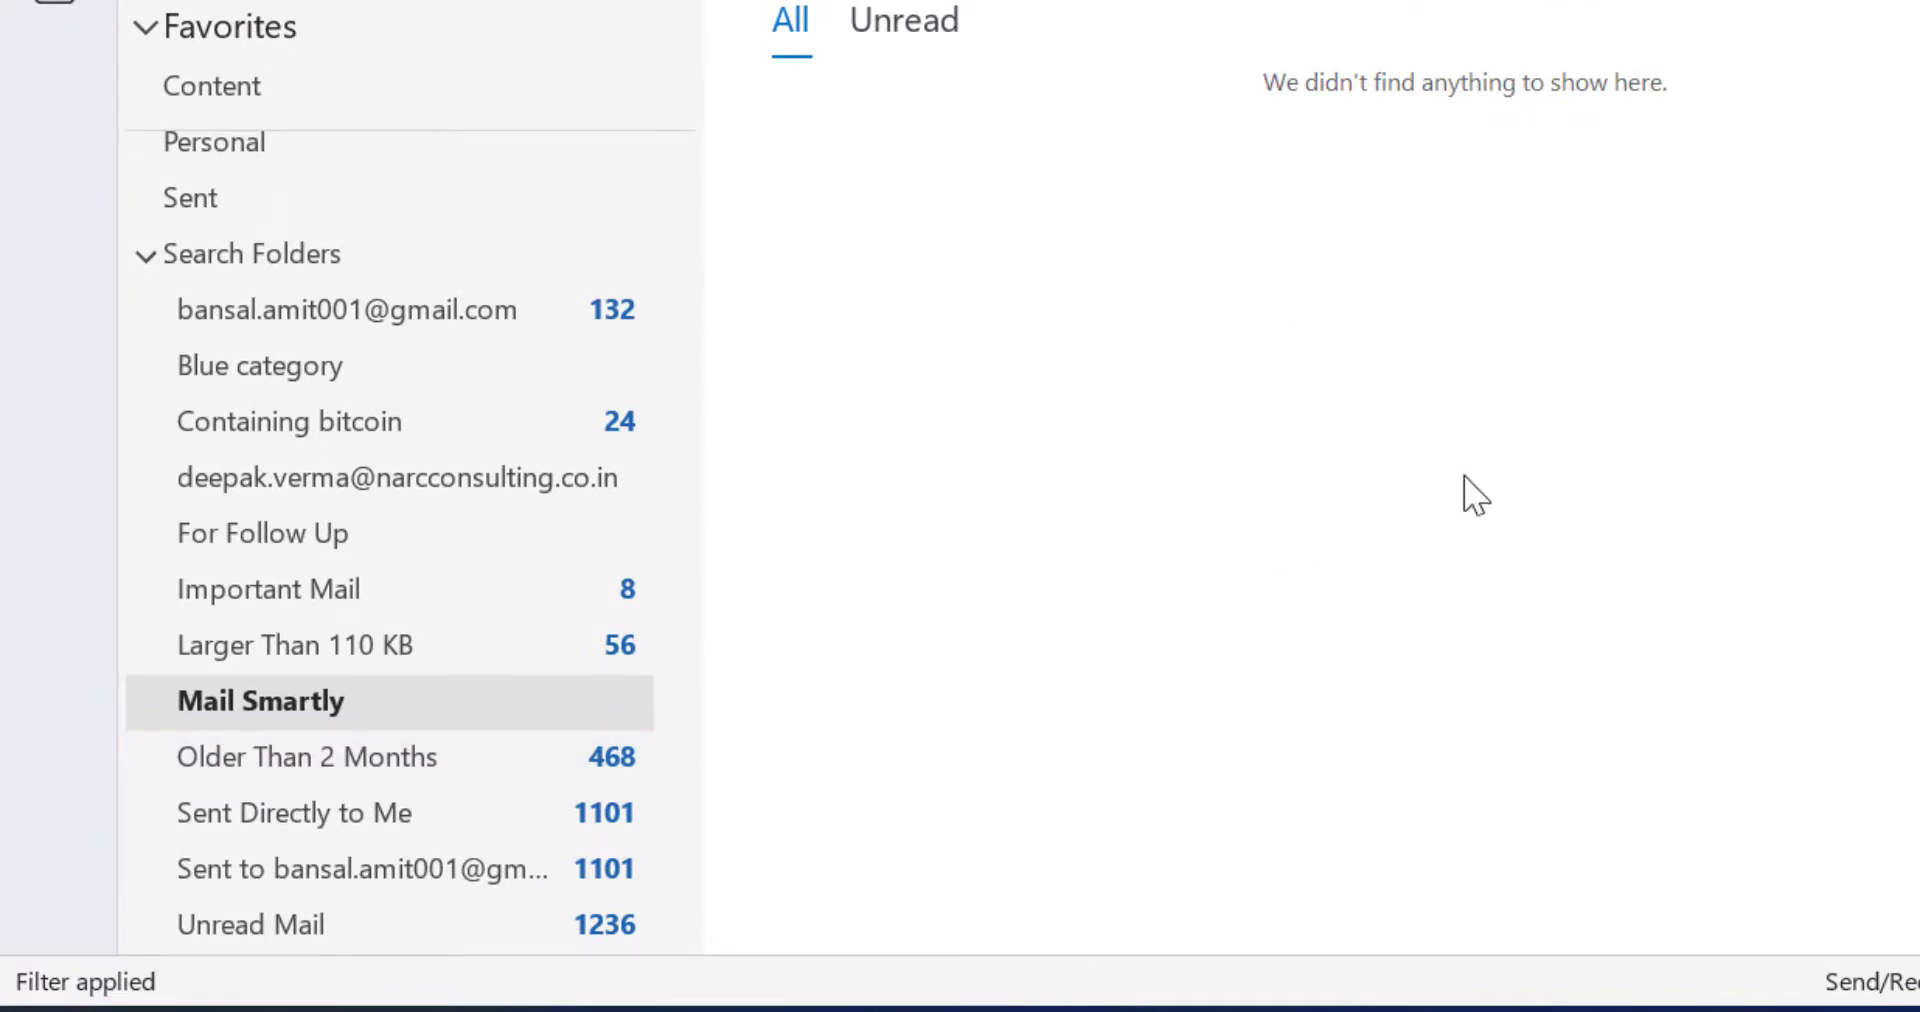
# Step: Show the contents of the Important Mail search folder and open the dialog for a new search folder
pyautogui.click(568, 578)
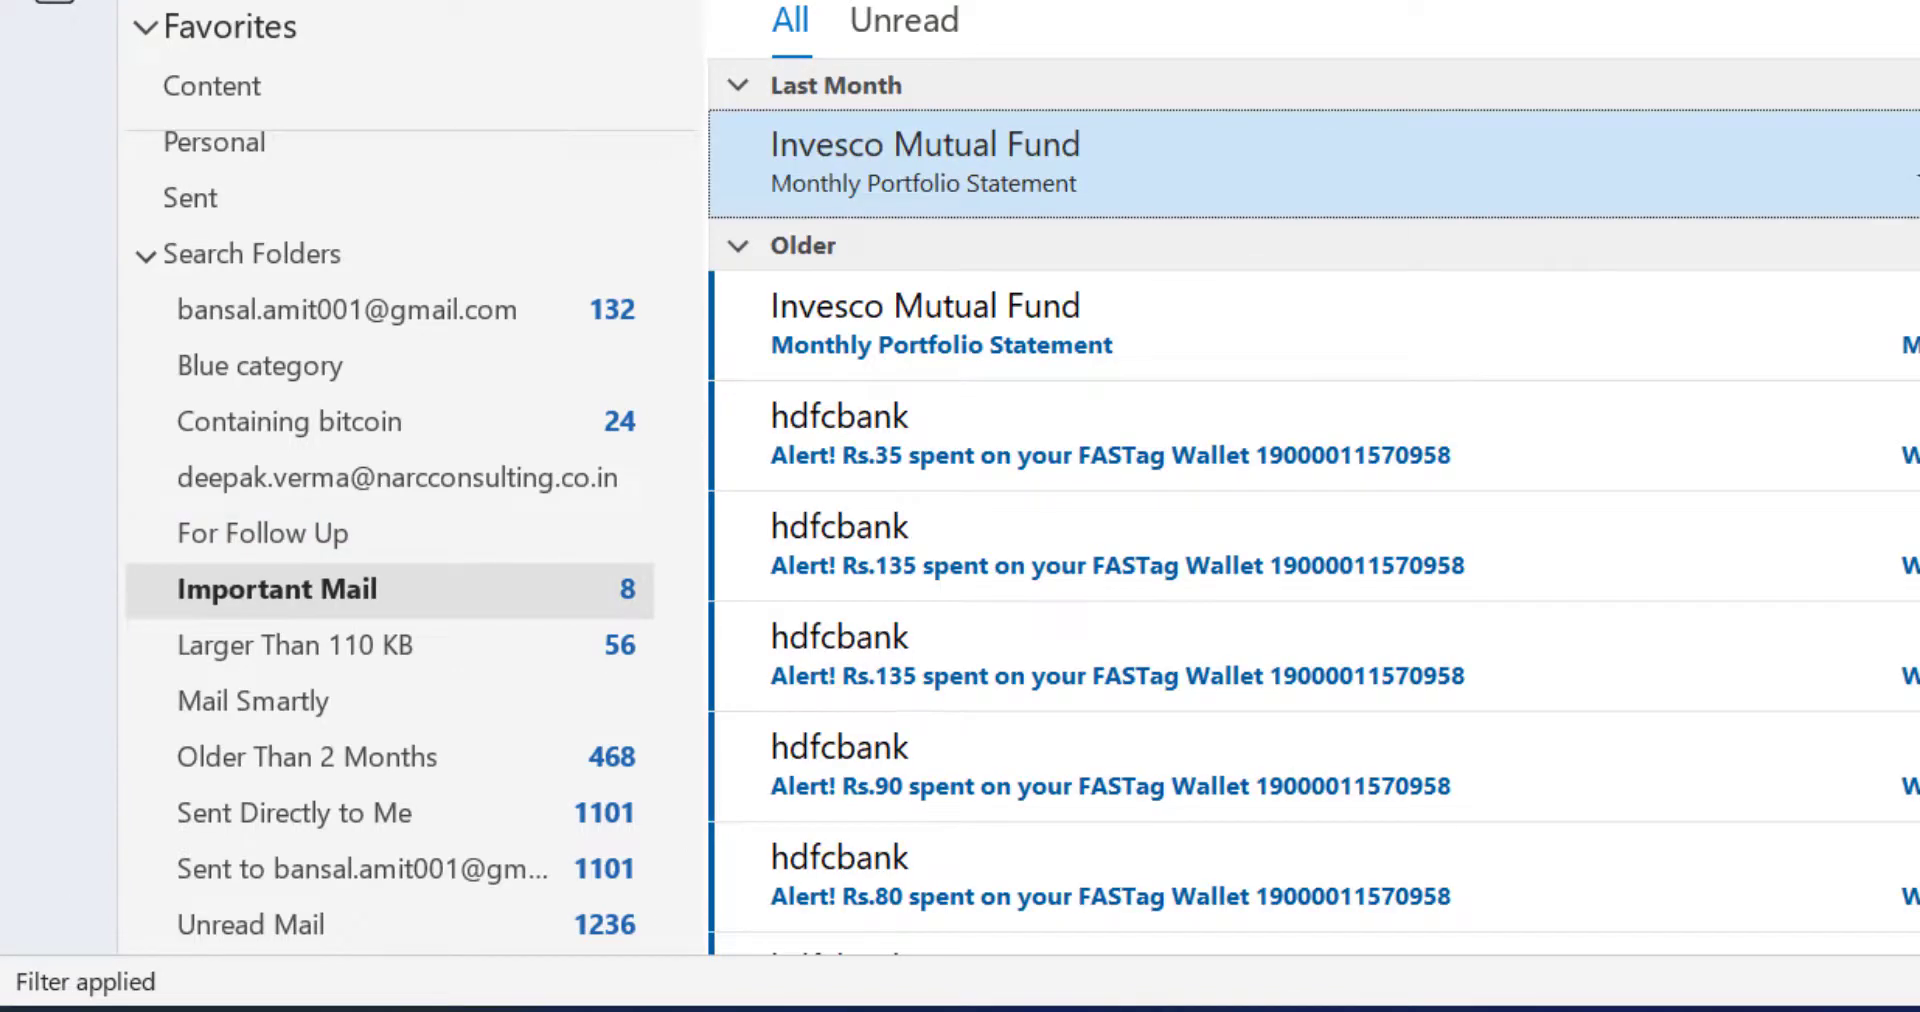
pyautogui.hotkey('ctrl', 'shift', 'p')
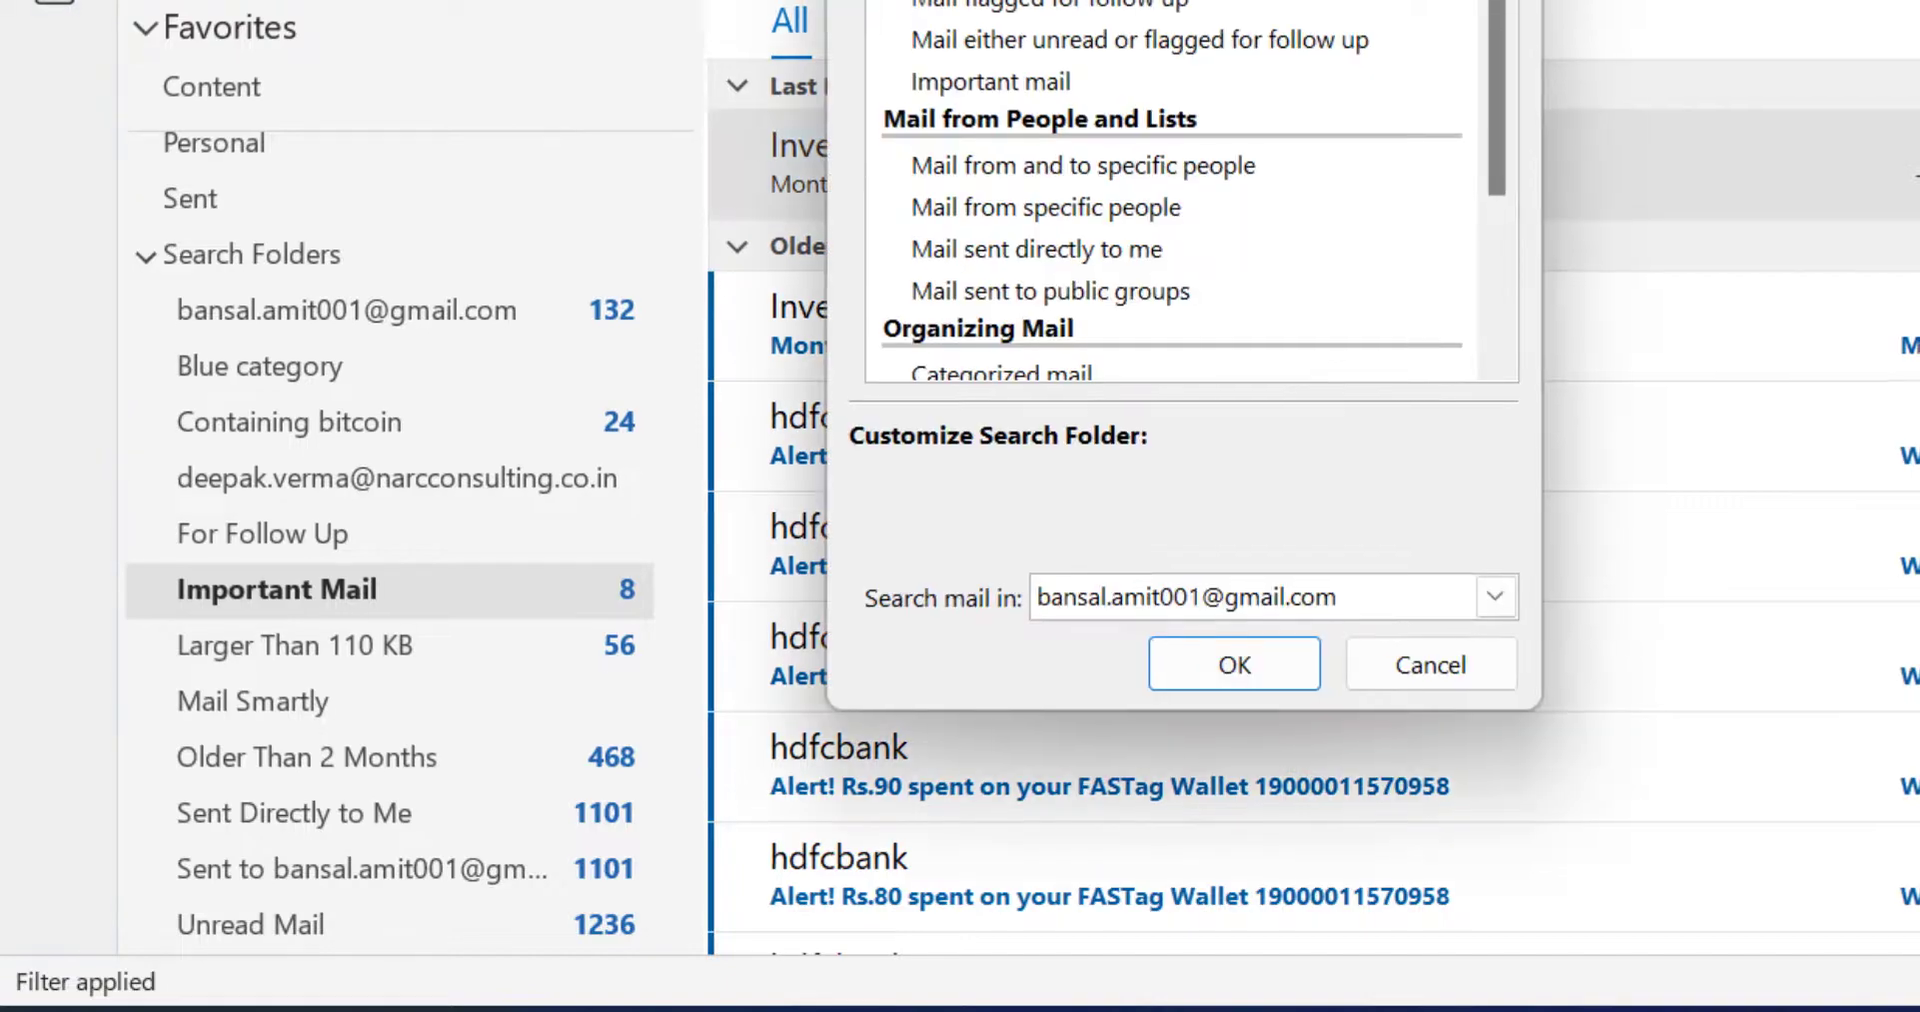